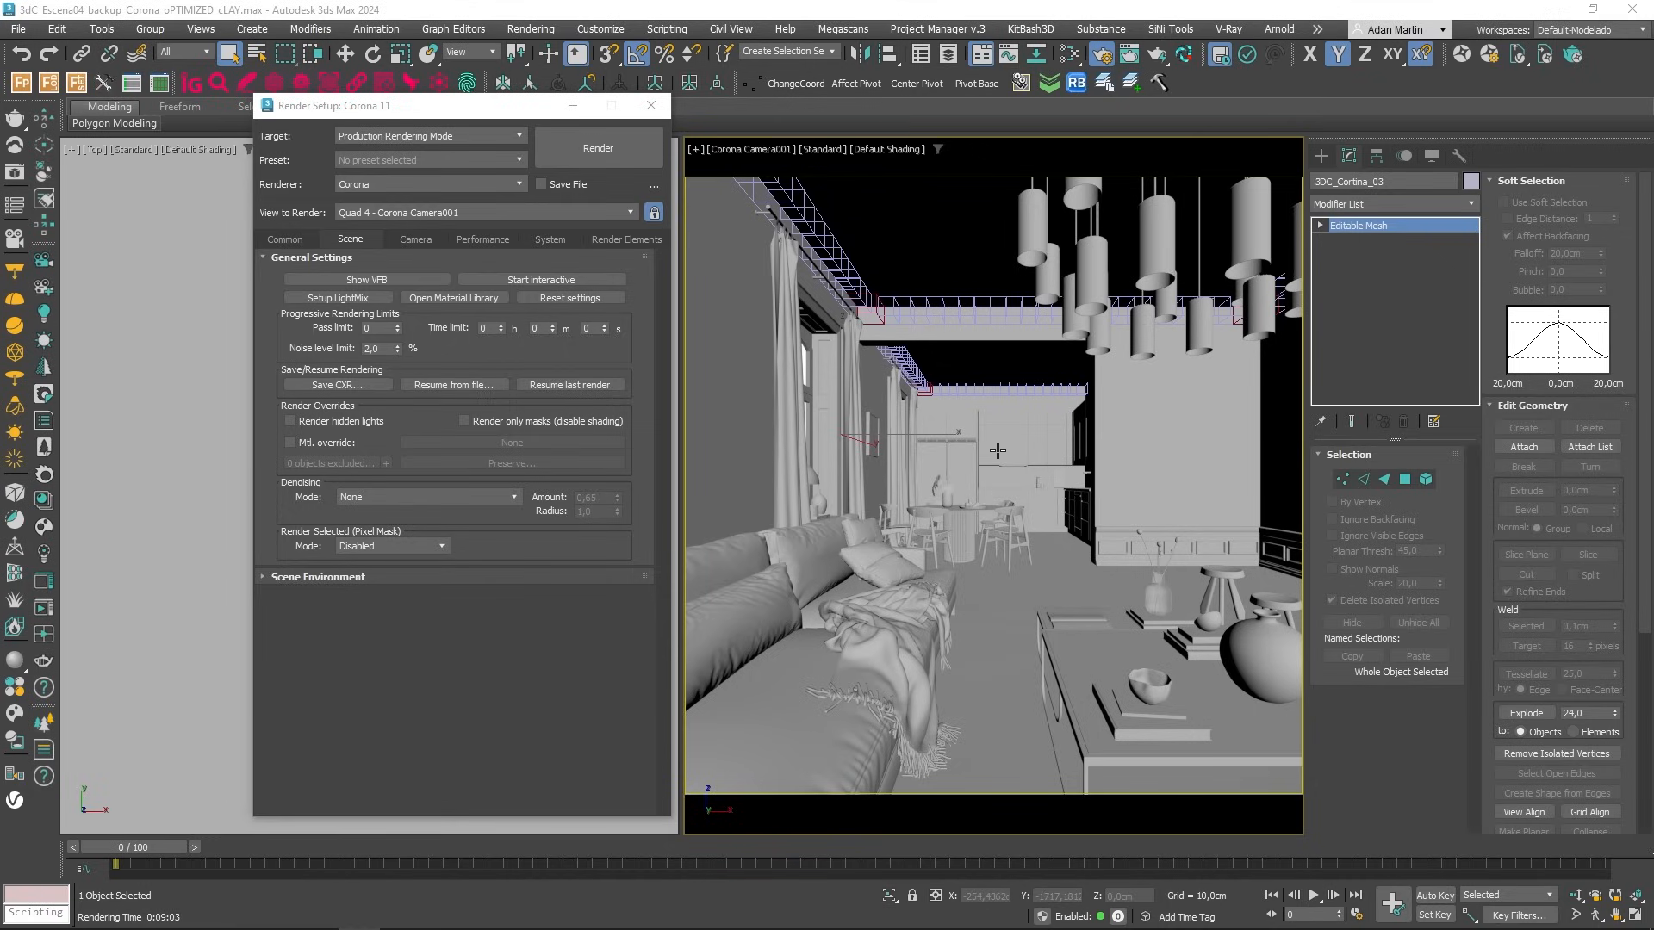
Reset all Corona render settings to their defaults
{"action": "left_click", "coordinate": [572, 298]}
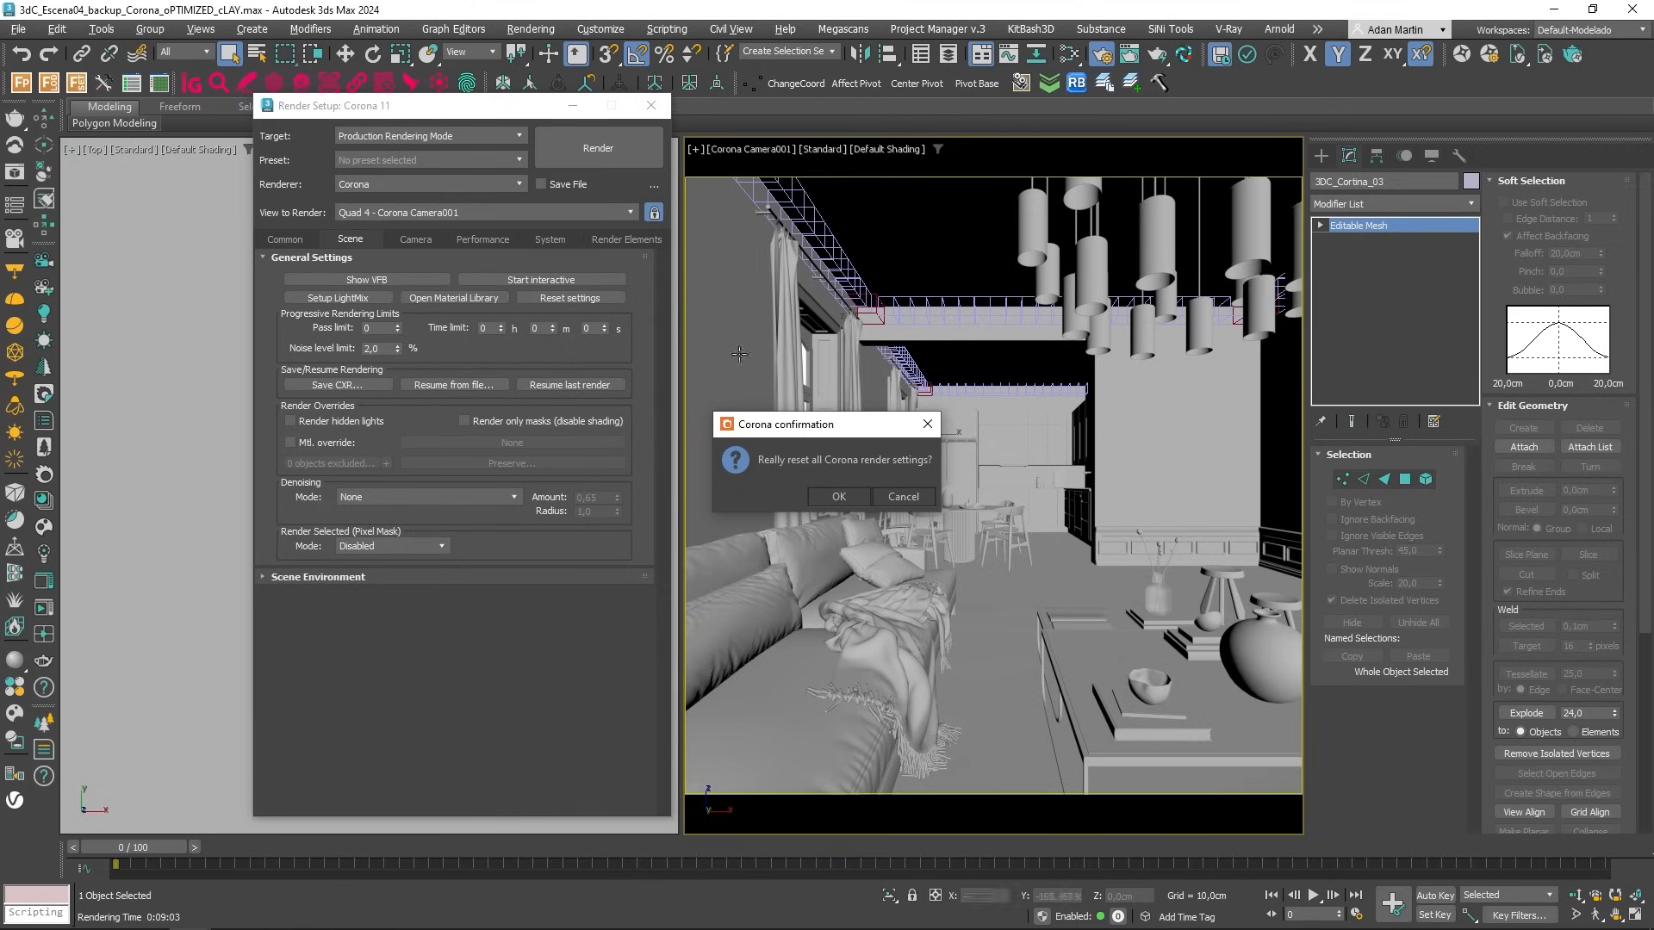
{"action": "left_click", "coordinate": [836, 497]}
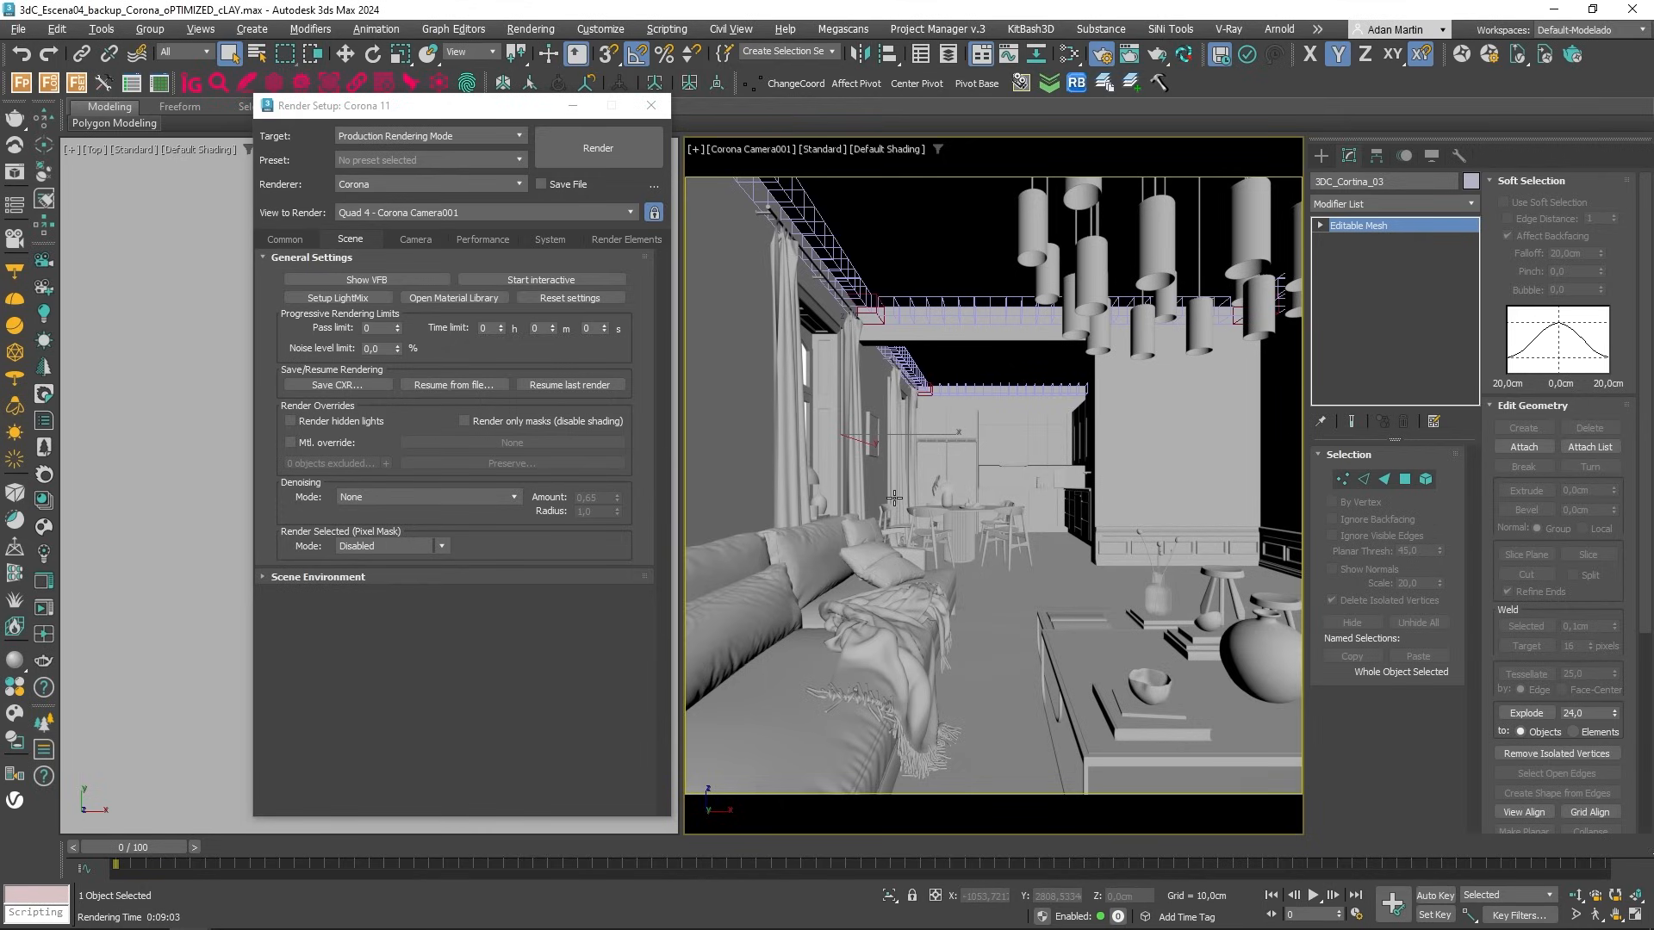
Review the basic options of the CoronaLegacyMtl and CoronaPhysicalMtl materials in the Material Editor and space their nodes apart
{"action": "key", "text": "m"}
{"action": "middle_click_drag", "start_coordinate": [587, 569], "coordinate": [577, 319]}
{"action": "middle_click_drag", "start_coordinate": [555, 542], "coordinate": [583, 687]}
{"action": "middle_click_drag", "start_coordinate": [424, 692], "coordinate": [482, 542]}
{"action": "left_click", "coordinate": [391, 582]}
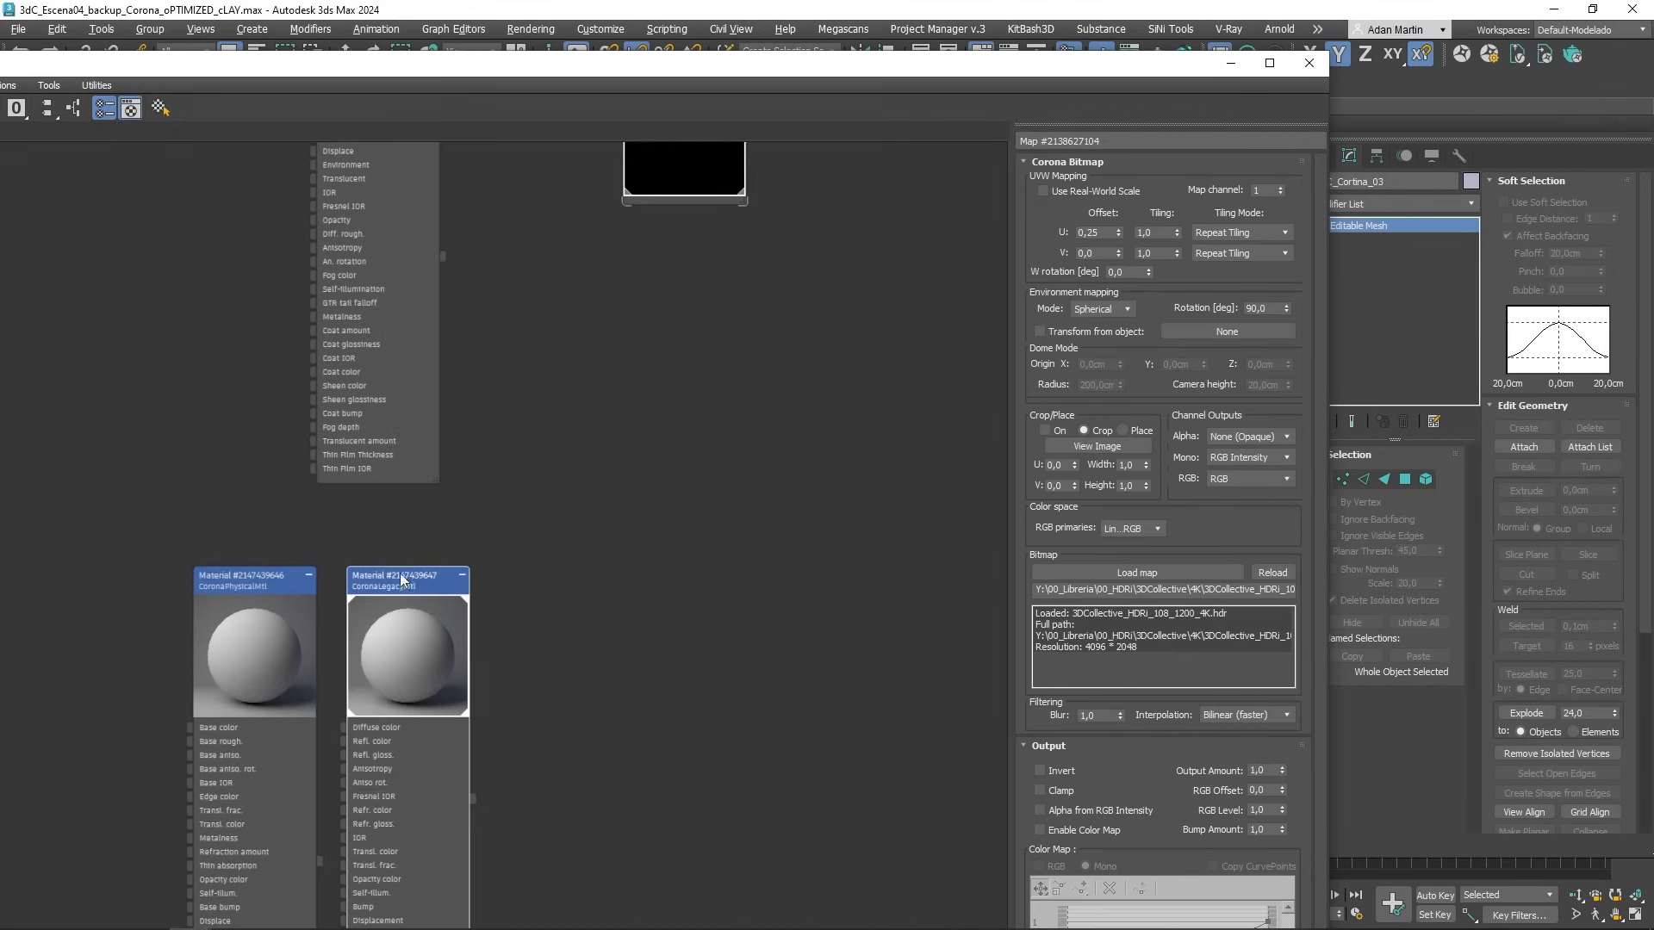
{"action": "middle_click_drag", "start_coordinate": [362, 542], "coordinate": [400, 494]}
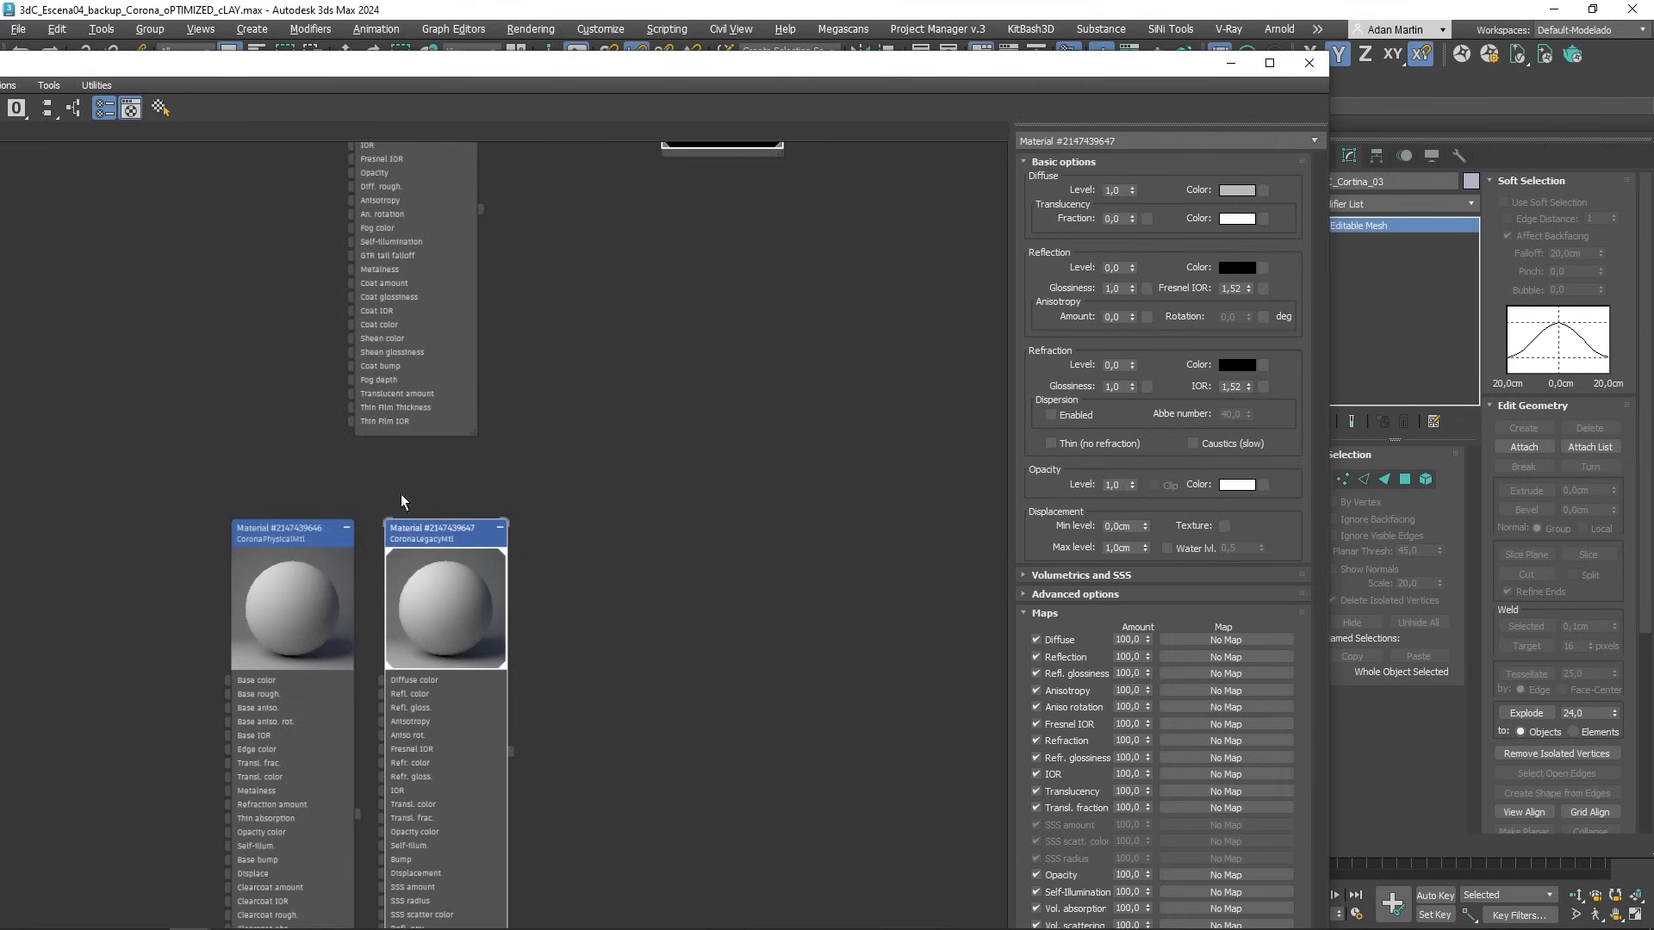
{"action": "left_click", "coordinate": [295, 534]}
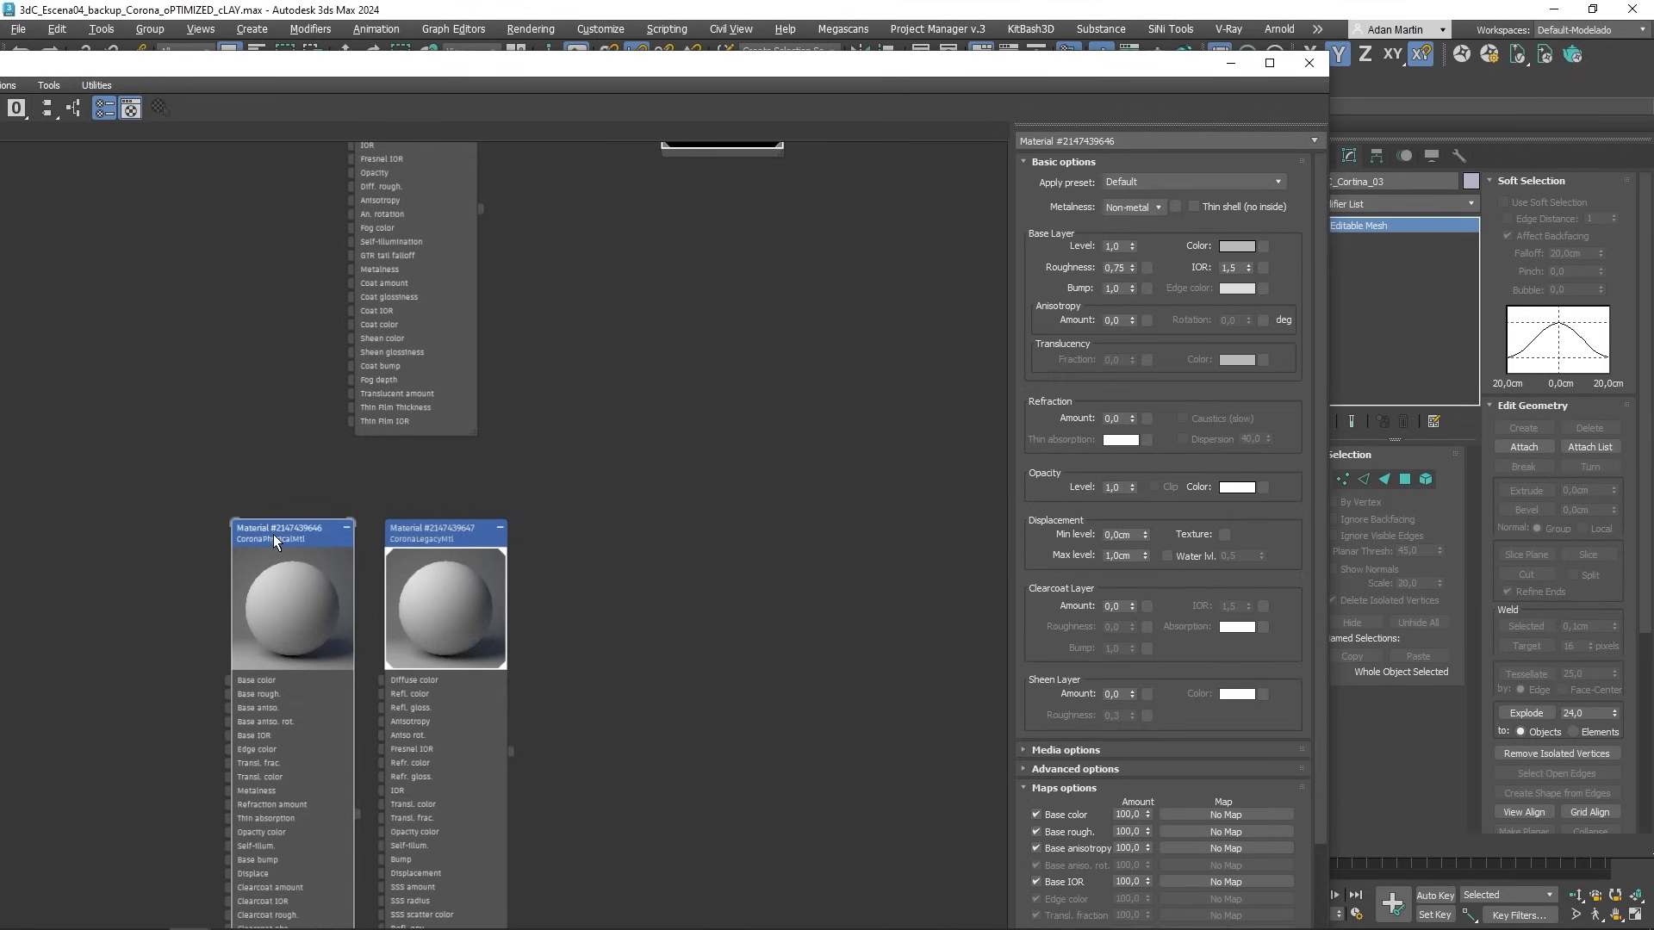
{"action": "middle_click_drag", "start_coordinate": [603, 488], "coordinate": [635, 565]}
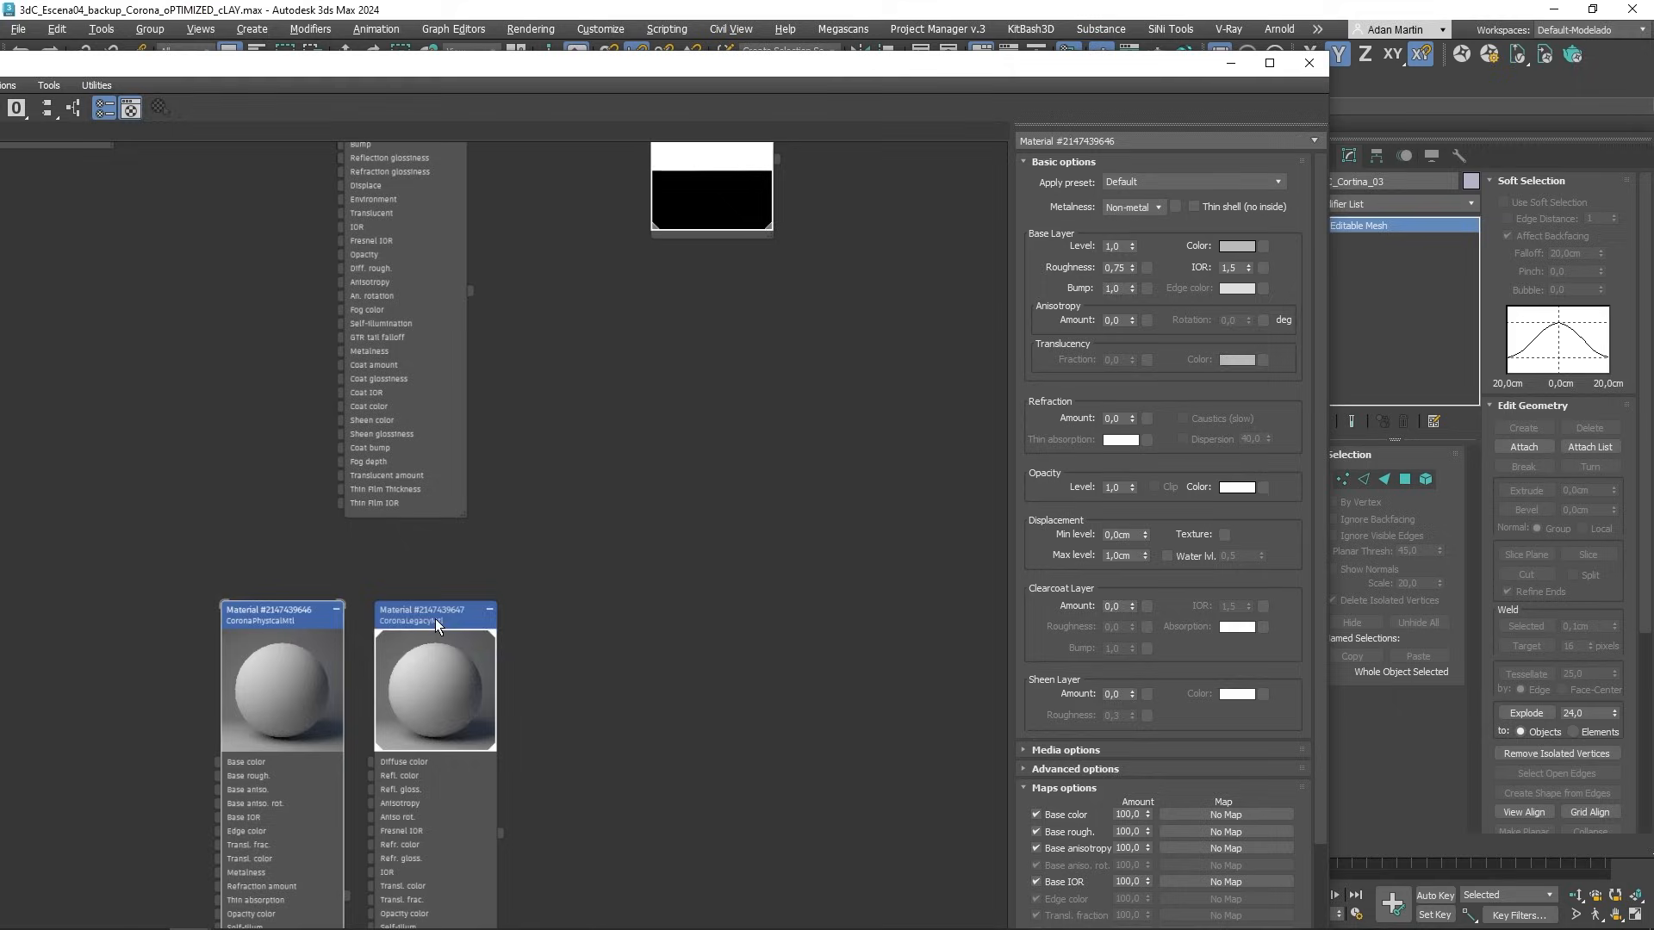
{"action": "left_click_drag", "start_coordinate": [436, 618], "coordinate": [497, 611]}
Check the Corona Bitmap node's HDRI settings, including its U offset, and close the Material Editor
{"action": "middle_click_drag", "start_coordinate": [769, 434], "coordinate": [676, 620]}
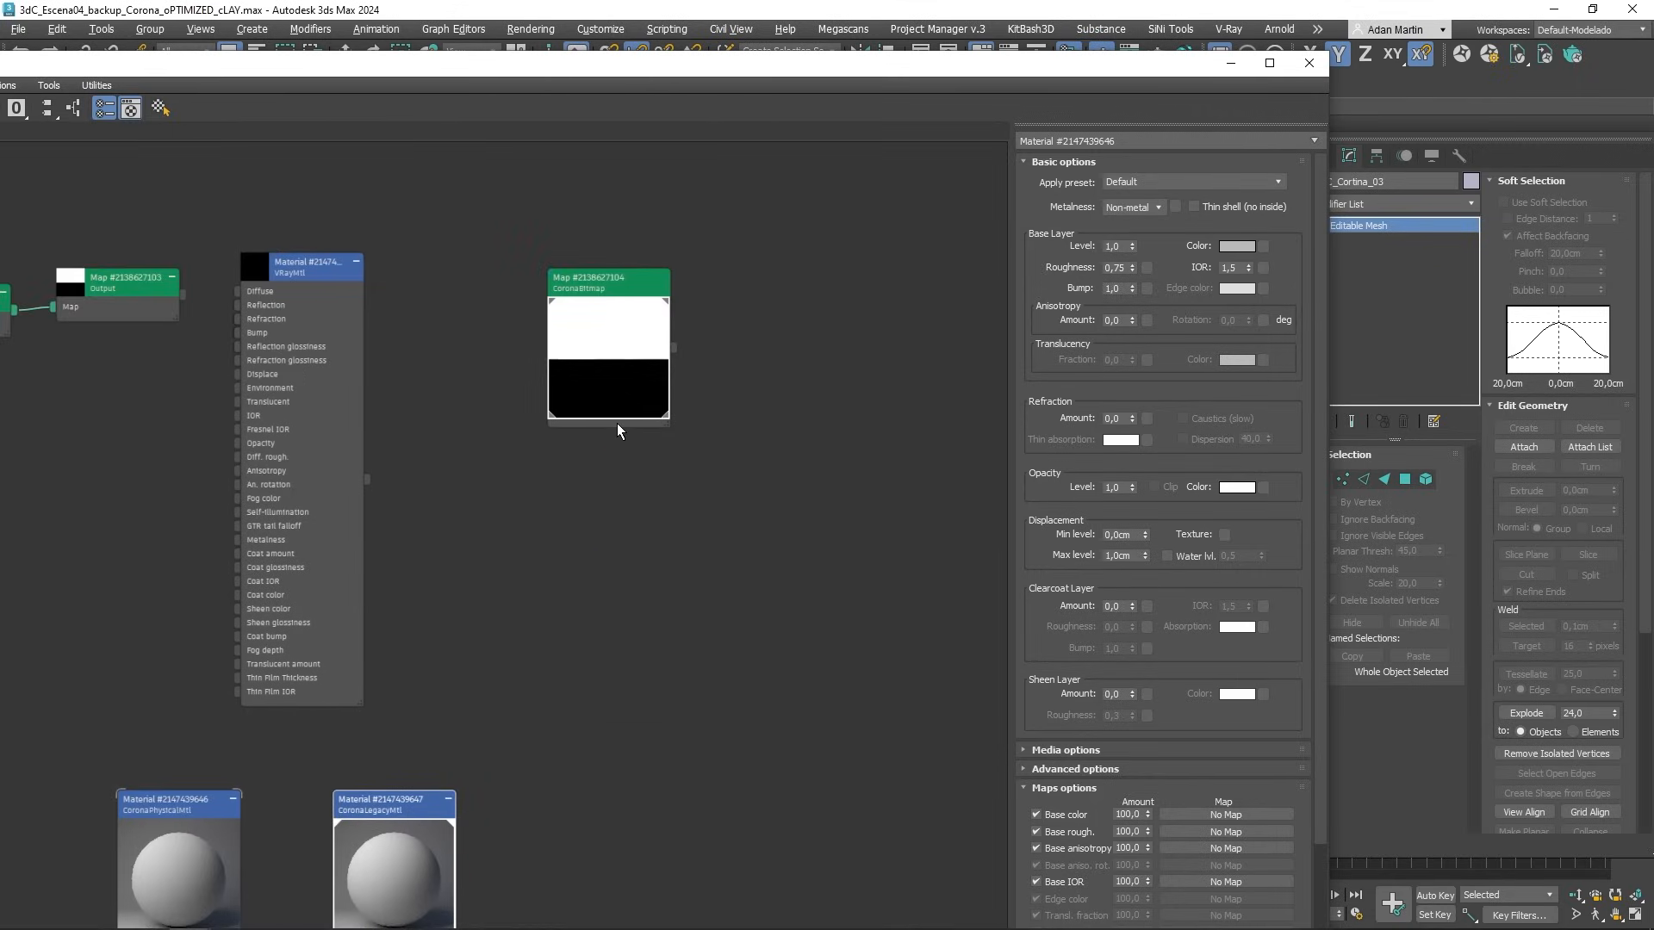
{"action": "double_click", "coordinate": [628, 321]}
{"action": "middle_click_drag", "start_coordinate": [538, 316], "coordinate": [493, 374]}
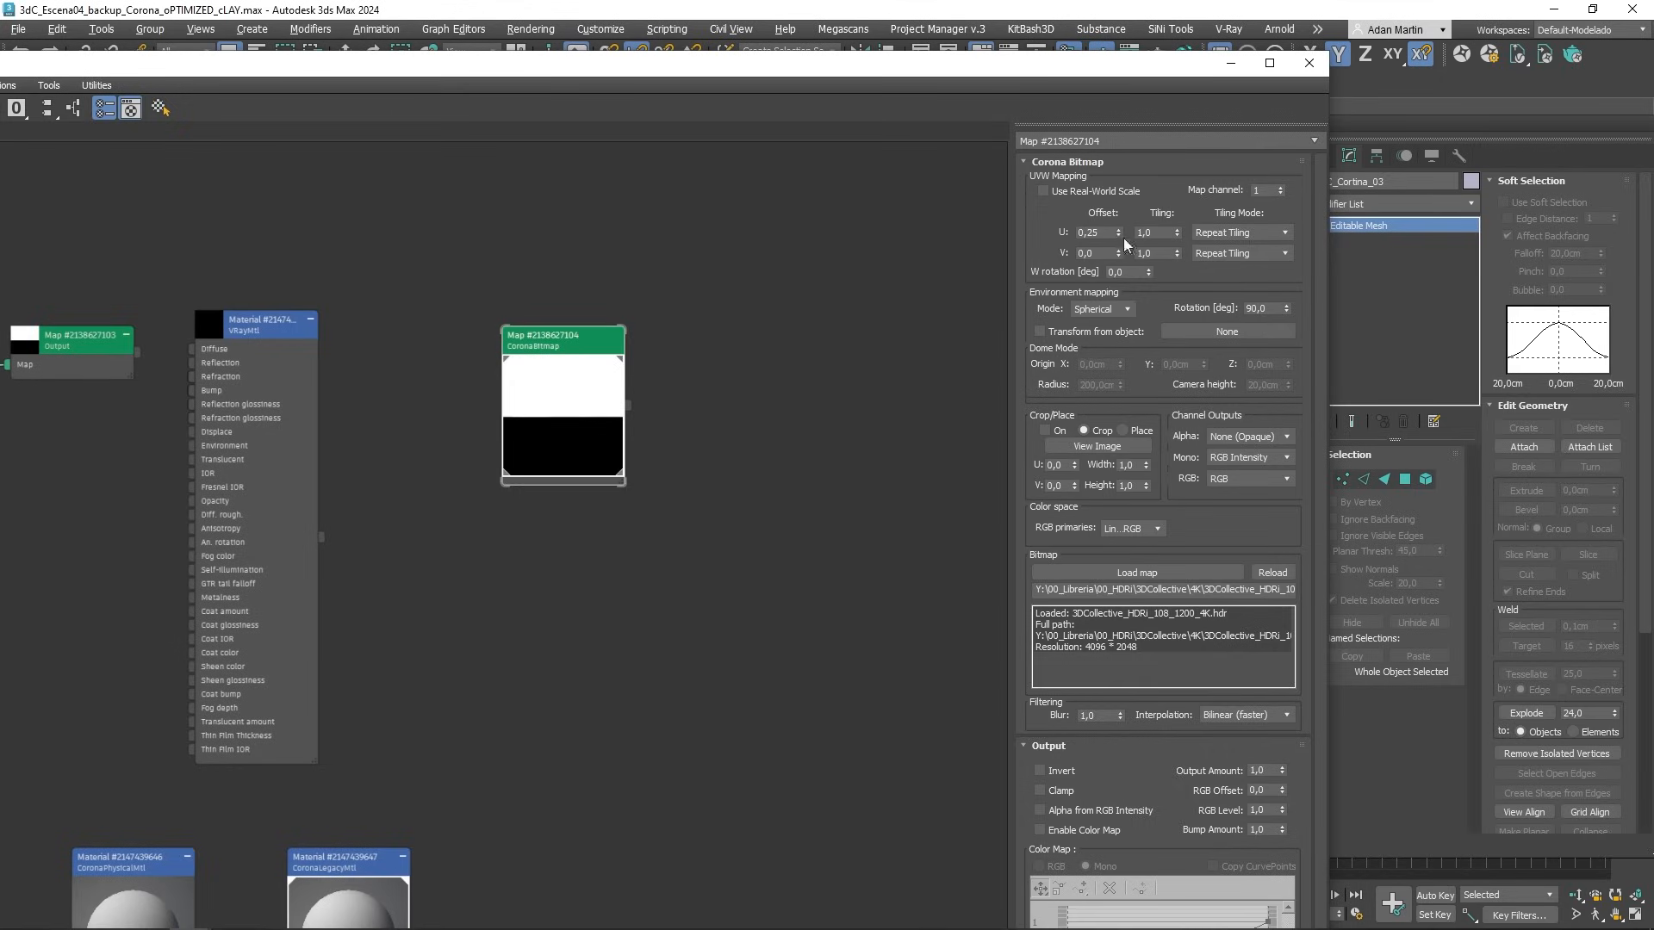
{"action": "double_click", "coordinate": [1095, 232]}
{"action": "left_click", "coordinate": [1310, 65]}
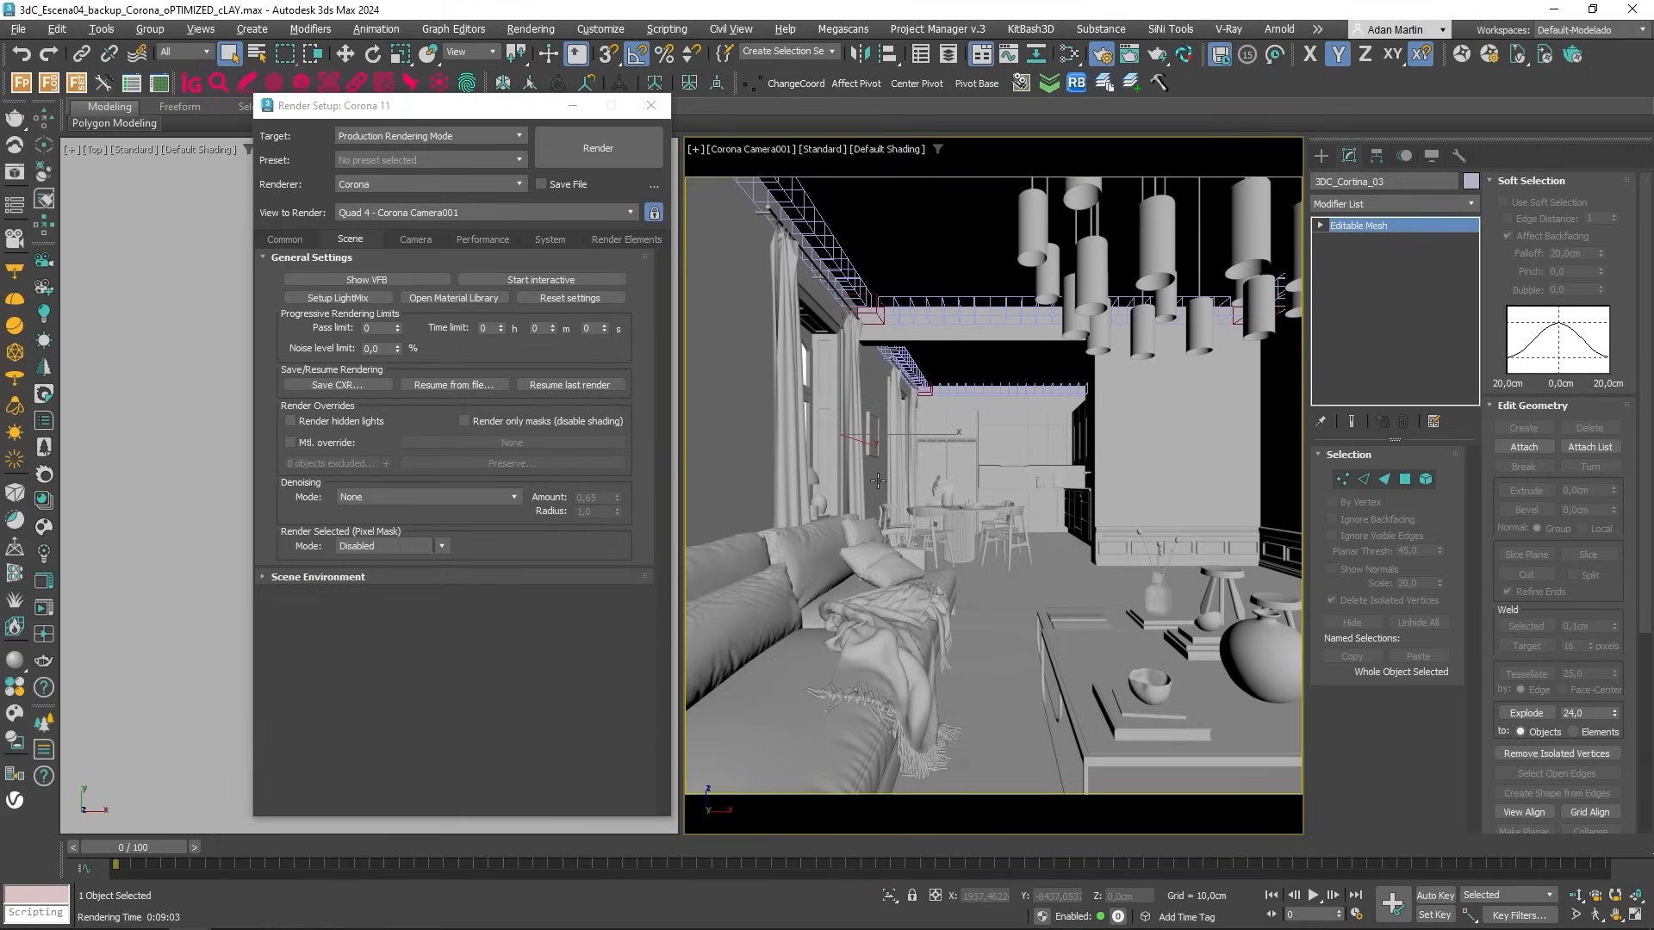
Check which environment map the scene uses in the Environment and Effects settings
{"action": "key", "text": "8"}
{"action": "left_click_drag", "start_coordinate": [456, 125], "coordinate": [947, 121]}
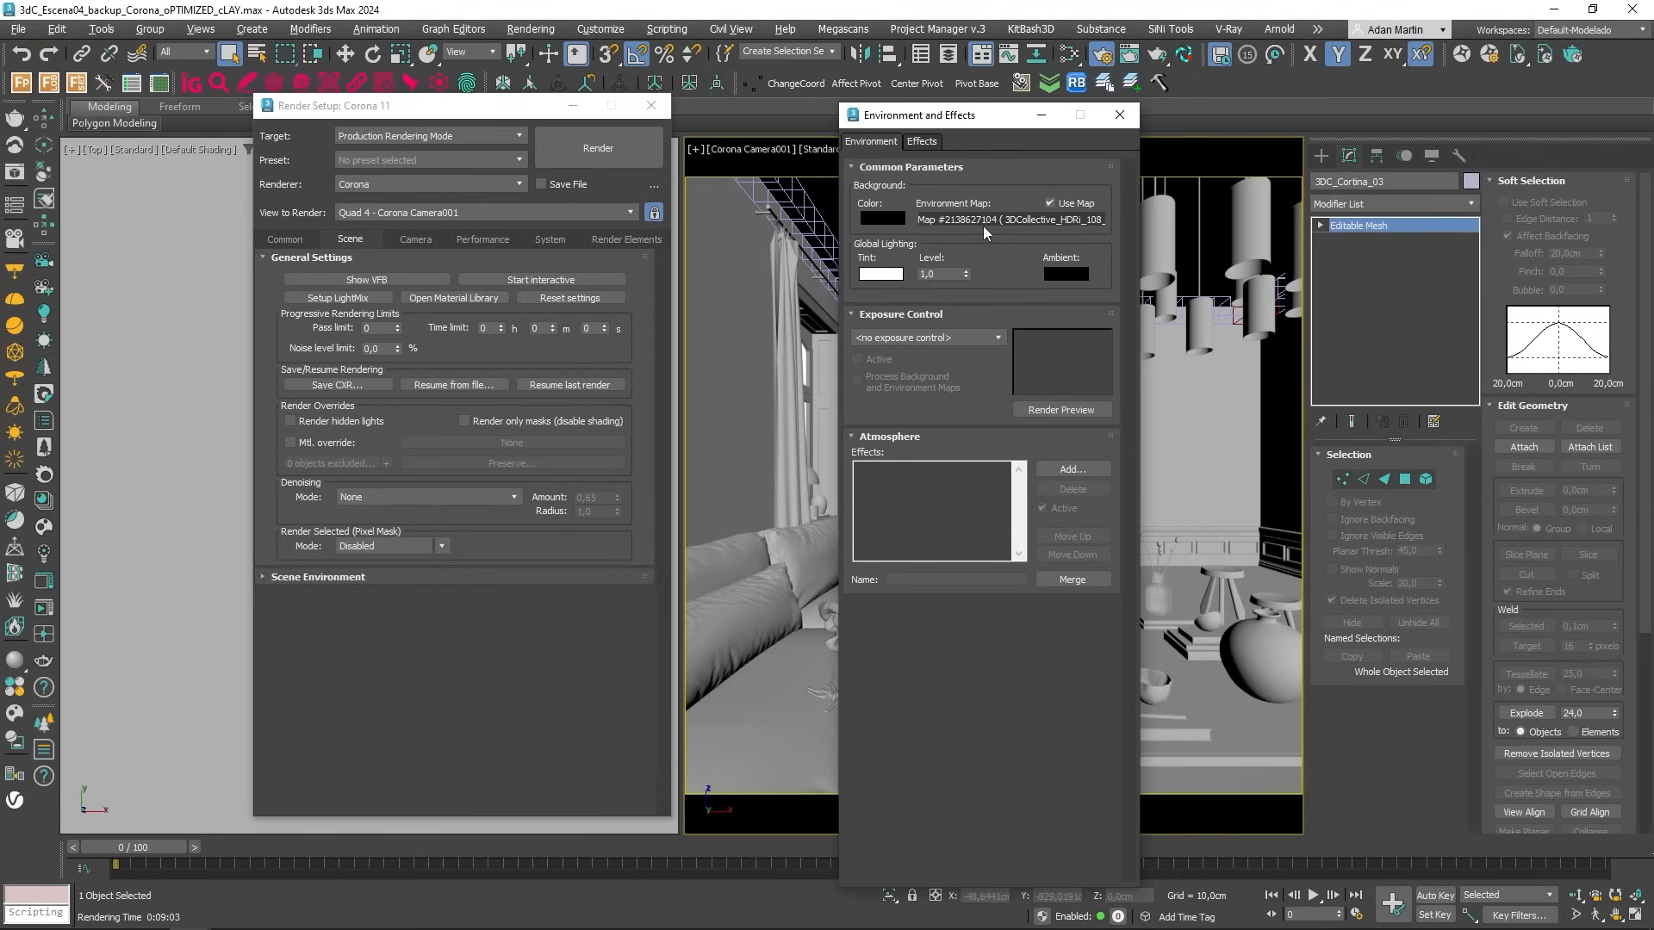
{"action": "left_click", "coordinate": [1118, 117]}
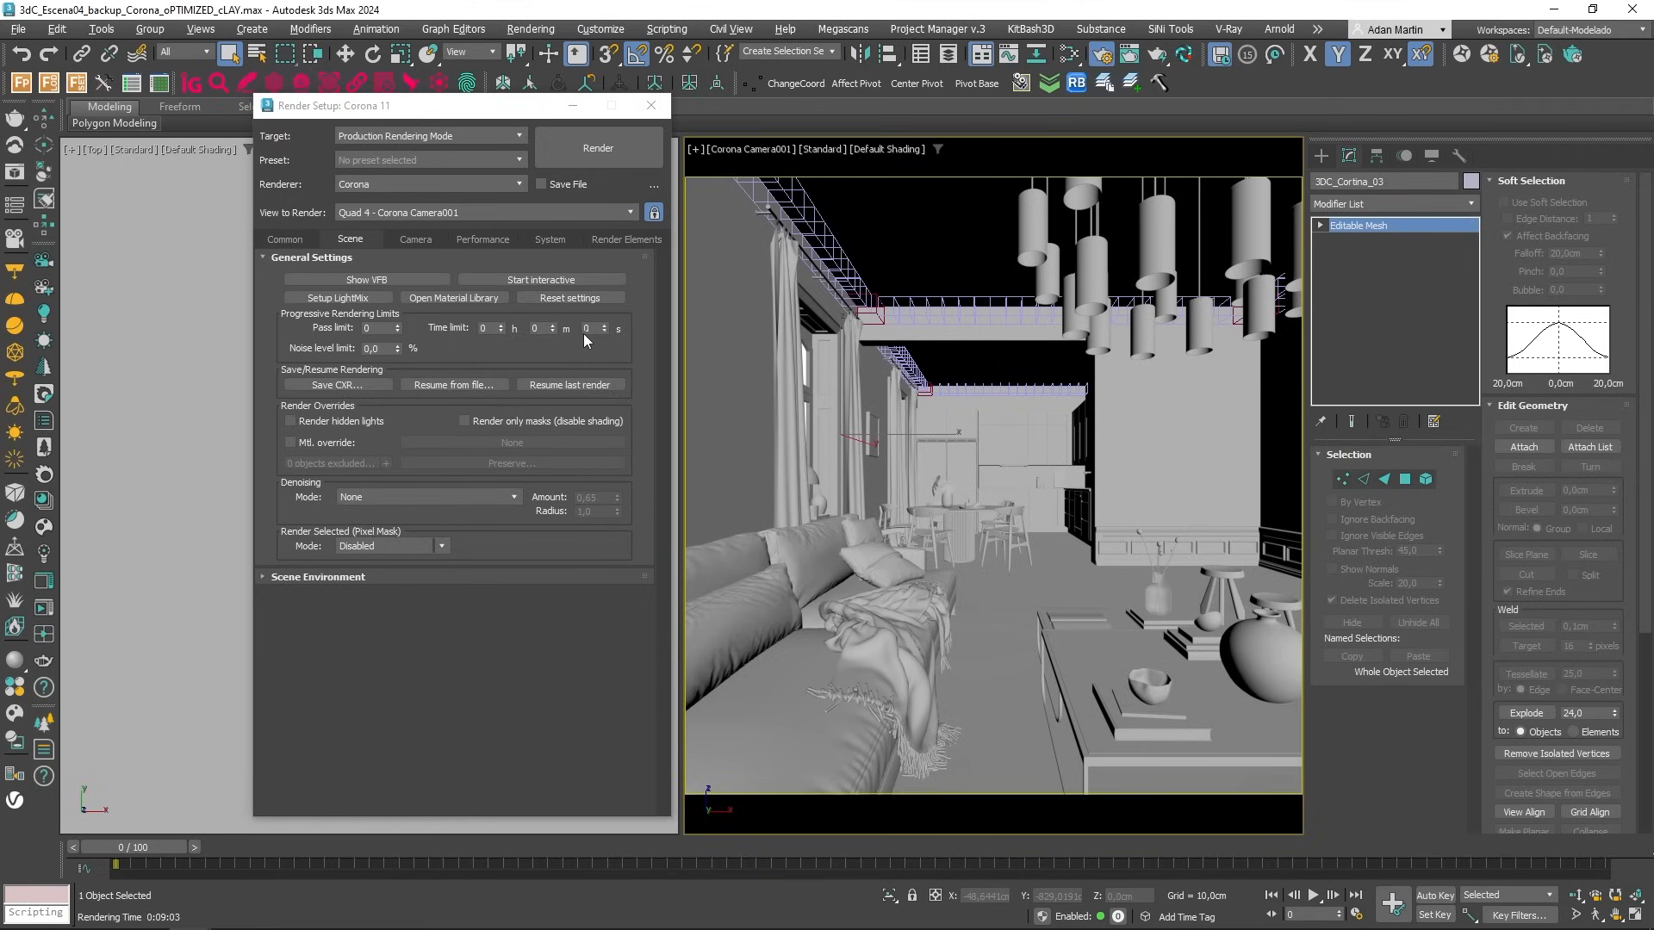
Set the progressive rendering noise level limit to 2% and check the render output size
{"action": "left_click_drag", "start_coordinate": [381, 349], "coordinate": [328, 348]}
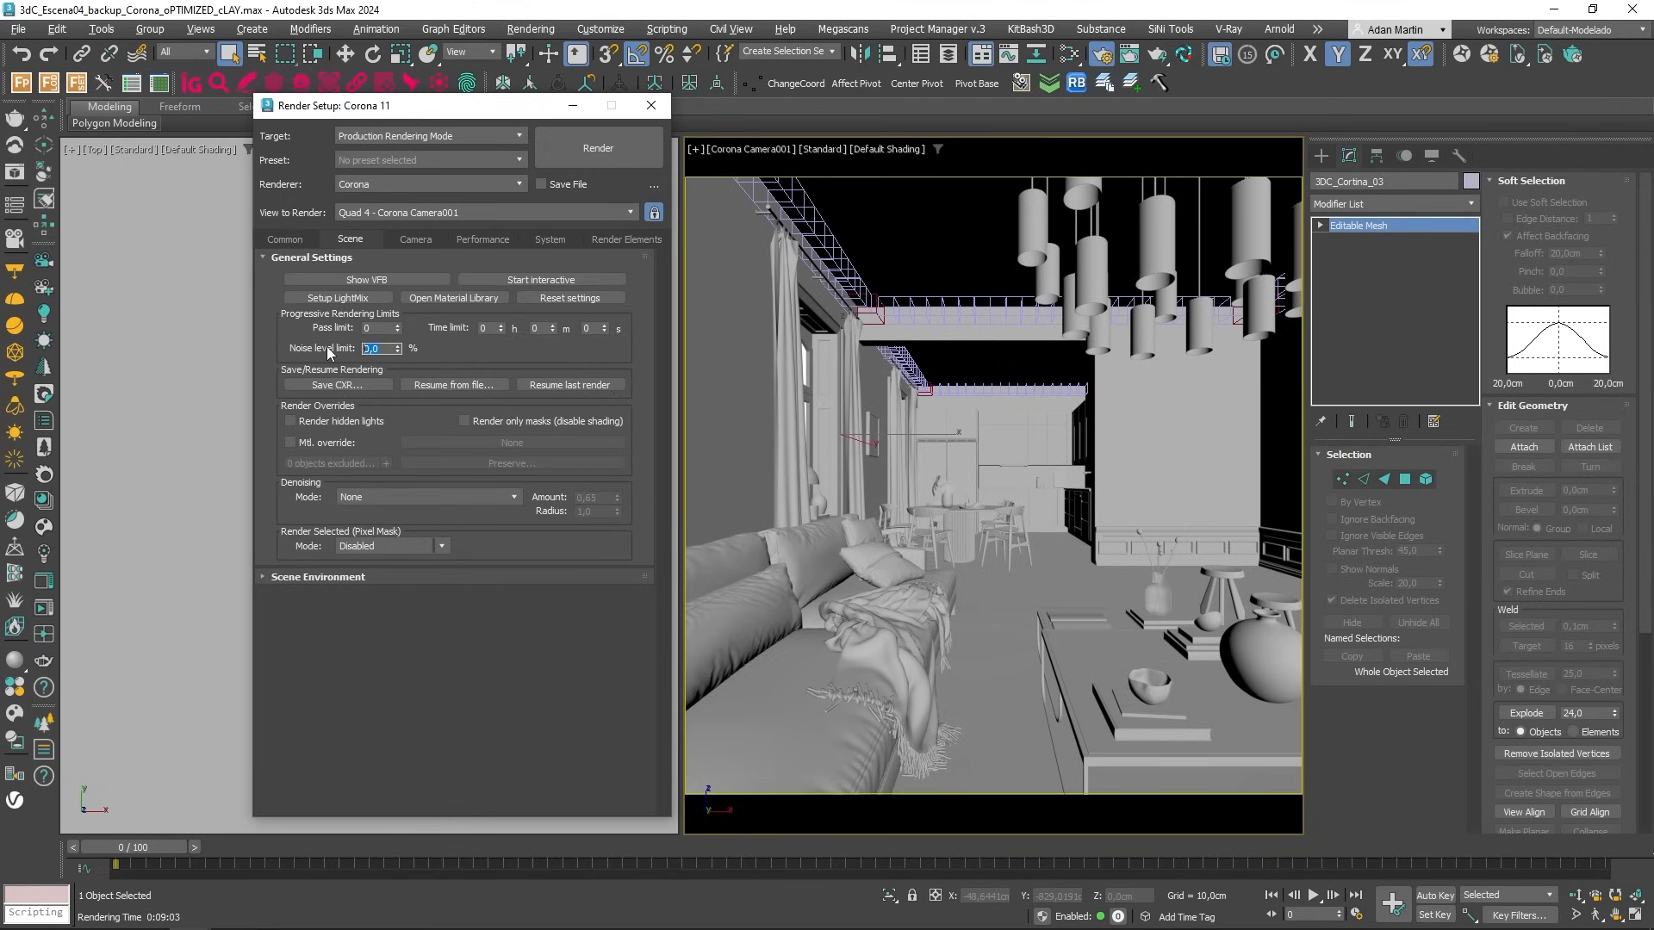
{"action": "type", "text": "2"}
{"action": "key", "text": "Return"}
{"action": "type", "text": "3,0"}
{"action": "key", "text": "Return"}
{"action": "type", "text": "2,0"}
{"action": "key", "text": "Return"}
{"action": "type", "text": "3,0"}
{"action": "key", "text": "Return"}
{"action": "type", "text": "2"}
{"action": "key", "text": "Return"}
{"action": "left_click", "coordinate": [285, 240]}
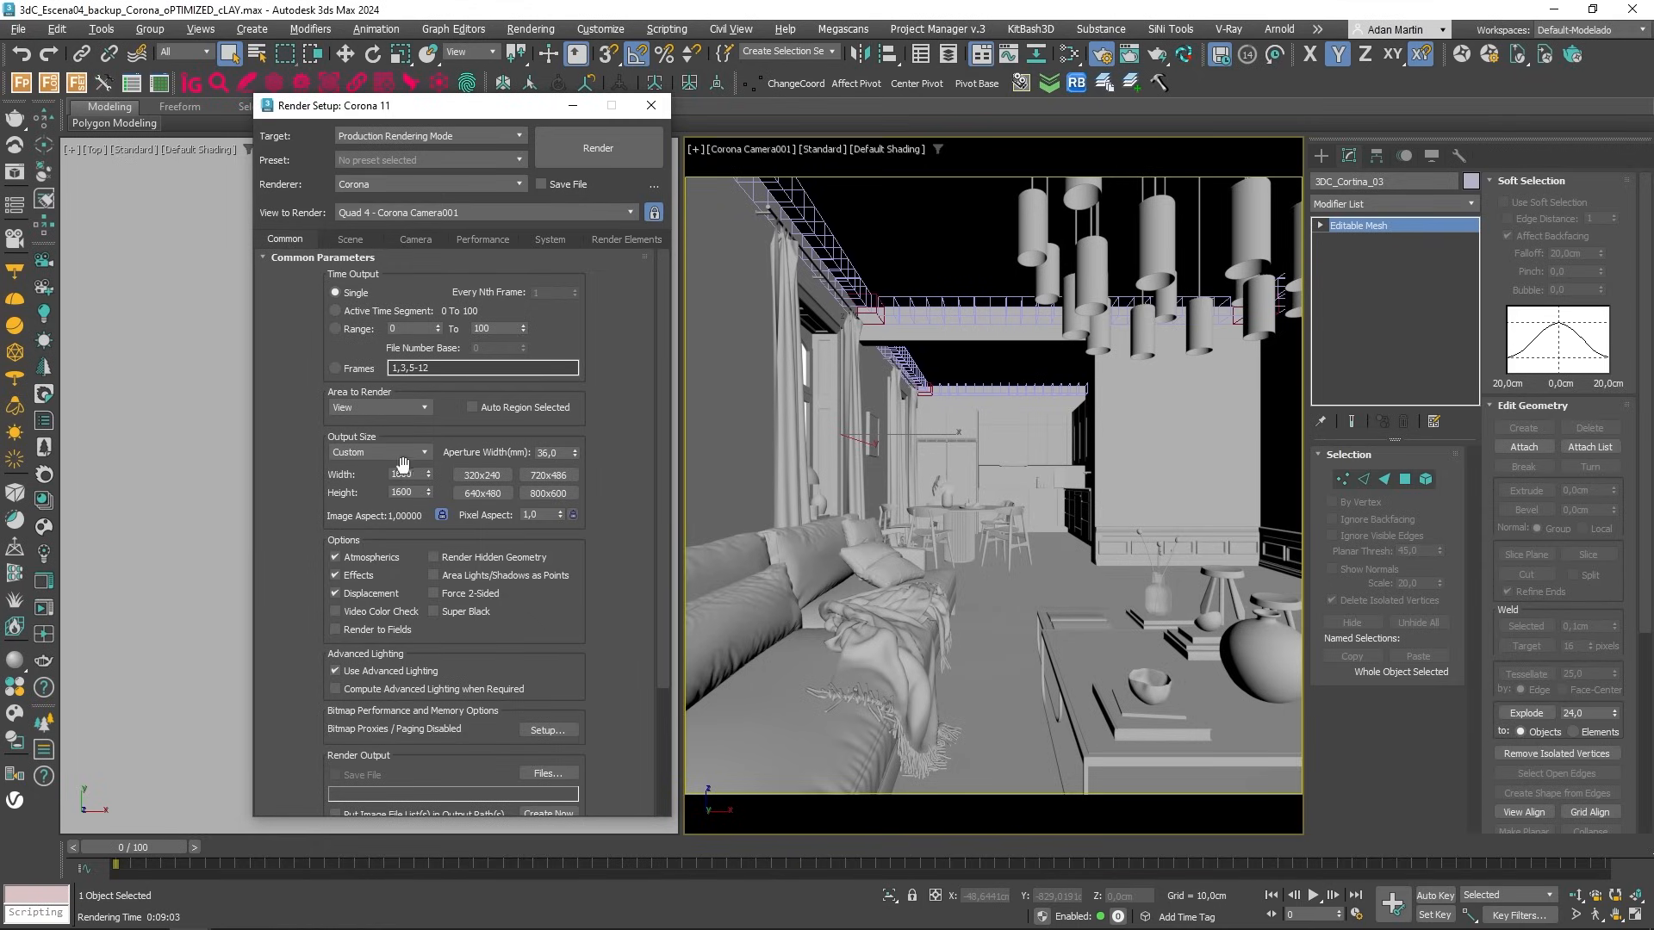
{"action": "left_click", "coordinate": [350, 240]}
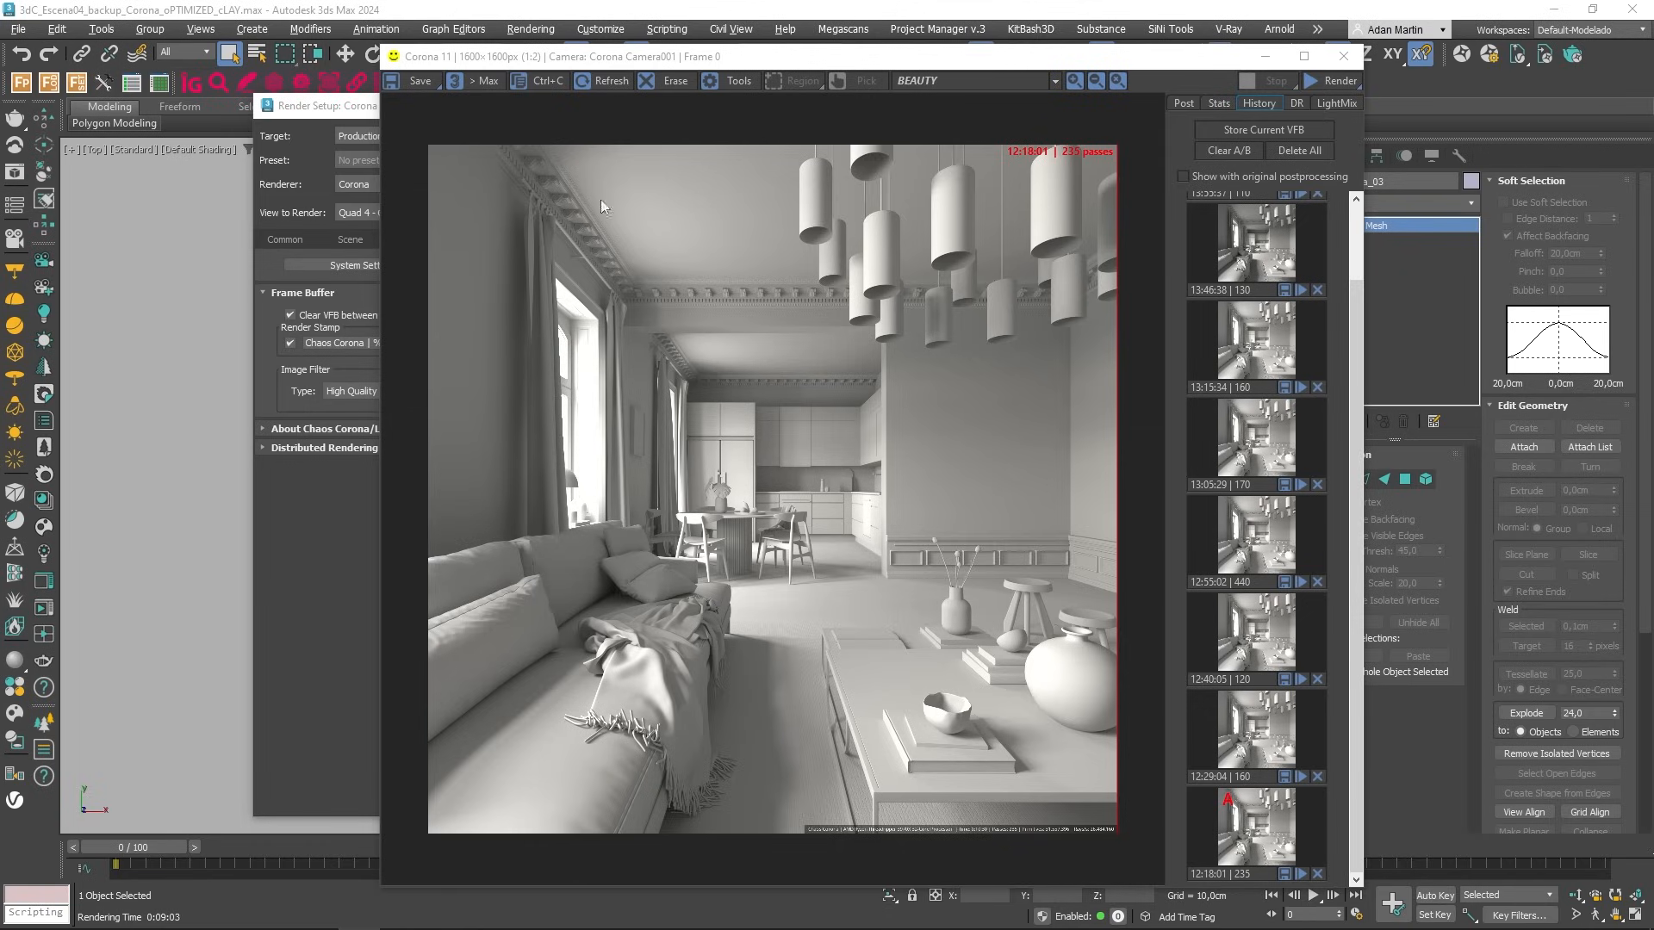
Examine the beauty render's coffee table, vases and back wall up close for noise and detail
{"action": "scroll", "coordinate": [928, 824], "scroll_direction": "up", "scroll_amount": 1}
{"action": "scroll", "coordinate": [928, 822], "scroll_direction": "up", "scroll_amount": 1}
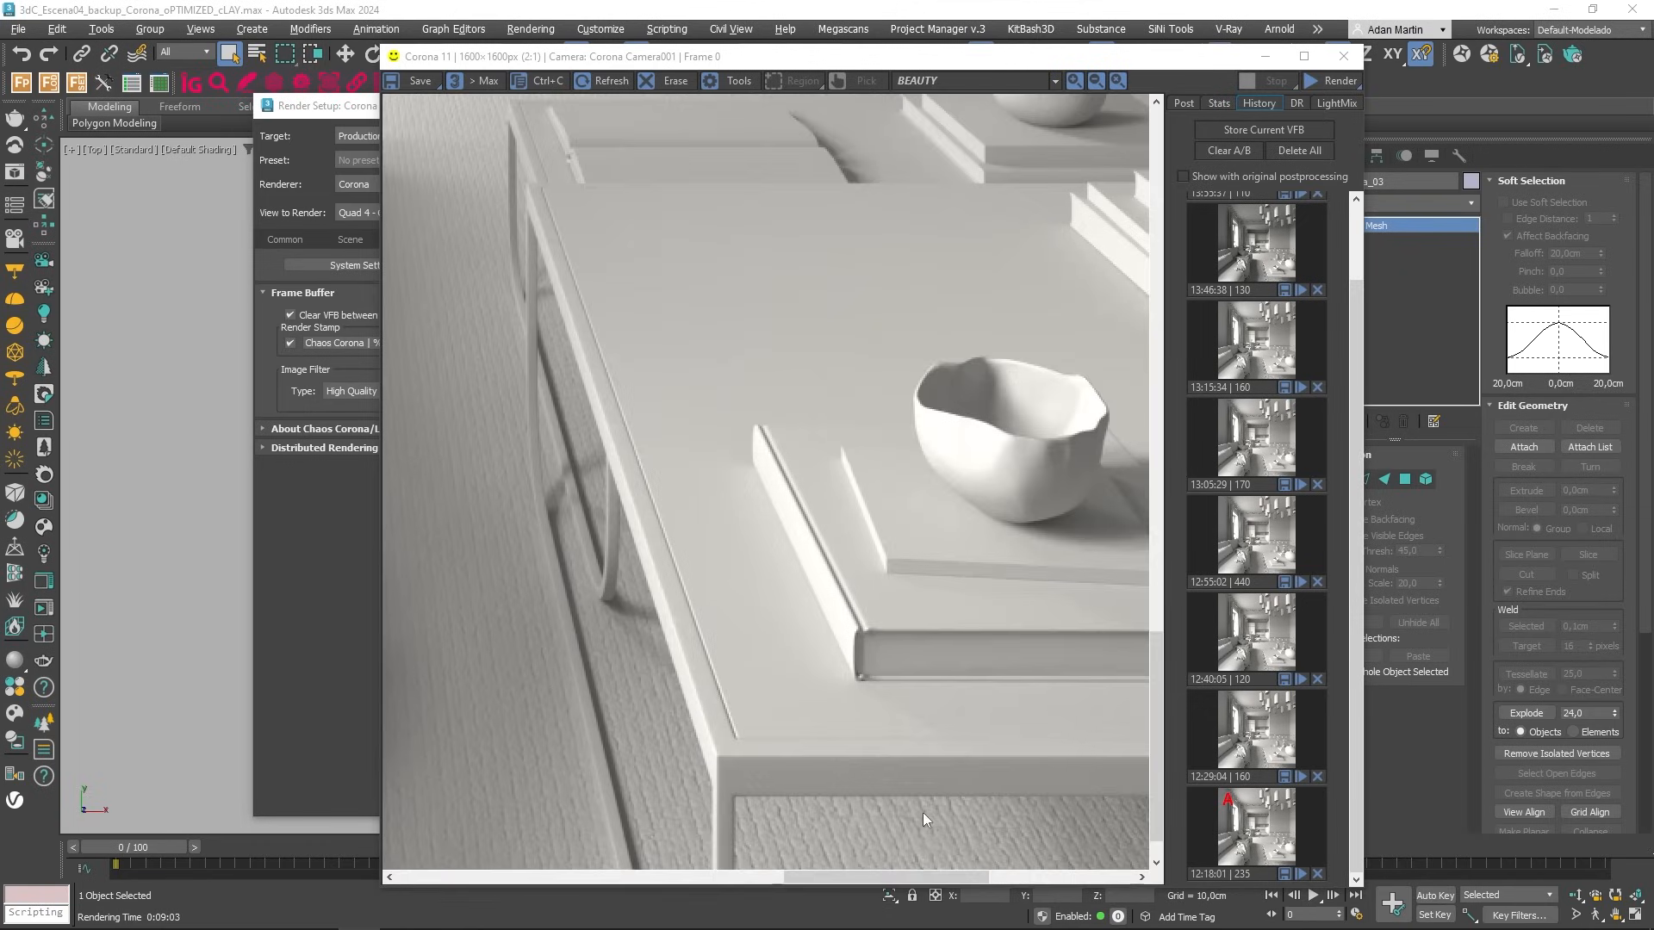
{"action": "scroll", "coordinate": [880, 628], "scroll_direction": "down", "scroll_amount": 2}
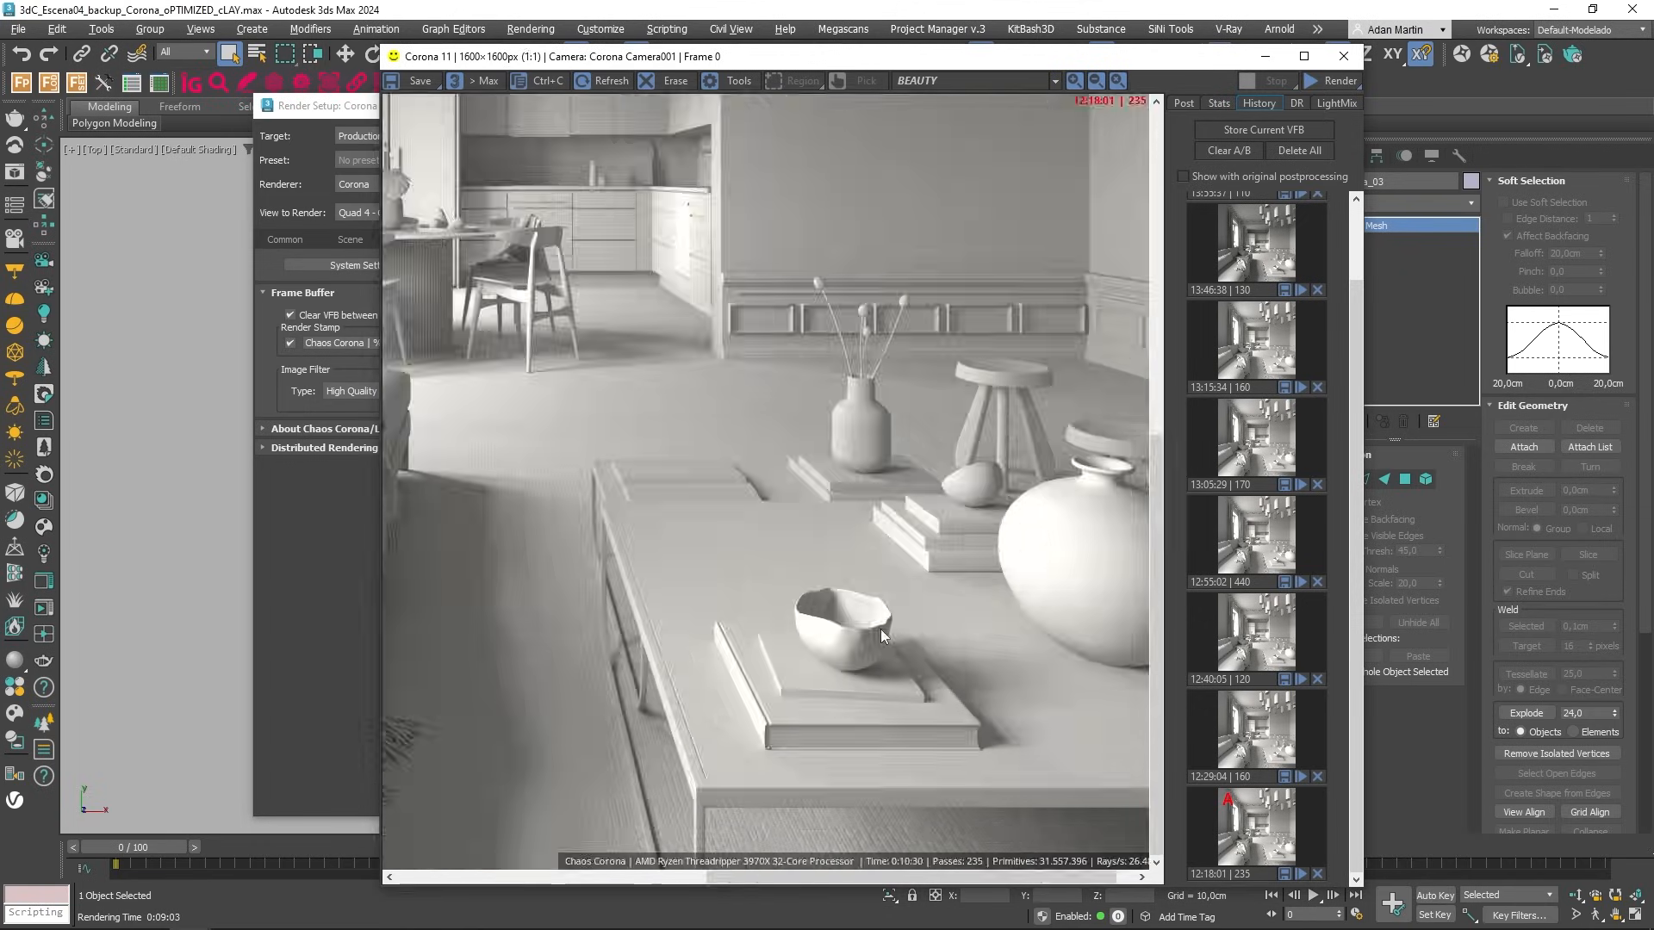
{"action": "scroll", "coordinate": [979, 418], "scroll_direction": "up", "scroll_amount": 2}
{"action": "middle_click_drag", "start_coordinate": [1075, 530], "coordinate": [1083, 439]}
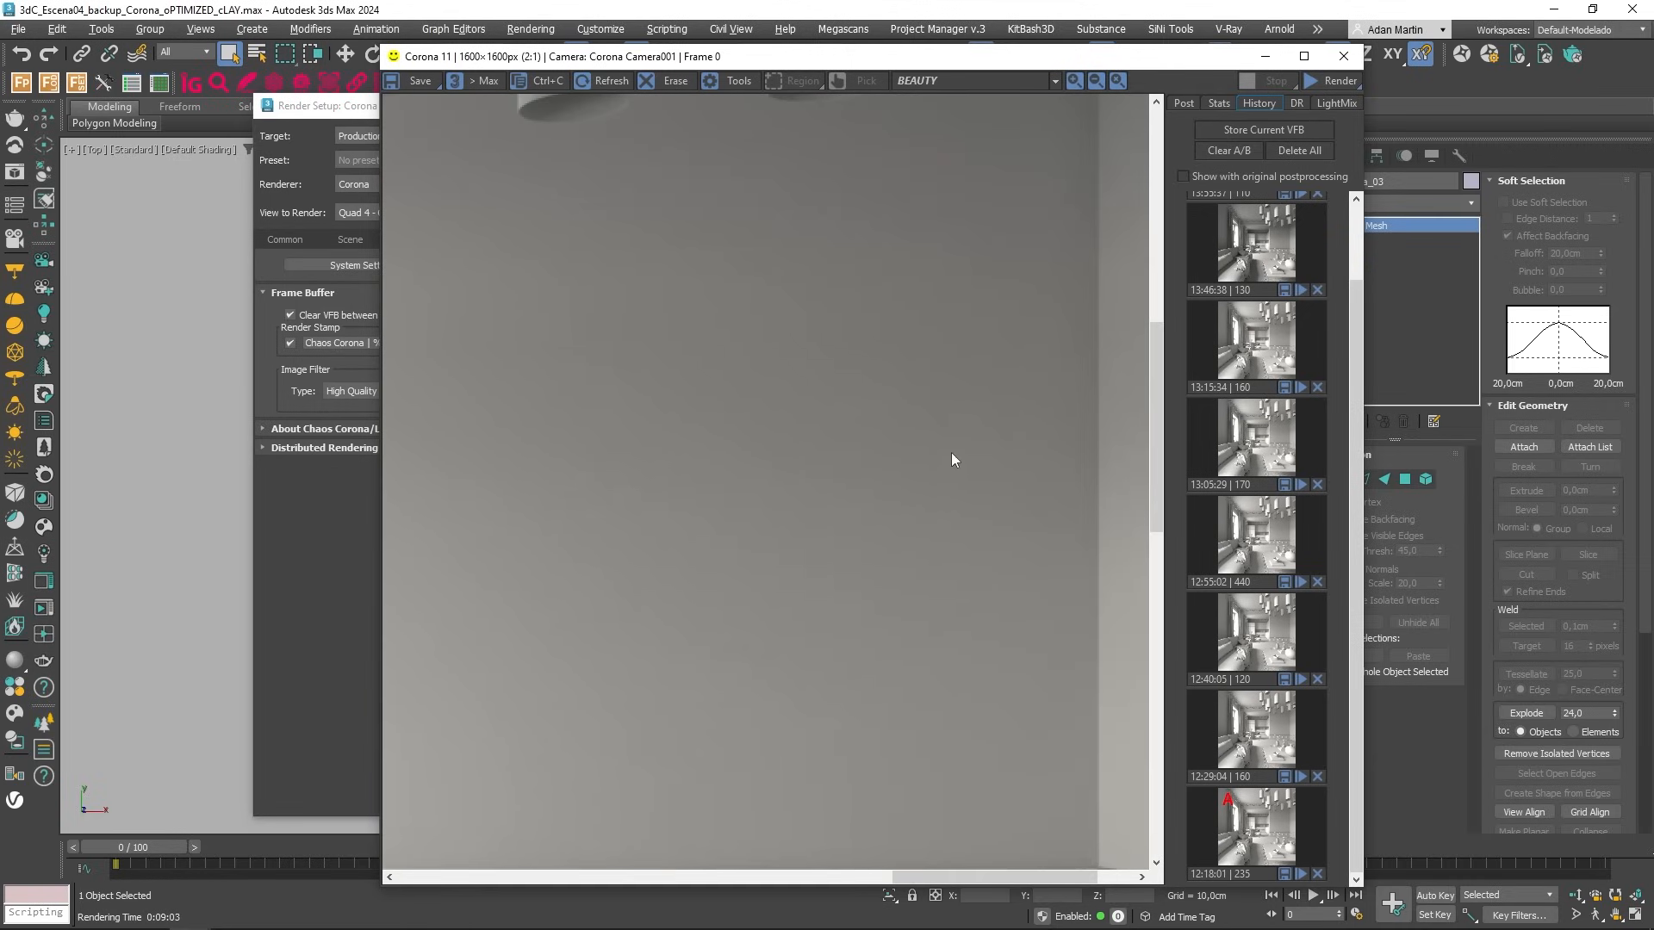
{"action": "scroll", "coordinate": [950, 452], "scroll_direction": "down", "scroll_amount": 1}
Display the CESSENTIAL_Direct render element and examine the direct lighting across the room
{"action": "left_click", "coordinate": [949, 80]}
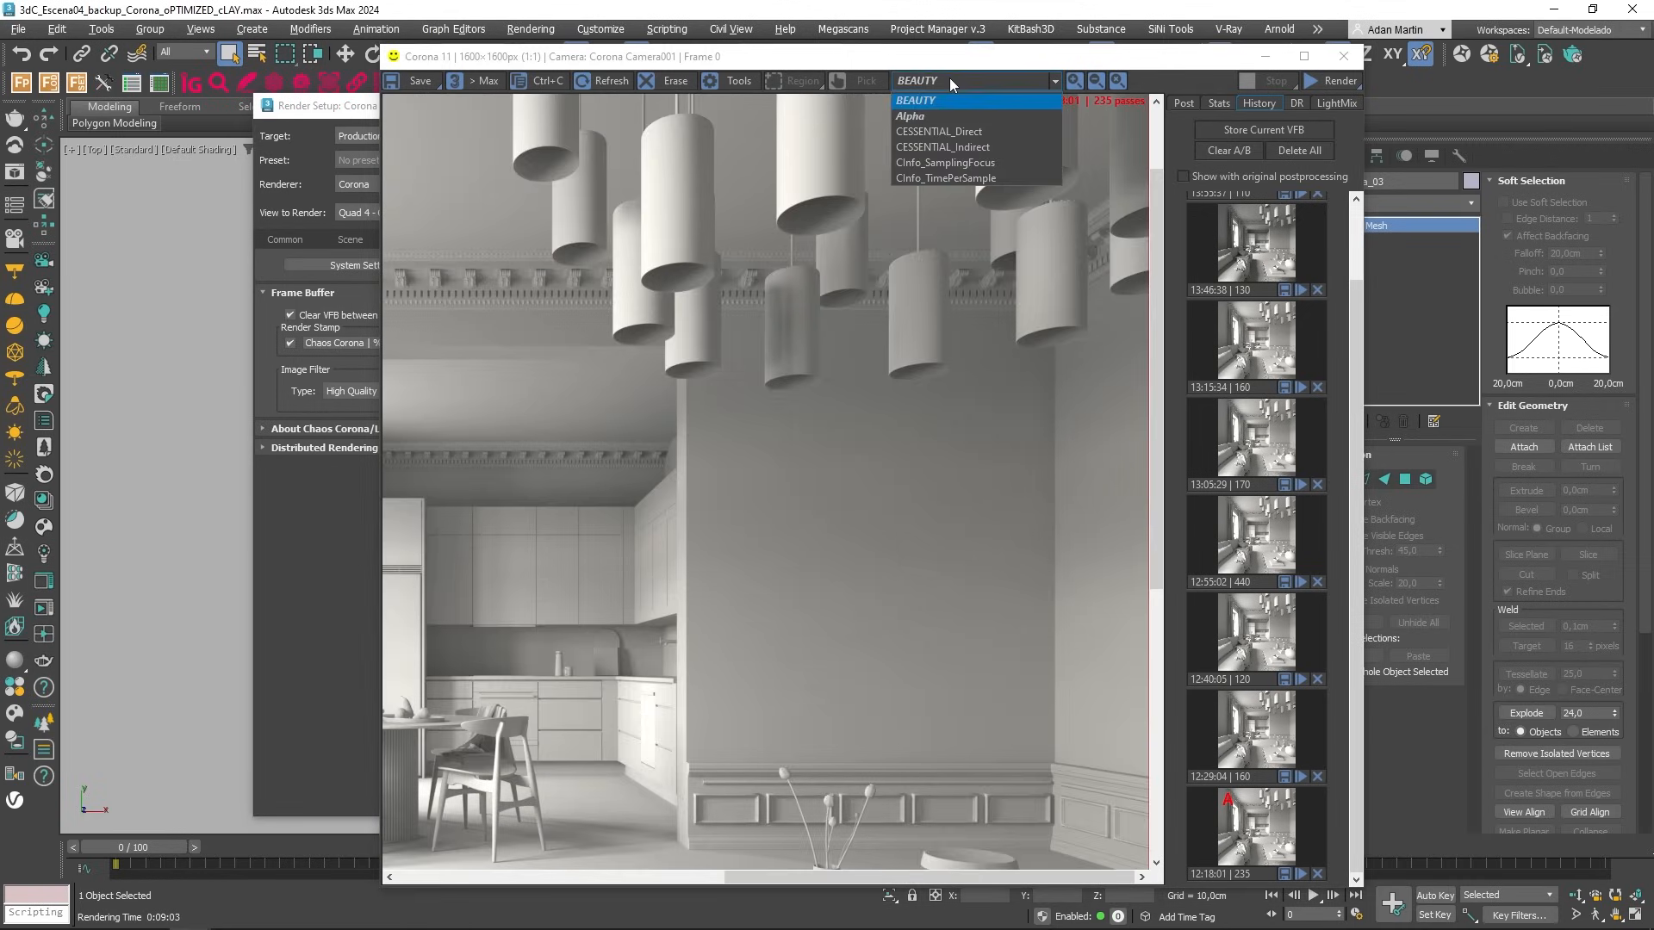
{"action": "left_click", "coordinate": [957, 133]}
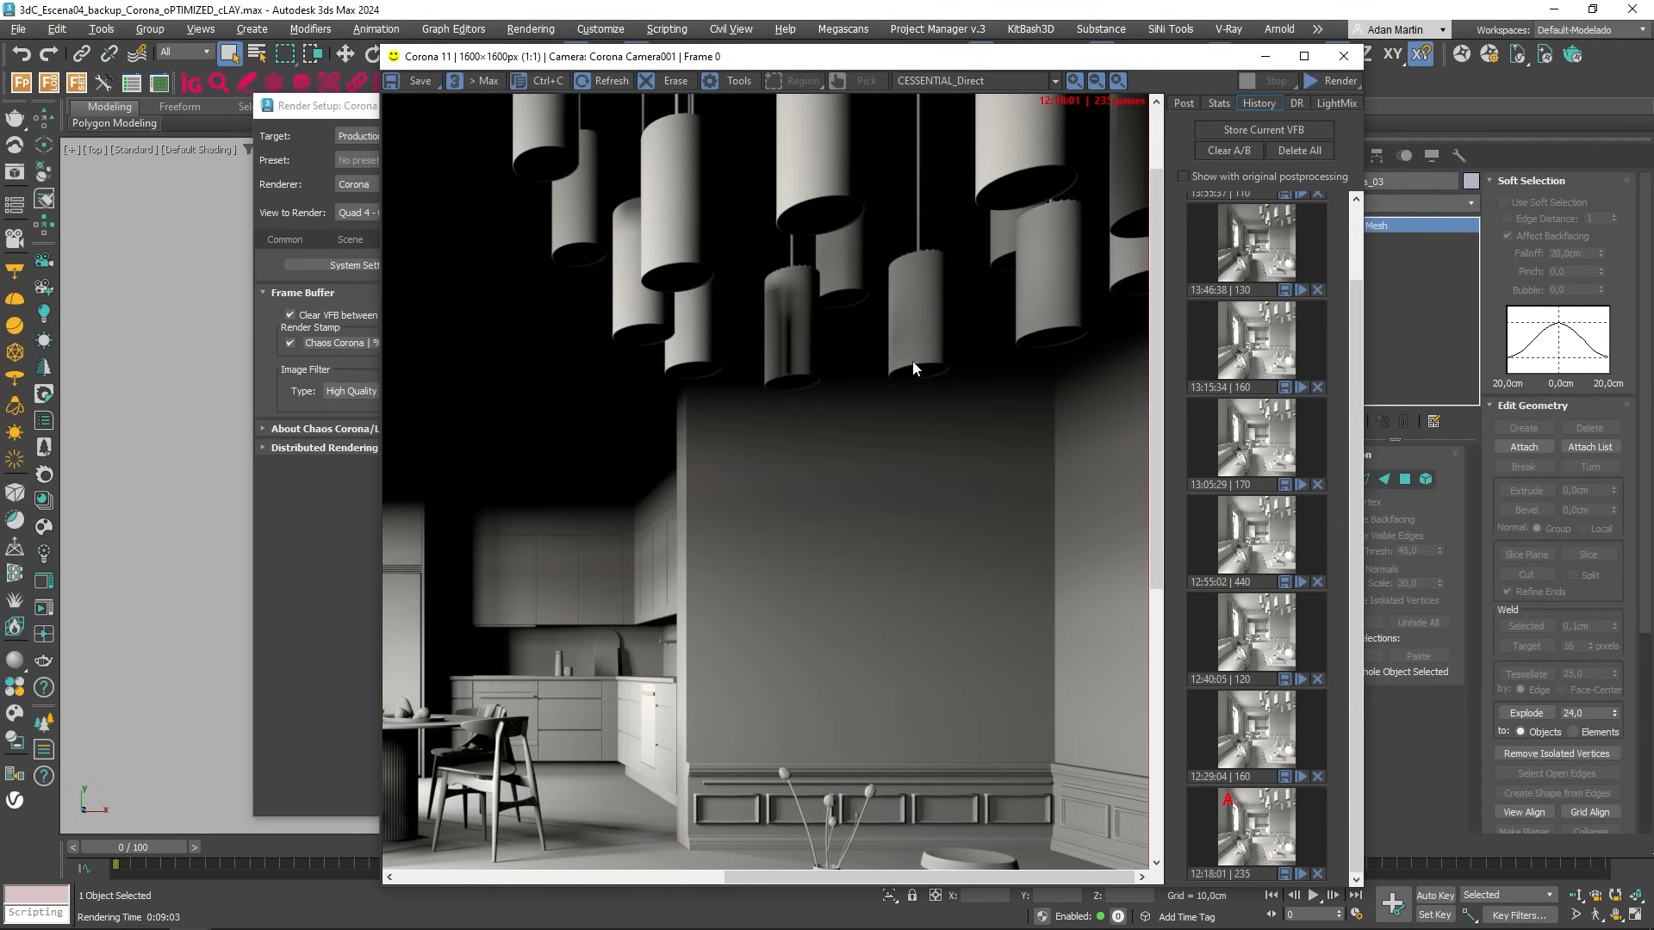
{"action": "scroll", "coordinate": [901, 407], "scroll_direction": "down", "scroll_amount": 1}
{"action": "left_click", "coordinate": [1004, 84]}
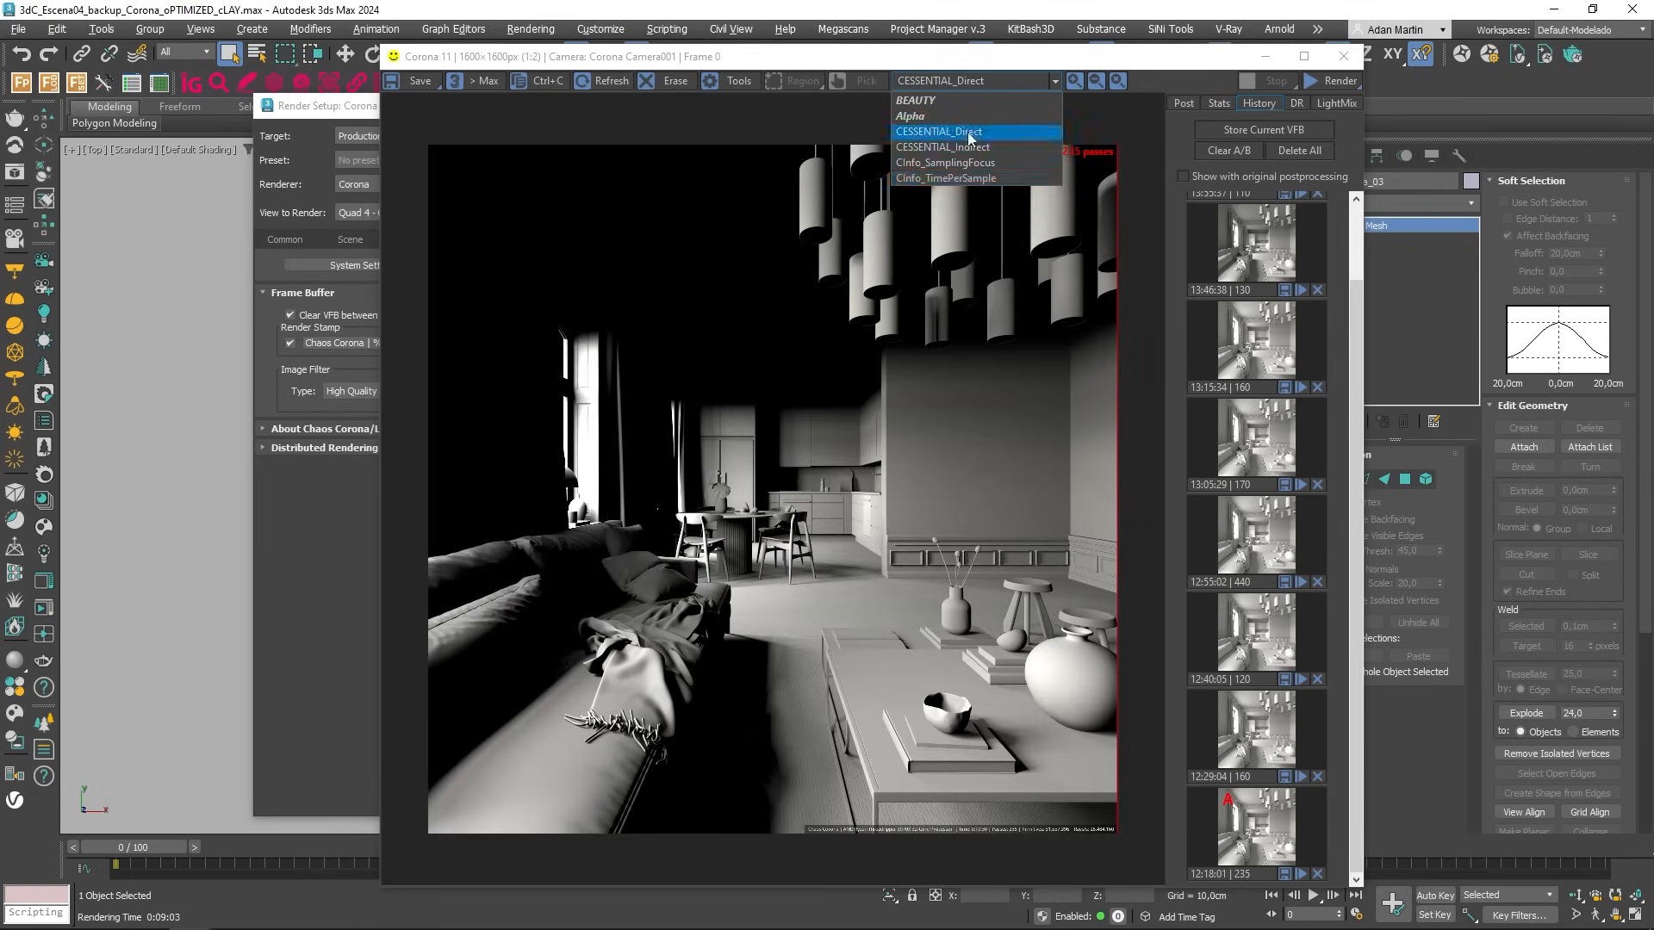
{"action": "left_click", "coordinate": [1041, 82]}
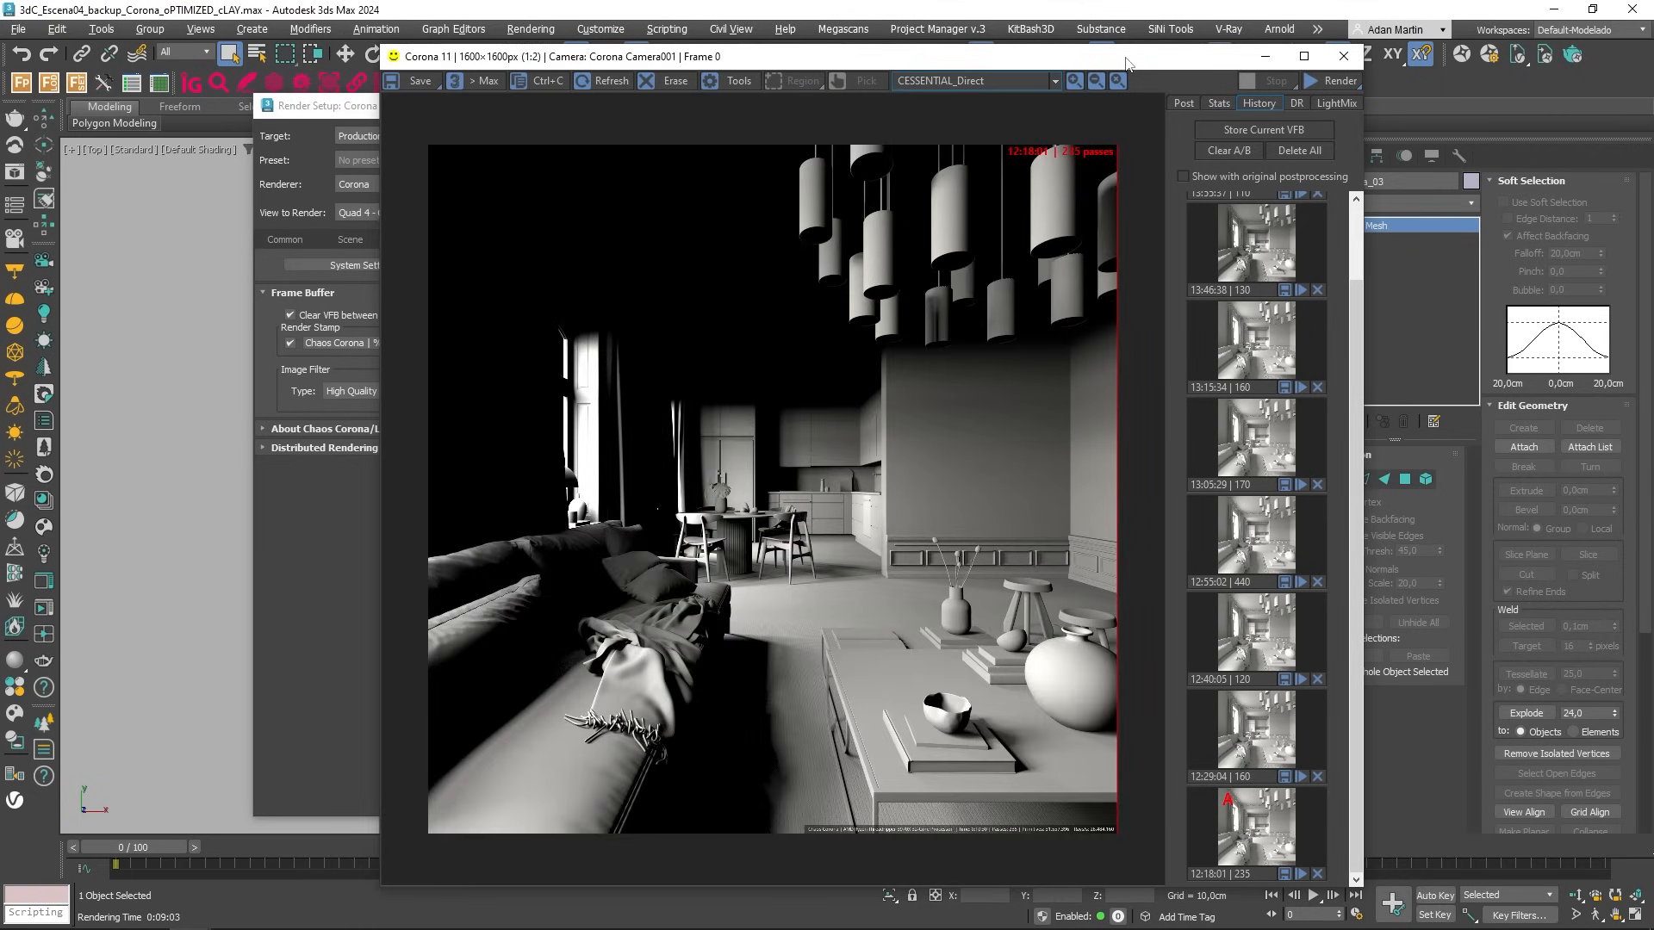
{"action": "scroll", "coordinate": [1036, 484], "scroll_direction": "up", "scroll_amount": 1}
{"action": "middle_click_drag", "start_coordinate": [970, 468], "coordinate": [932, 493]}
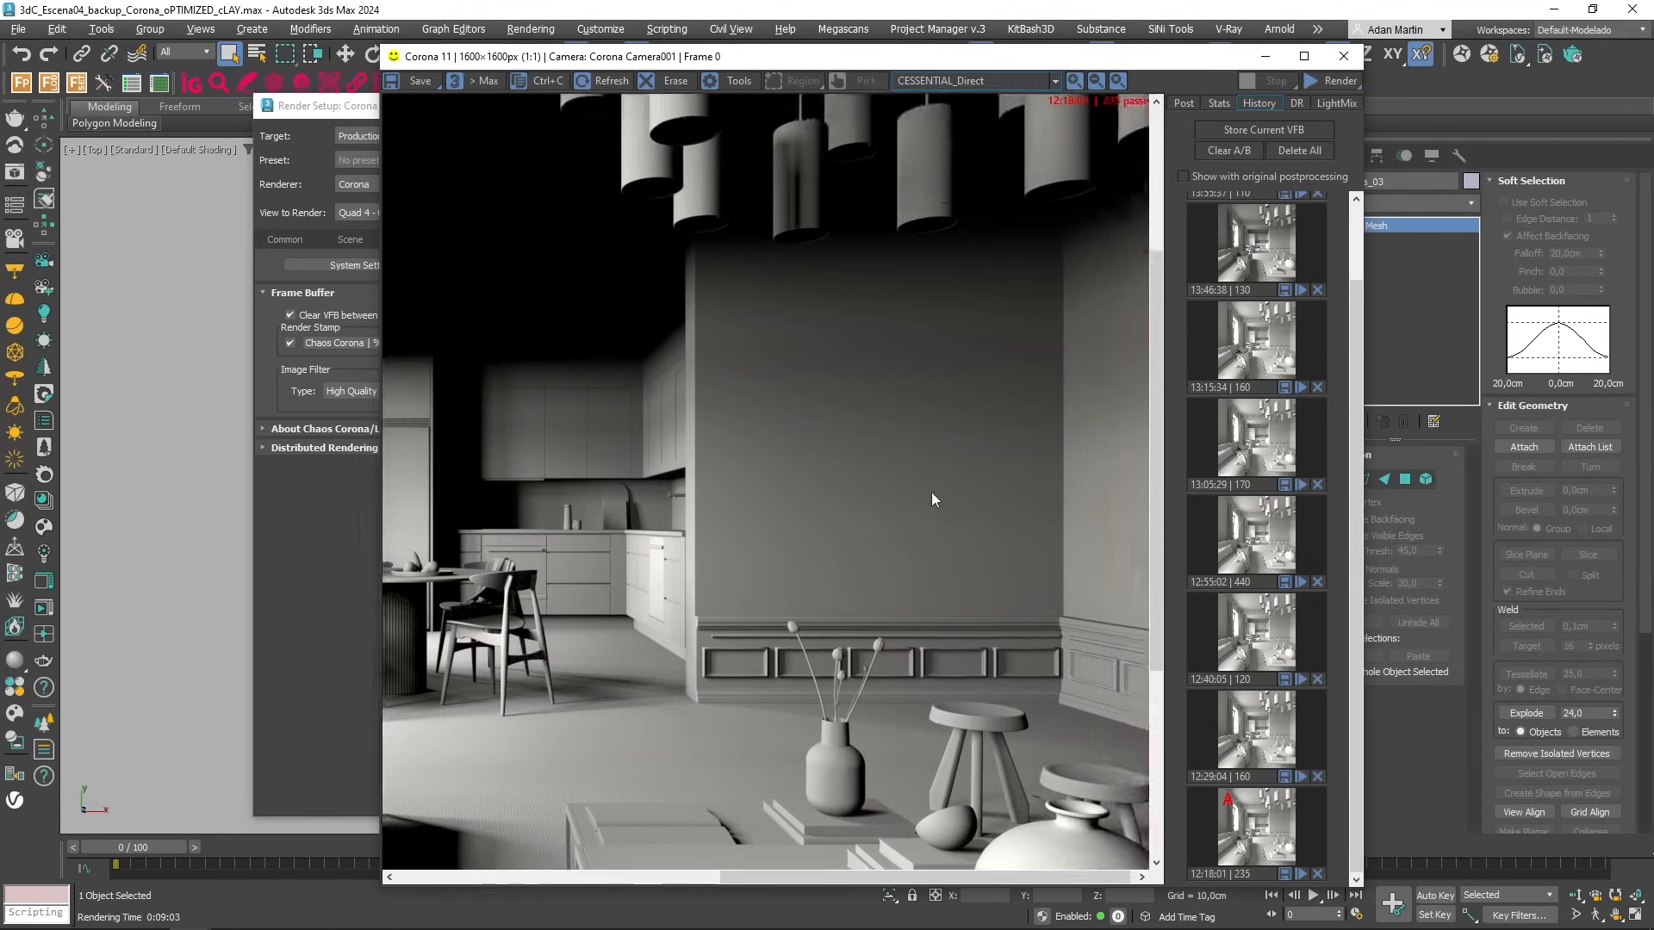
{"action": "middle_click_drag", "start_coordinate": [772, 759], "coordinate": [1049, 463]}
{"action": "middle_click_drag", "start_coordinate": [501, 244], "coordinate": [731, 456]}
{"action": "middle_click_drag", "start_coordinate": [1072, 433], "coordinate": [1060, 359]}
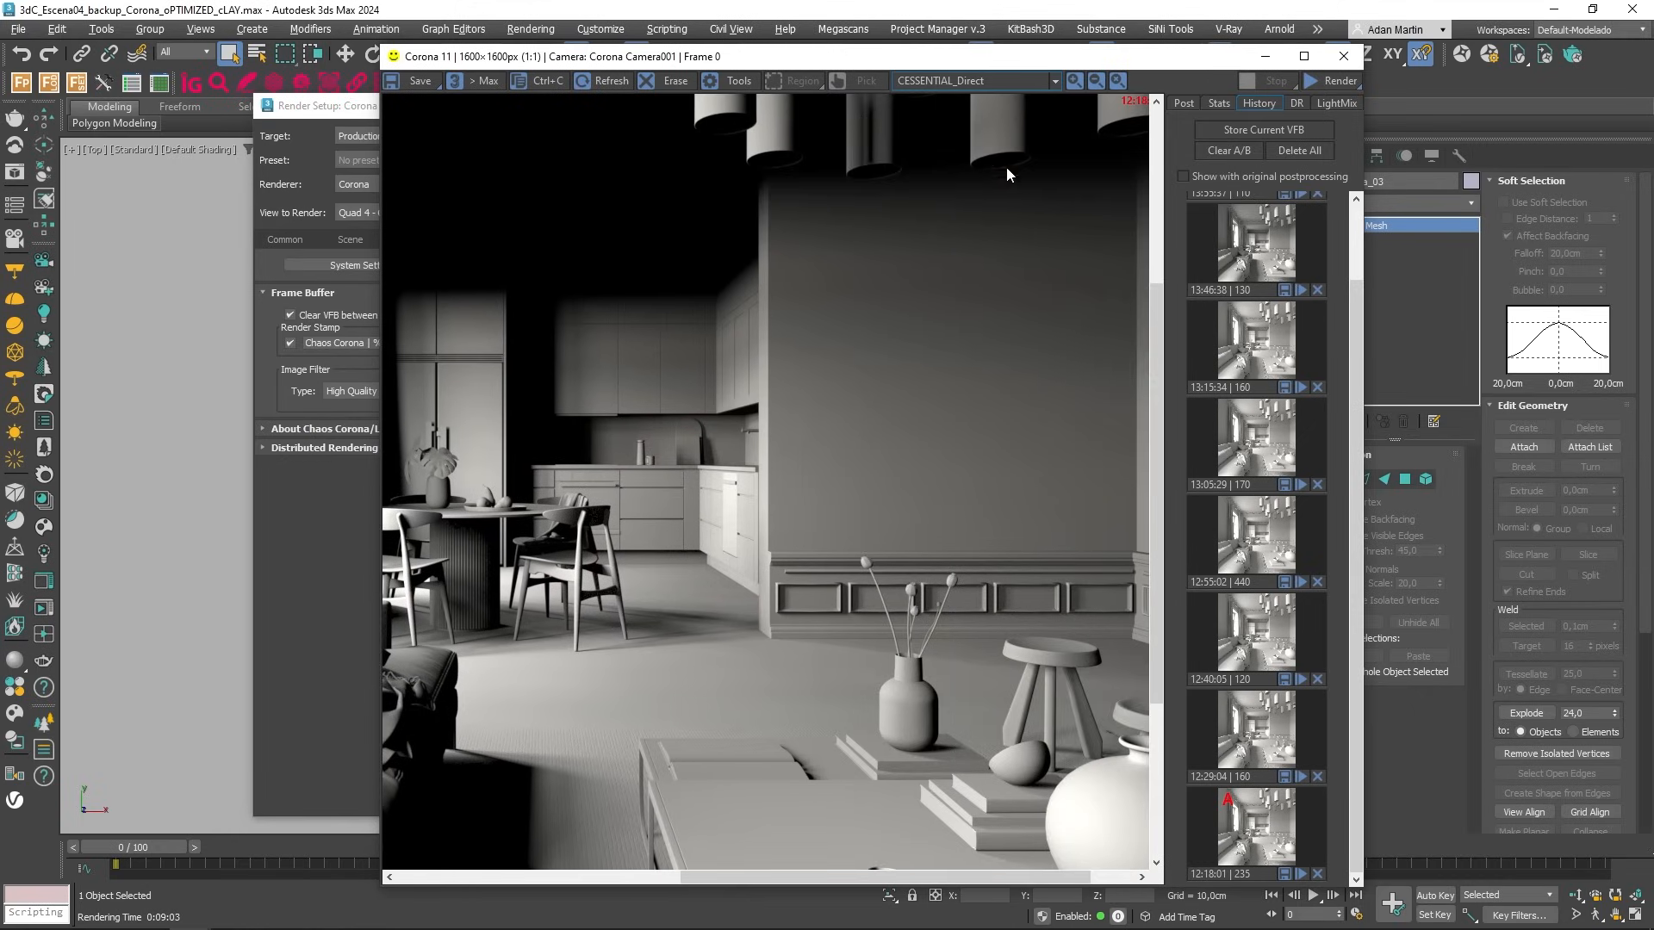
Inspect the wall moulding and back wall closely in the direct lighting element
{"action": "scroll", "coordinate": [850, 614], "scroll_direction": "up", "scroll_amount": 2}
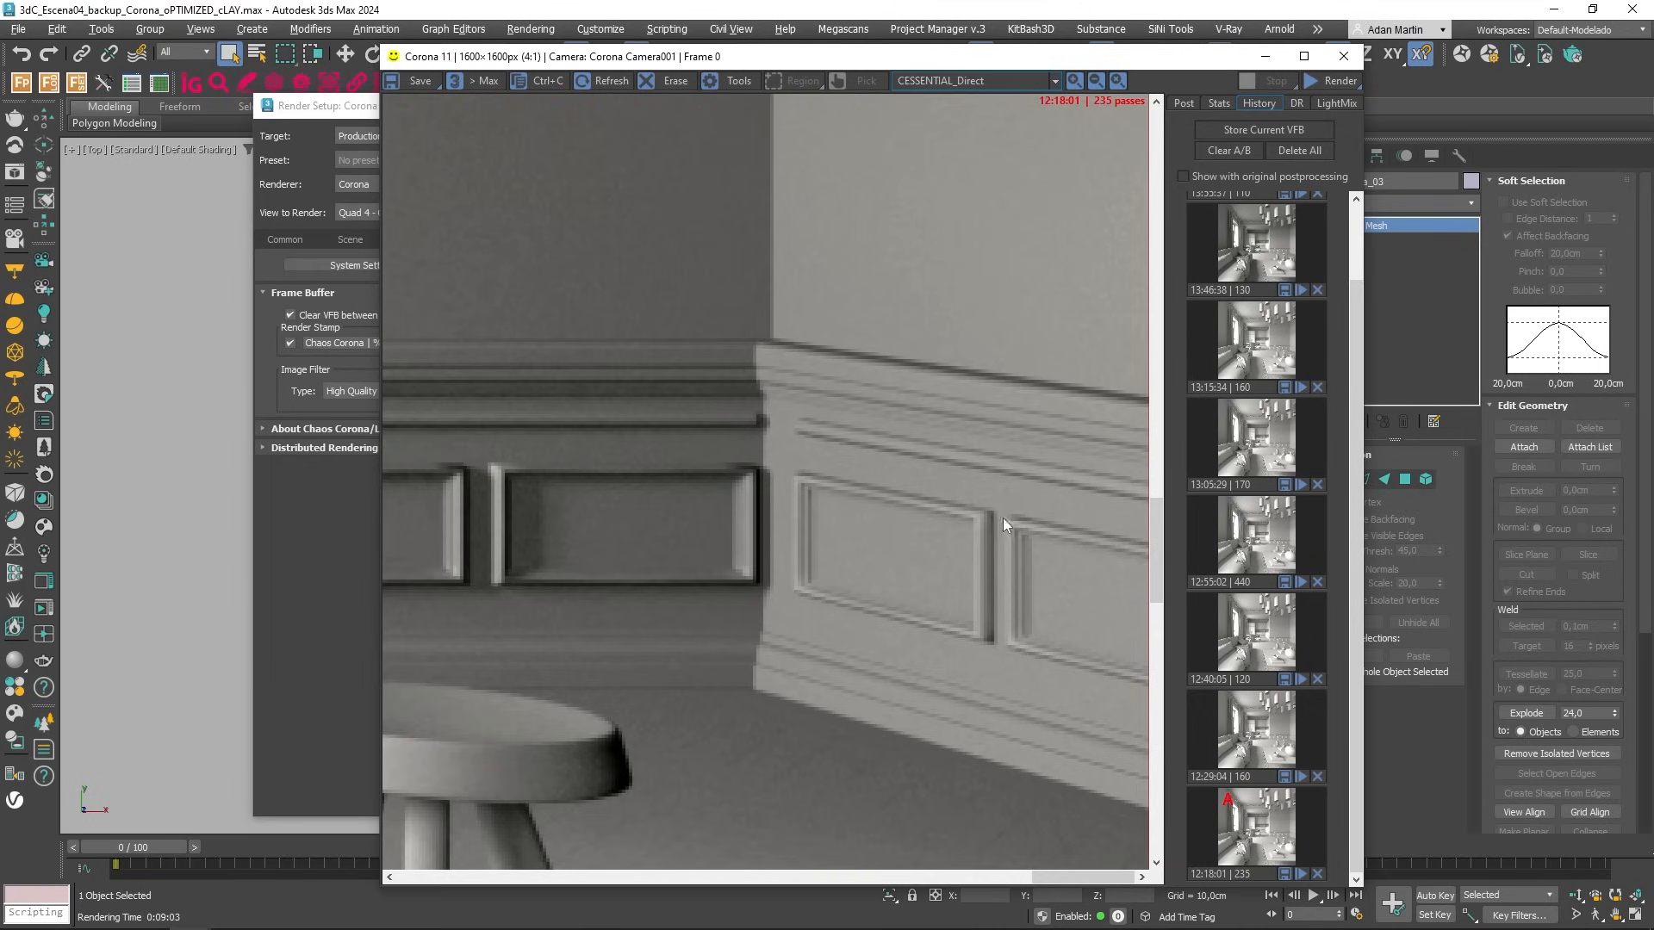
{"action": "scroll", "coordinate": [1003, 518], "scroll_direction": "down", "scroll_amount": 1}
{"action": "scroll", "coordinate": [974, 519], "scroll_direction": "down", "scroll_amount": 1}
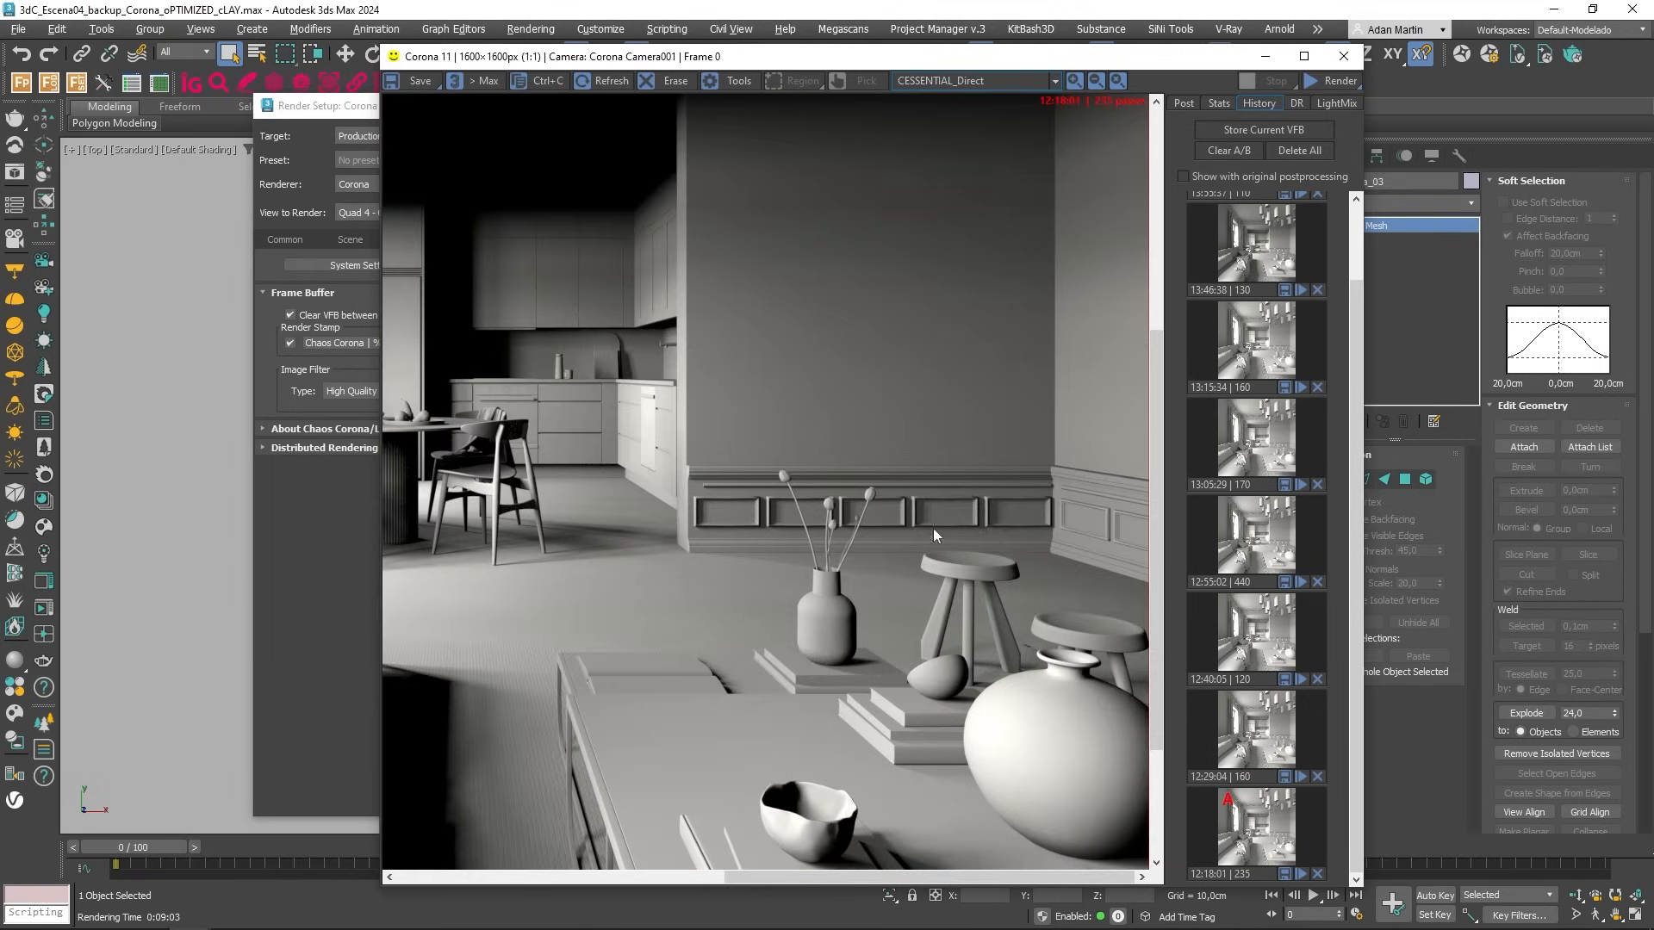
{"action": "middle_click_drag", "start_coordinate": [818, 391], "coordinate": [819, 560]}
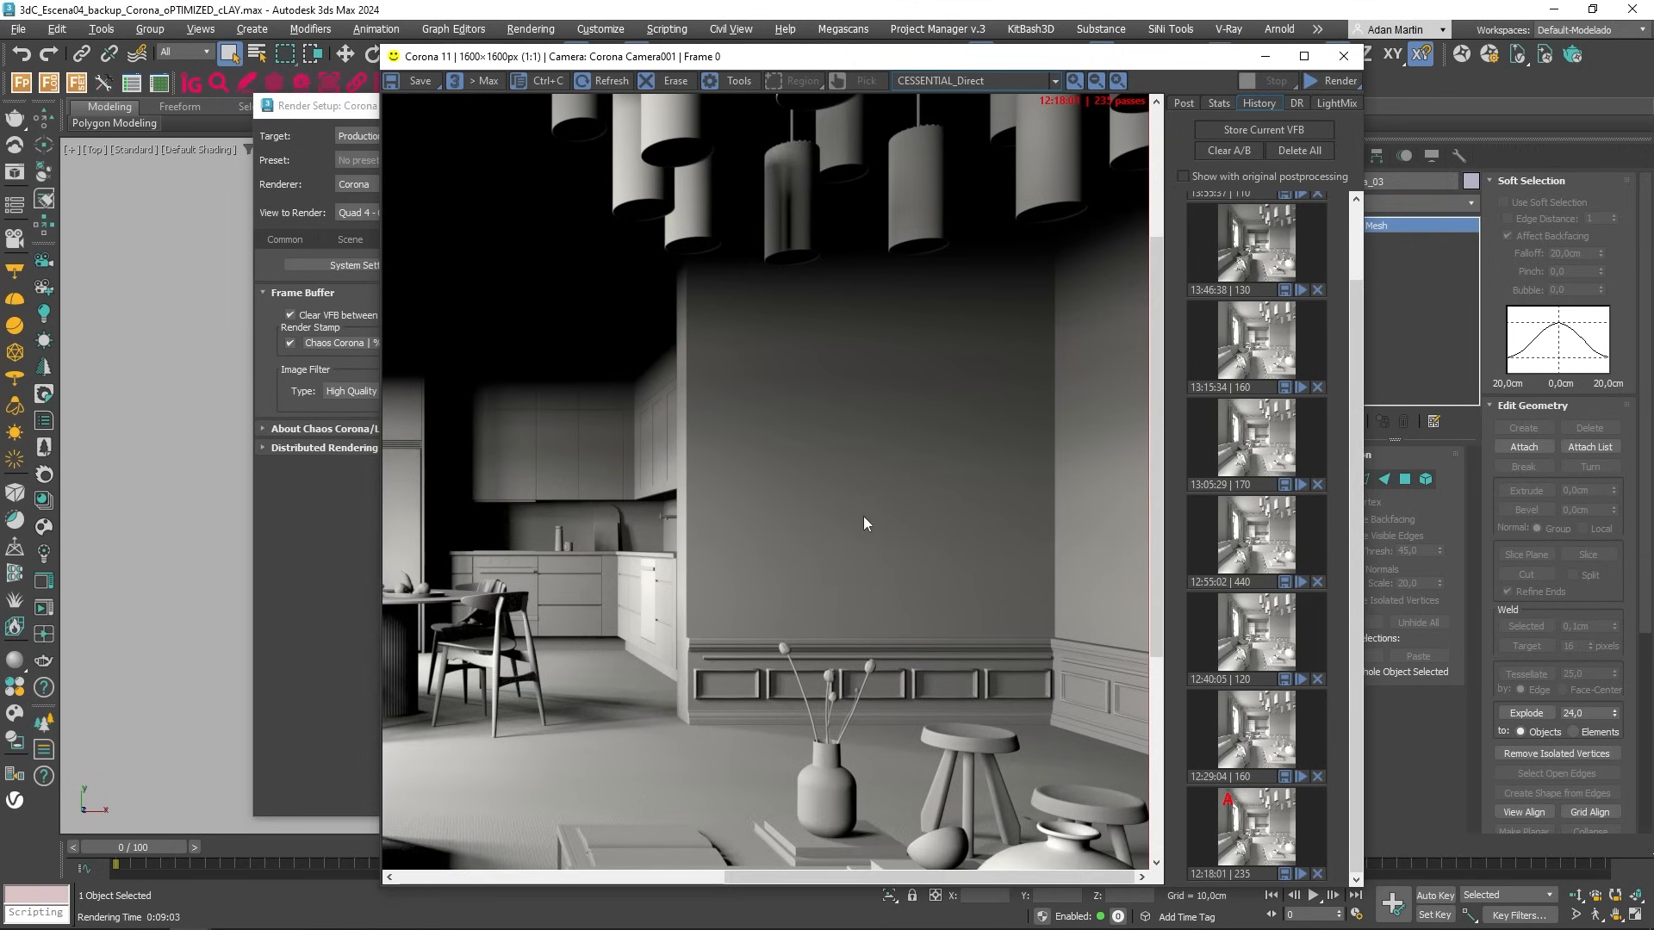
{"action": "scroll", "coordinate": [844, 491], "scroll_direction": "down", "scroll_amount": 1}
Display the CESSENTIAL_Indirect render element and examine the indirect lighting on the back wall and table objects
{"action": "left_click", "coordinate": [946, 80]}
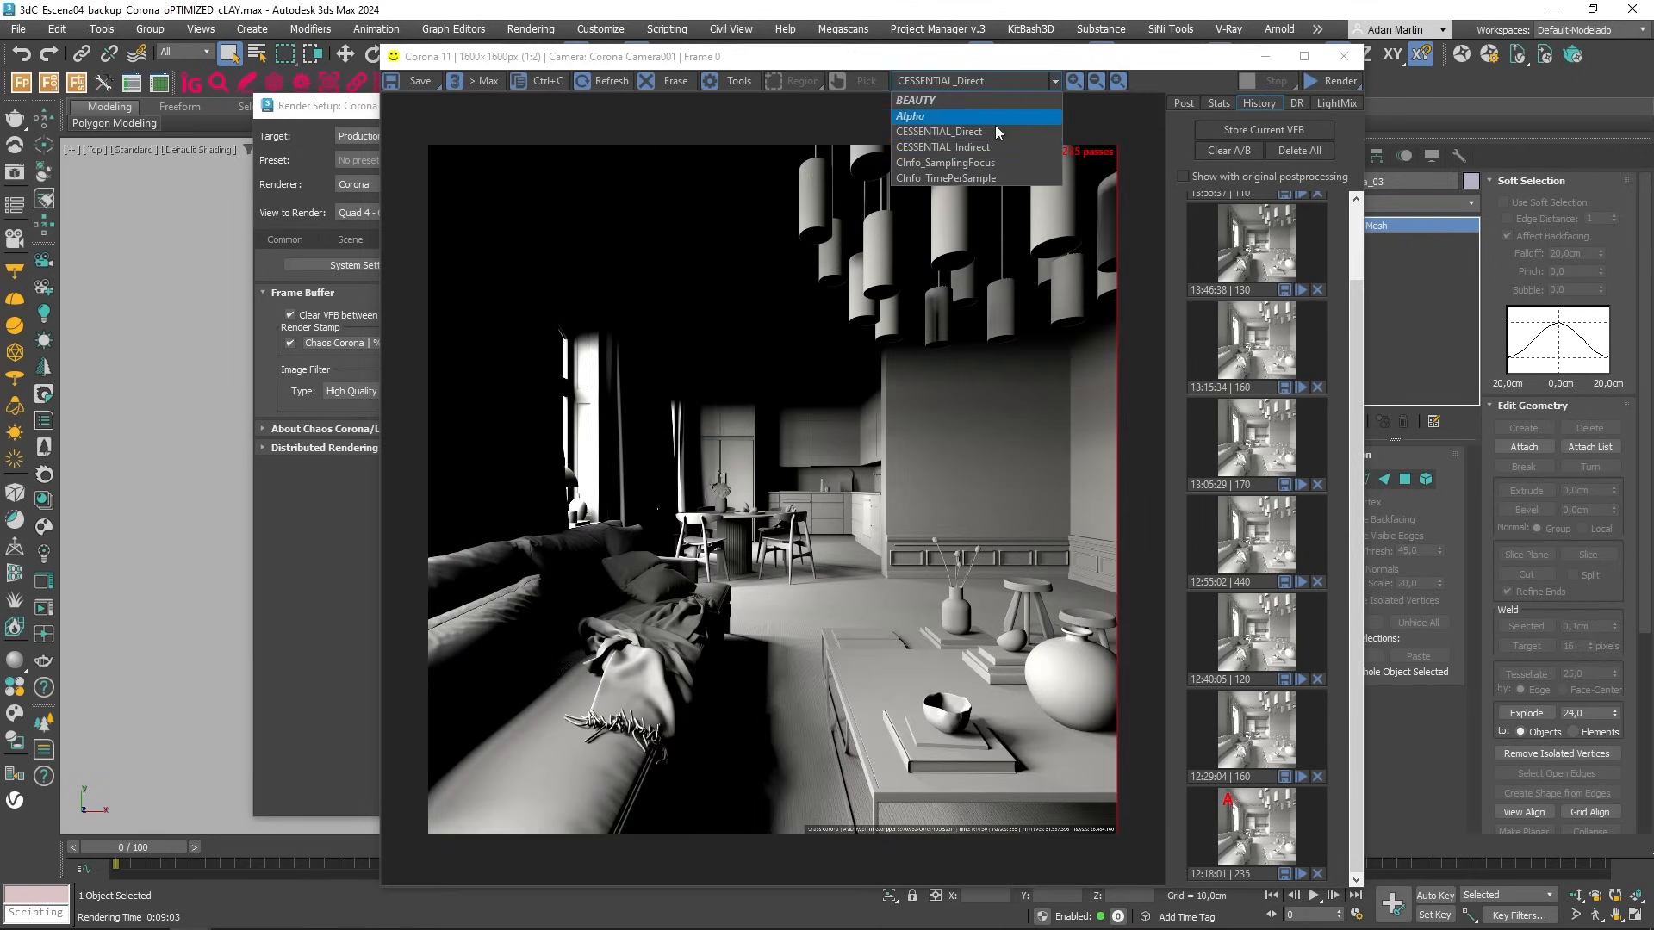
{"action": "left_click", "coordinate": [942, 147]}
{"action": "scroll", "coordinate": [1013, 520], "scroll_direction": "up", "scroll_amount": 1}
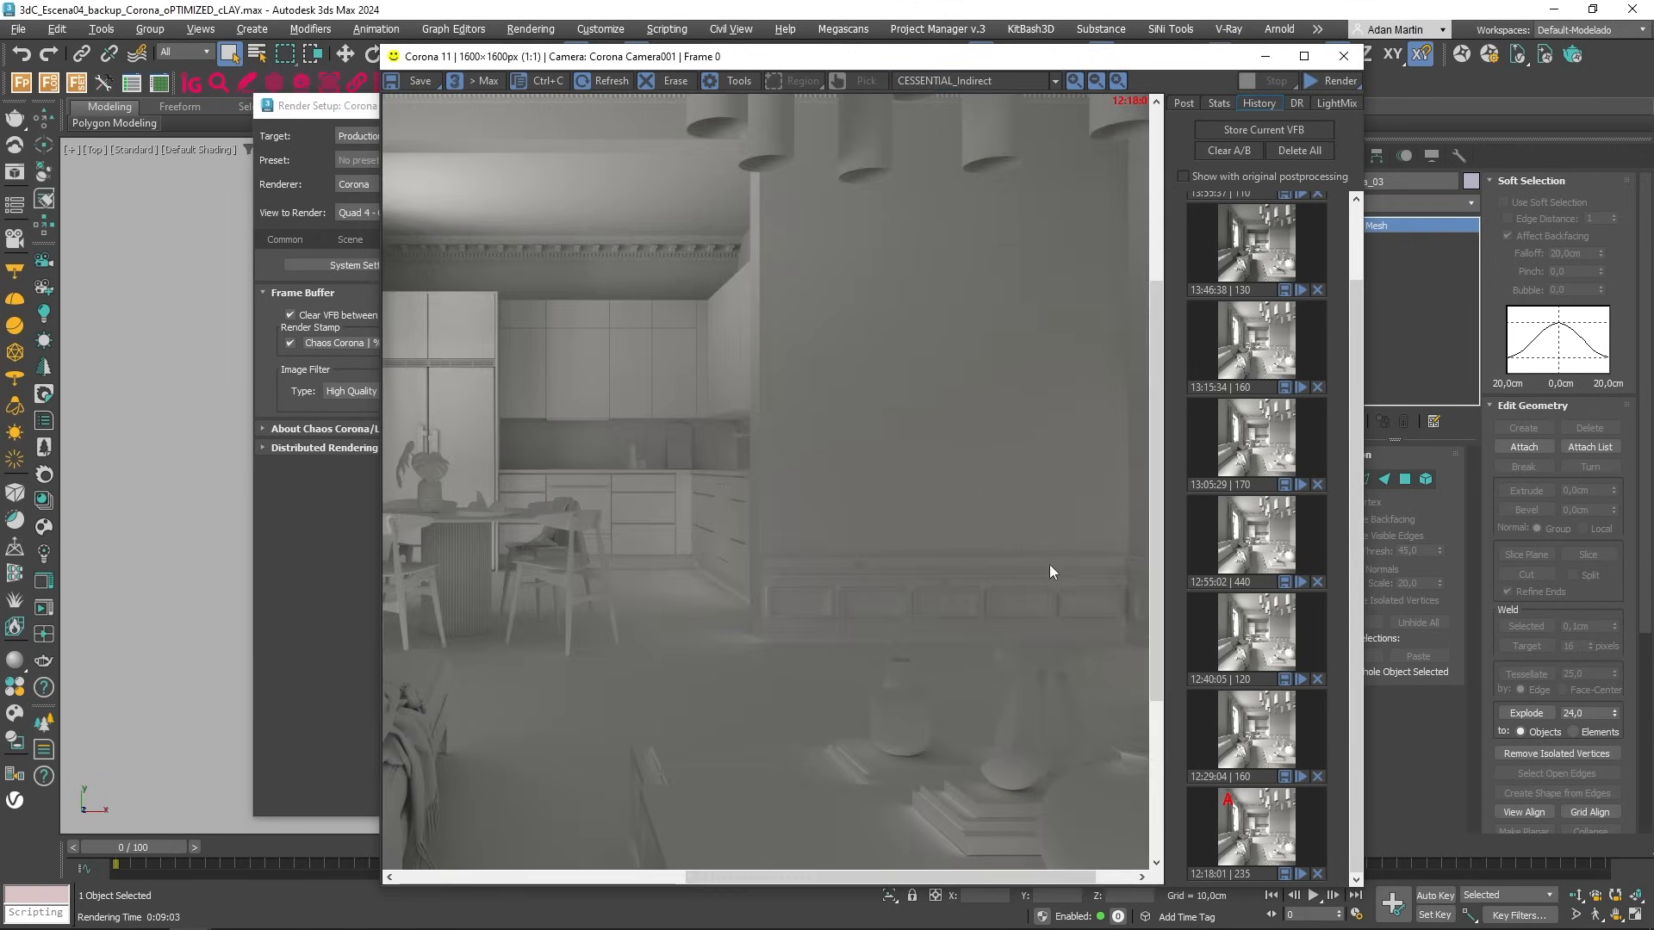
{"action": "scroll", "coordinate": [1049, 565], "scroll_direction": "up", "scroll_amount": 1}
{"action": "middle_click_drag", "start_coordinate": [1002, 669], "coordinate": [689, 242]}
{"action": "middle_click_drag", "start_coordinate": [848, 357], "coordinate": [789, 638]}
{"action": "scroll", "coordinate": [709, 551], "scroll_direction": "up", "scroll_amount": 1}
{"action": "middle_click_drag", "start_coordinate": [710, 551], "coordinate": [839, 588]}
{"action": "scroll", "coordinate": [824, 575], "scroll_direction": "down", "scroll_amount": 1}
{"action": "scroll", "coordinate": [825, 576], "scroll_direction": "down", "scroll_amount": 1}
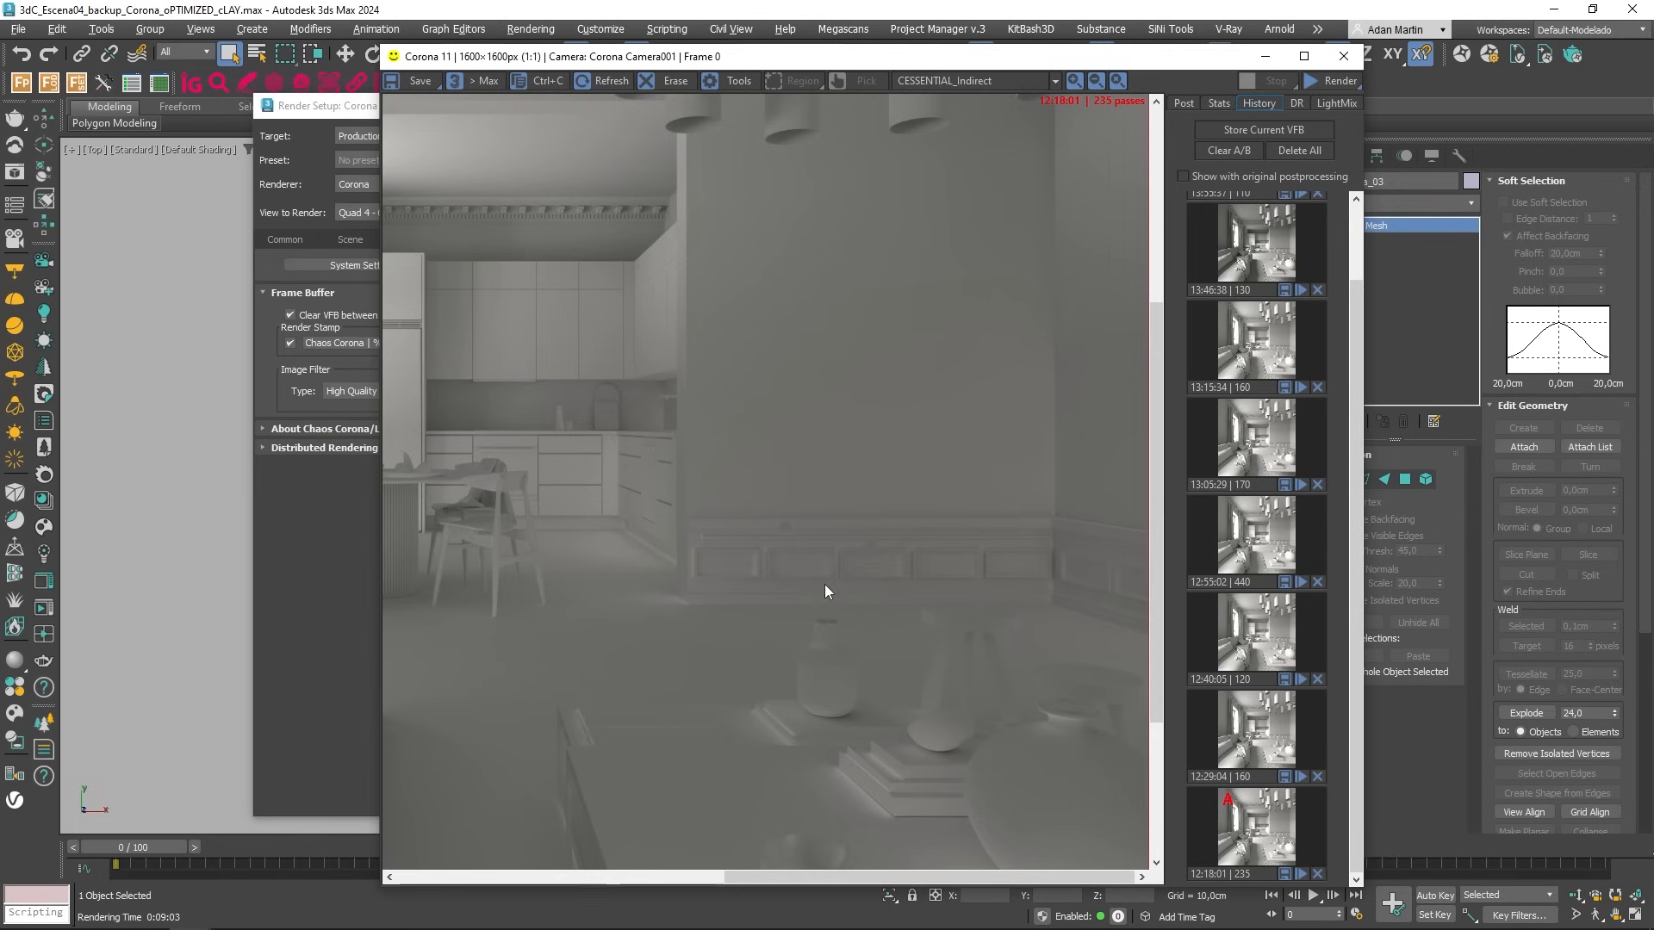
{"action": "scroll", "coordinate": [777, 555], "scroll_direction": "down", "scroll_amount": 1}
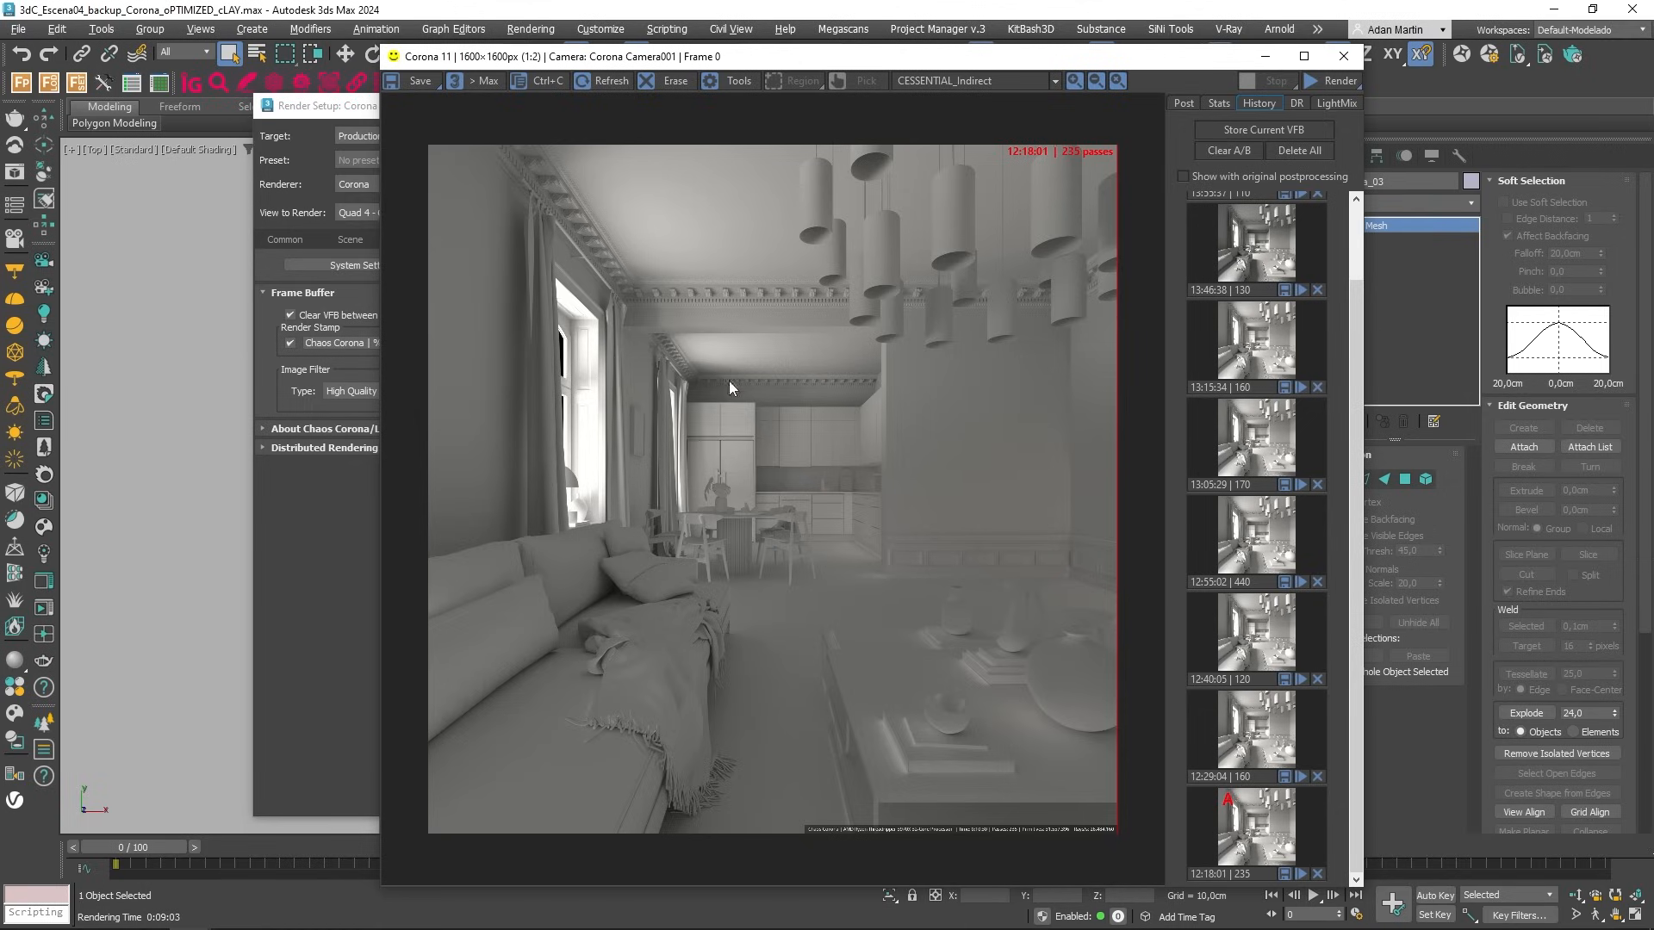
Inspect the window, dining area and kitchen in the indirect lighting element
{"action": "scroll", "coordinate": [744, 369], "scroll_direction": "up", "scroll_amount": 1}
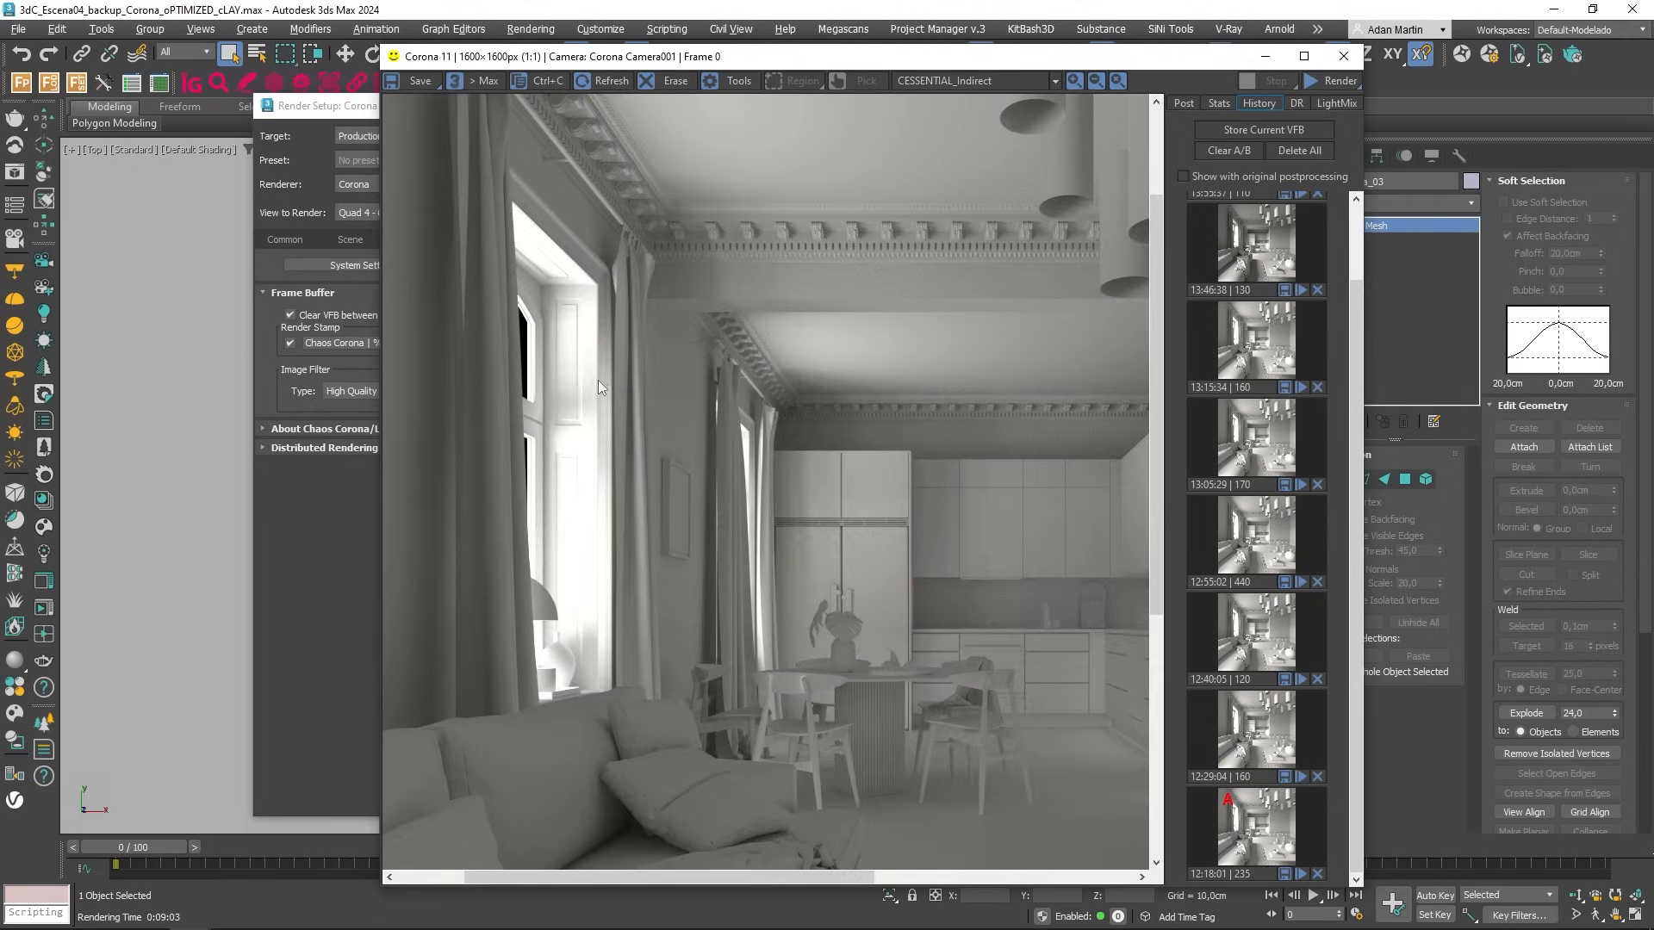
{"action": "scroll", "coordinate": [598, 380], "scroll_direction": "up", "scroll_amount": 1}
{"action": "middle_click_drag", "start_coordinate": [855, 689], "coordinate": [885, 455]}
{"action": "middle_click_drag", "start_coordinate": [1135, 687], "coordinate": [607, 406]}
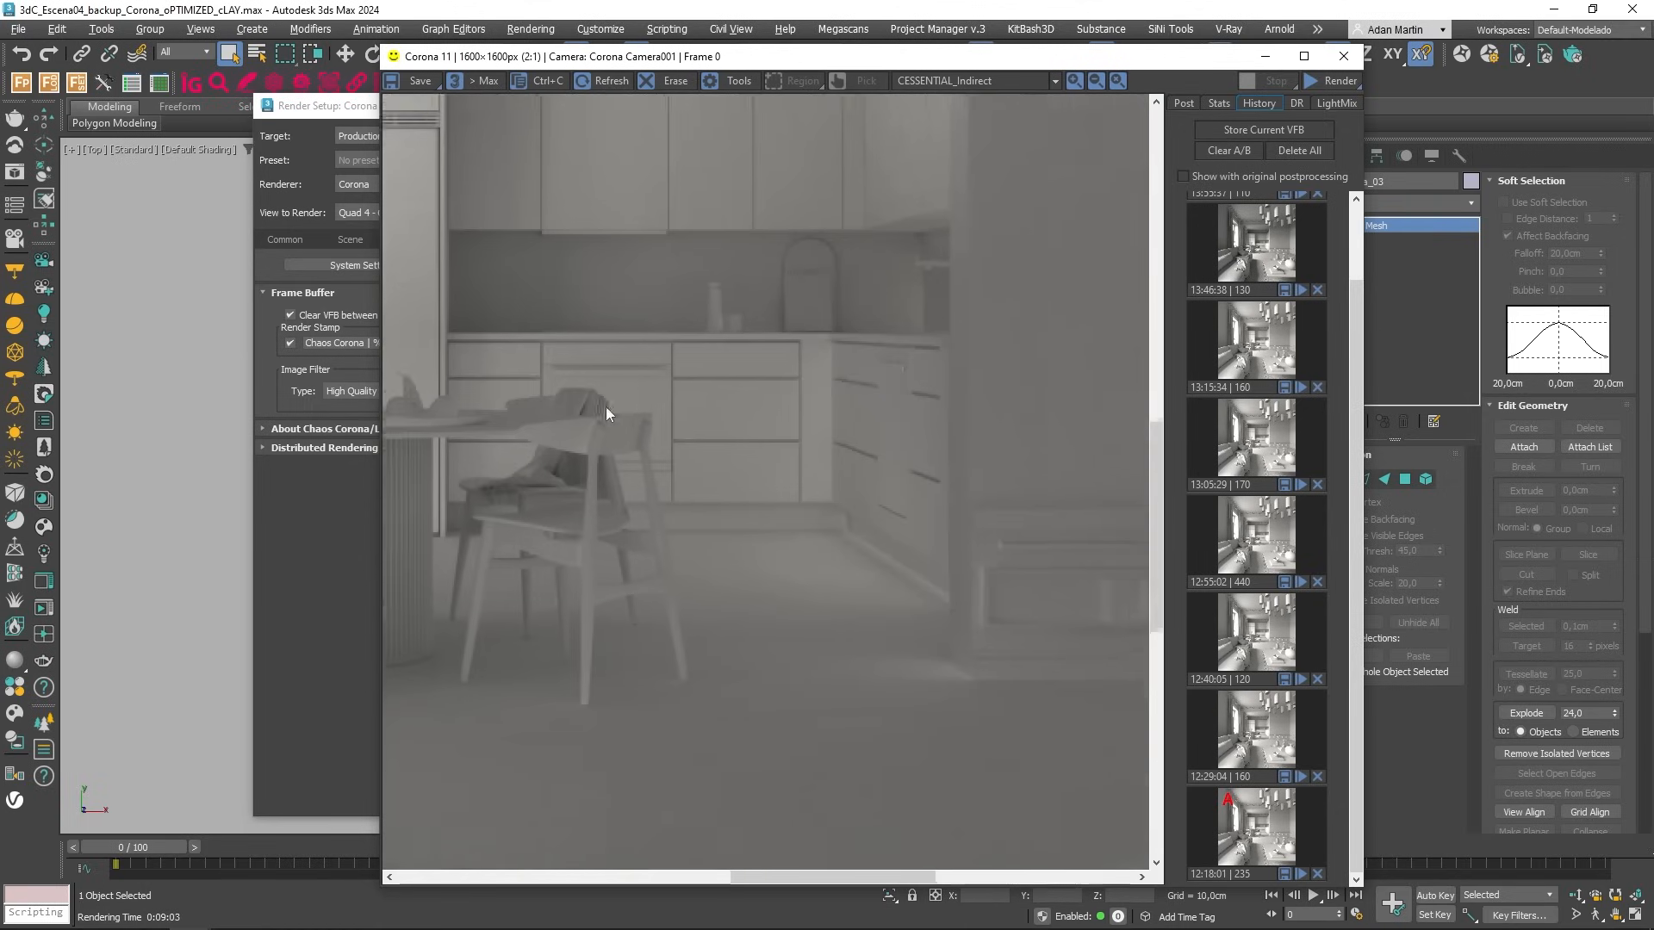
{"action": "scroll", "coordinate": [637, 386], "scroll_direction": "down", "scroll_amount": 2}
Display the CInfo_SamplingFocus render element and inspect the render stamp along the image's lower edge
{"action": "left_click", "coordinate": [973, 81]}
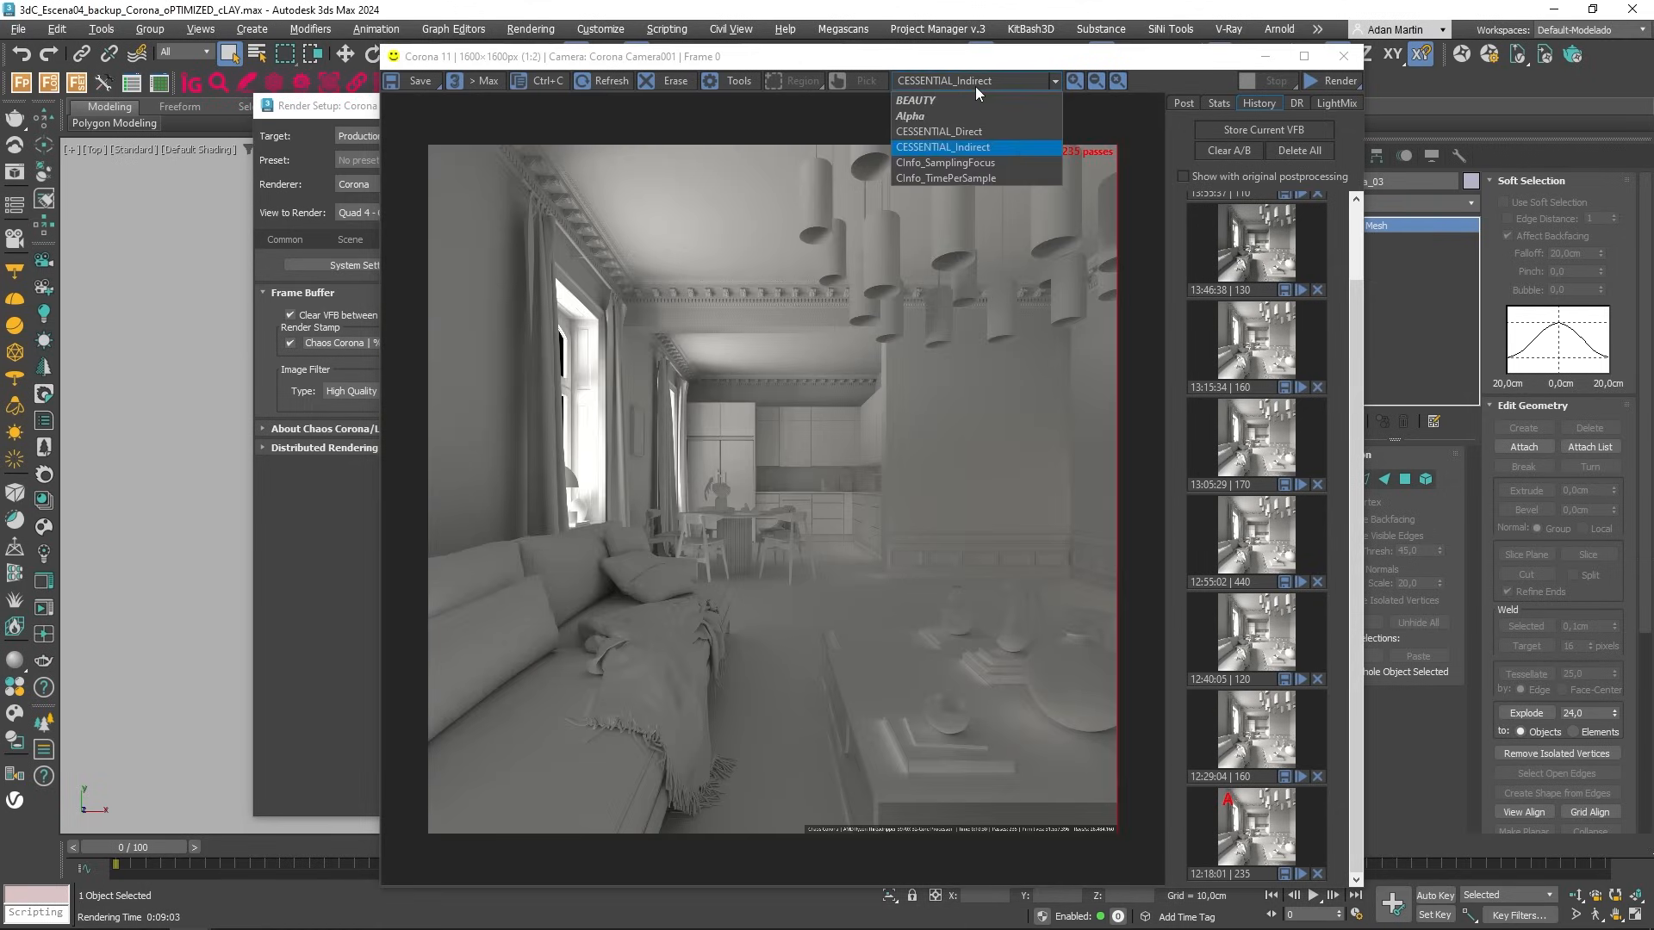
{"action": "left_click", "coordinate": [965, 165]}
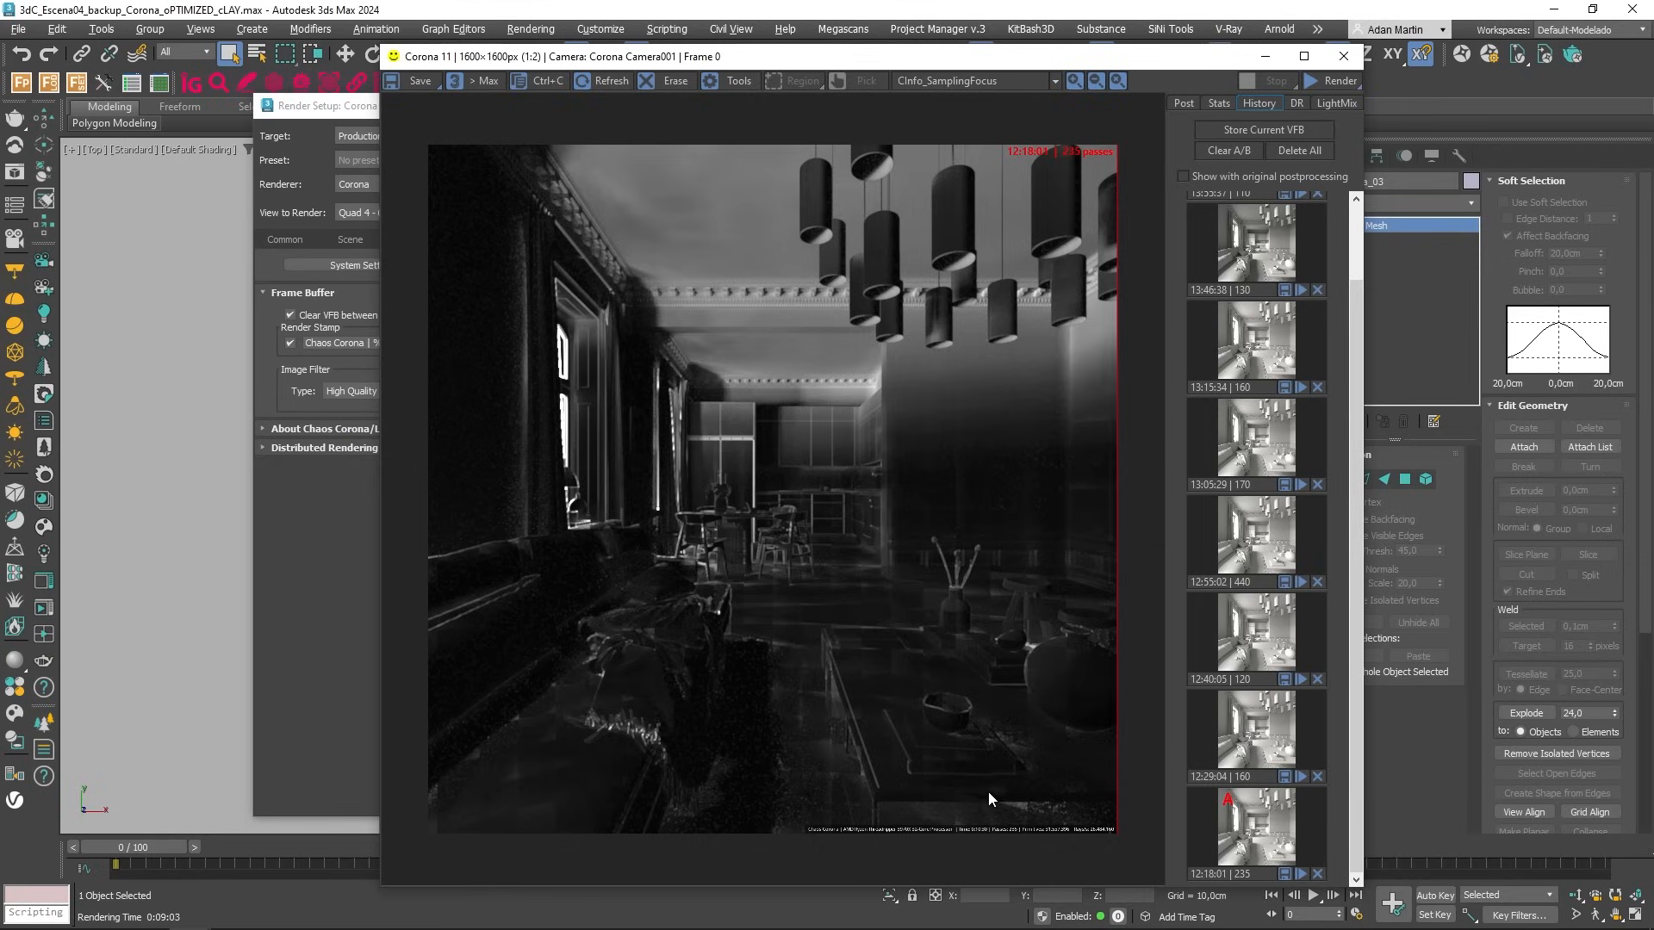
{"action": "scroll", "coordinate": [988, 793], "scroll_direction": "up", "scroll_amount": 4}
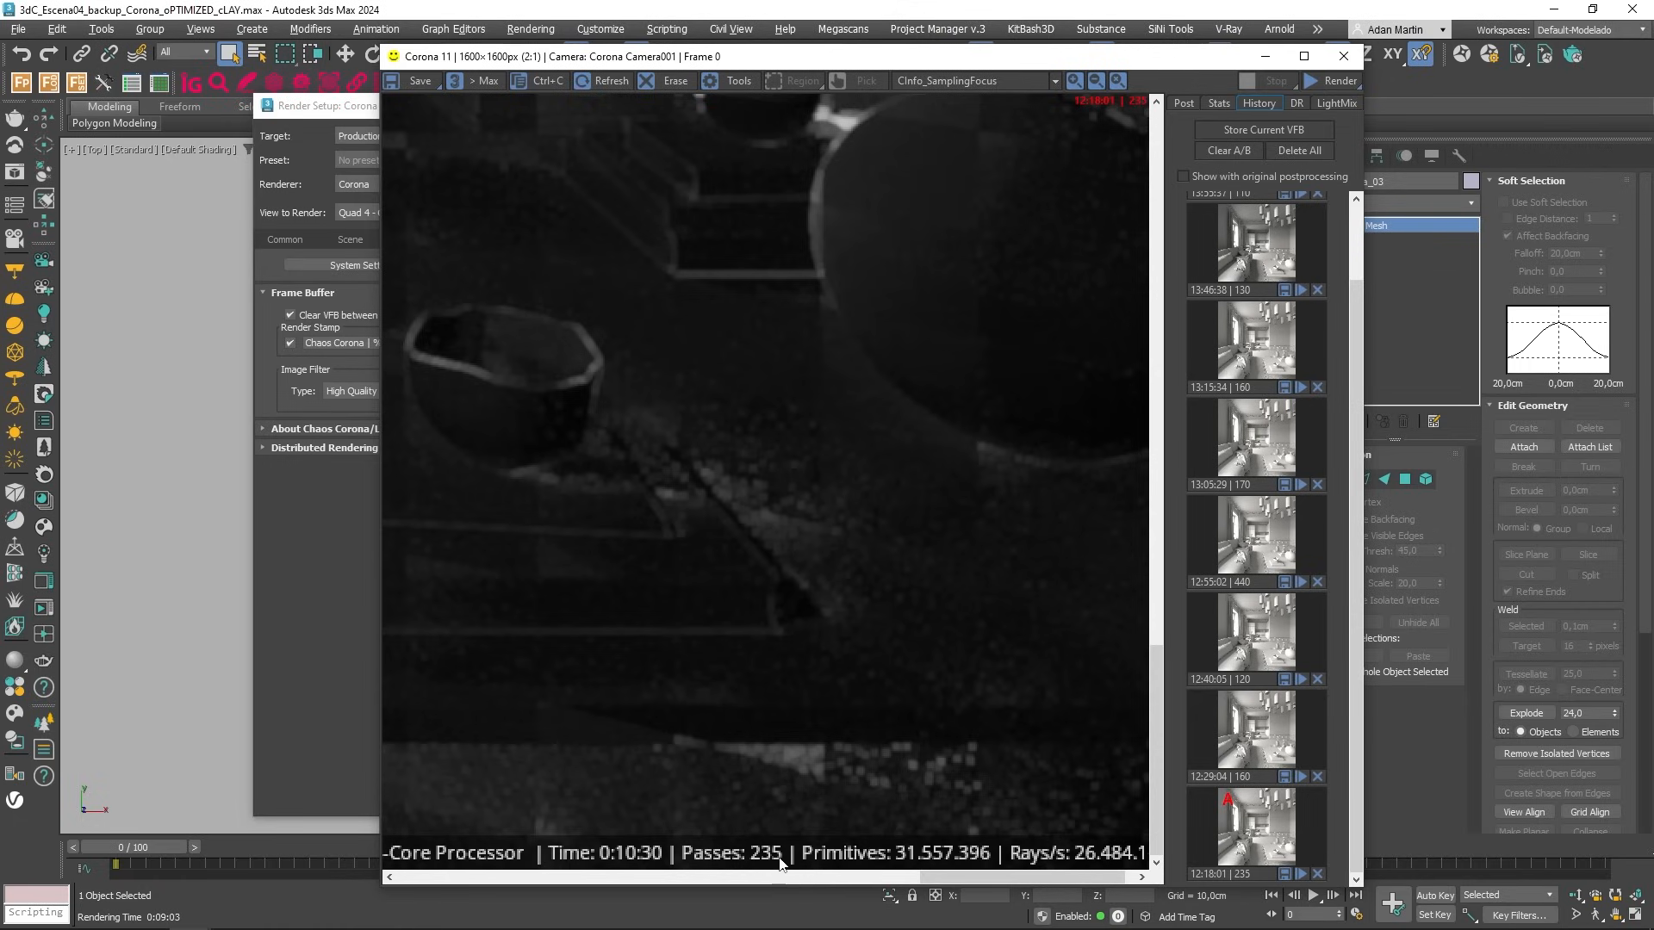
Read the end of the render stamp and display the CInfo_TimePerSample render element
{"action": "middle_click_drag", "start_coordinate": [874, 767], "coordinate": [839, 733]}
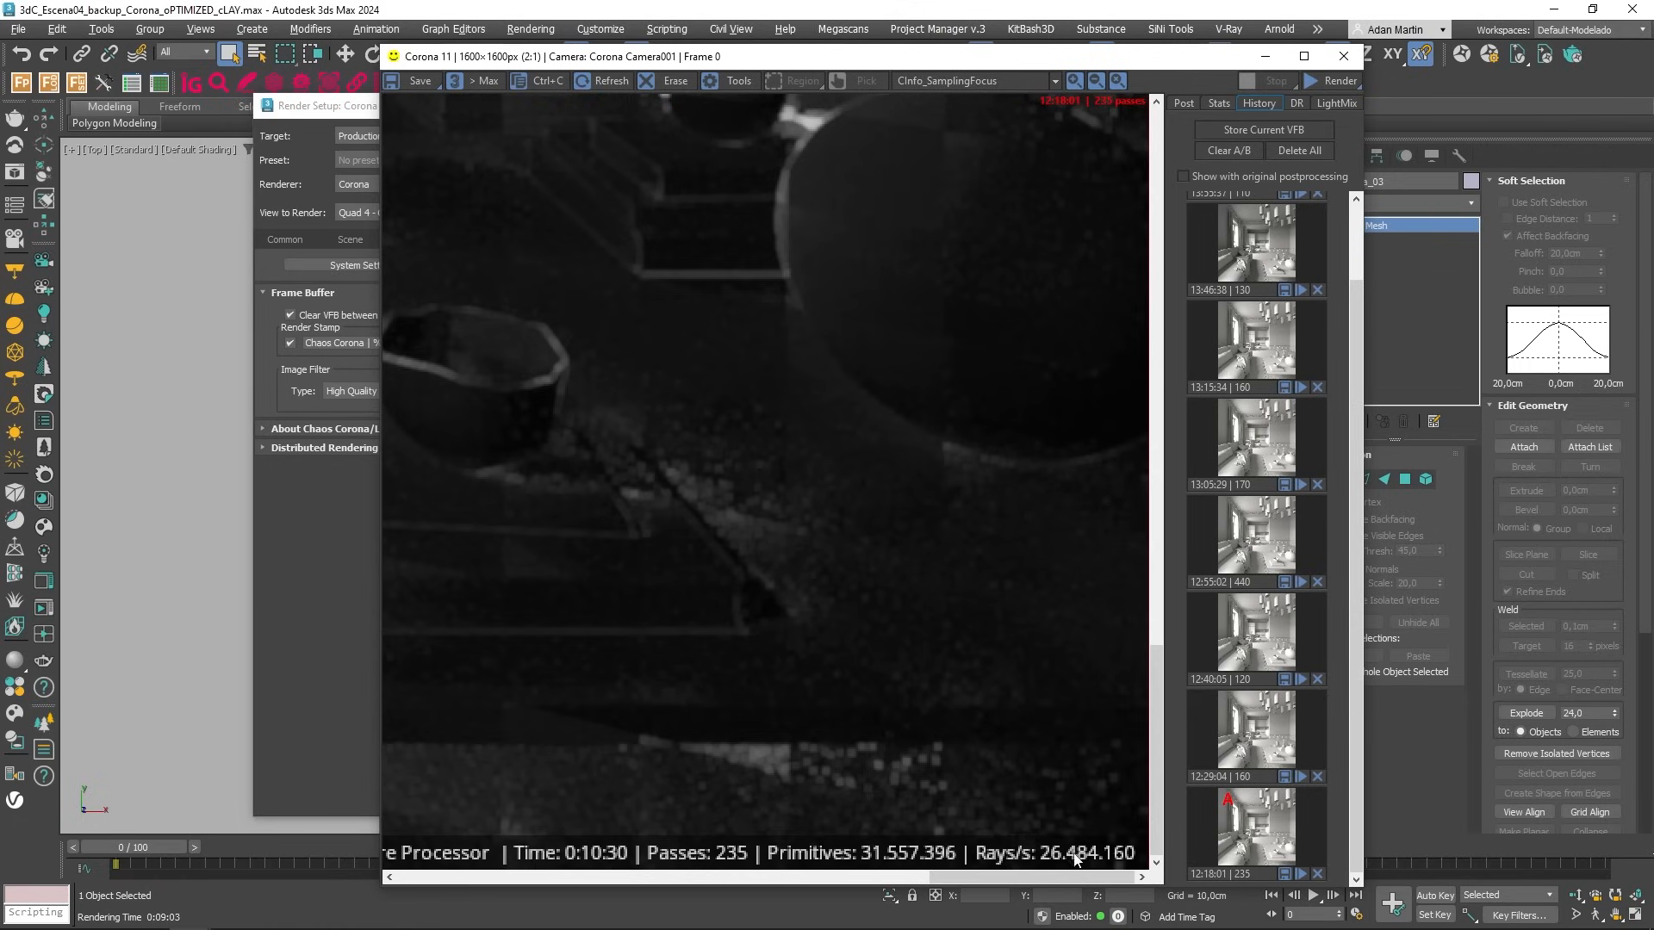
{"action": "scroll", "coordinate": [913, 575], "scroll_direction": "down", "scroll_amount": 4}
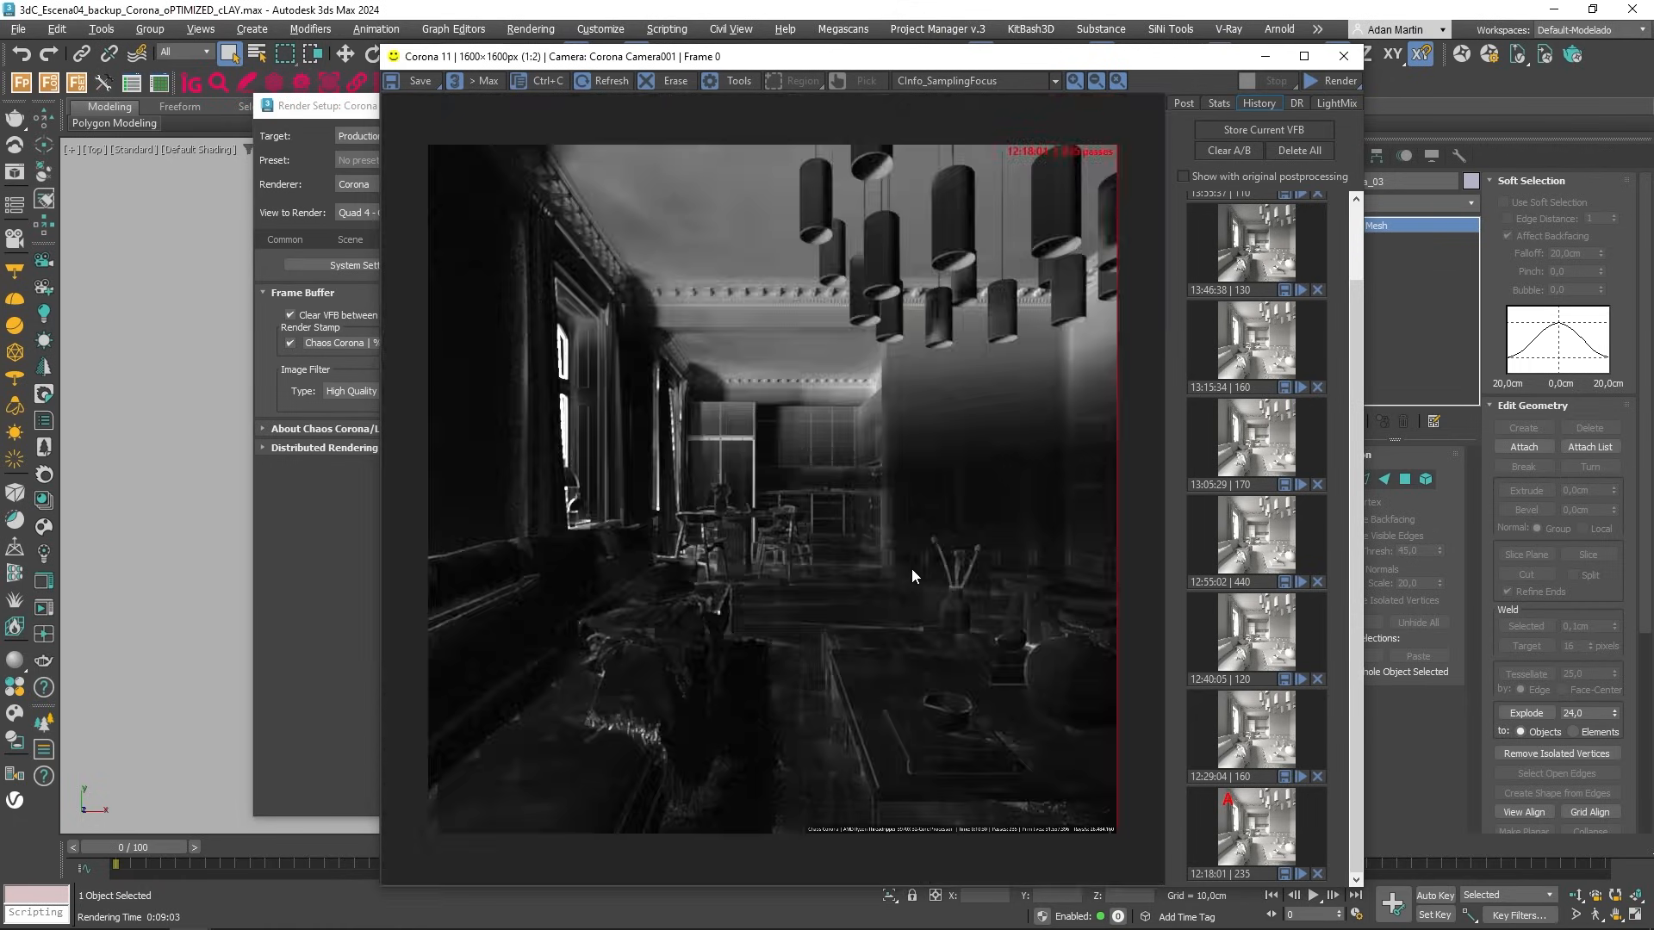
{"action": "left_click", "coordinate": [944, 79]}
{"action": "left_click", "coordinate": [969, 174]}
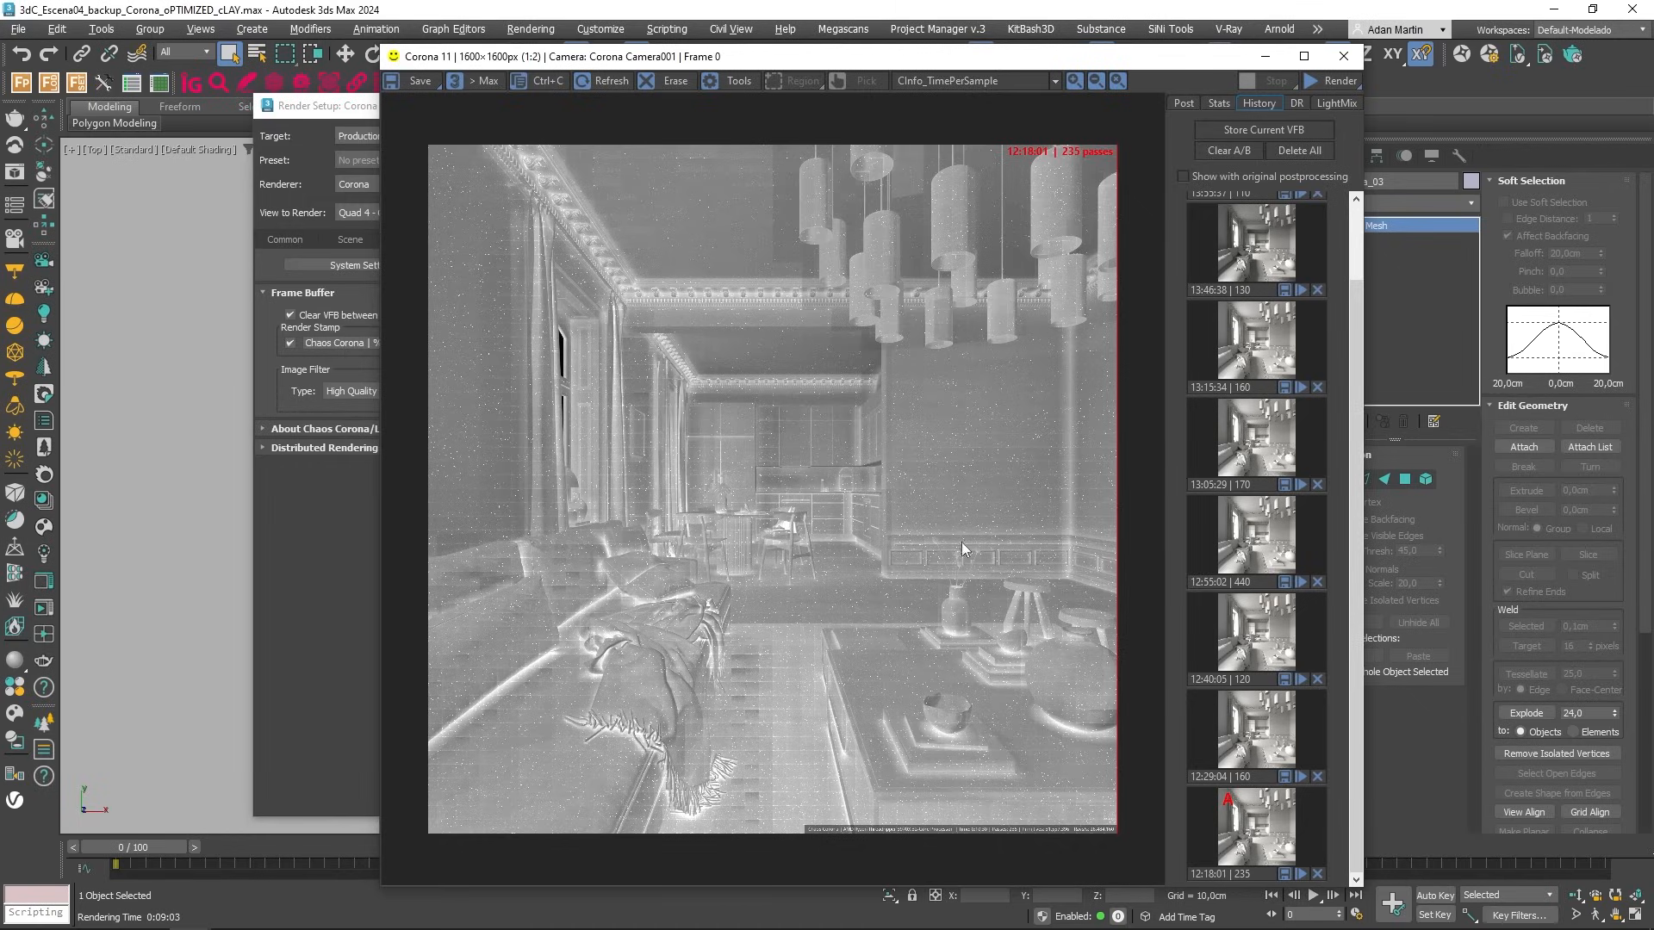
Inspect the back wall, the sofa and the fringed blanket closely in the time-per-sample element
{"action": "scroll", "coordinate": [973, 447], "scroll_direction": "up", "scroll_amount": 2}
{"action": "scroll", "coordinate": [973, 447], "scroll_direction": "up", "scroll_amount": 1}
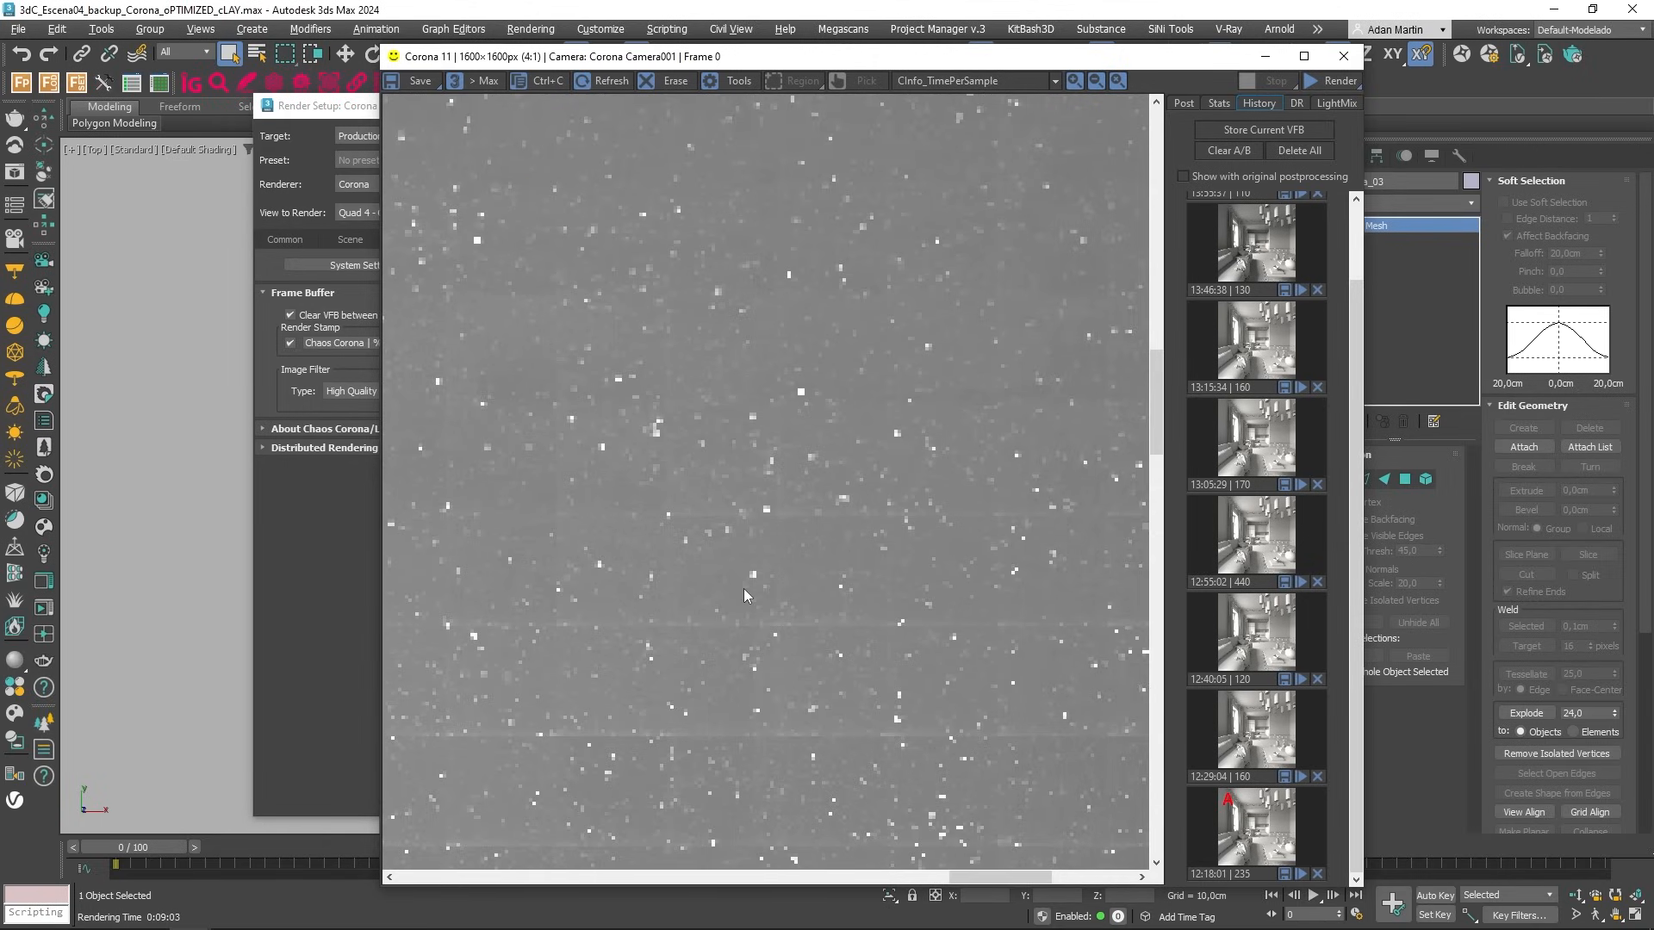
{"action": "left_click_drag", "start_coordinate": [891, 726], "coordinate": [861, 554]}
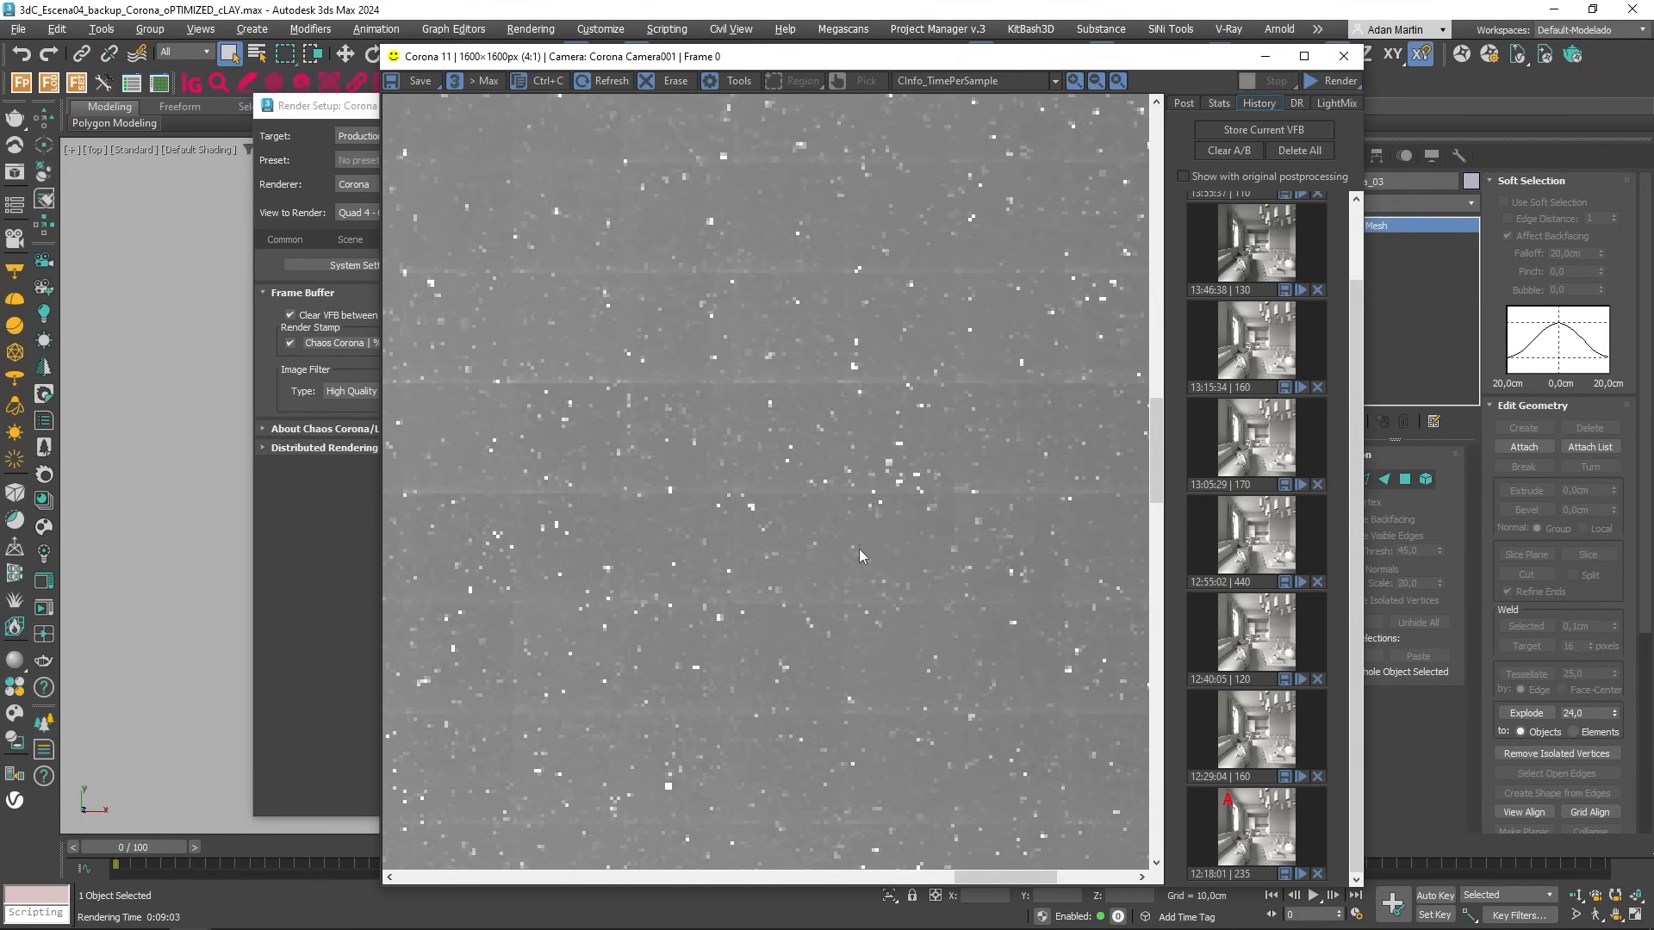
{"action": "scroll", "coordinate": [862, 578], "scroll_direction": "down", "scroll_amount": 1}
{"action": "left_click_drag", "start_coordinate": [844, 713], "coordinate": [938, 350]}
{"action": "left_click_drag", "start_coordinate": [712, 754], "coordinate": [950, 348]}
{"action": "left_click_drag", "start_coordinate": [527, 660], "coordinate": [913, 427]}
{"action": "left_click_drag", "start_coordinate": [564, 457], "coordinate": [1058, 435]}
{"action": "left_click_drag", "start_coordinate": [536, 462], "coordinate": [897, 454]}
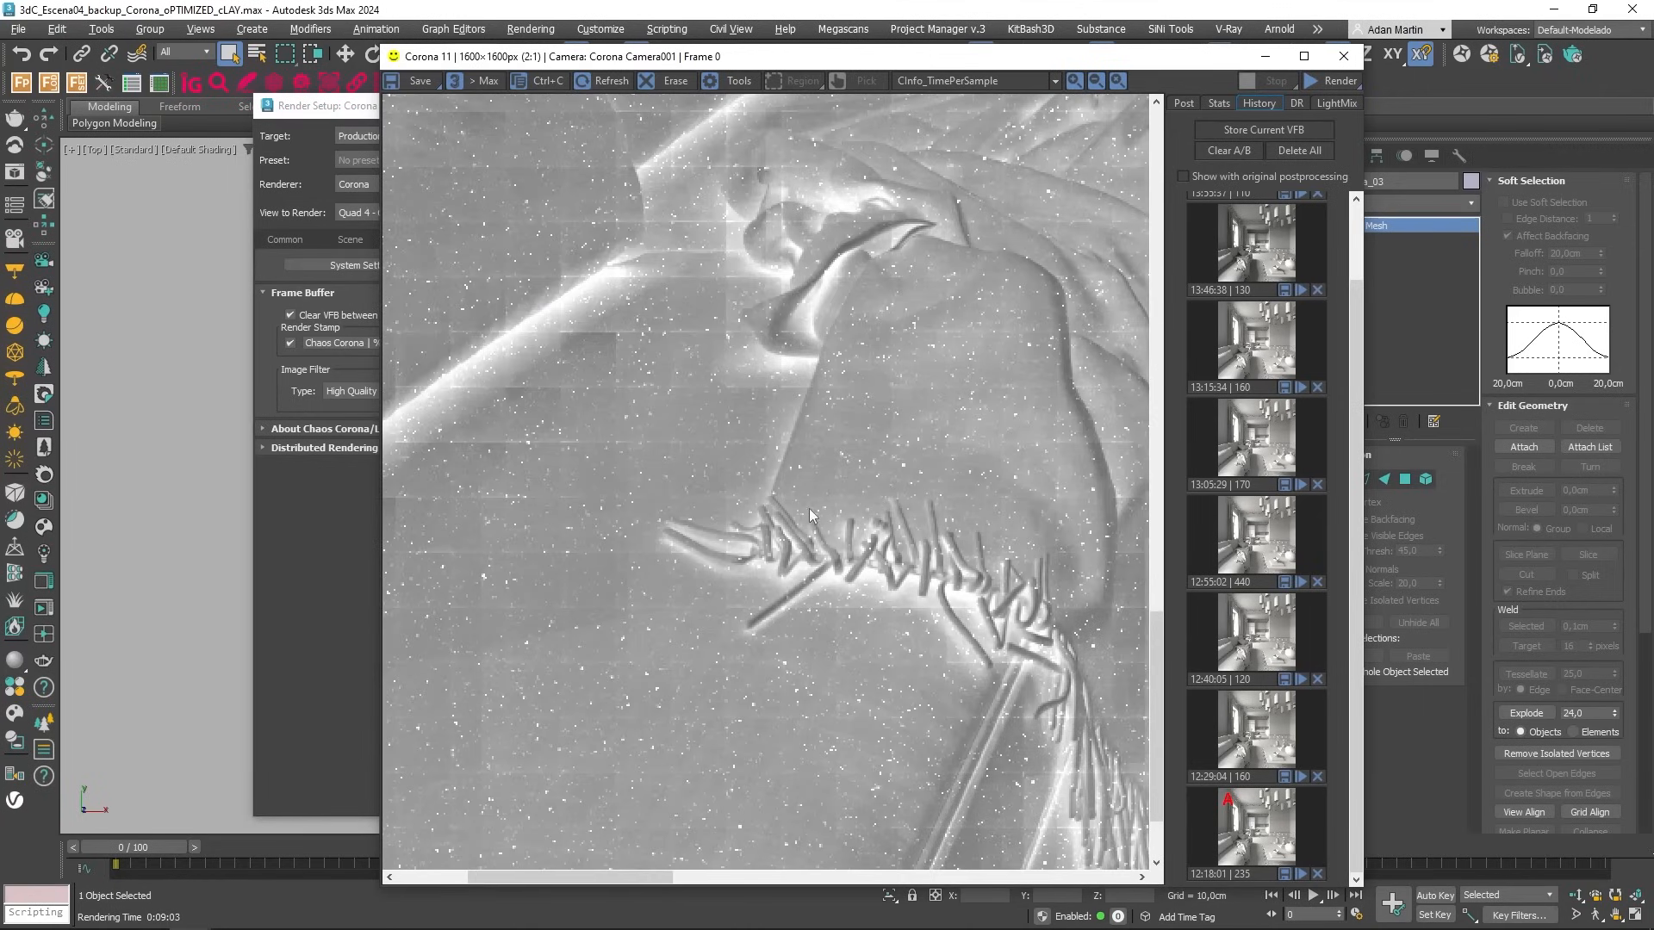
{"action": "left_click_drag", "start_coordinate": [700, 494], "coordinate": [434, 365]}
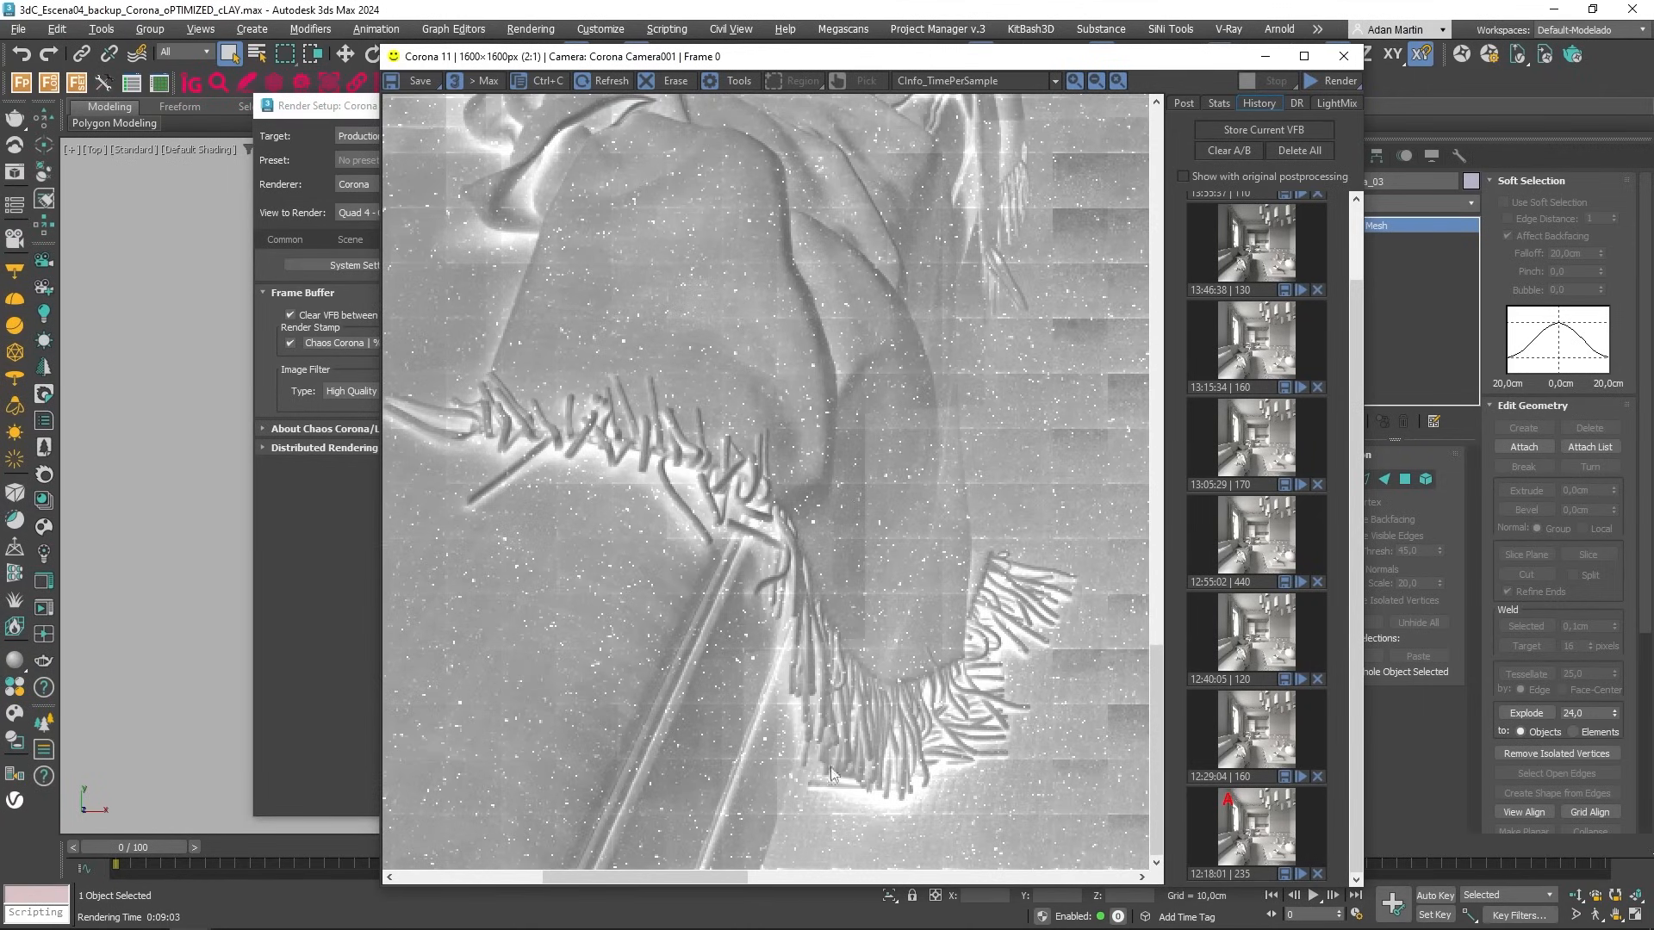
{"action": "scroll", "coordinate": [840, 775], "scroll_direction": "down", "scroll_amount": 1}
{"action": "scroll", "coordinate": [851, 612], "scroll_direction": "down", "scroll_amount": 1}
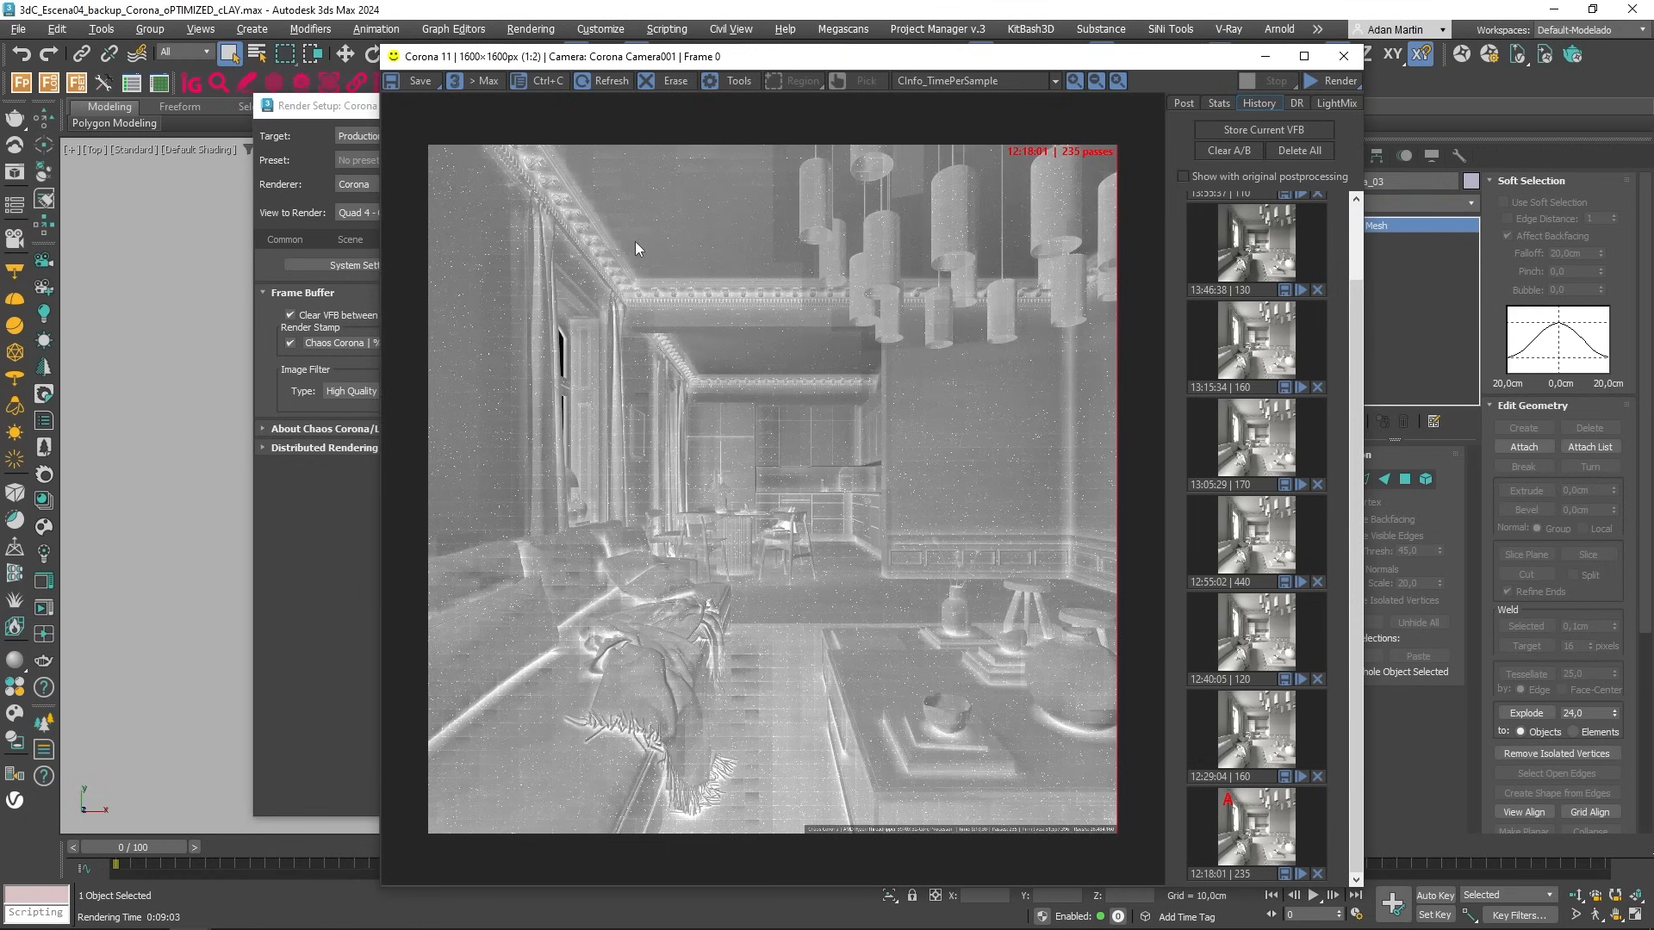
Display the CESSENTIAL_Direct render element briefly and return to the BEAUTY pass
{"action": "left_click", "coordinate": [928, 80]}
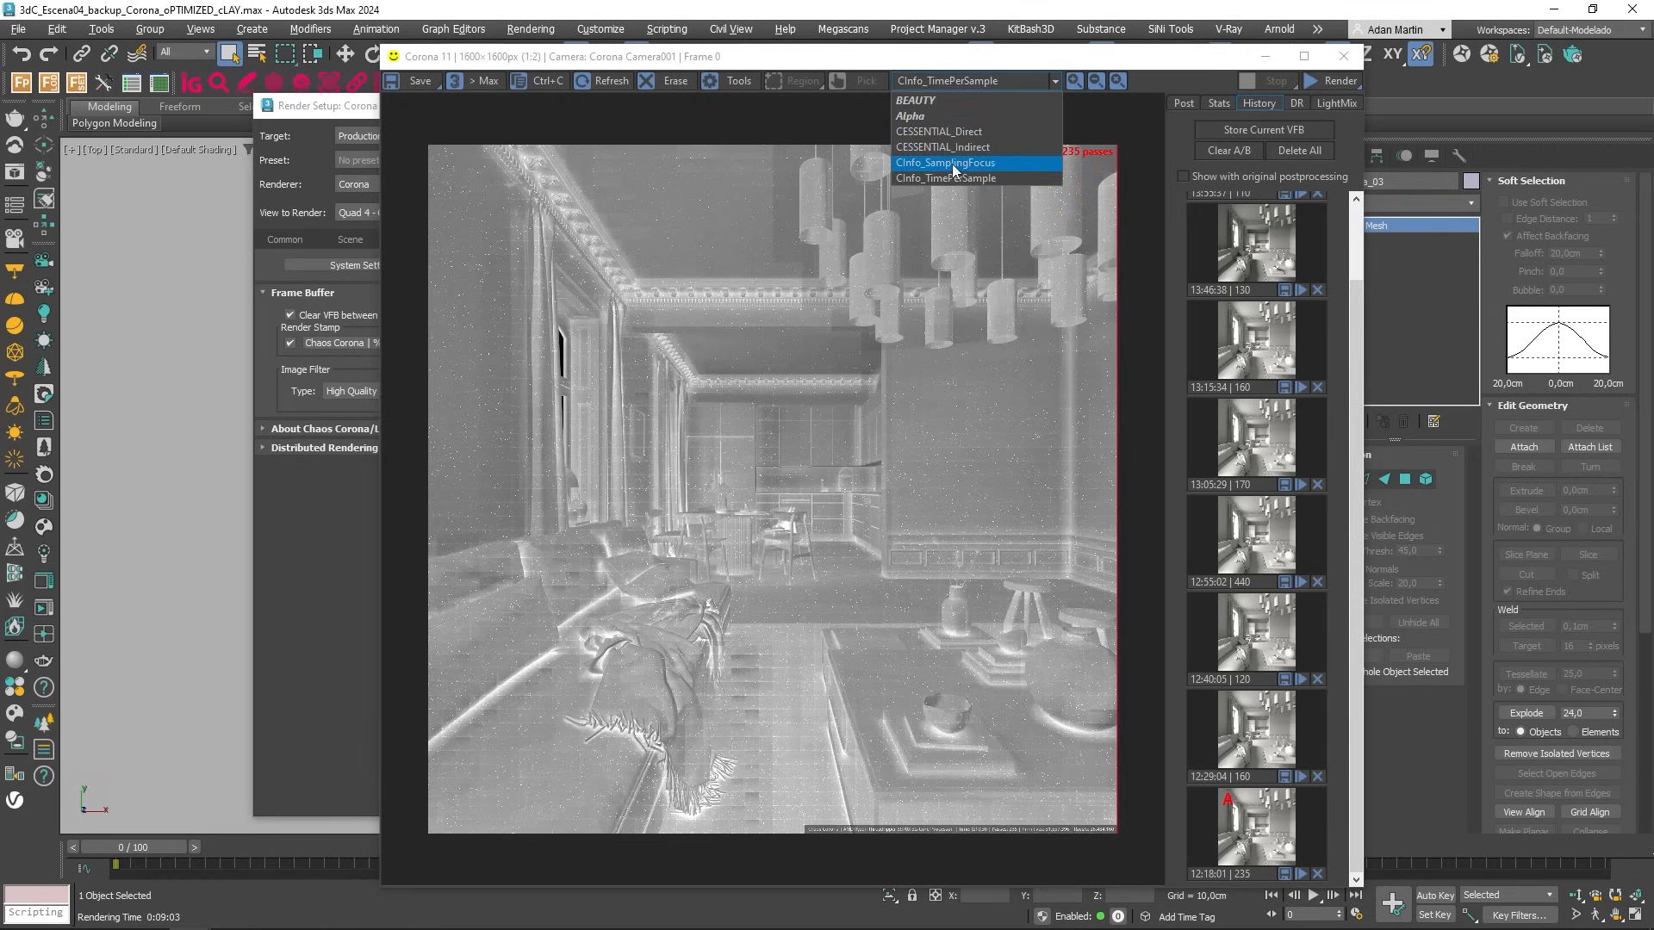
{"action": "left_click", "coordinate": [955, 131]}
{"action": "left_click", "coordinate": [969, 80]}
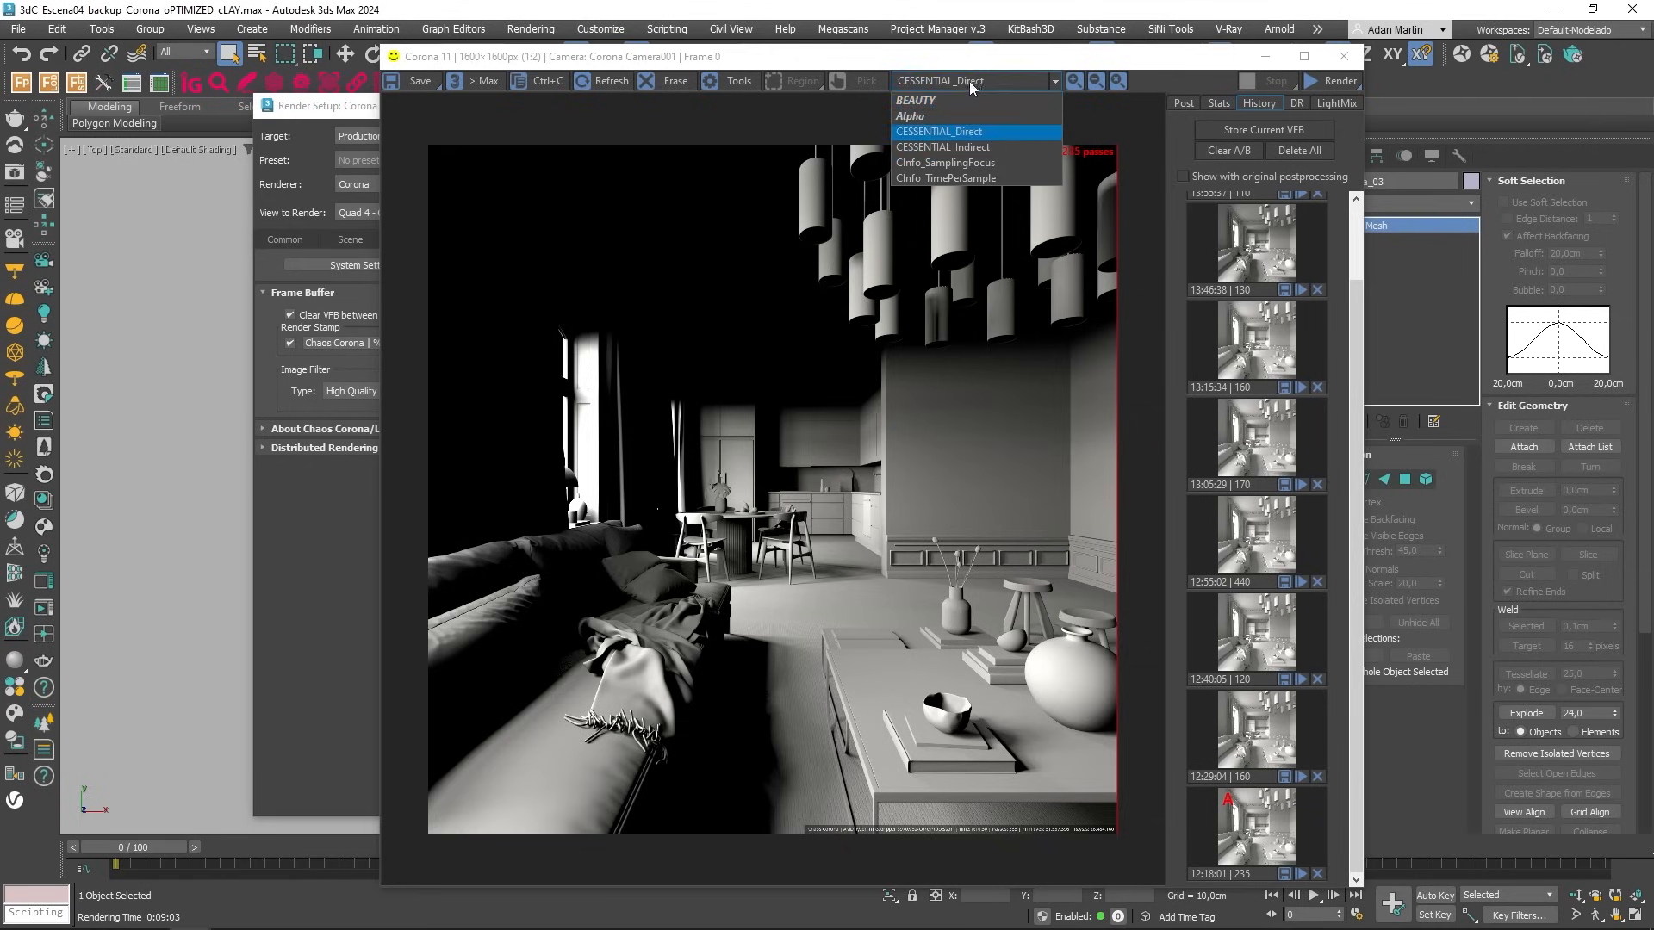
{"action": "left_click", "coordinate": [930, 100]}
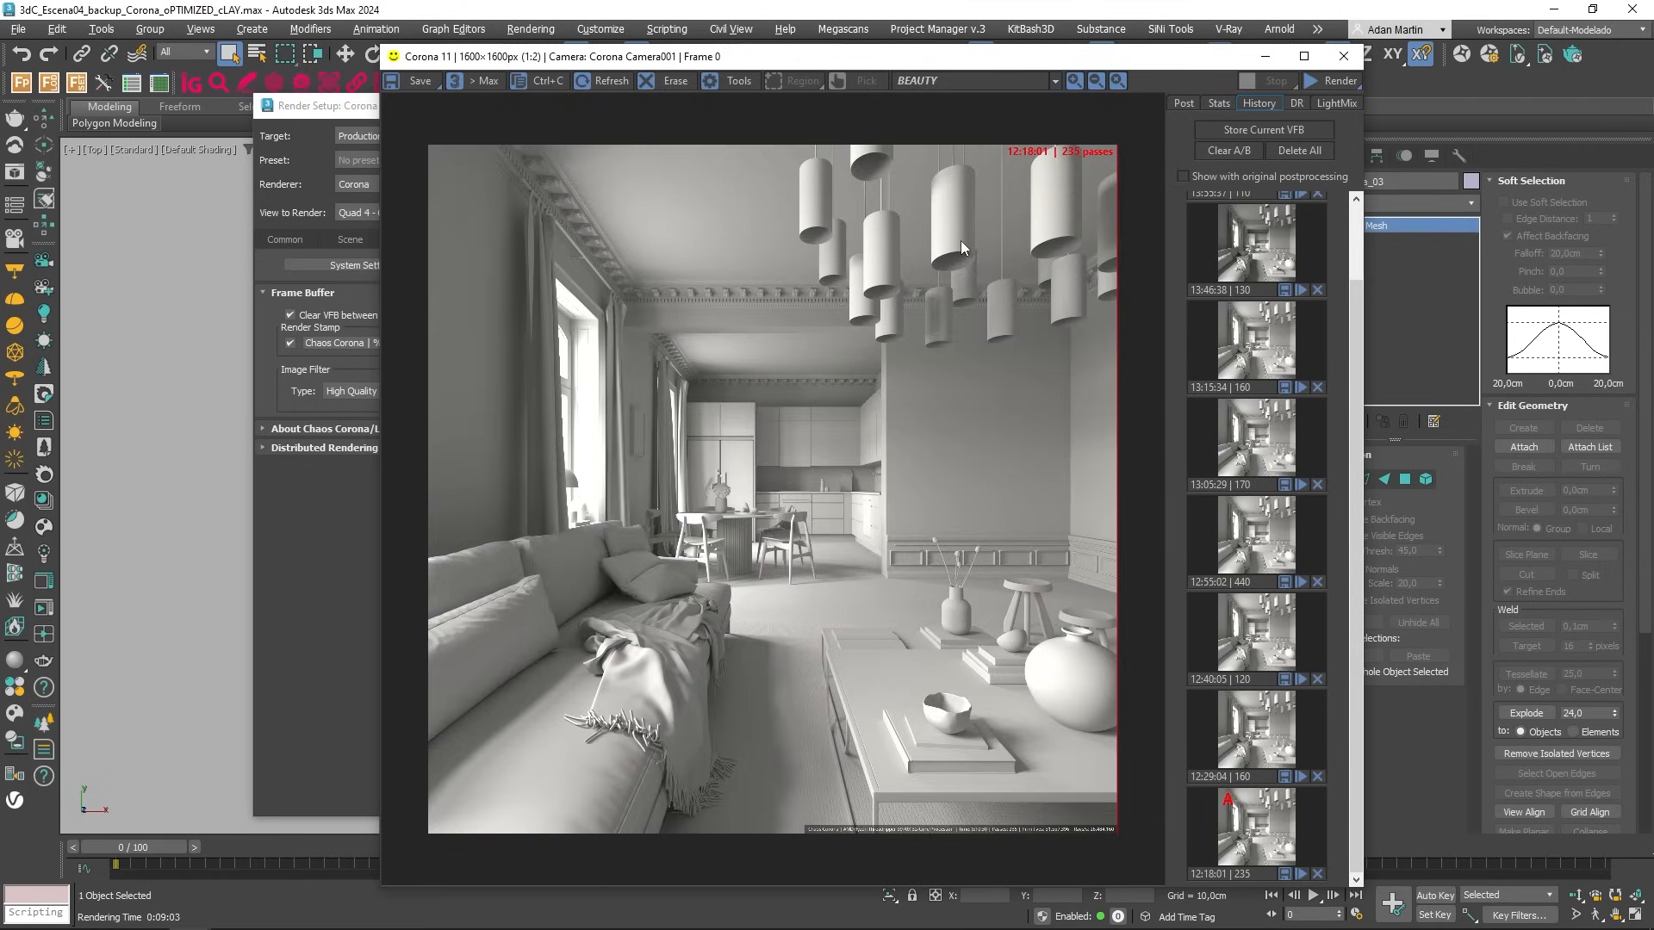
Close the frame buffer and enter GI vs. AA balance values of 2, 8 and 24 in turn in Corona's performance settings
{"action": "left_click", "coordinate": [1343, 56]}
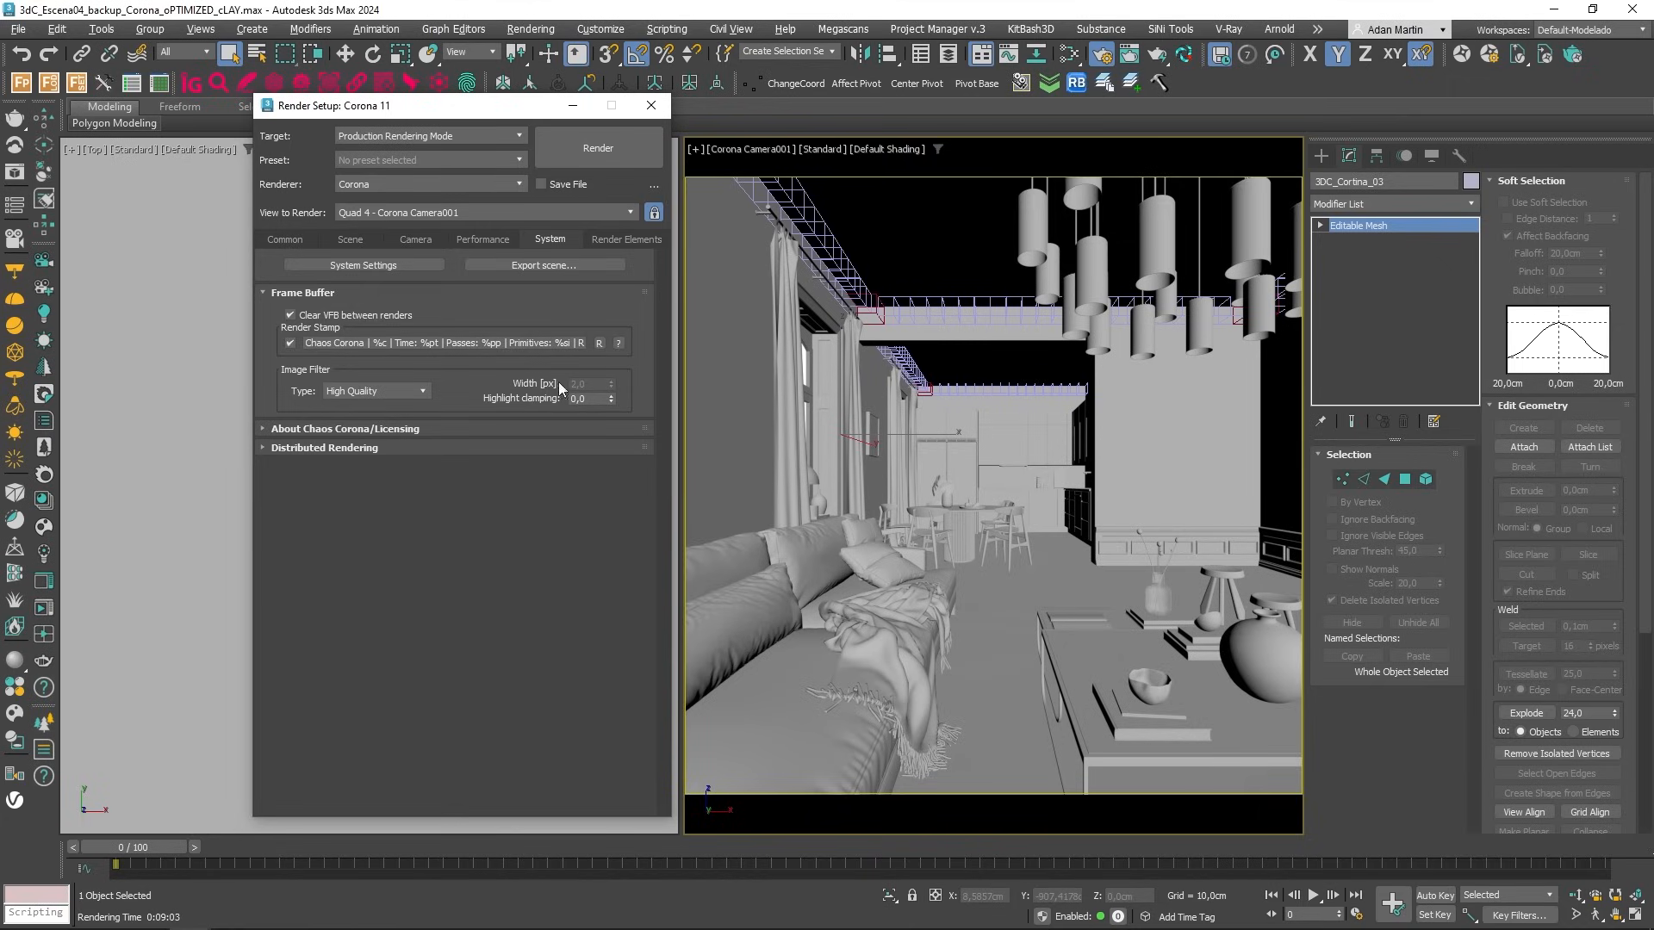
{"action": "left_click", "coordinate": [349, 240]}
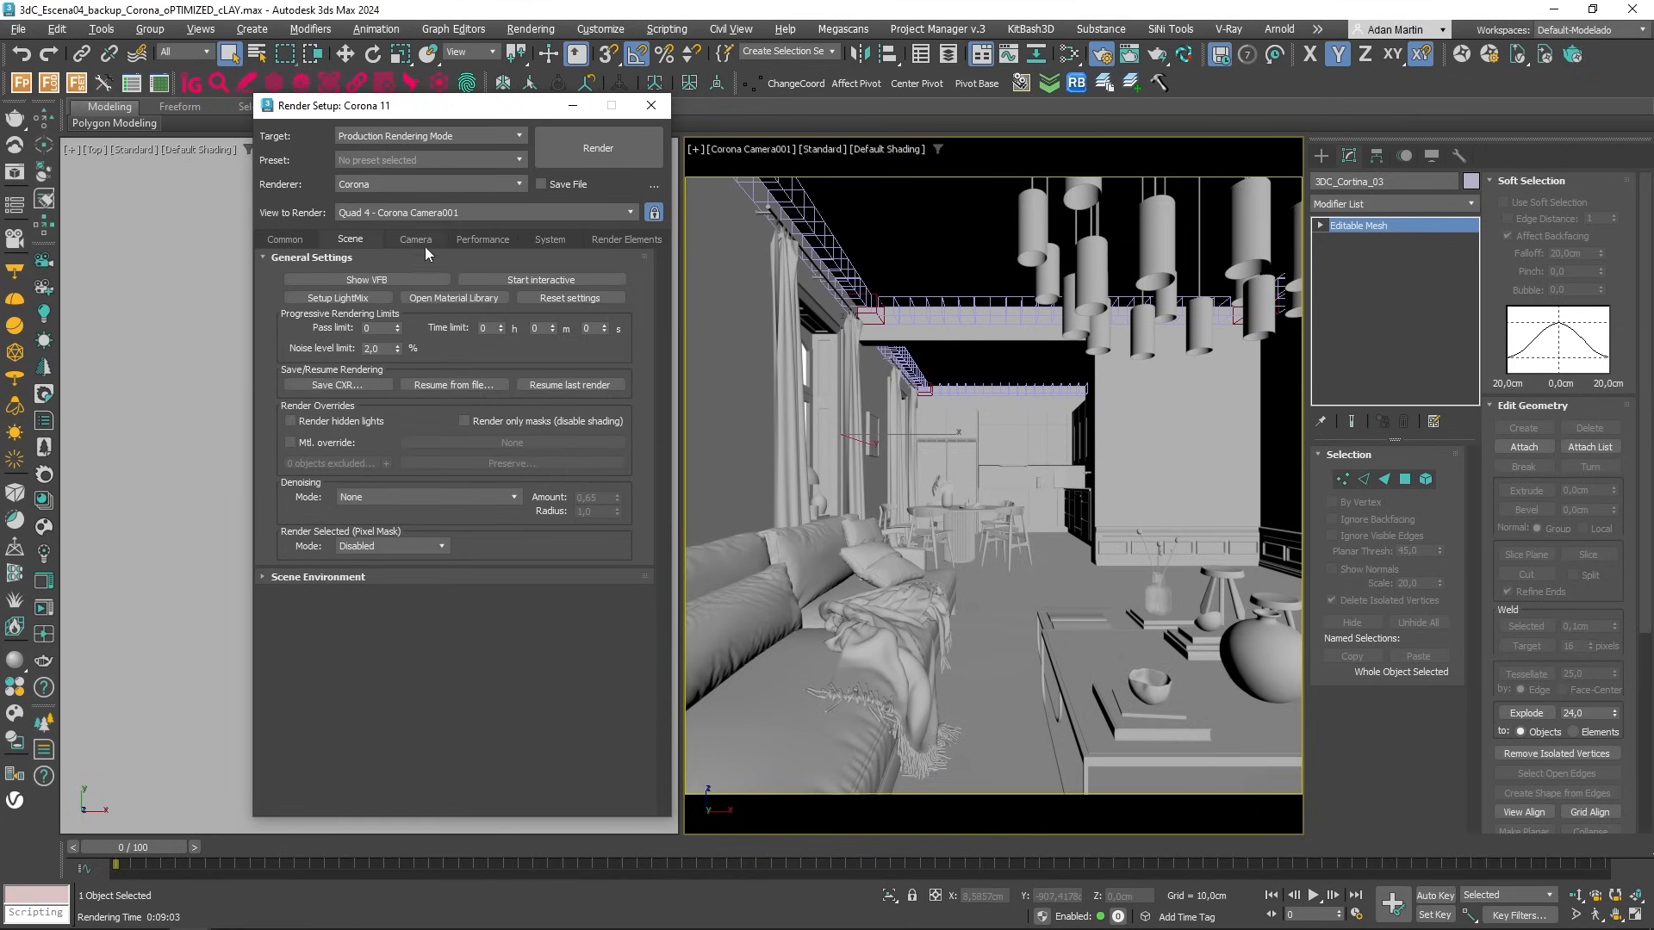
{"action": "left_click", "coordinate": [465, 240]}
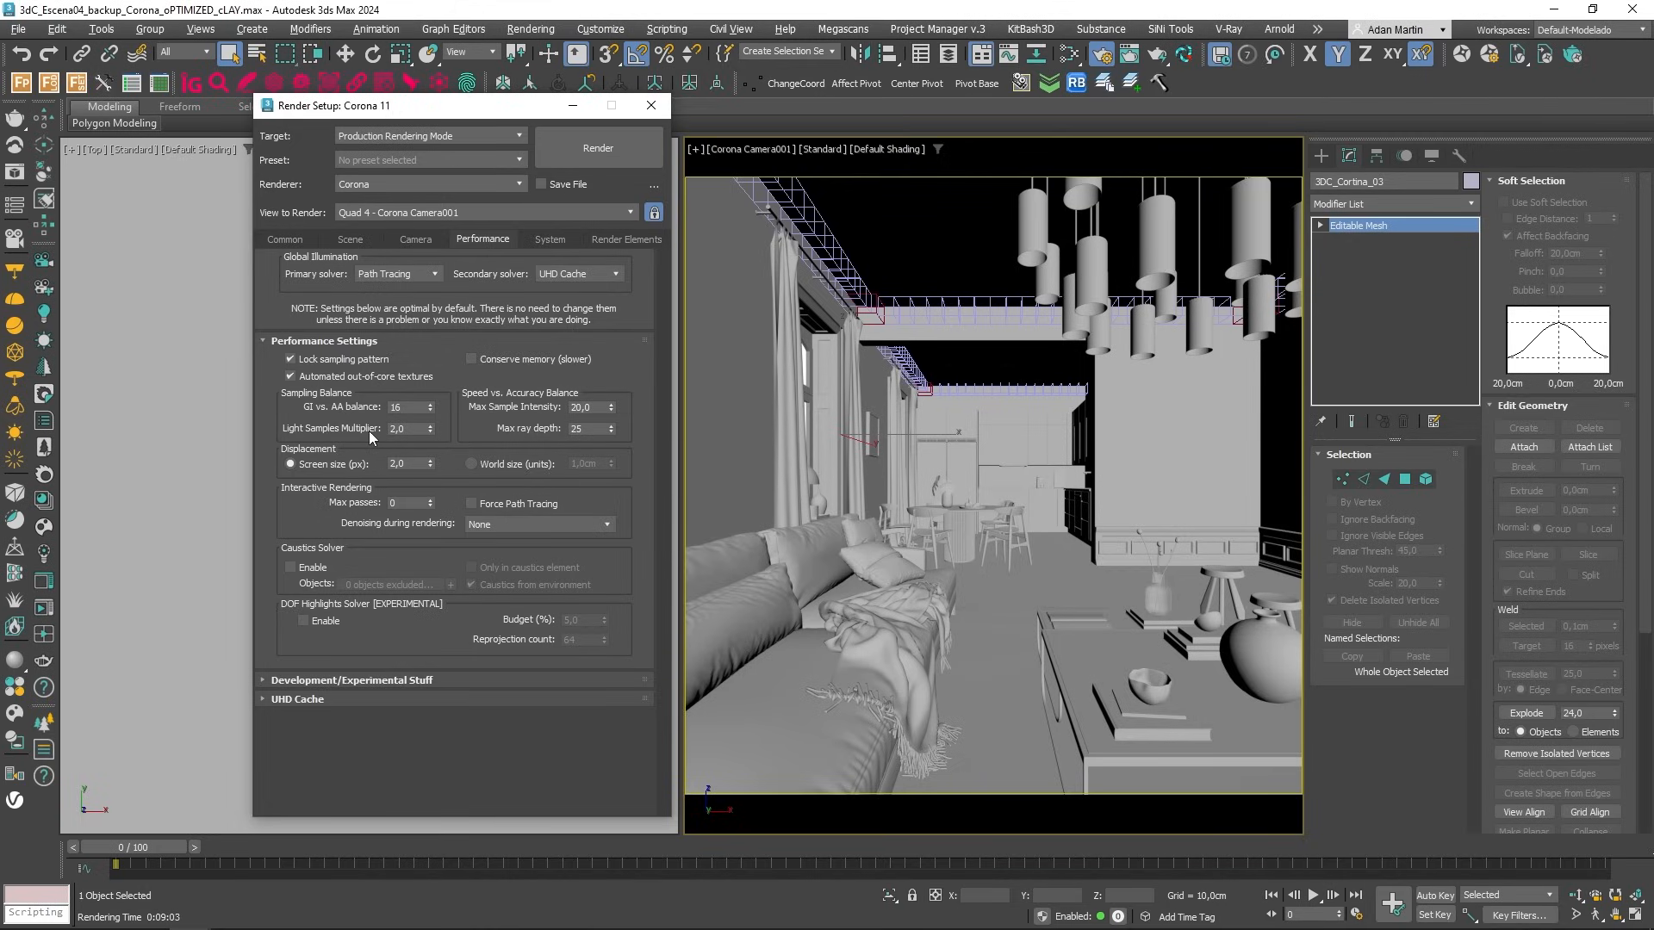
{"action": "double_click", "coordinate": [402, 407]}
{"action": "type", "text": "2"}
{"action": "type", "text": "8"}
{"action": "type", "text": "24"}
{"action": "key", "text": "Return"}
Return to the frame buffer and compare the 12:18:01 and 12:29:04 renders in the CInfo_SamplingFocus element
{"action": "key", "text": "alt+Tab"}
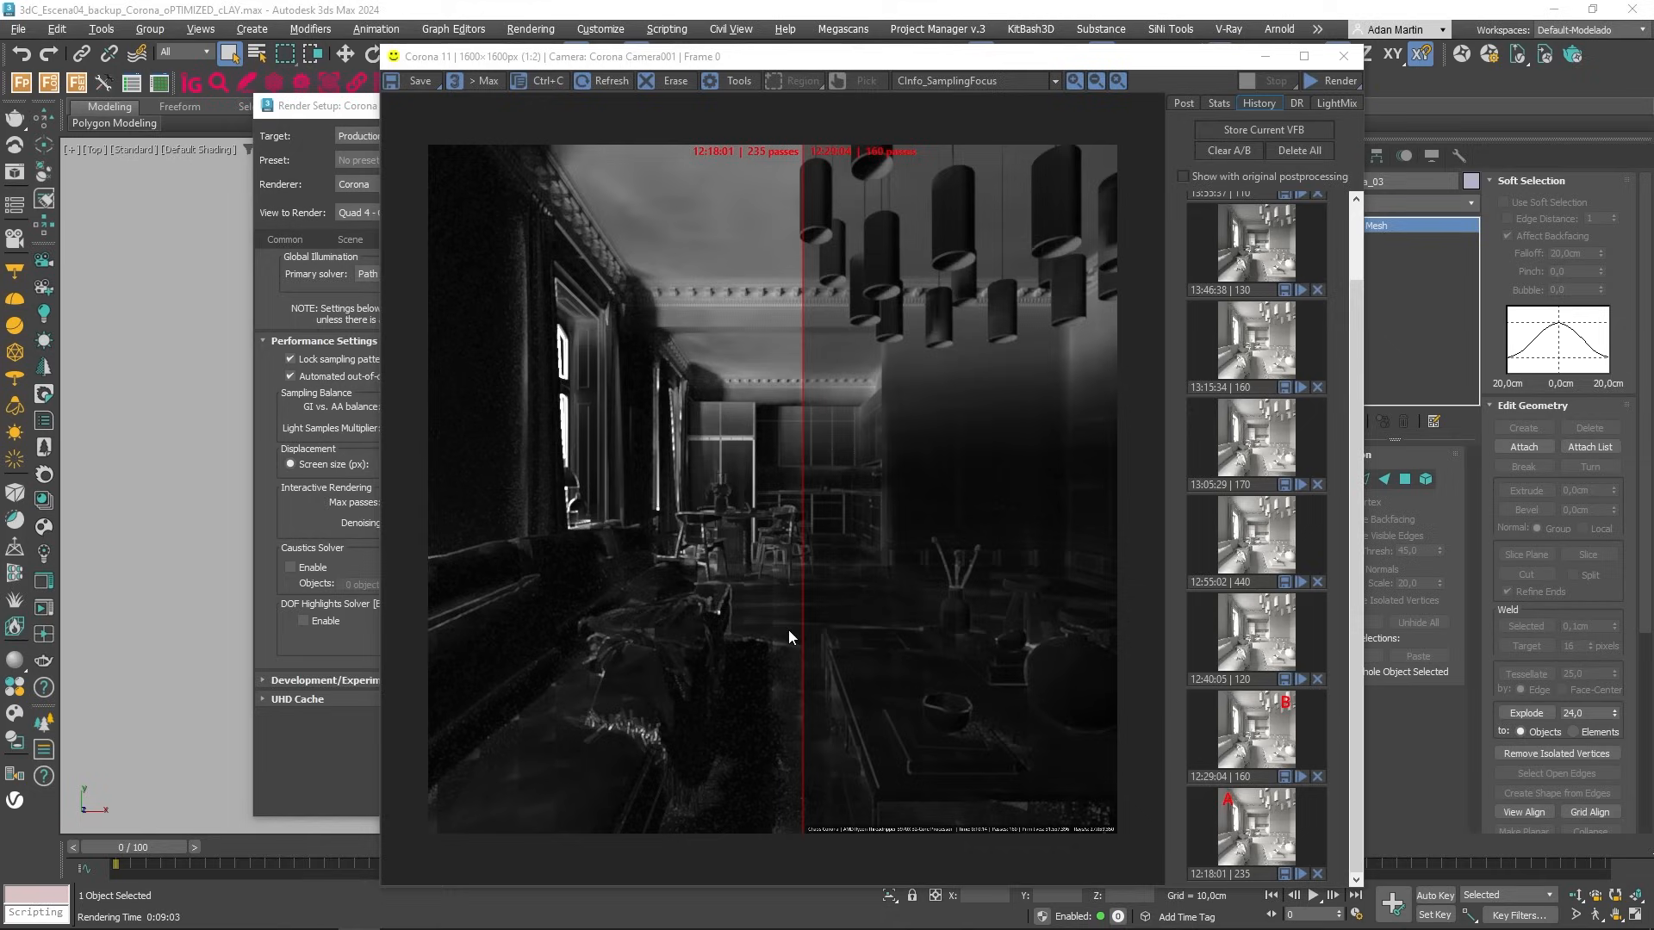
{"action": "scroll", "coordinate": [788, 586], "scroll_direction": "down", "scroll_amount": 2}
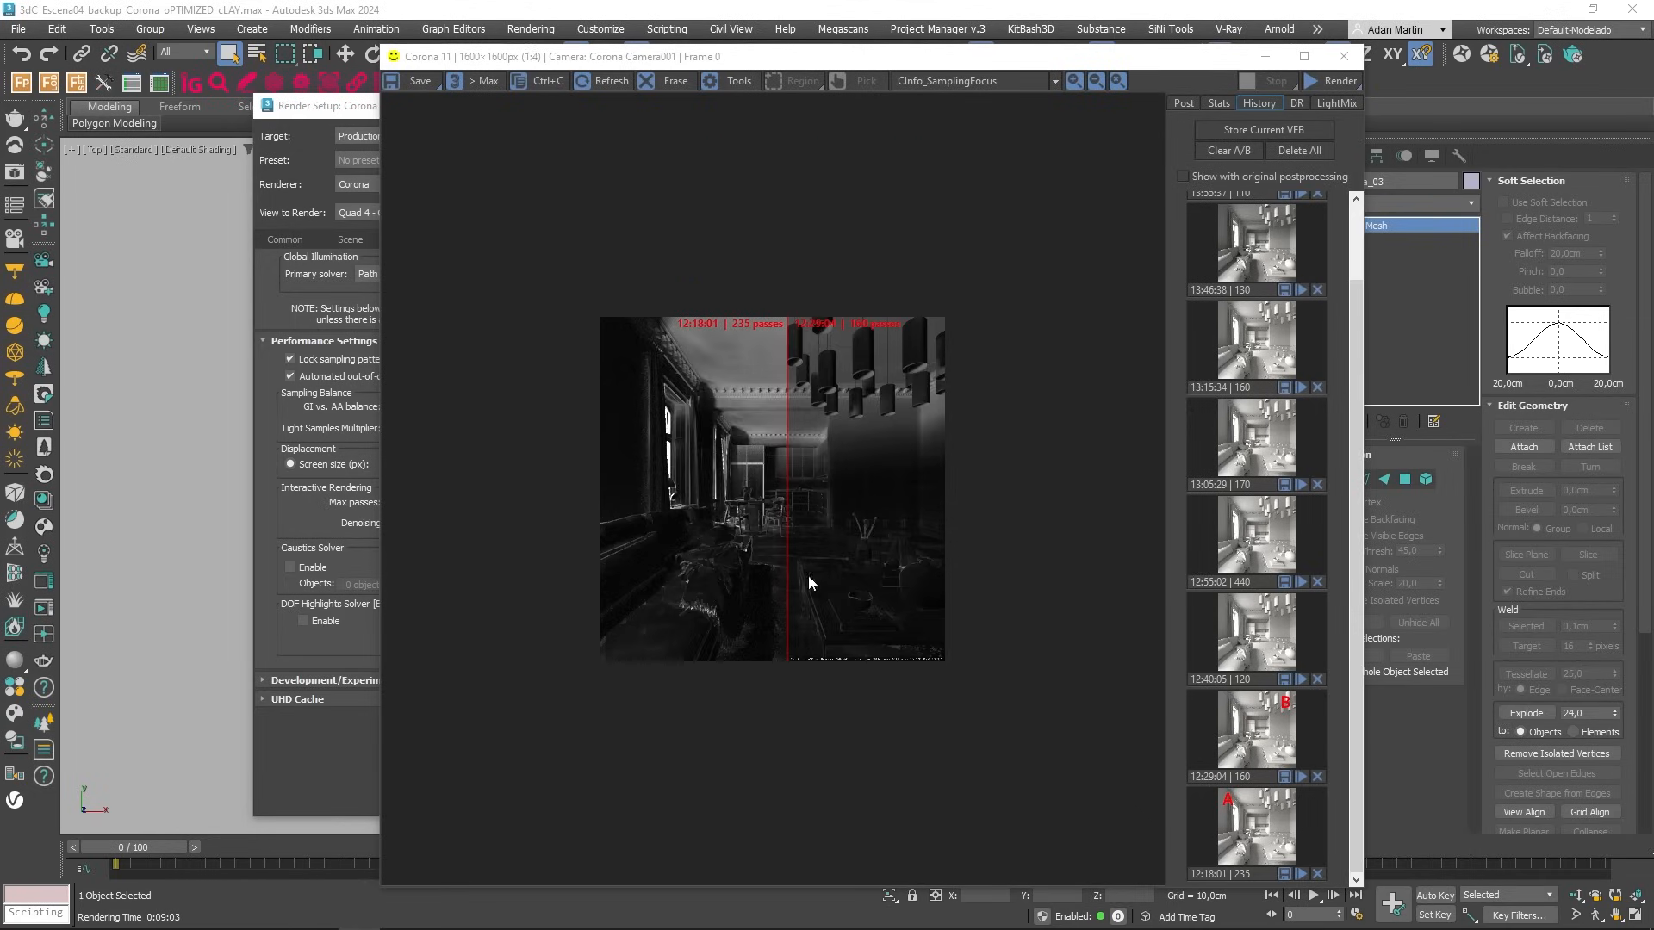
{"action": "scroll", "coordinate": [808, 575], "scroll_direction": "up", "scroll_amount": 2}
{"action": "scroll", "coordinate": [973, 789], "scroll_direction": "up", "scroll_amount": 1}
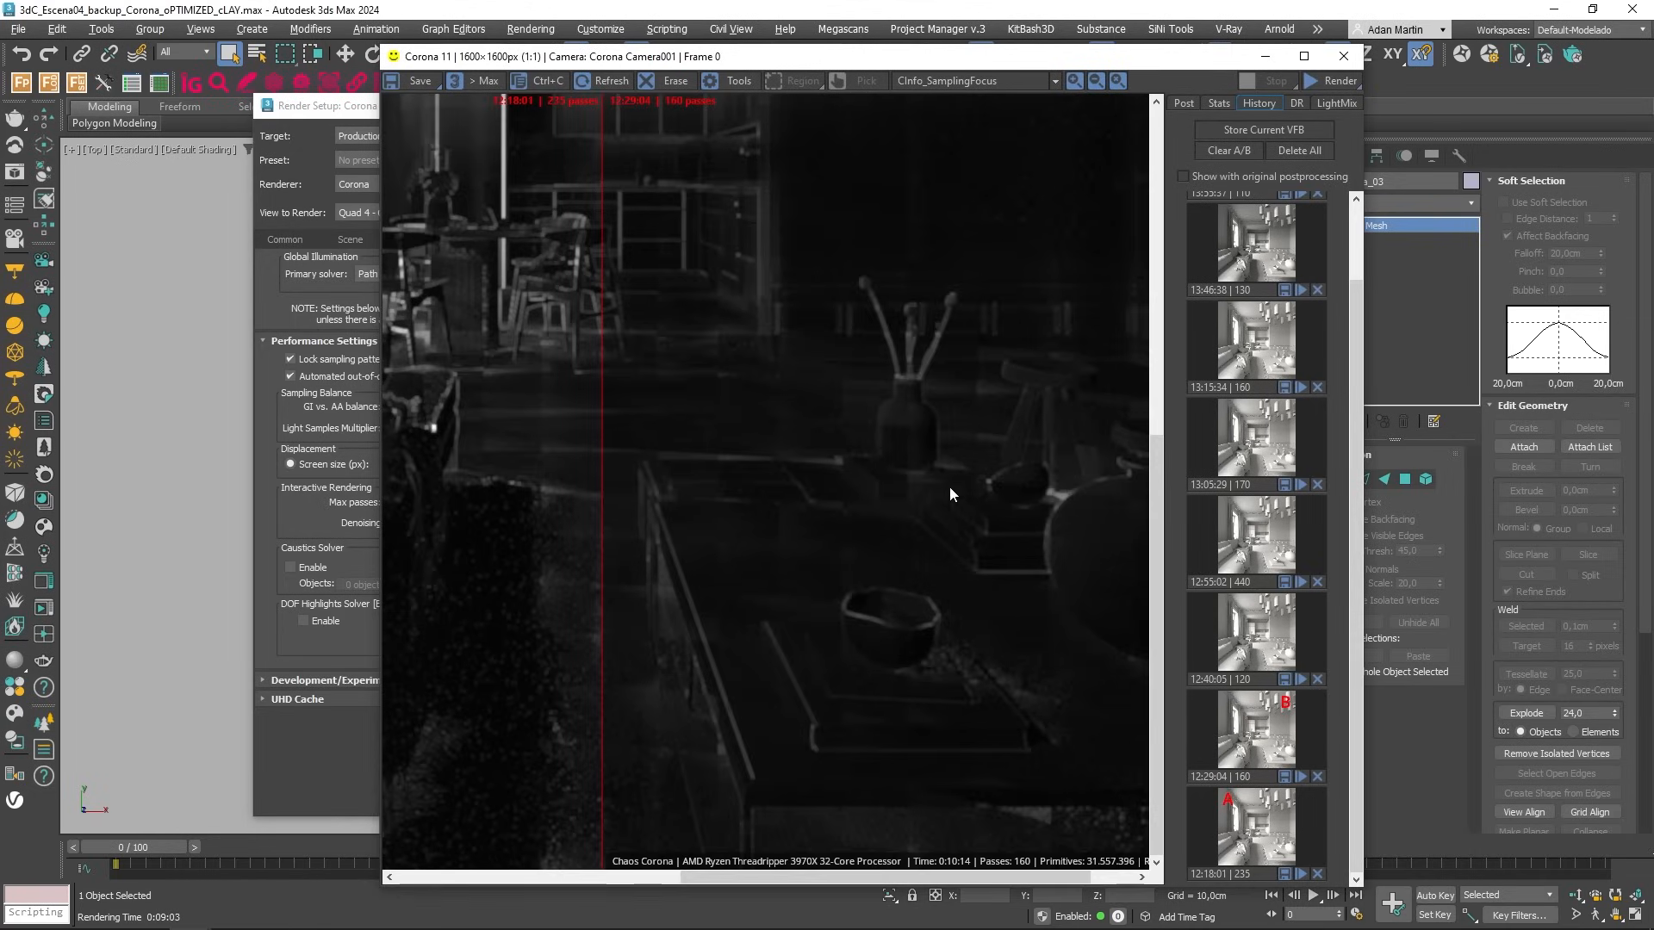
{"action": "scroll", "coordinate": [675, 648], "scroll_direction": "down", "scroll_amount": 1}
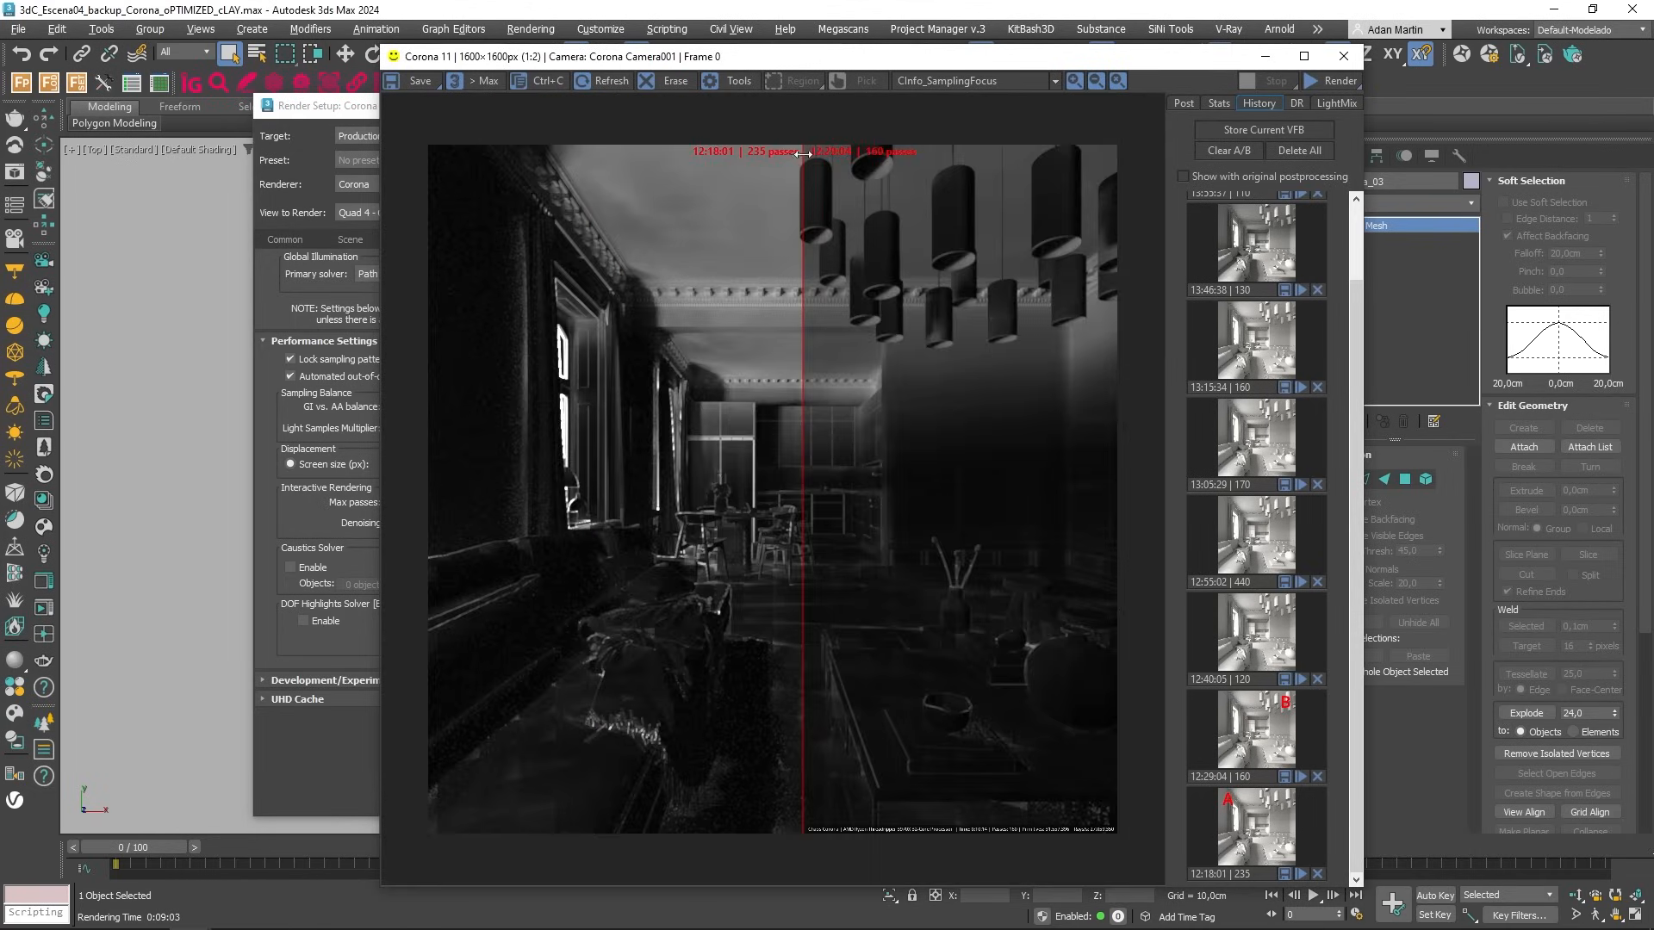
Display the BEAUTY pass and compare the 12:18:01 and 12:29:04 renders around the coffee table with the A/B divider
{"action": "left_click", "coordinate": [921, 80]}
{"action": "left_click", "coordinate": [926, 100]}
{"action": "mouse_move", "coordinate": [804, 644]}
{"action": "left_mouse_down"}
{"action": "mouse_move", "coordinate": [1074, 631]}
{"action": "mouse_move", "coordinate": [816, 627]}
{"action": "left_mouse_up"}
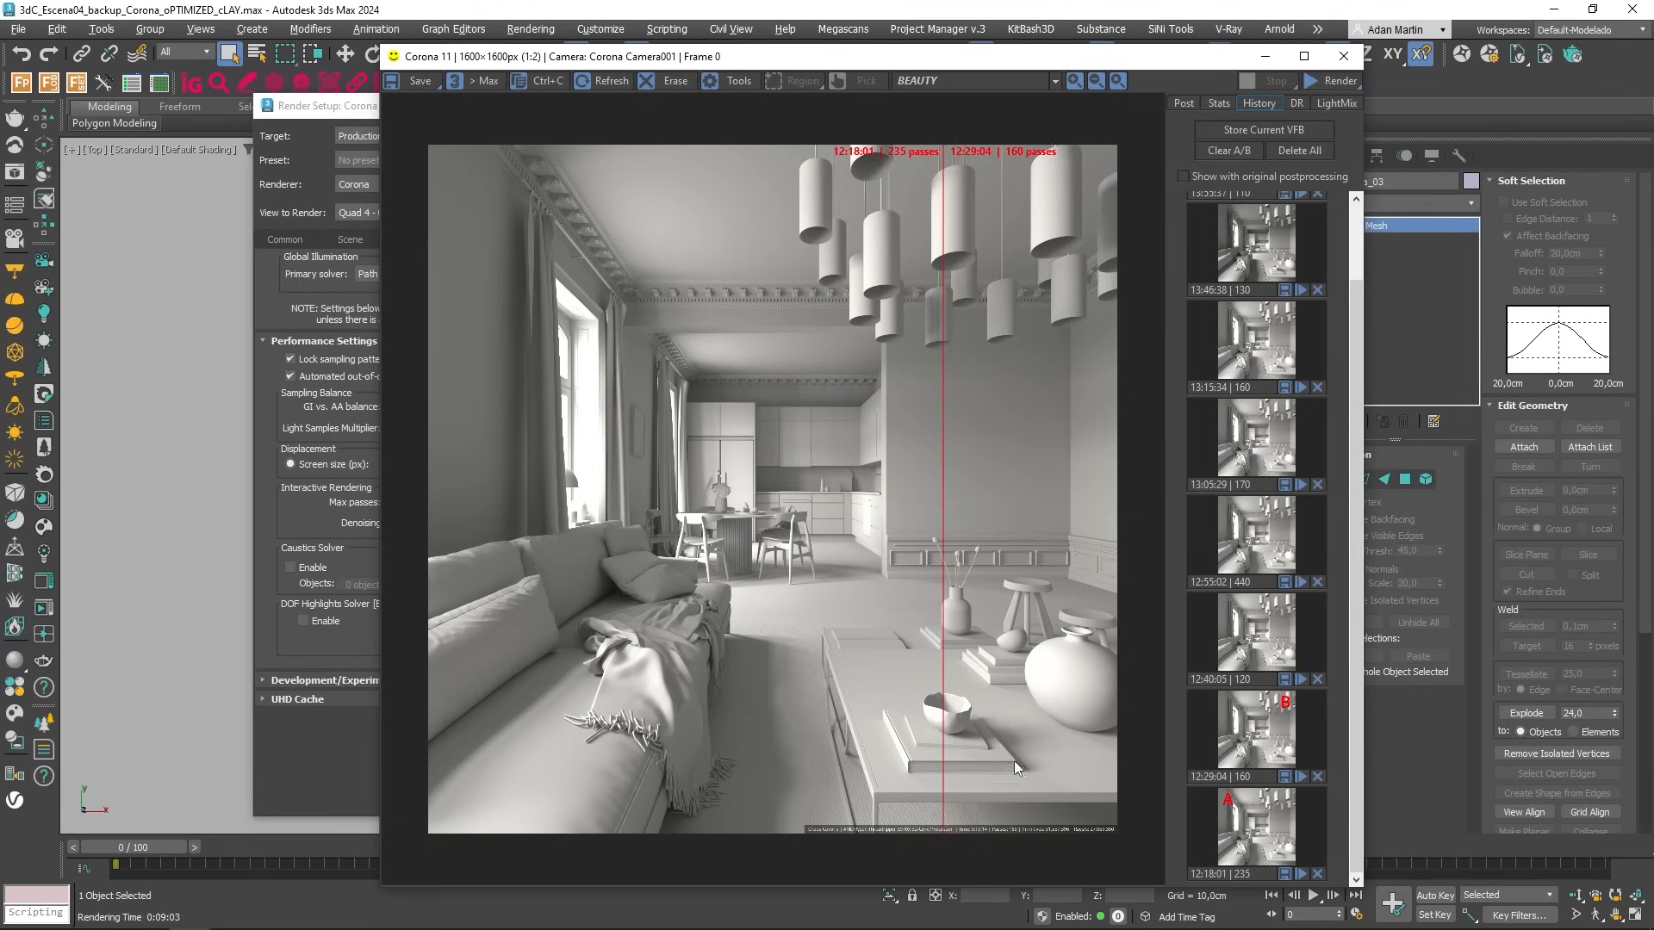
{"action": "scroll", "coordinate": [1015, 761], "scroll_direction": "up", "scroll_amount": 1}
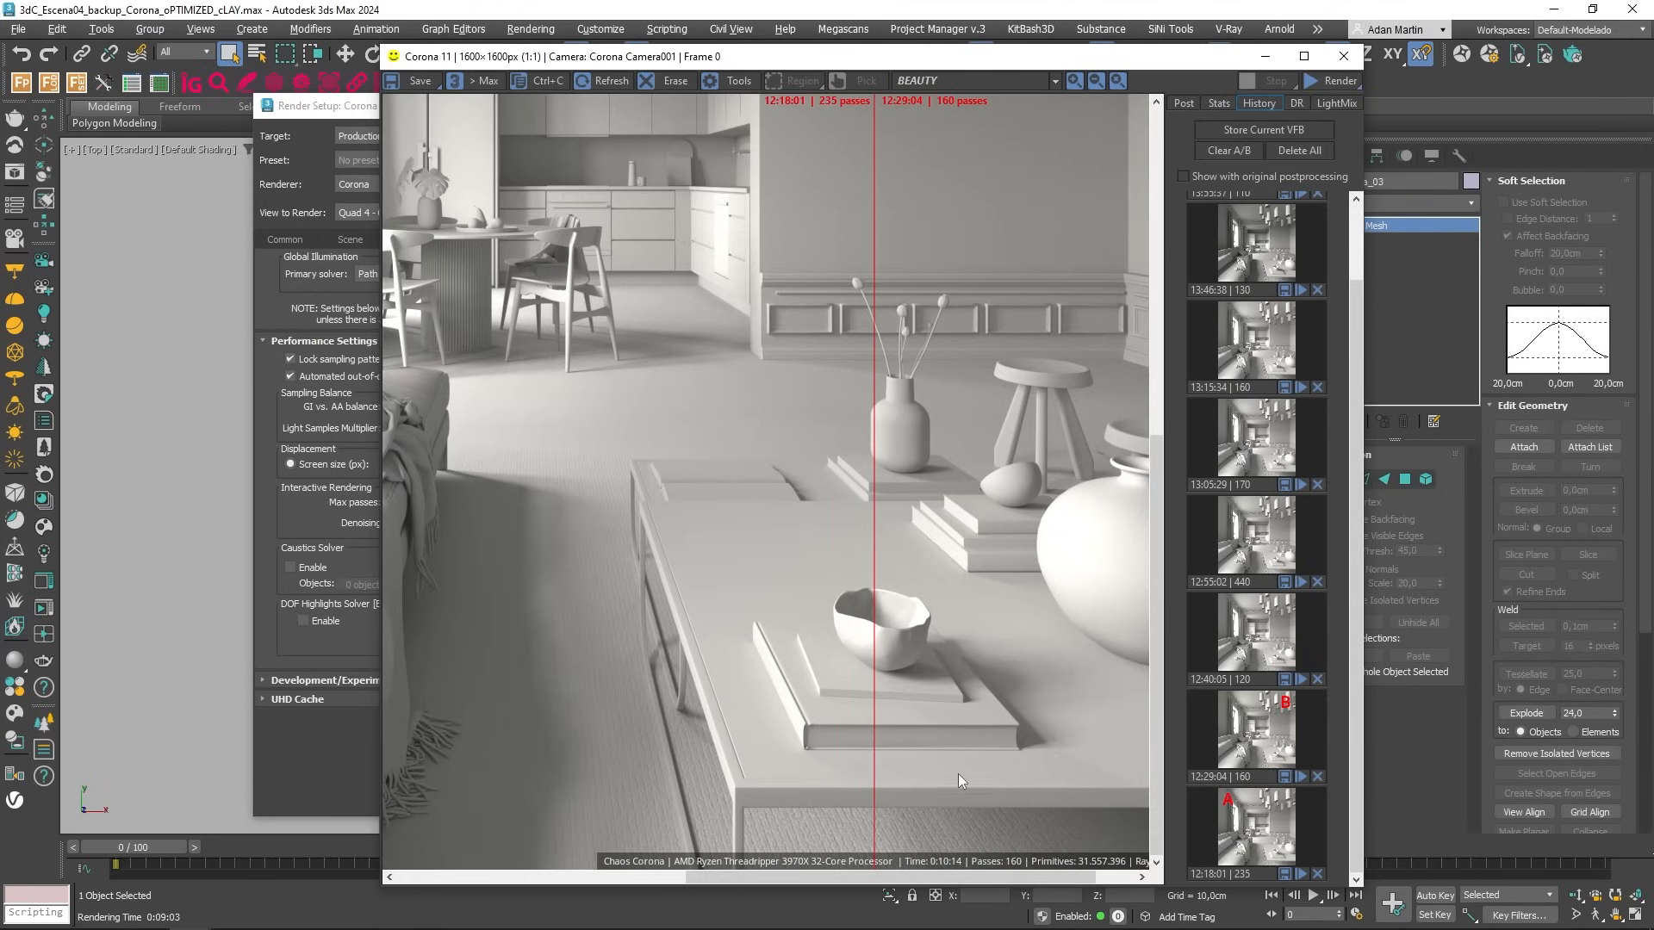
{"action": "left_click_drag", "start_coordinate": [973, 758], "coordinate": [1031, 766]}
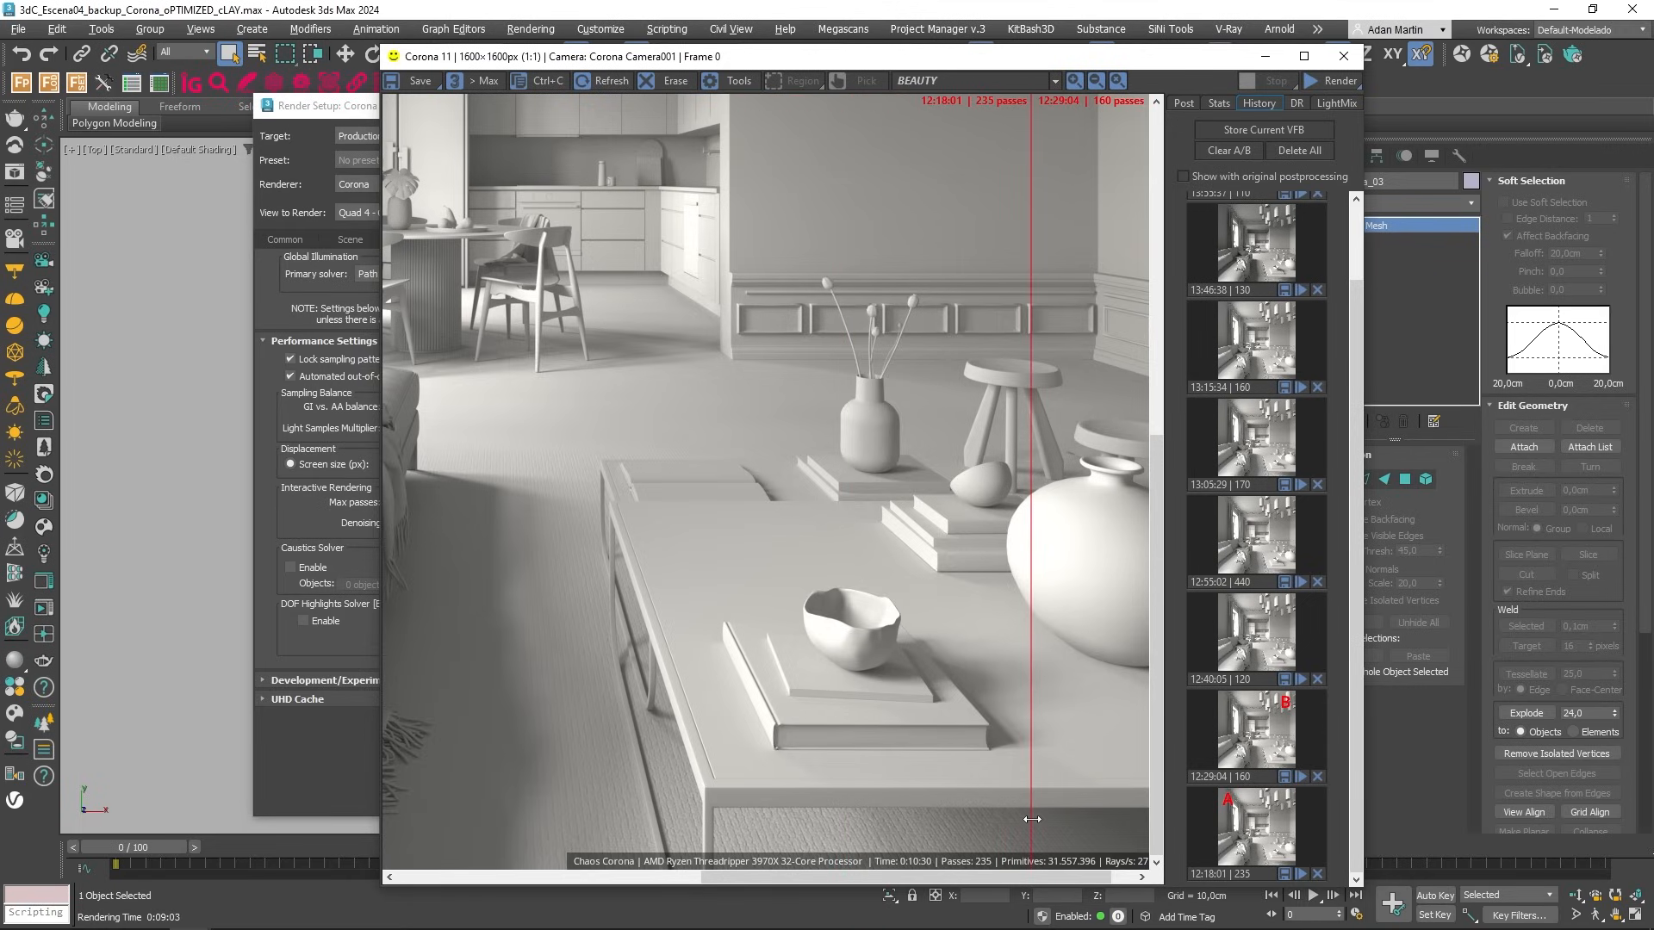
{"action": "left_click_drag", "start_coordinate": [1032, 819], "coordinate": [802, 816]}
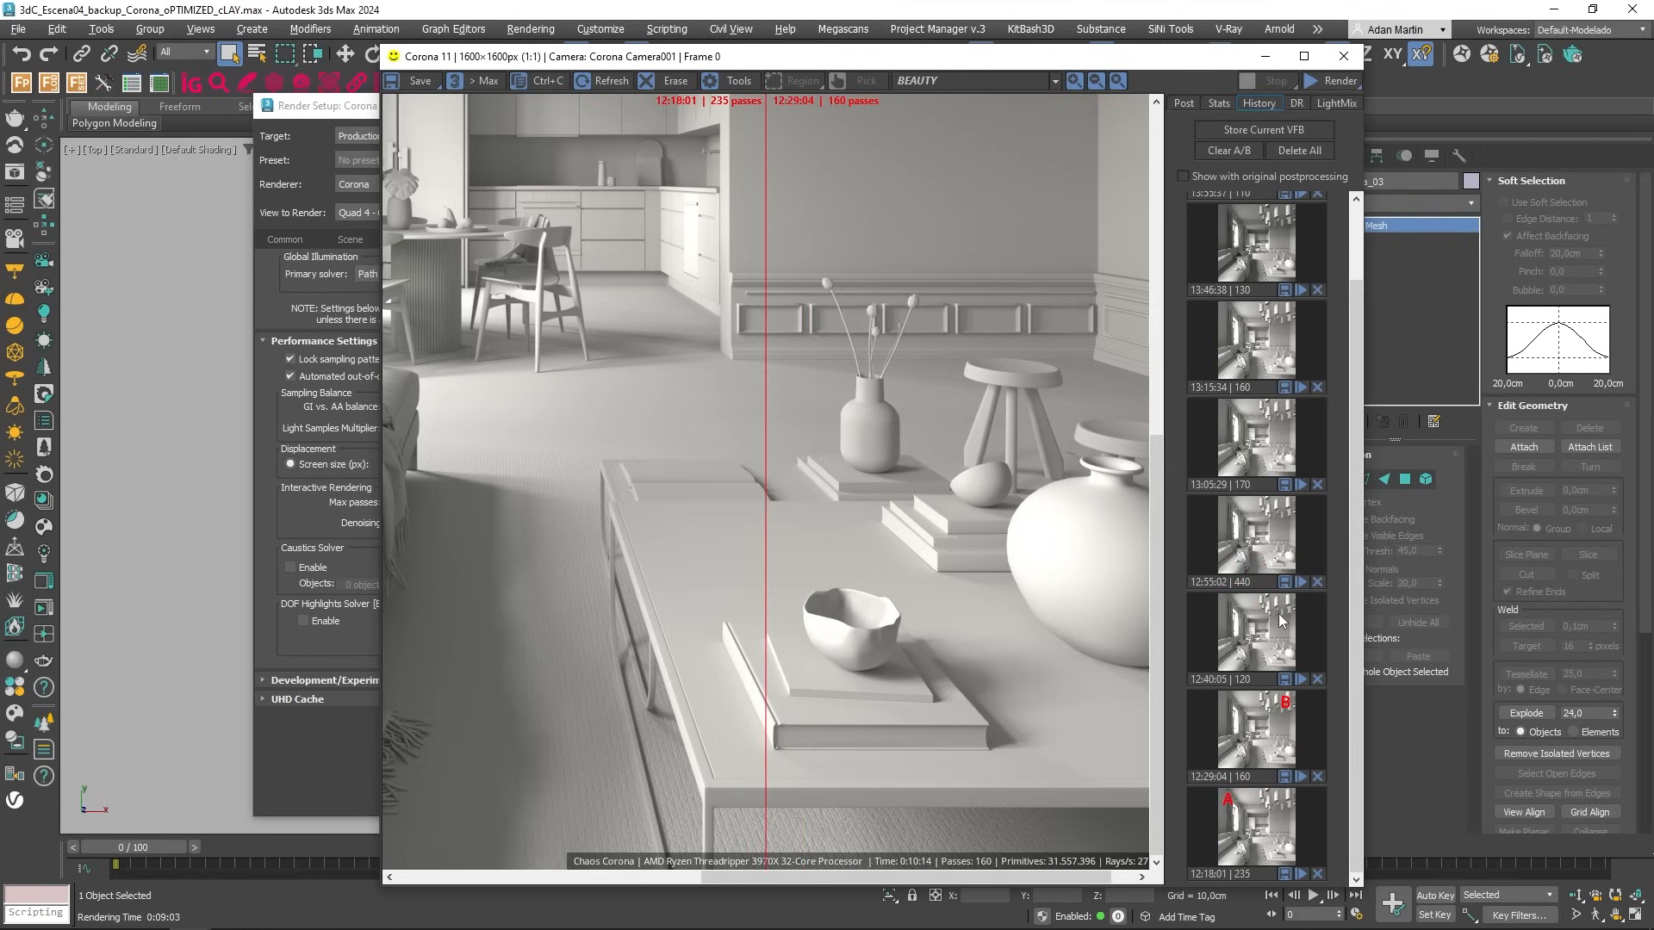
Set the 12:40:05 history render as comparison image B and compare it with the 12:18:01 render in the BEAUTY pass
{"action": "left_click", "coordinate": [1283, 613]}
{"action": "mouse_move", "coordinate": [765, 776]}
{"action": "left_mouse_down"}
{"action": "mouse_move", "coordinate": [969, 771]}
{"action": "mouse_move", "coordinate": [817, 779]}
{"action": "left_mouse_up"}
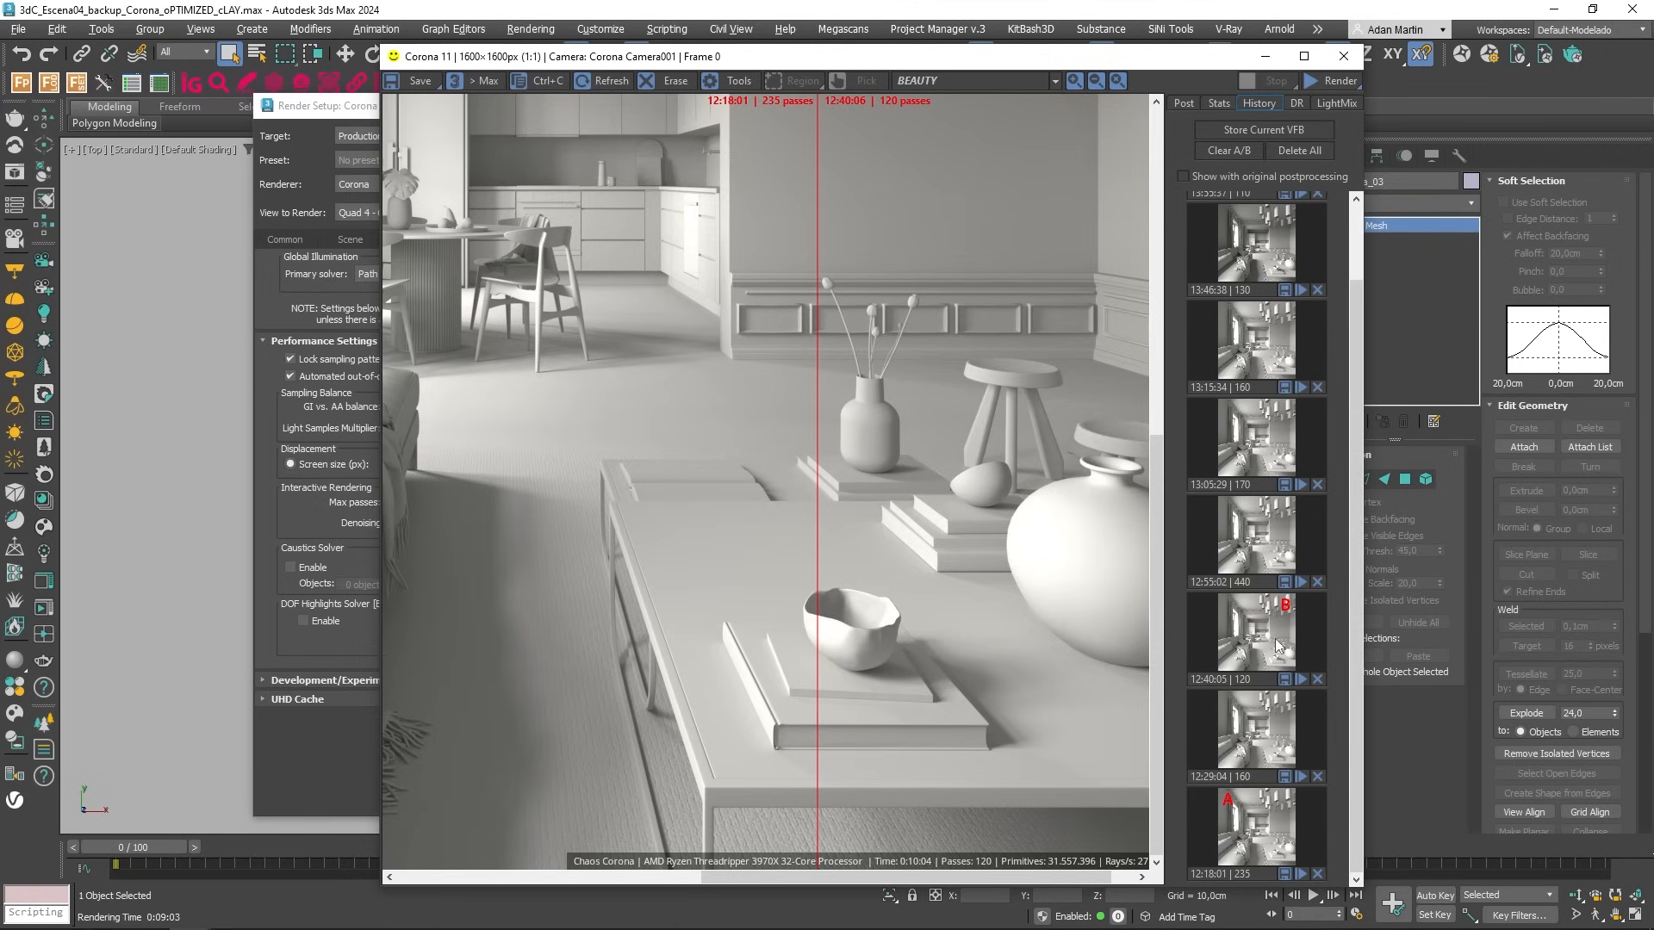
{"action": "scroll", "coordinate": [888, 622], "scroll_direction": "down", "scroll_amount": 1}
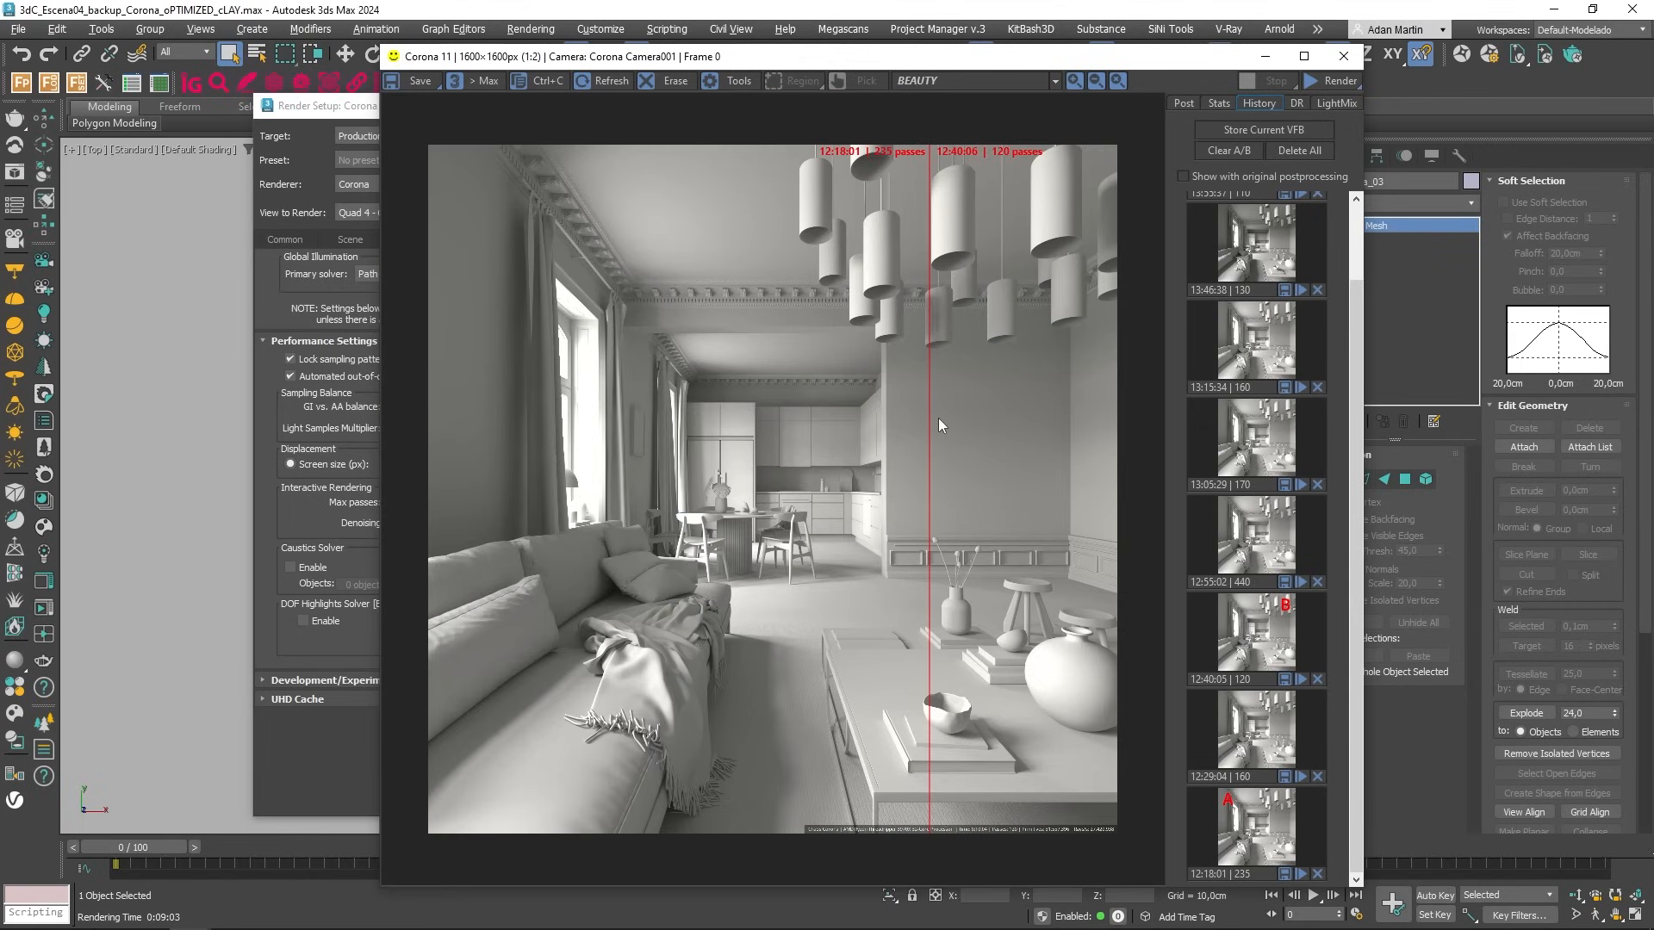
{"action": "left_click_drag", "start_coordinate": [929, 417], "coordinate": [782, 422]}
Compare the 12:18:01 and 12:40:05 renders in the CInfo_SamplingFocus element
{"action": "left_click", "coordinate": [937, 81]}
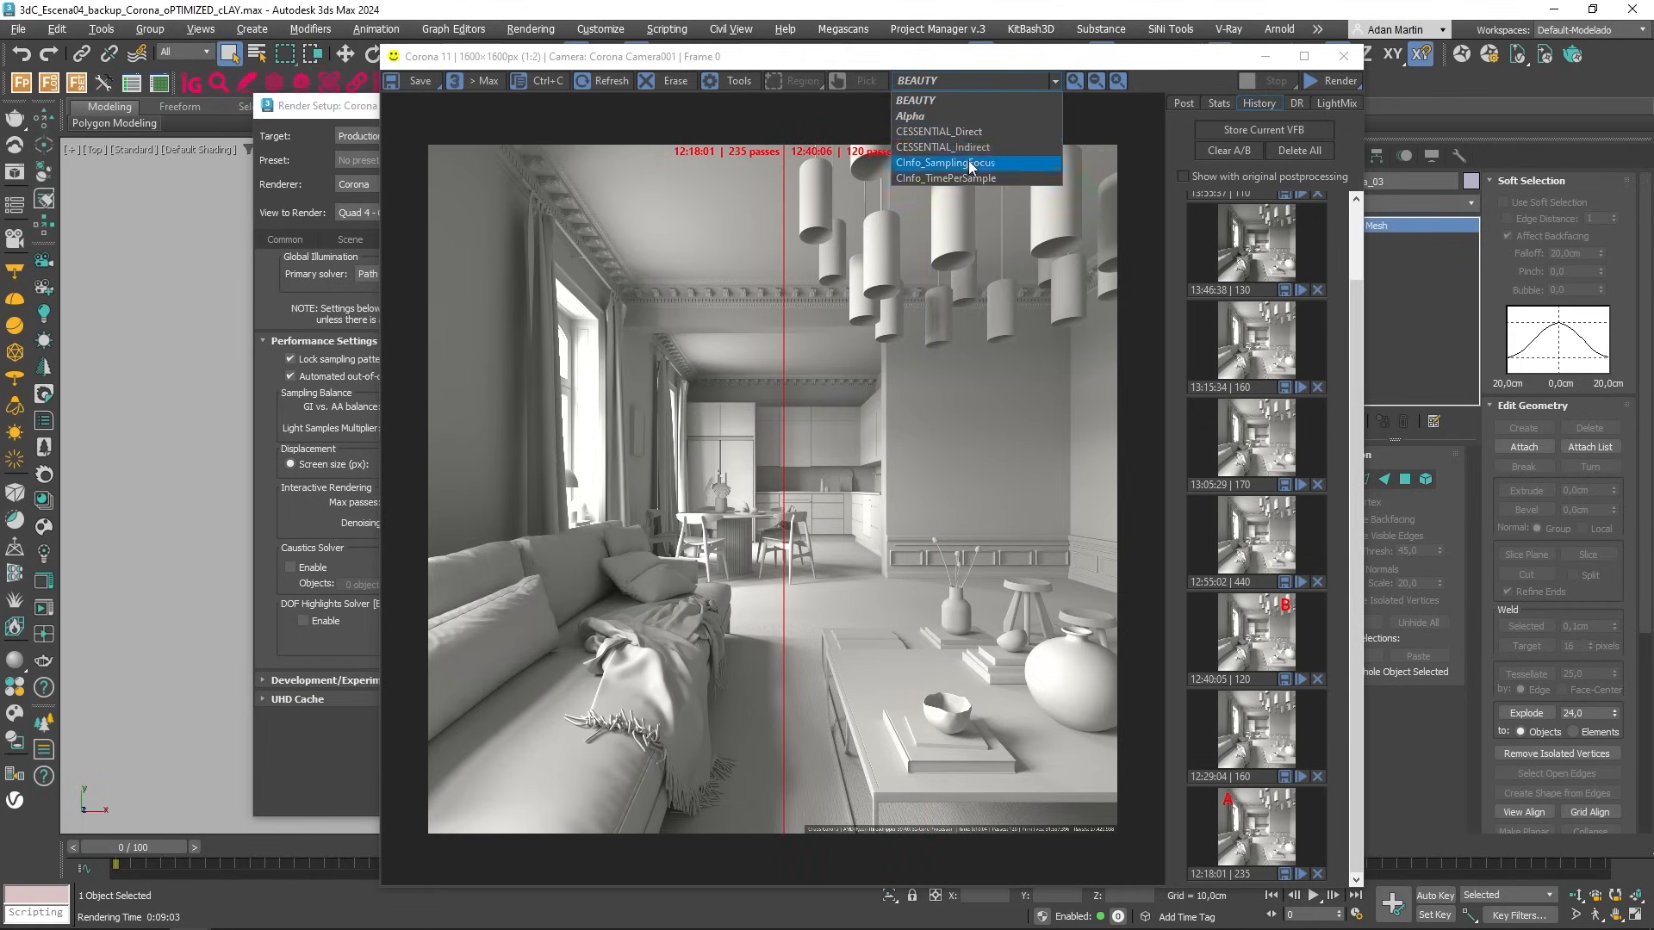
{"action": "left_click", "coordinate": [968, 162]}
{"action": "left_click_drag", "start_coordinate": [778, 468], "coordinate": [1080, 426]}
Display the CInfo_TimePerSample element and sweep the A/B divider across the 12:18:01 and 12:40:05 renders
{"action": "left_click", "coordinate": [978, 82]}
{"action": "left_click", "coordinate": [956, 177]}
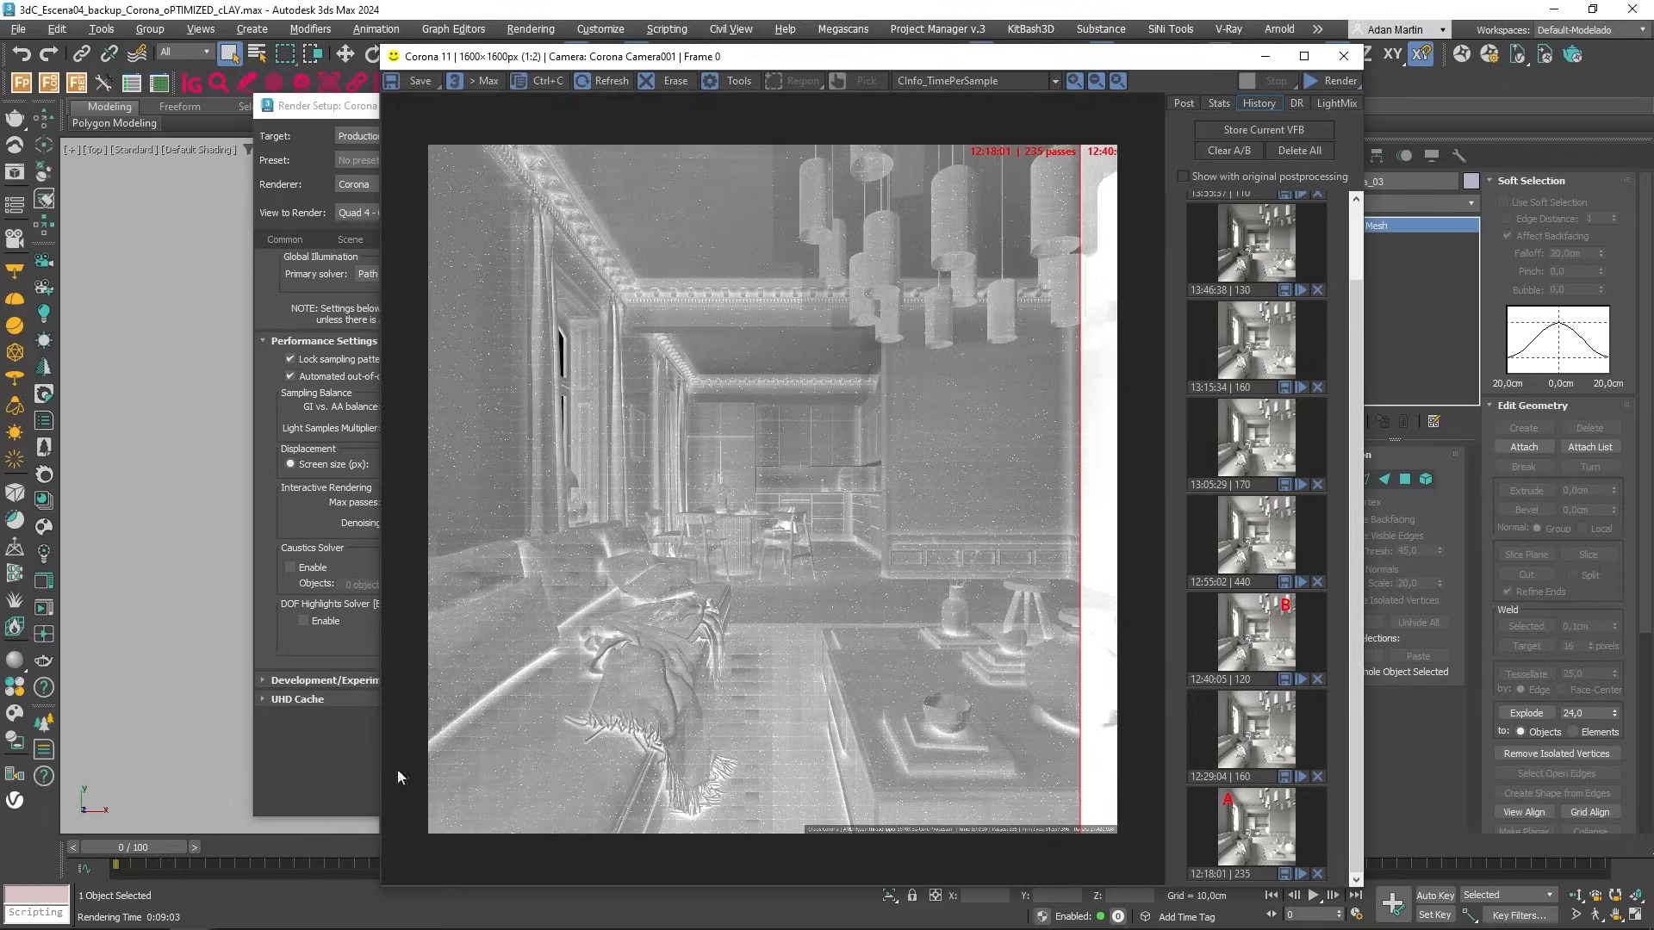
{"action": "left_click_drag", "start_coordinate": [1080, 586], "coordinate": [446, 607]}
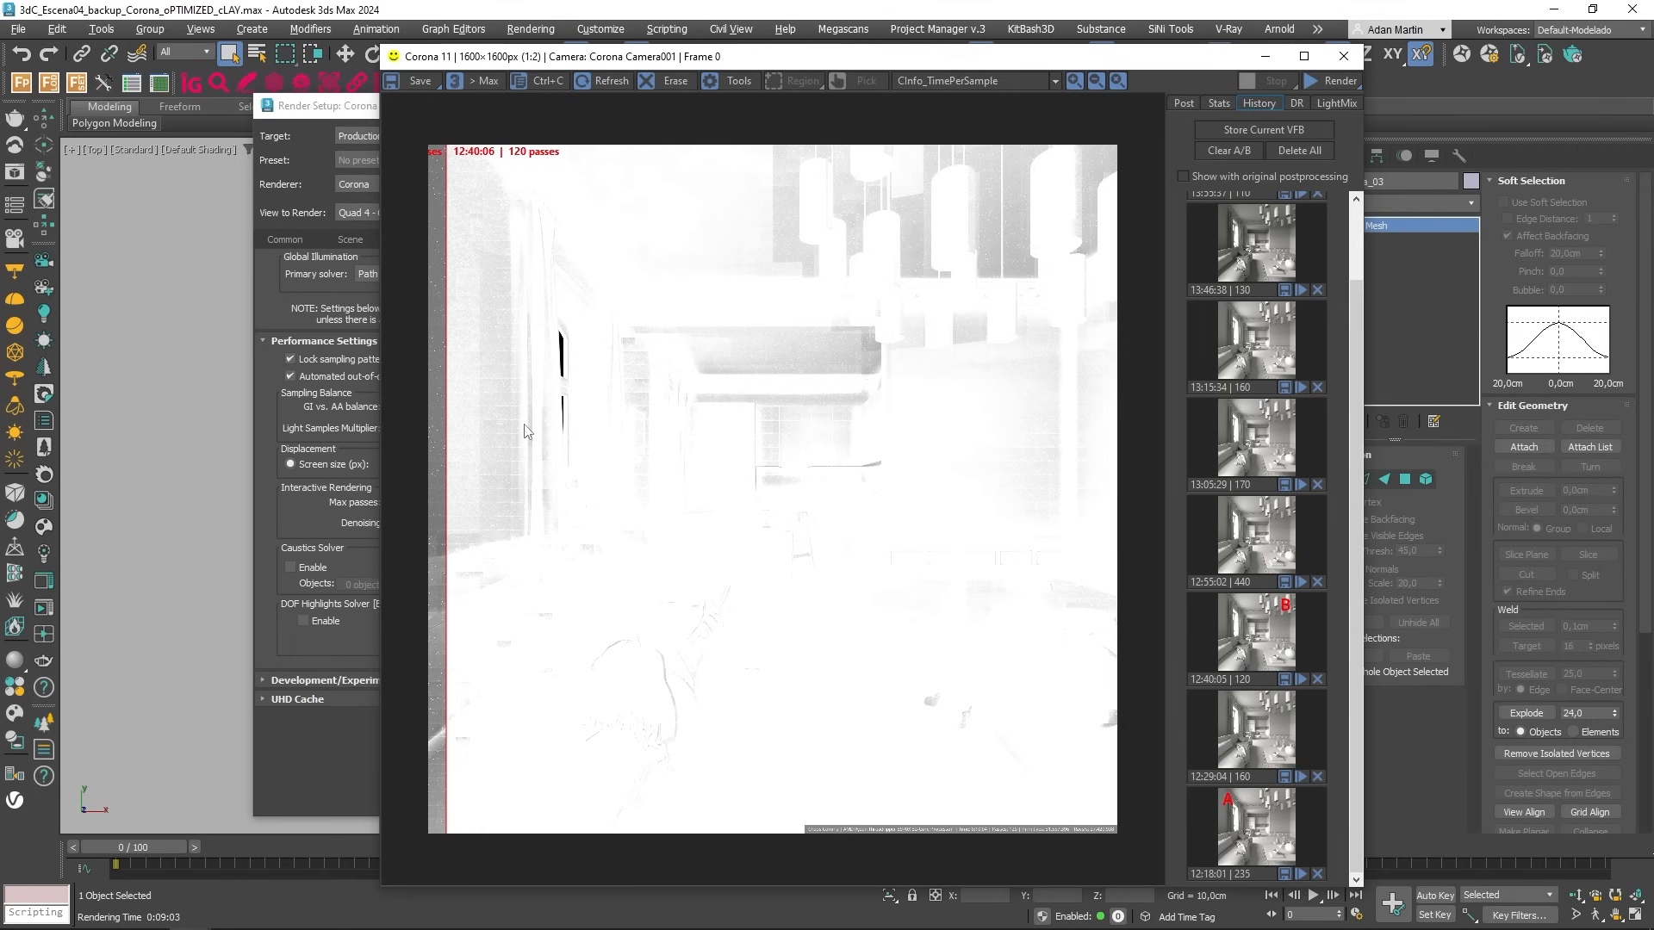
{"action": "left_click_drag", "start_coordinate": [448, 445], "coordinate": [778, 452]}
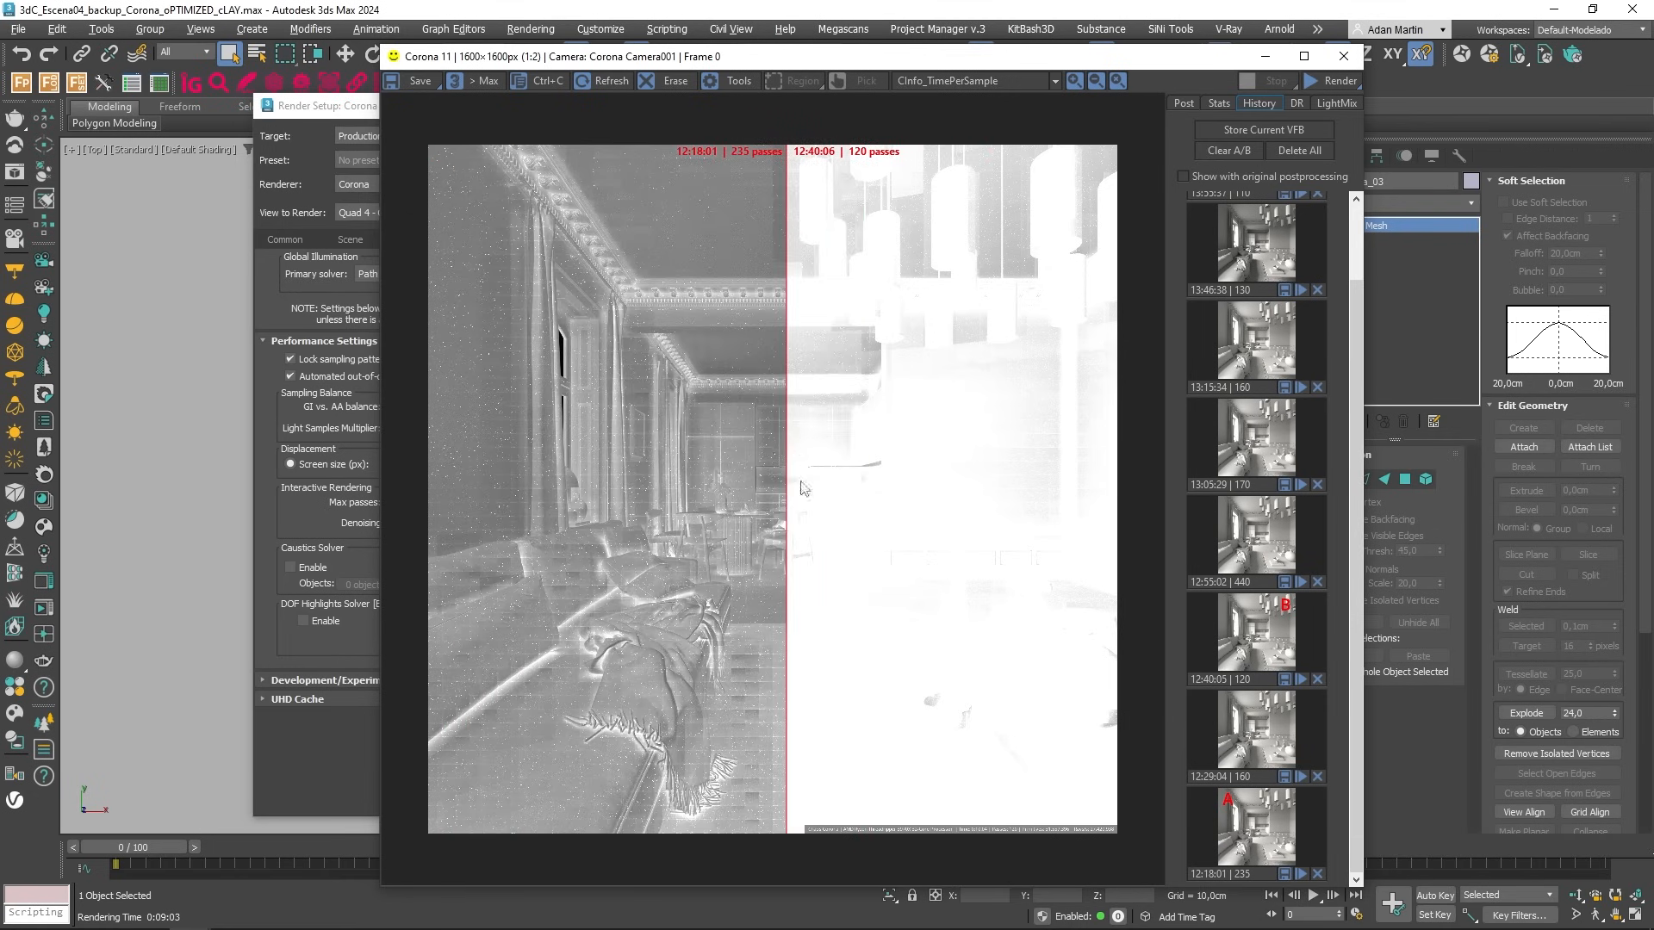
Read the 12:40:05 render's stamp closely in the time-per-sample element and return to the full A/B comparison
{"action": "scroll", "coordinate": [932, 796], "scroll_direction": "up", "scroll_amount": 1}
{"action": "middle_click_drag", "start_coordinate": [1004, 812], "coordinate": [951, 708]}
{"action": "middle_click_drag", "start_coordinate": [1045, 774], "coordinate": [896, 778]}
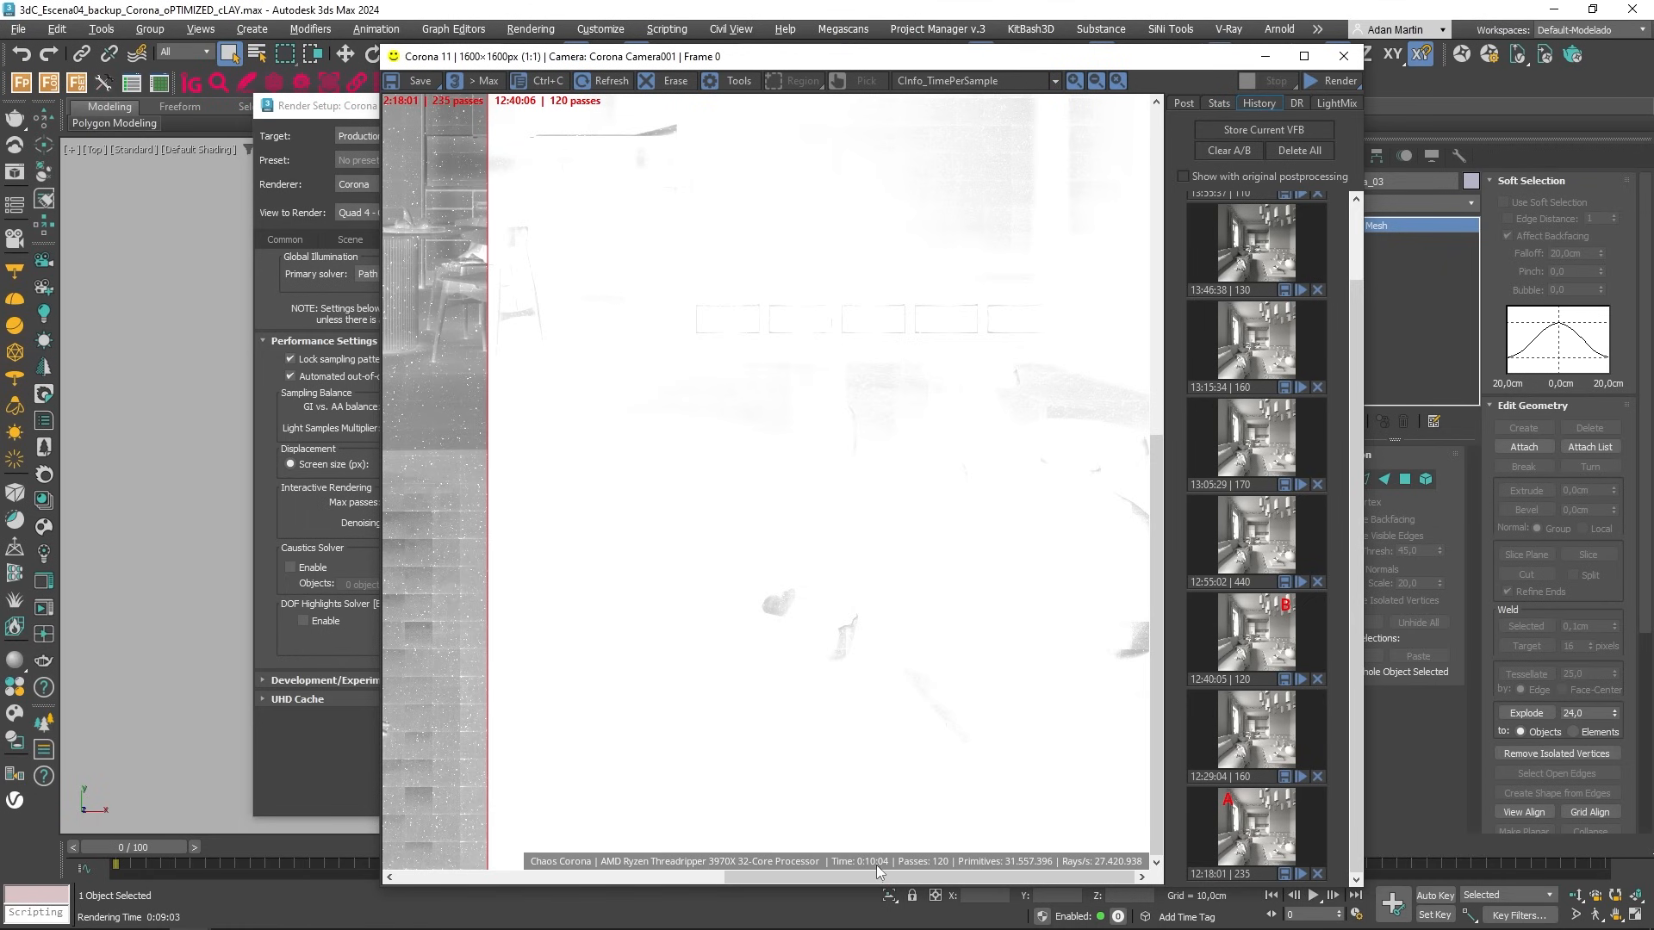
{"action": "left_click_drag", "start_coordinate": [489, 721], "coordinate": [698, 646]}
{"action": "scroll", "coordinate": [697, 646], "scroll_direction": "down", "scroll_amount": 1}
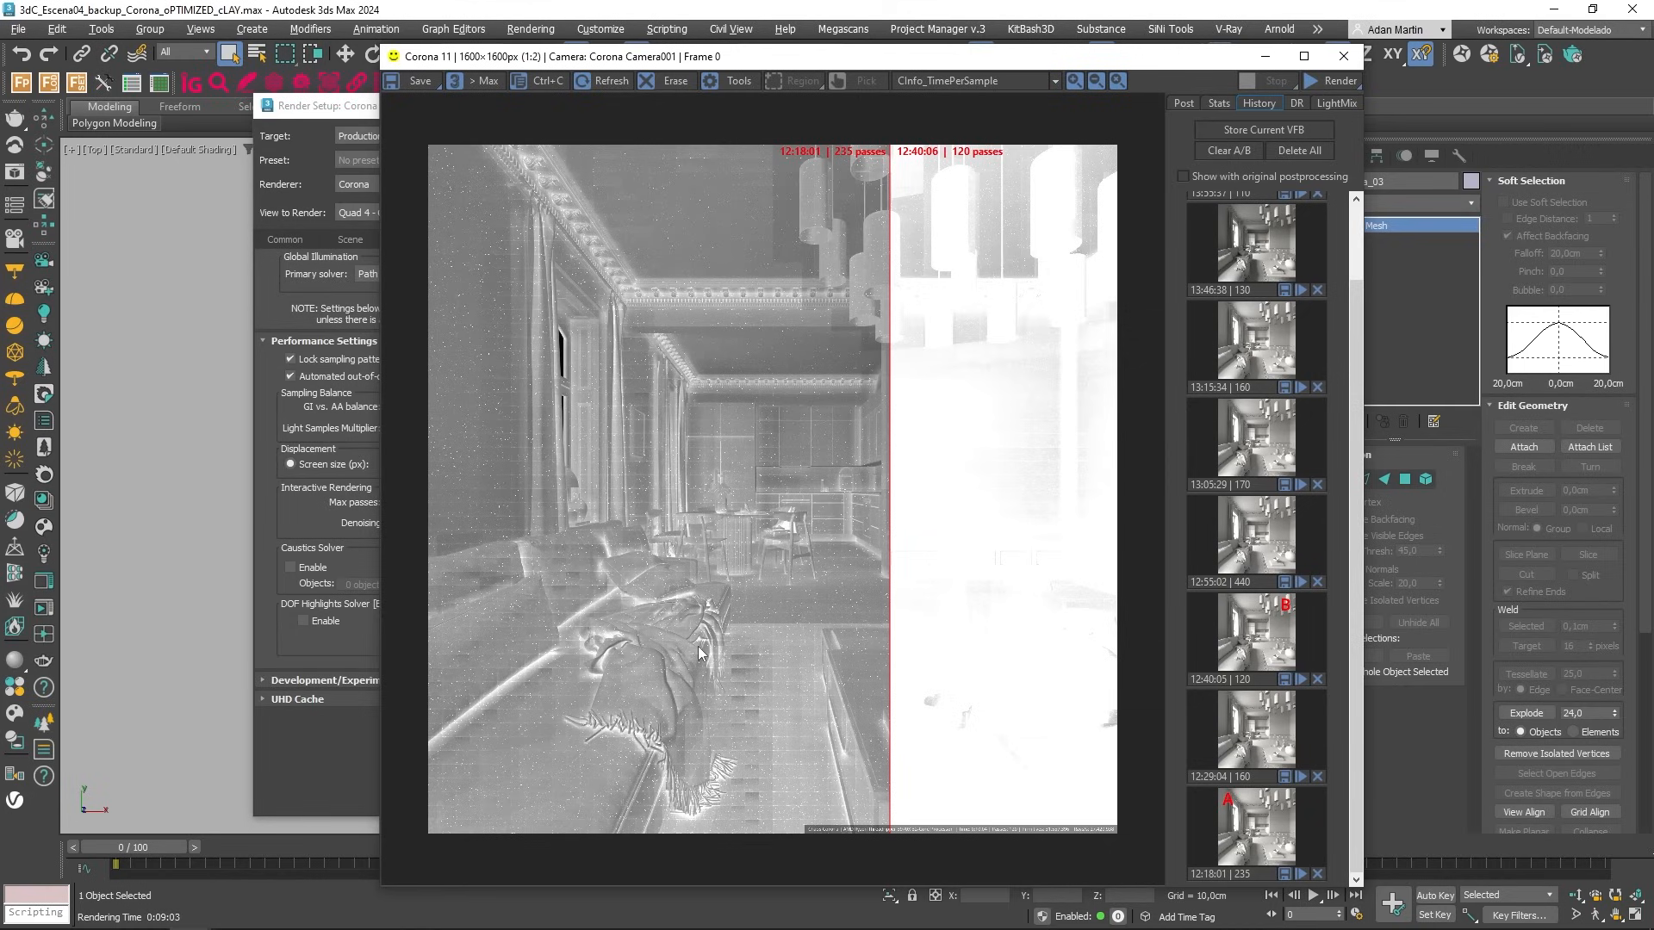
Set the 12:55:02 history render as image B, and examine its time-per-sample element and render stamp against the 12:18:01 render
{"action": "left_click", "coordinate": [1279, 528]}
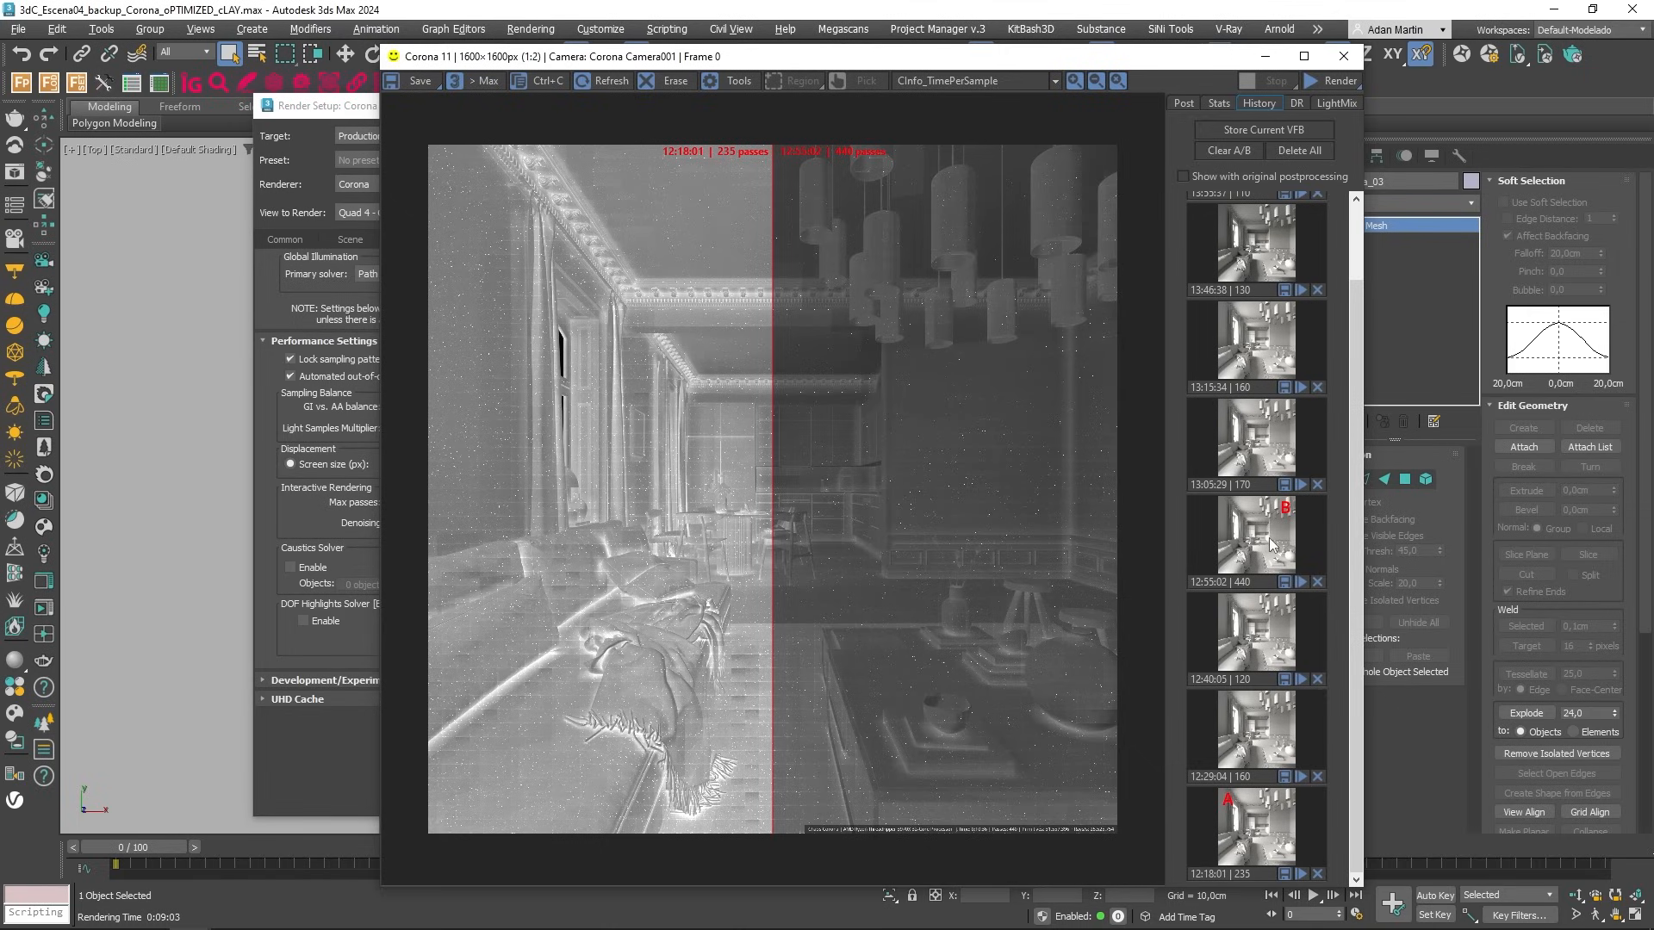
{"action": "left_click_drag", "start_coordinate": [775, 401], "coordinate": [723, 466]}
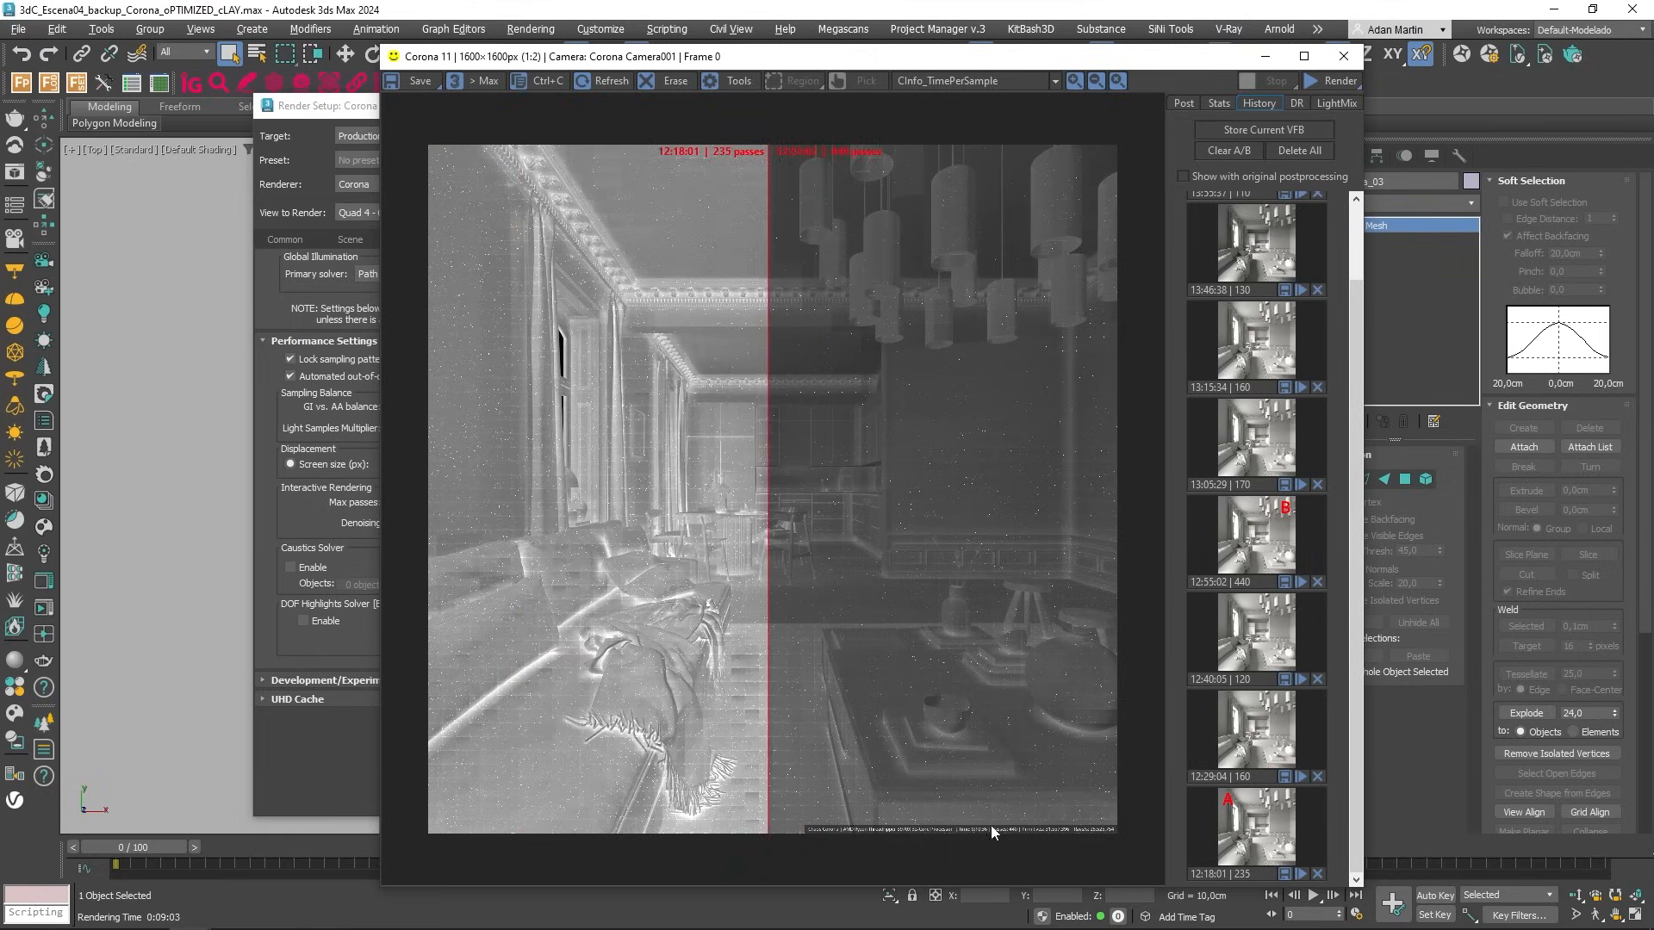
{"action": "scroll", "coordinate": [948, 806], "scroll_direction": "up", "scroll_amount": 3}
{"action": "middle_click_drag", "start_coordinate": [762, 761], "coordinate": [842, 704]}
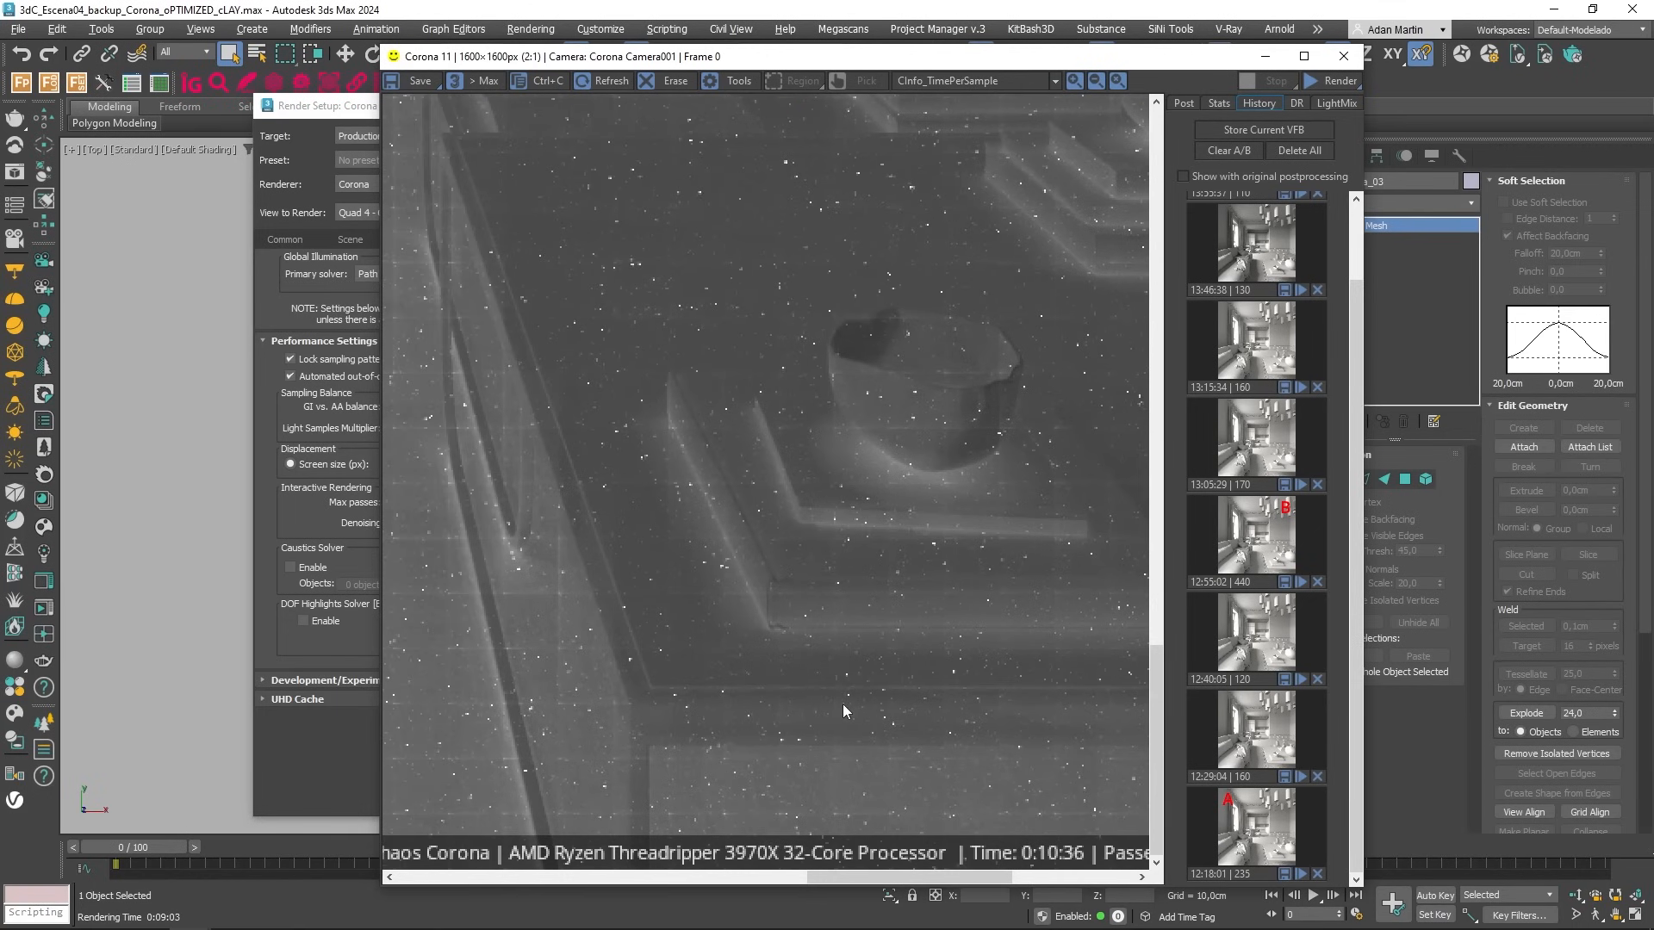
{"action": "scroll", "coordinate": [1057, 856], "scroll_direction": "down", "scroll_amount": 1}
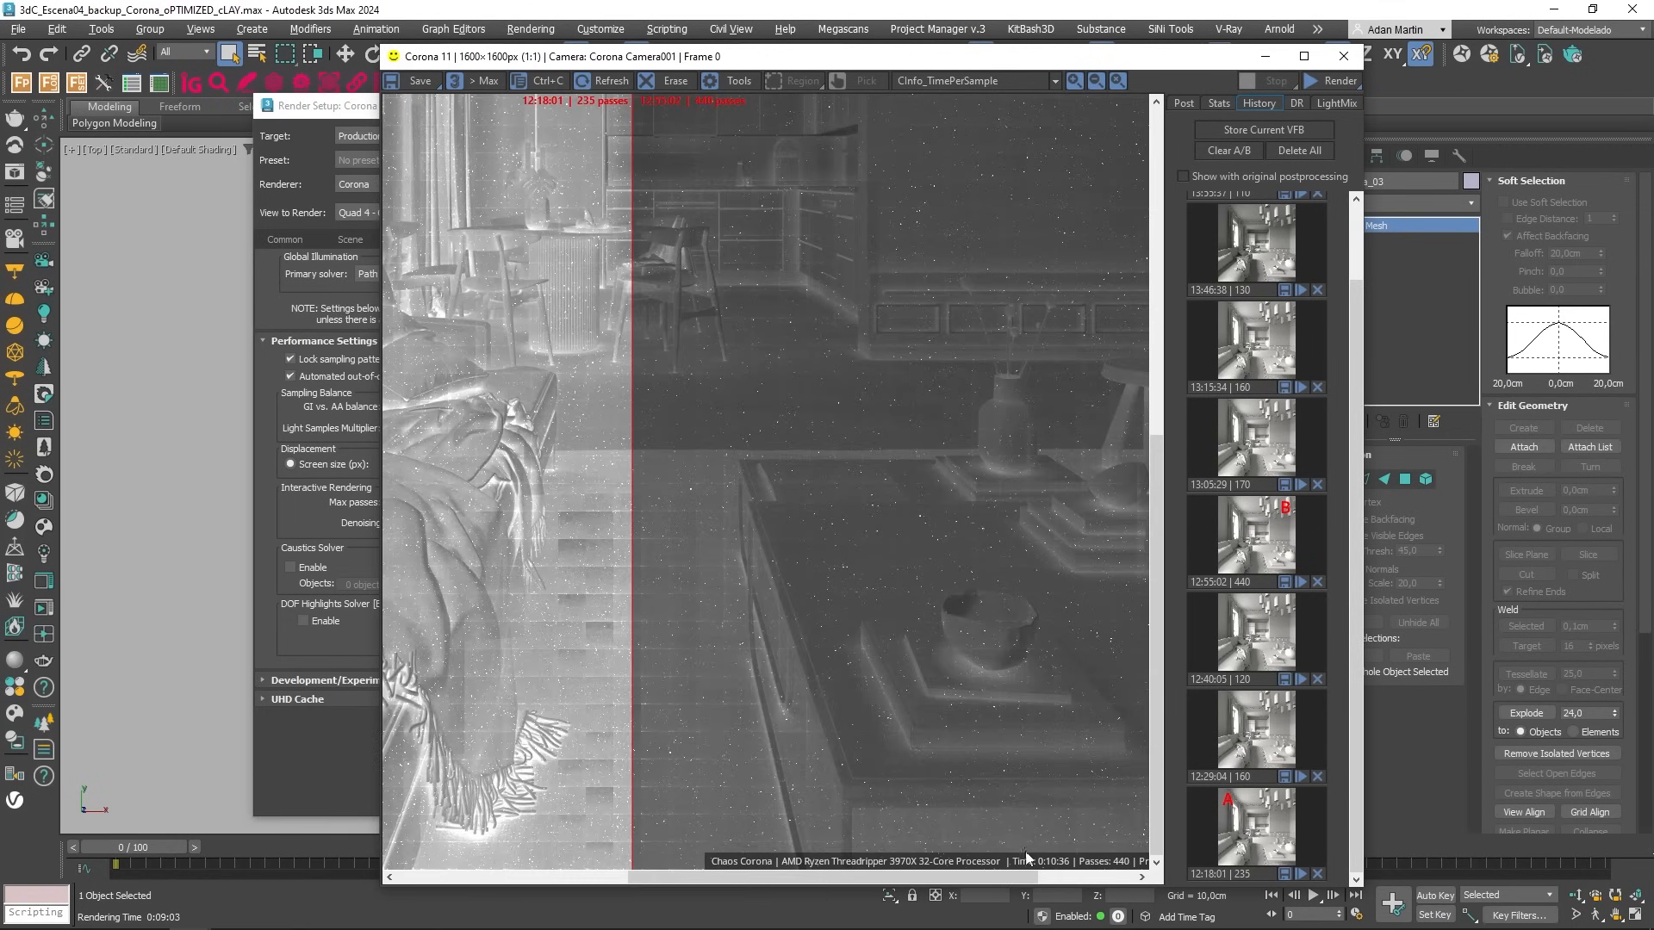
{"action": "left_click_drag", "start_coordinate": [638, 770], "coordinate": [706, 704]}
{"action": "scroll", "coordinate": [782, 673], "scroll_direction": "down", "scroll_amount": 1}
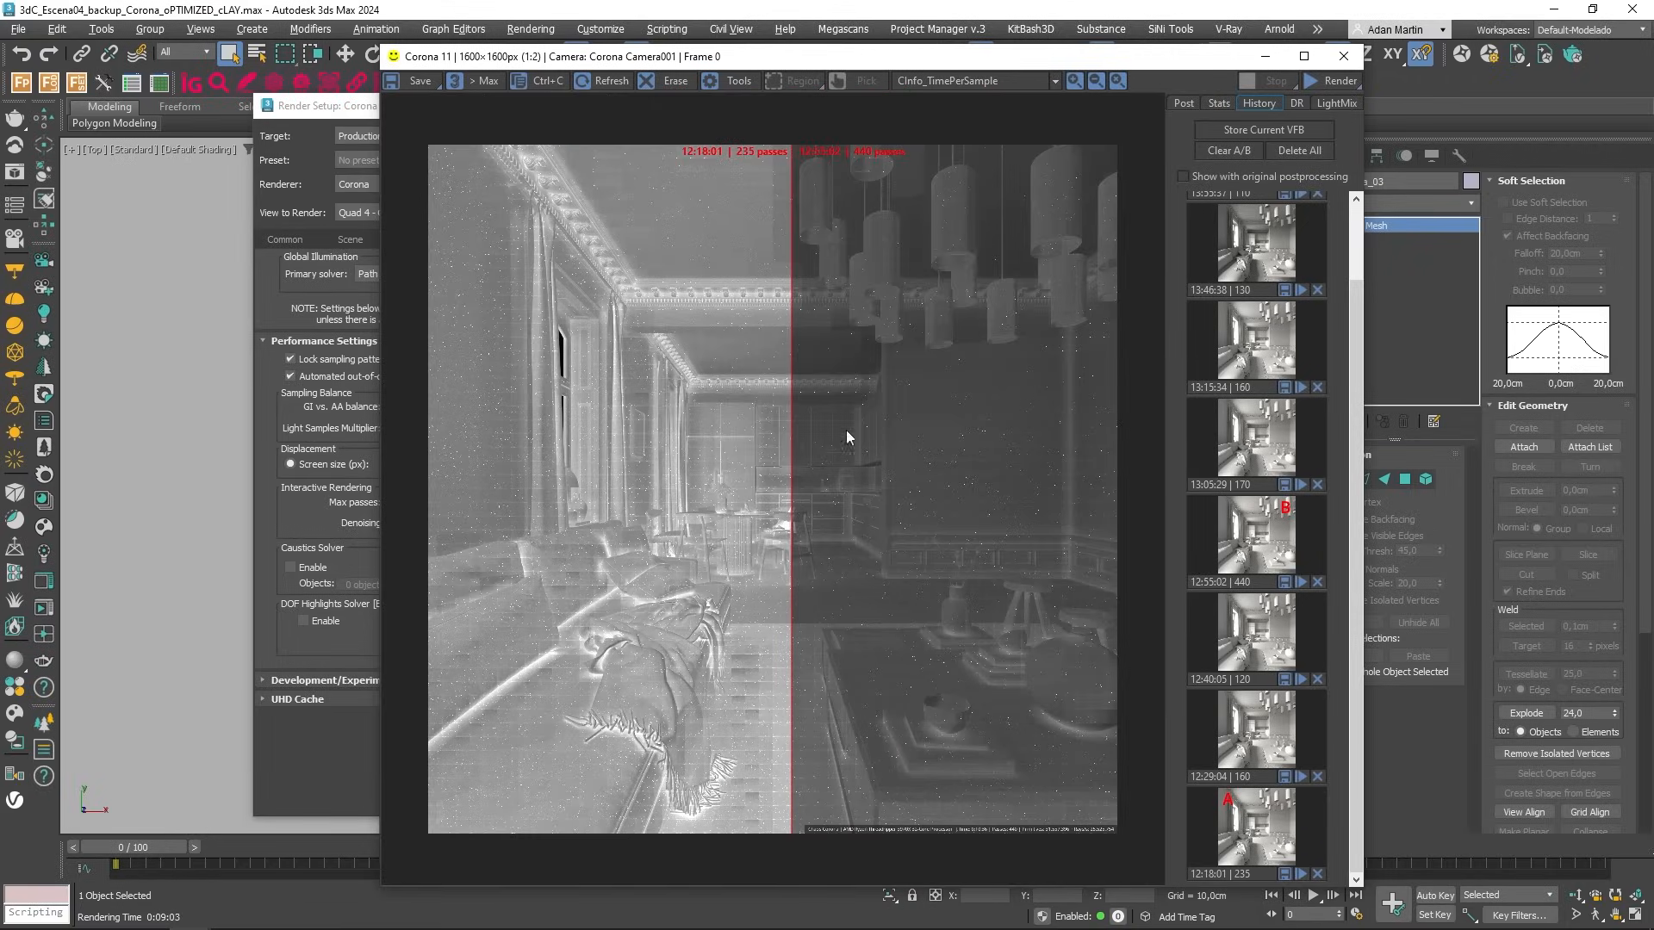
Compare the 12:18:01 and 12:55:02 renders in the CESSENTIAL_Indirect and CESSENTIAL_Direct elements
{"action": "left_click", "coordinate": [953, 81]}
{"action": "left_click", "coordinate": [964, 153]}
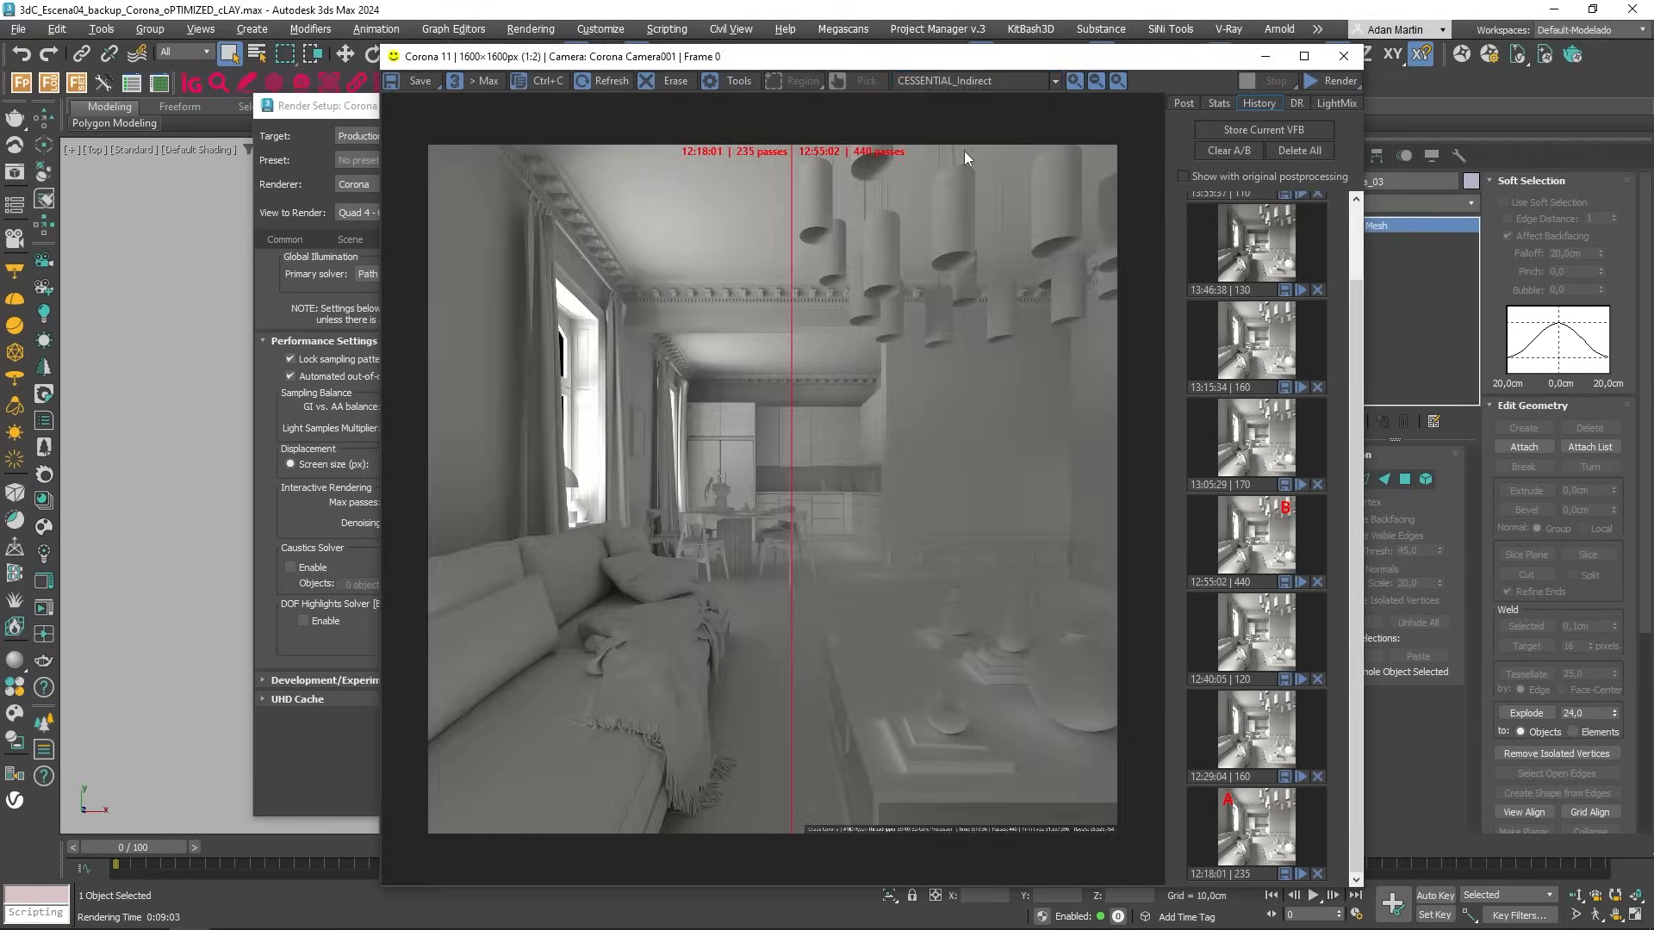
{"action": "scroll", "coordinate": [1004, 521], "scroll_direction": "up", "scroll_amount": 1}
{"action": "left_click", "coordinate": [953, 77]}
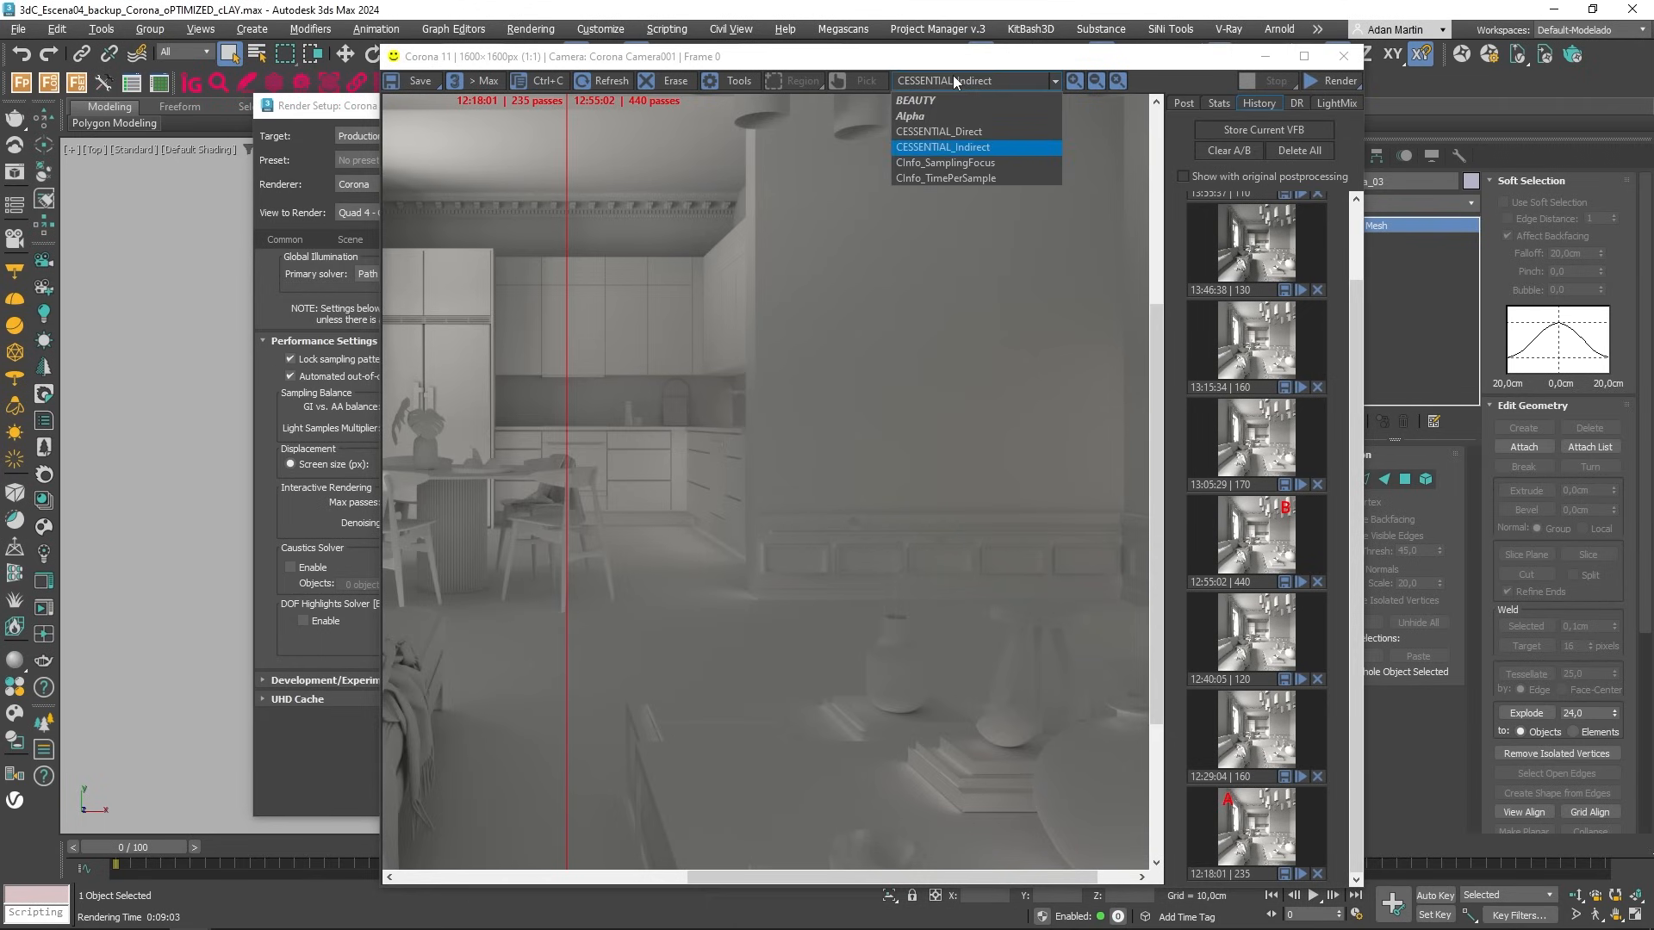
{"action": "left_click", "coordinate": [969, 132]}
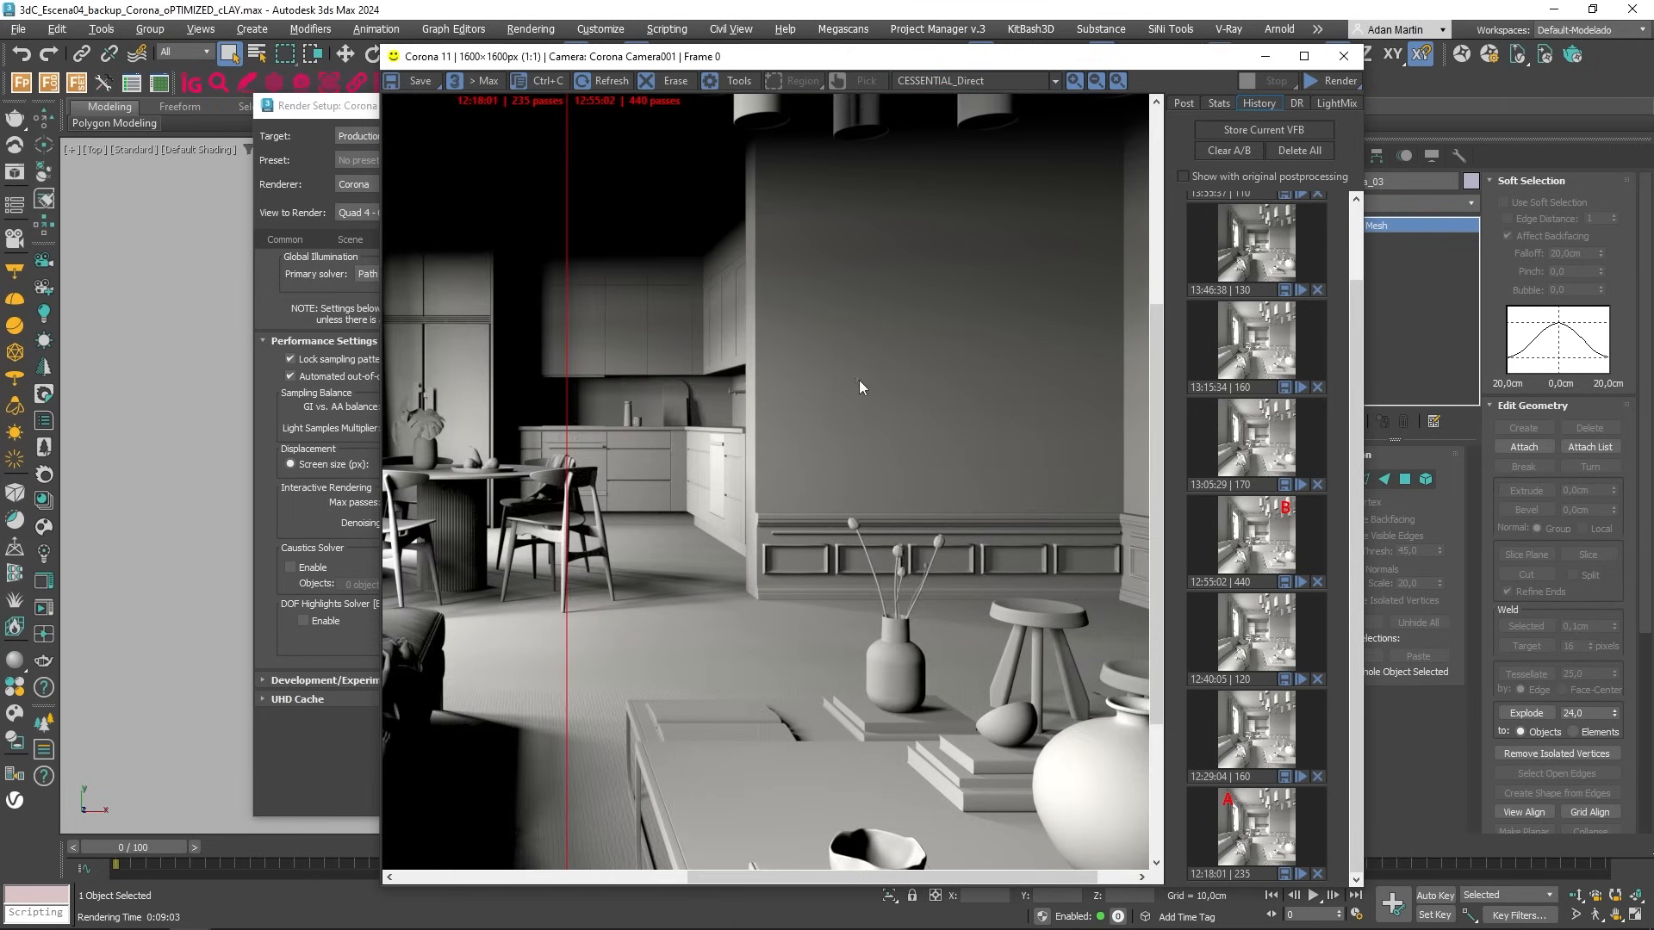
{"action": "scroll", "coordinate": [855, 392], "scroll_direction": "down", "scroll_amount": 1}
Display the BEAUTY element and sweep the A/B divider across the 12:18:01 and 12:55:02 renders
{"action": "left_click", "coordinate": [936, 82]}
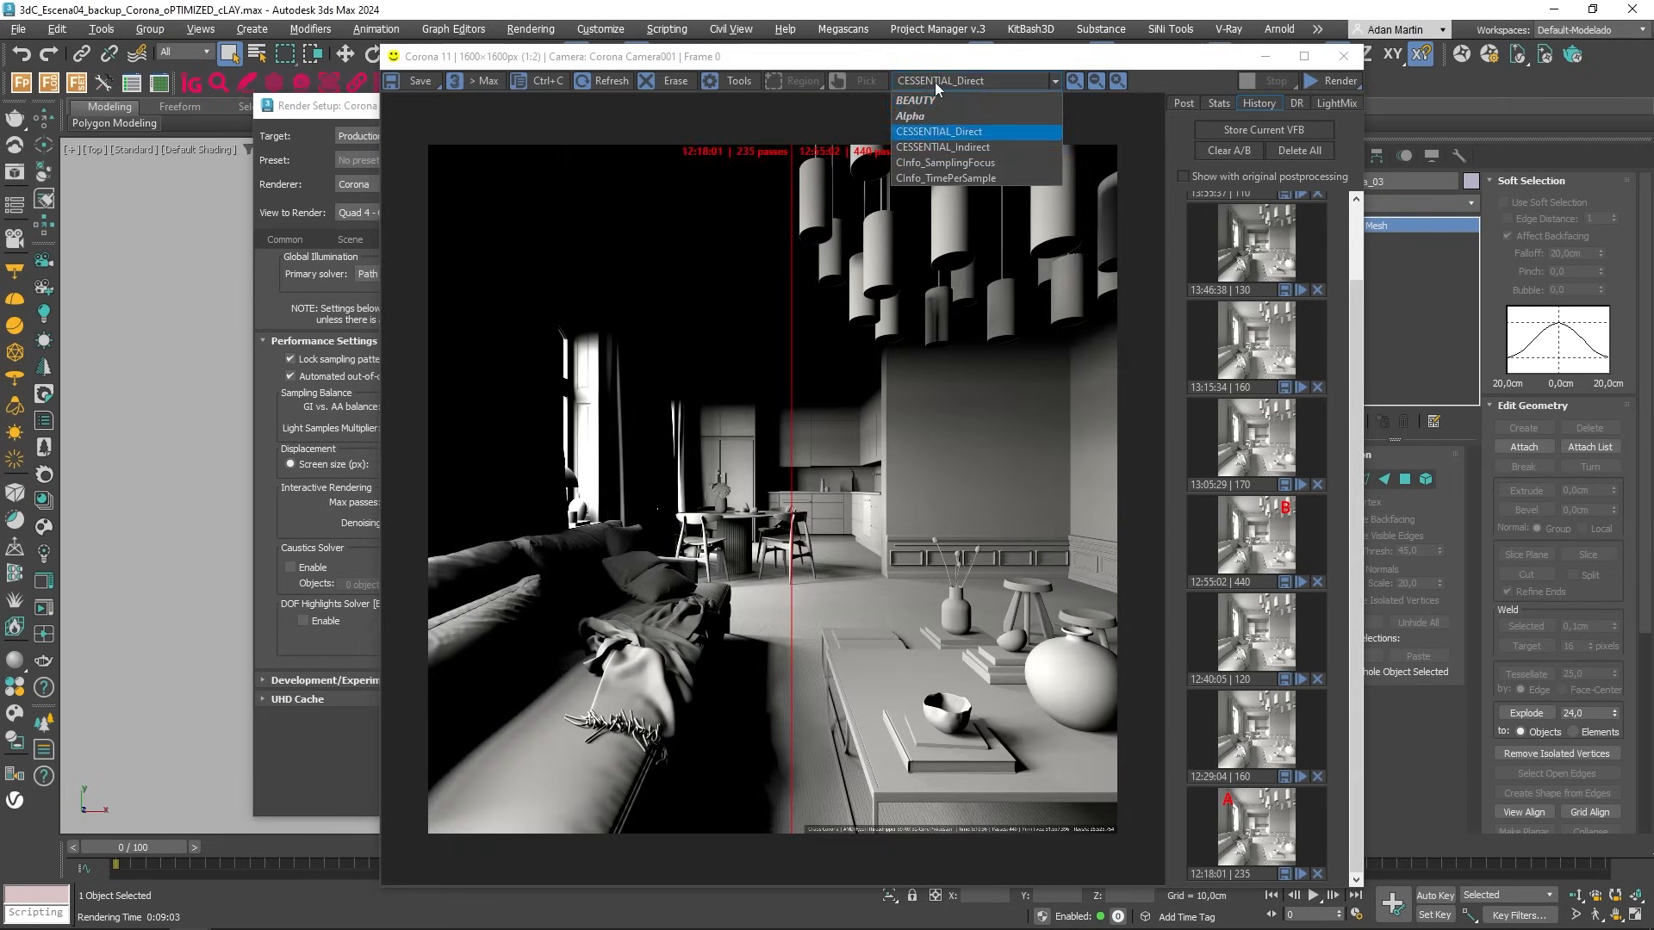
{"action": "left_click", "coordinate": [948, 102]}
{"action": "left_click_drag", "start_coordinate": [792, 431], "coordinate": [392, 431]}
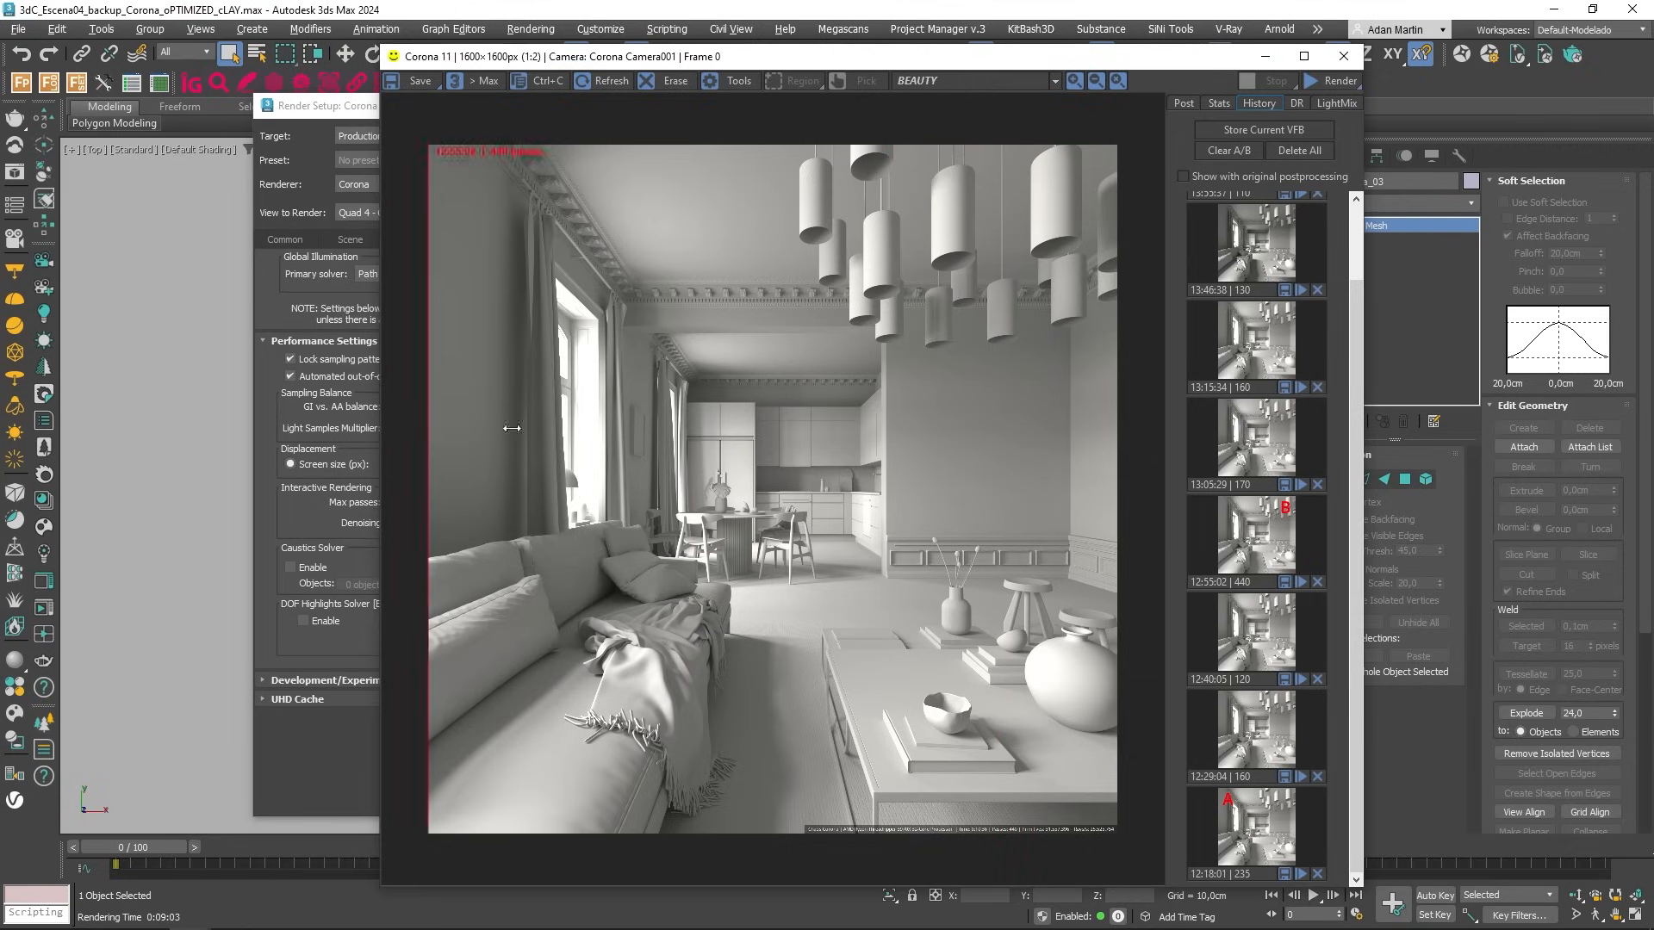
{"action": "left_click_drag", "start_coordinate": [511, 428], "coordinate": [1090, 448]}
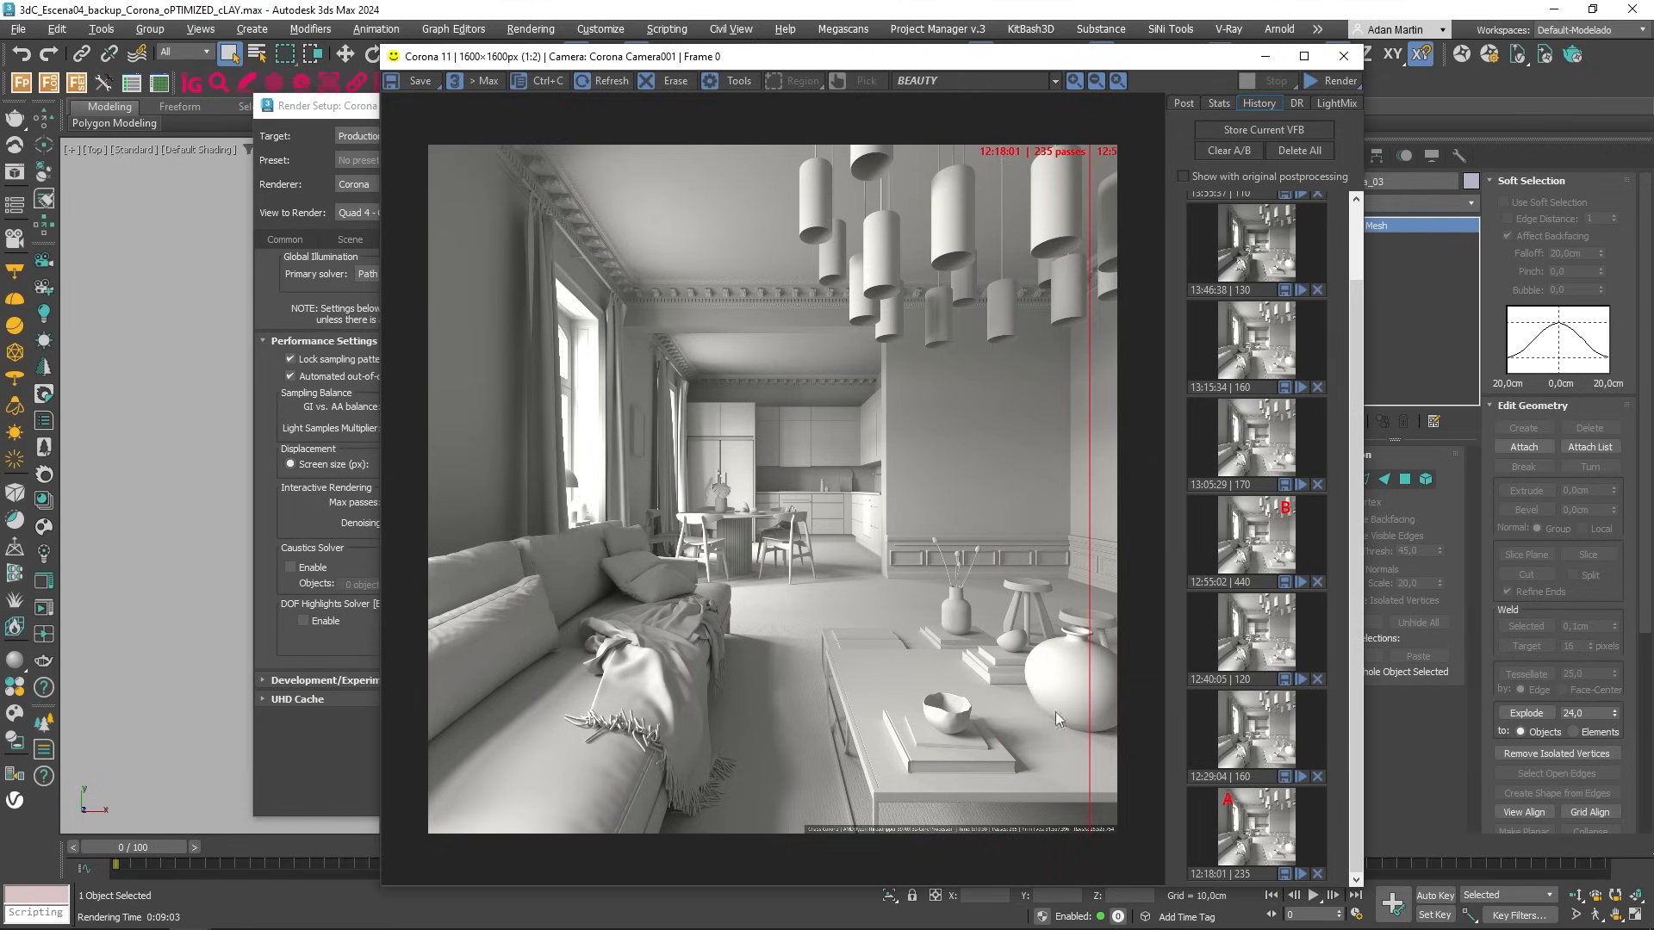
{"action": "left_click_drag", "start_coordinate": [1091, 707], "coordinate": [878, 534]}
Examine the 12:55:02 render in full in the CInfo_SamplingFocus element, and close the frame buffer
{"action": "left_click", "coordinate": [978, 79]}
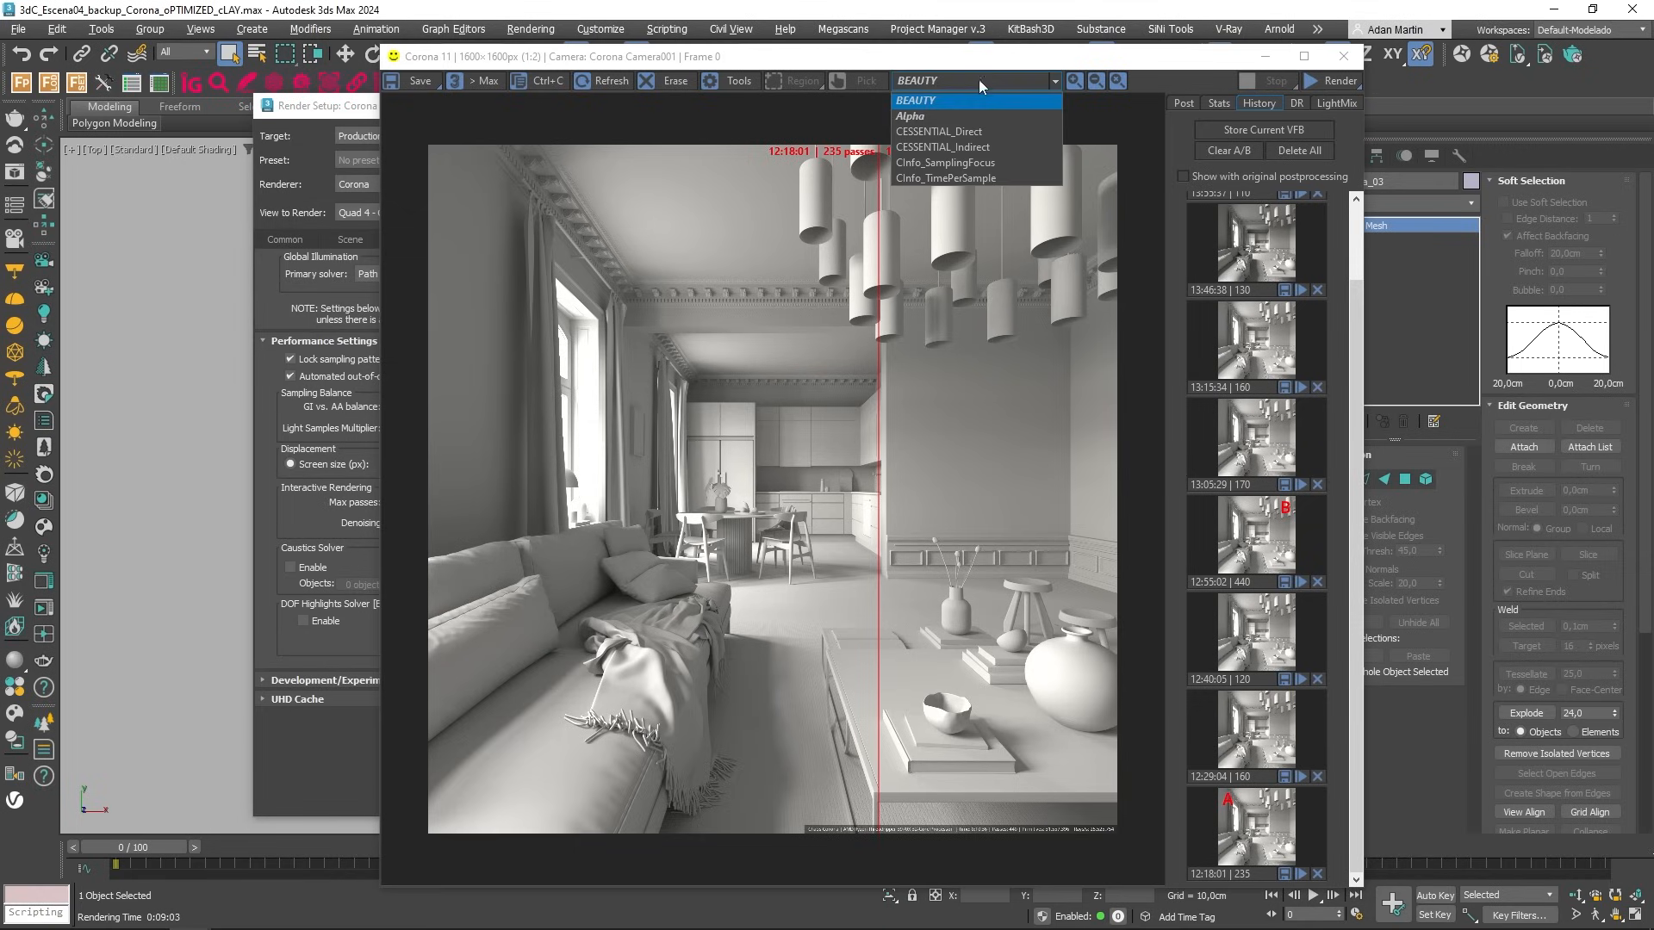
{"action": "left_click", "coordinate": [985, 169]}
{"action": "left_click_drag", "start_coordinate": [896, 495], "coordinate": [412, 507]}
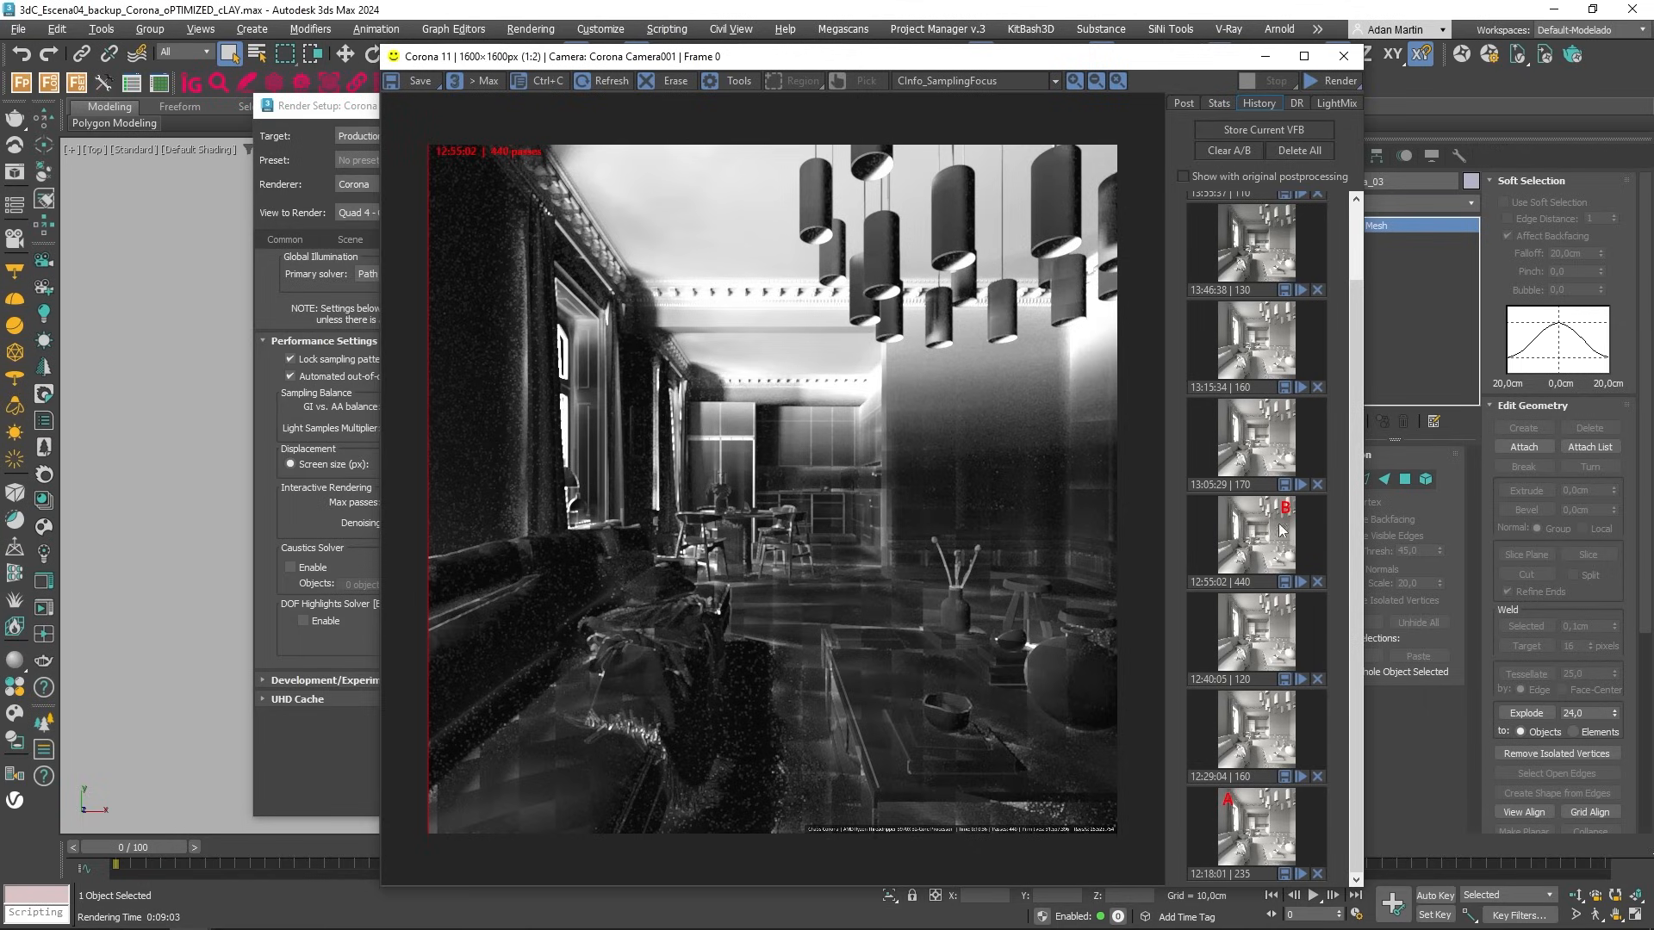
{"action": "left_click", "coordinate": [1345, 57]}
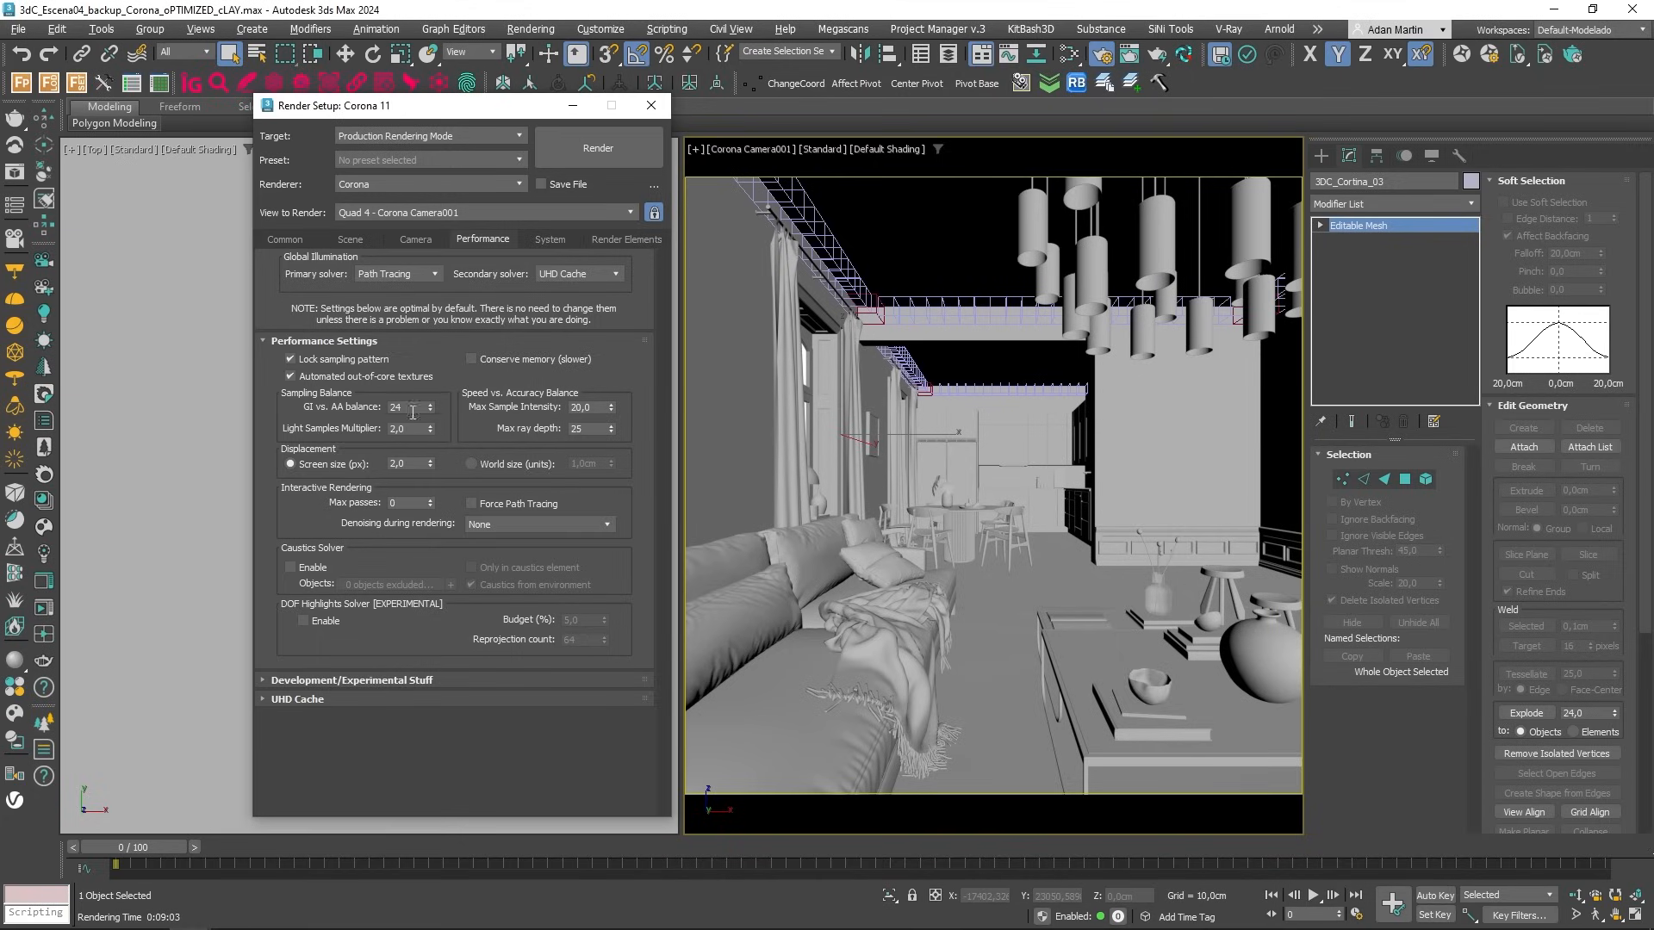
Switch the secondary solver to 4K Cache and expand its experimental settings
{"action": "double_click", "coordinate": [406, 406]}
{"action": "double_click", "coordinate": [409, 429]}
{"action": "left_click", "coordinate": [572, 273]}
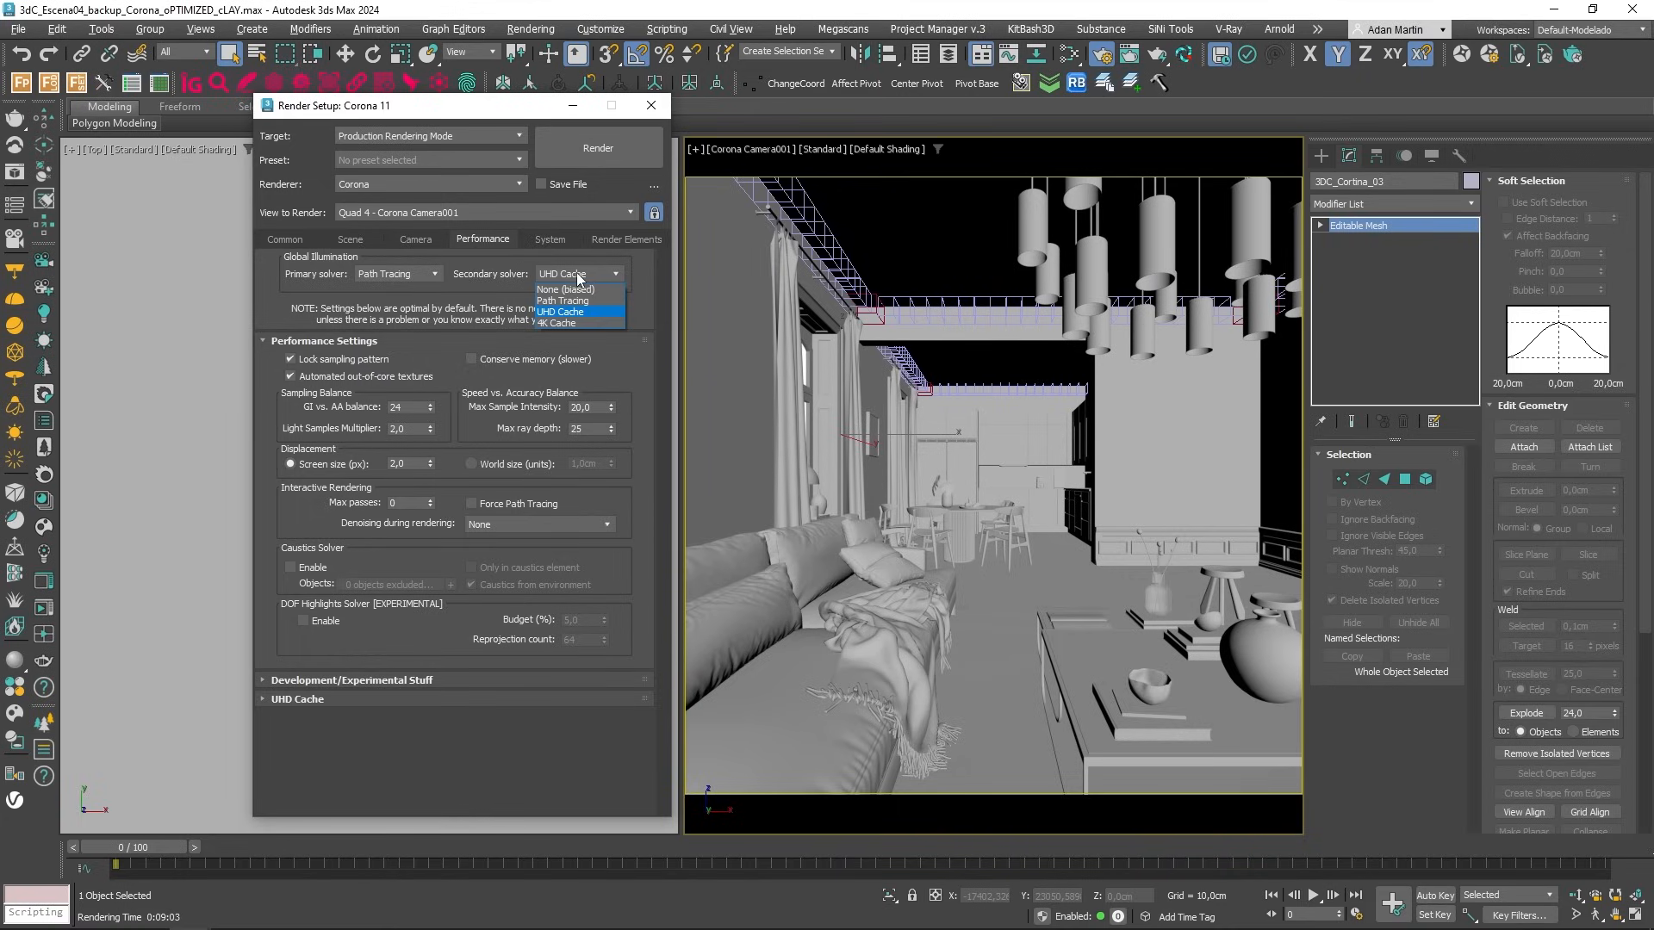
{"action": "left_click", "coordinate": [557, 324]}
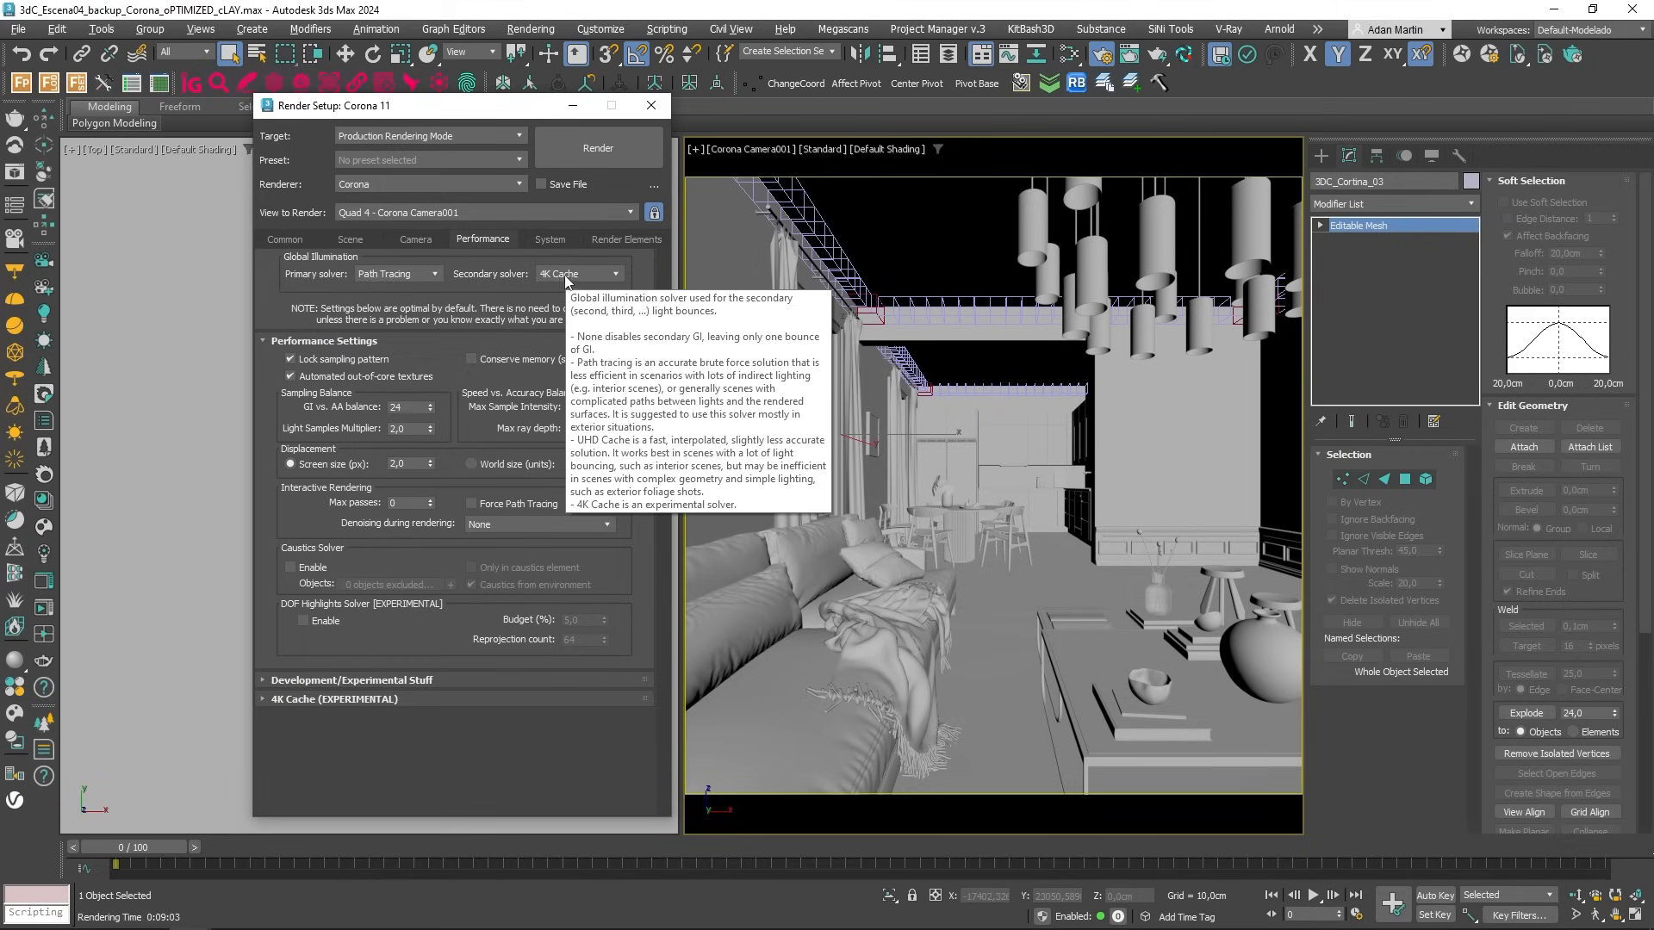
{"action": "left_click", "coordinate": [385, 700]}
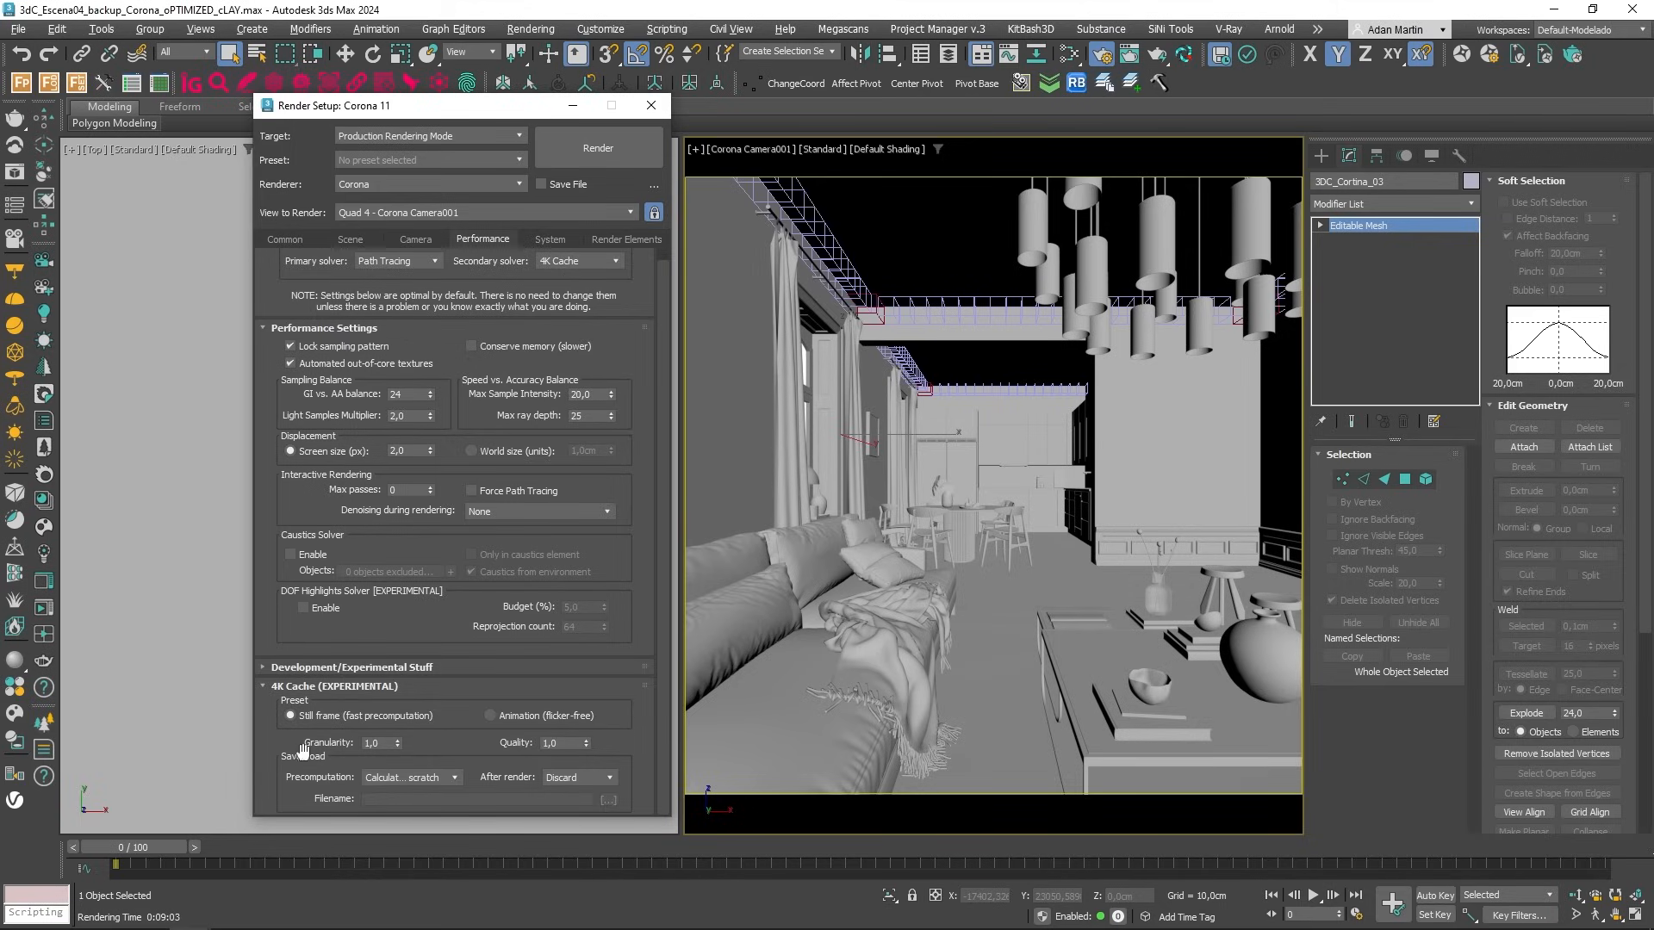
Check the 4K Cache granularity and quality settings, entering a quality of 1,0, and look through the secondary solver choices
{"action": "double_click", "coordinate": [385, 744]}
{"action": "double_click", "coordinate": [568, 744]}
{"action": "type", "text": "100"}
{"action": "key", "text": "Return"}
{"action": "left_click", "coordinate": [586, 261]}
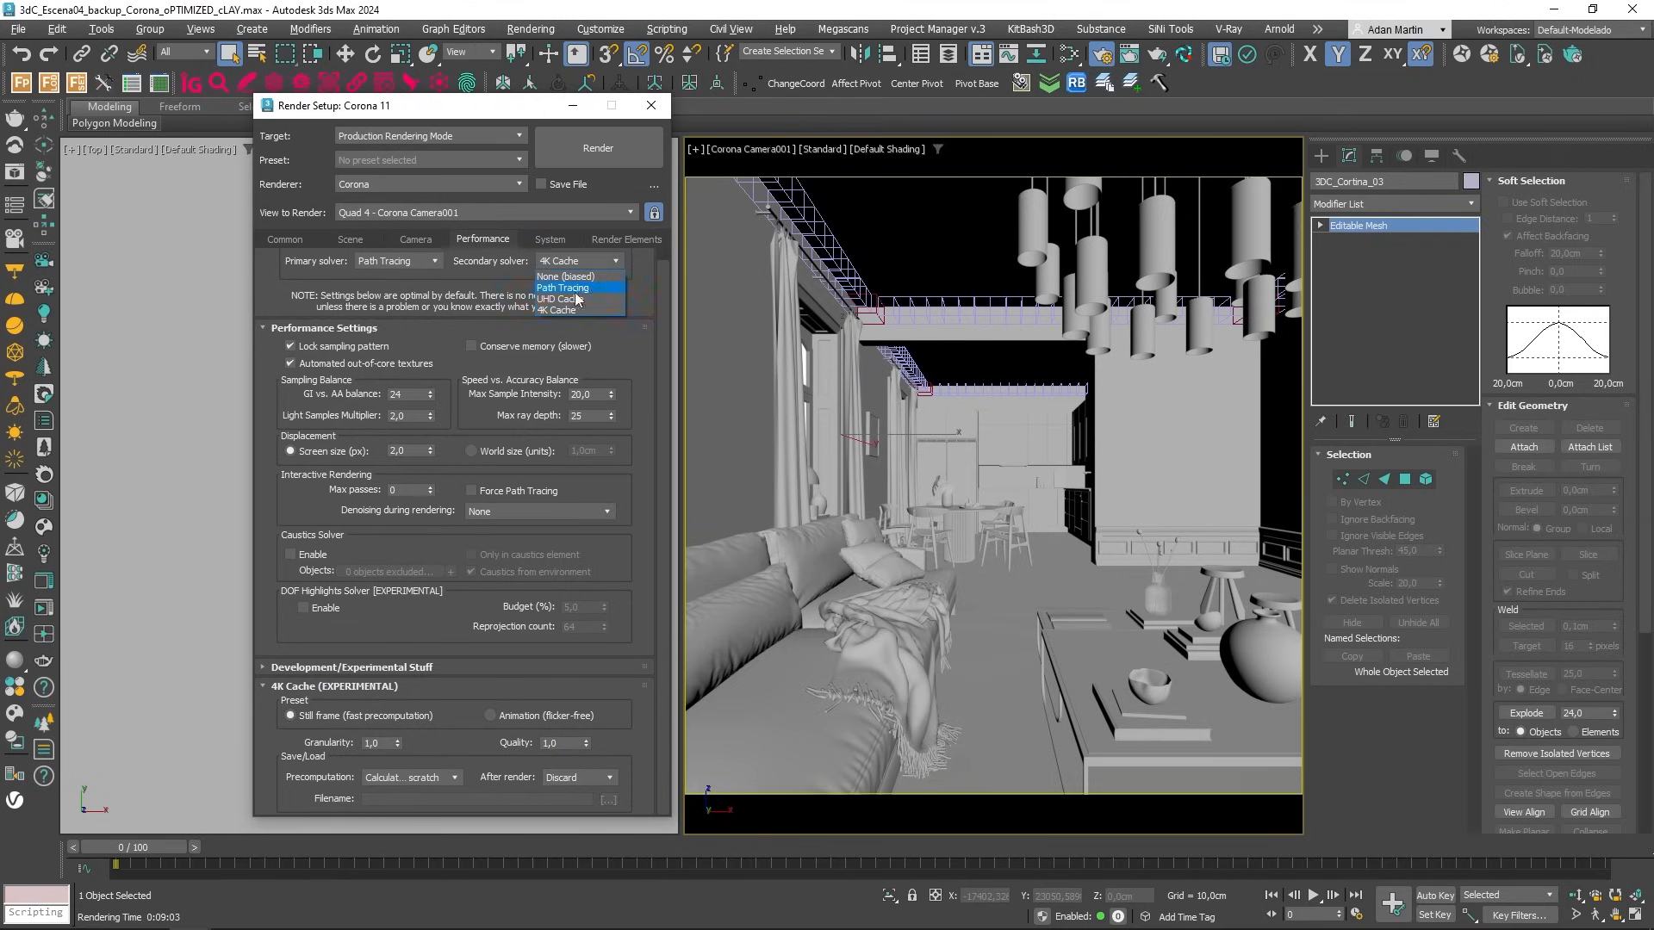
{"action": "left_click", "coordinate": [634, 389]}
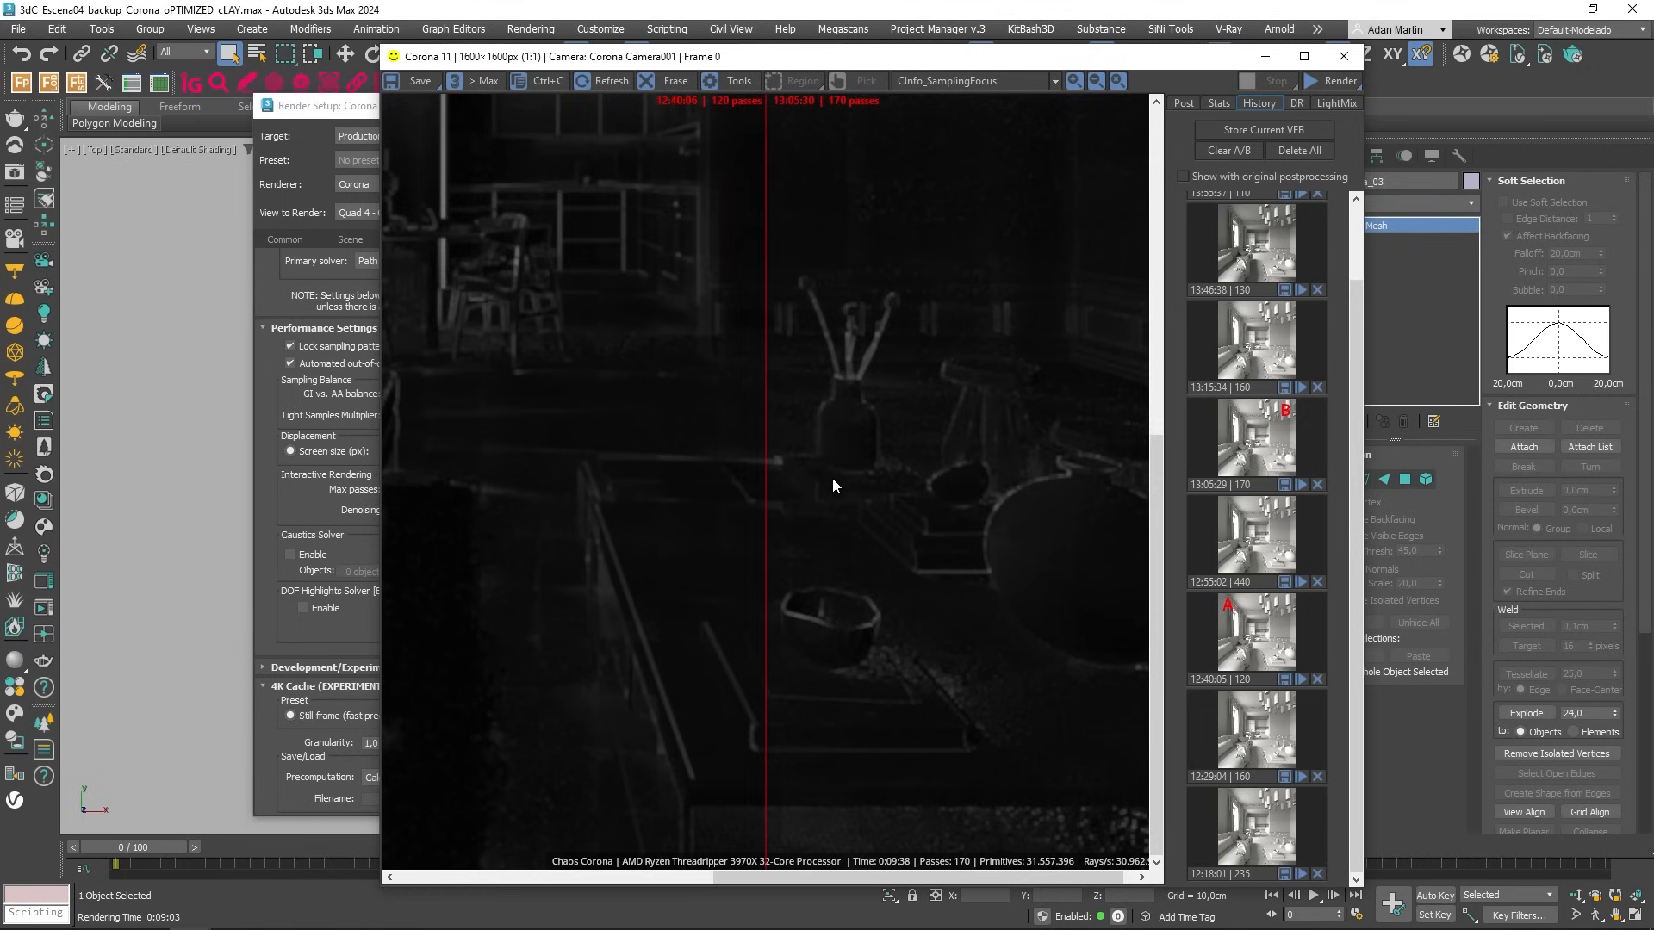
Compare the 12:40:05 and 13:05:29 renders in the CInfo_SamplingFocus element, sweeping the A/B divider across the coffee table area
{"action": "scroll", "coordinate": [773, 486], "scroll_direction": "down", "scroll_amount": 1}
{"action": "left_click_drag", "start_coordinate": [906, 514], "coordinate": [826, 505]}
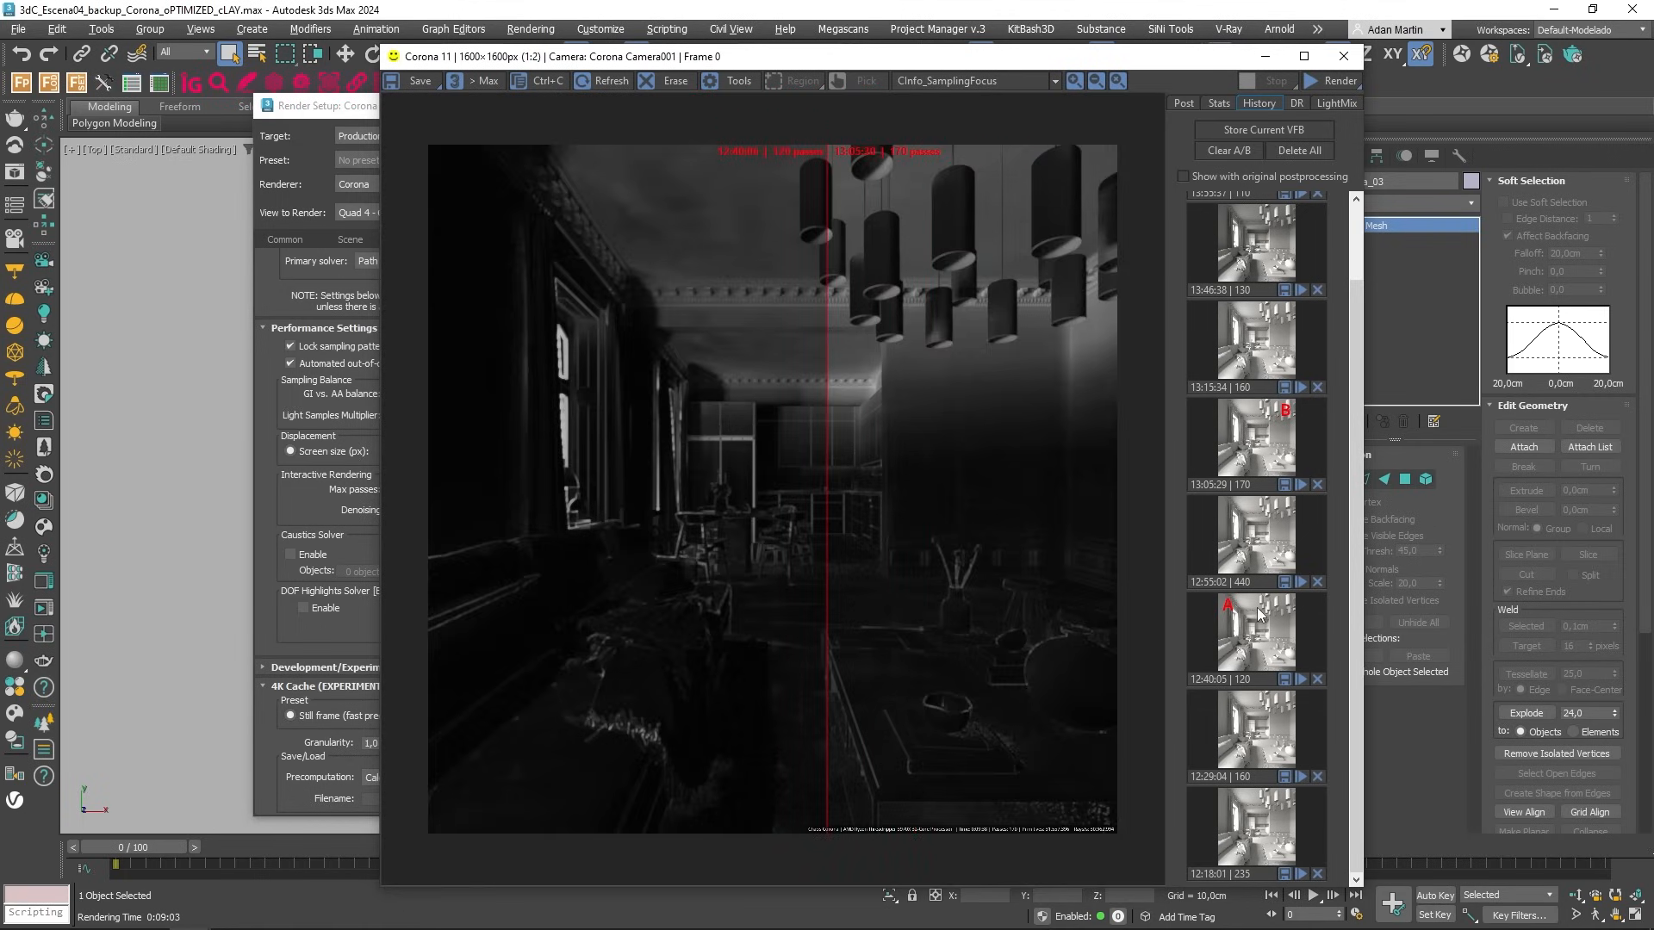
{"action": "scroll", "coordinate": [1040, 797], "scroll_direction": "up", "scroll_amount": 1}
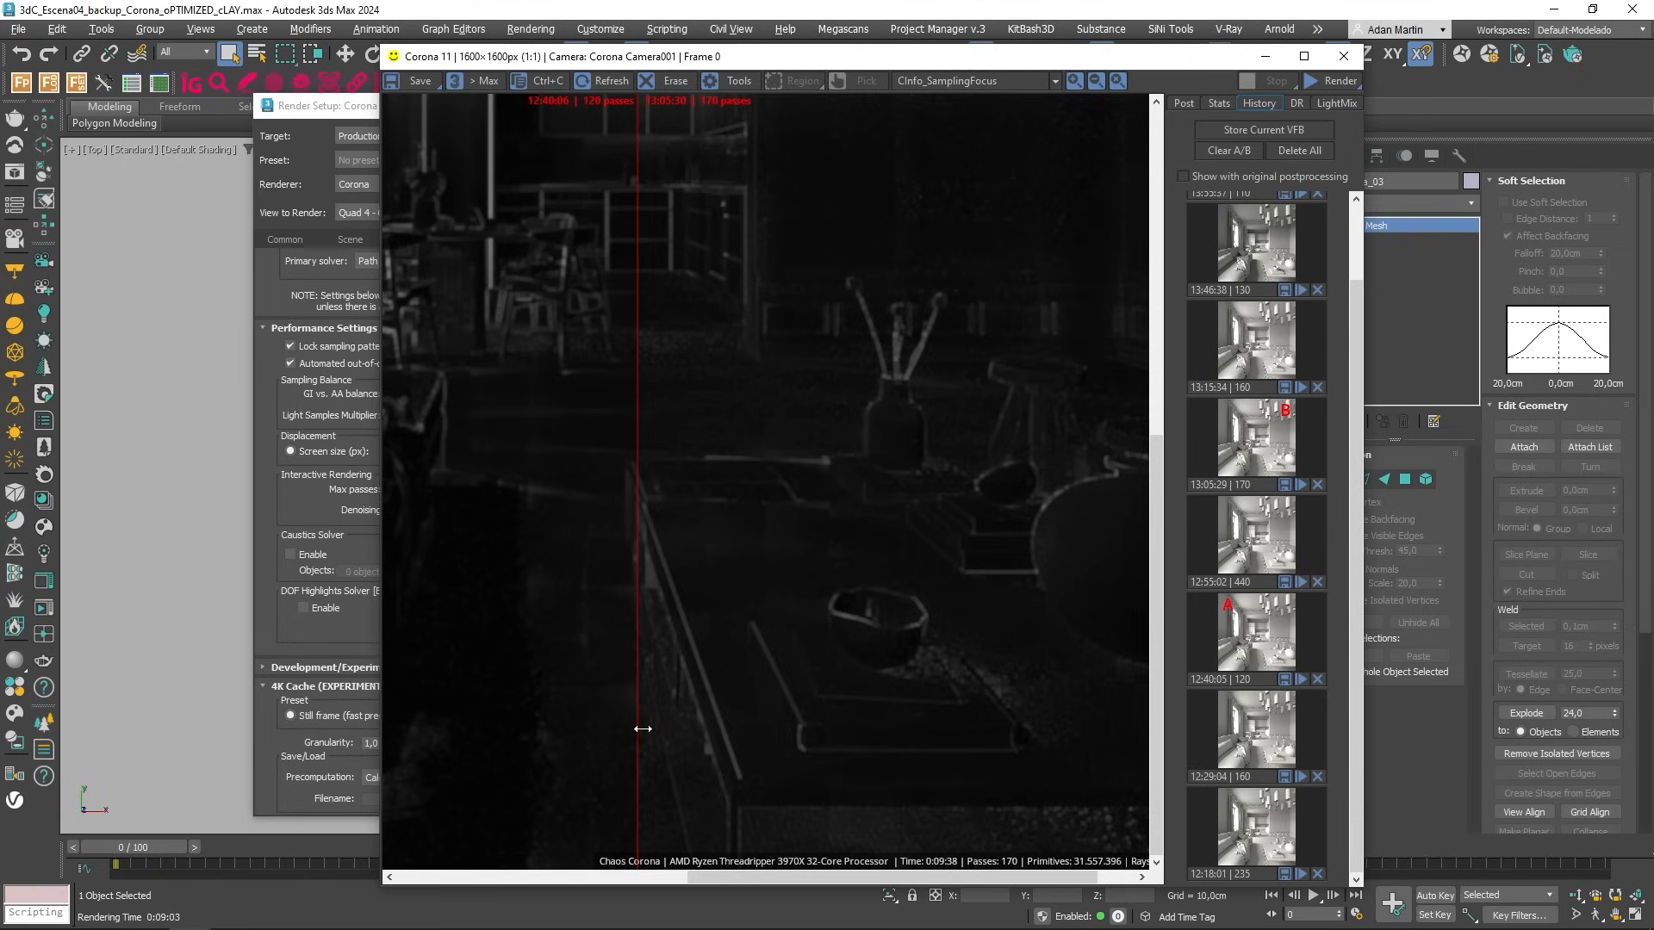
{"action": "left_click_drag", "start_coordinate": [643, 728], "coordinate": [889, 729]}
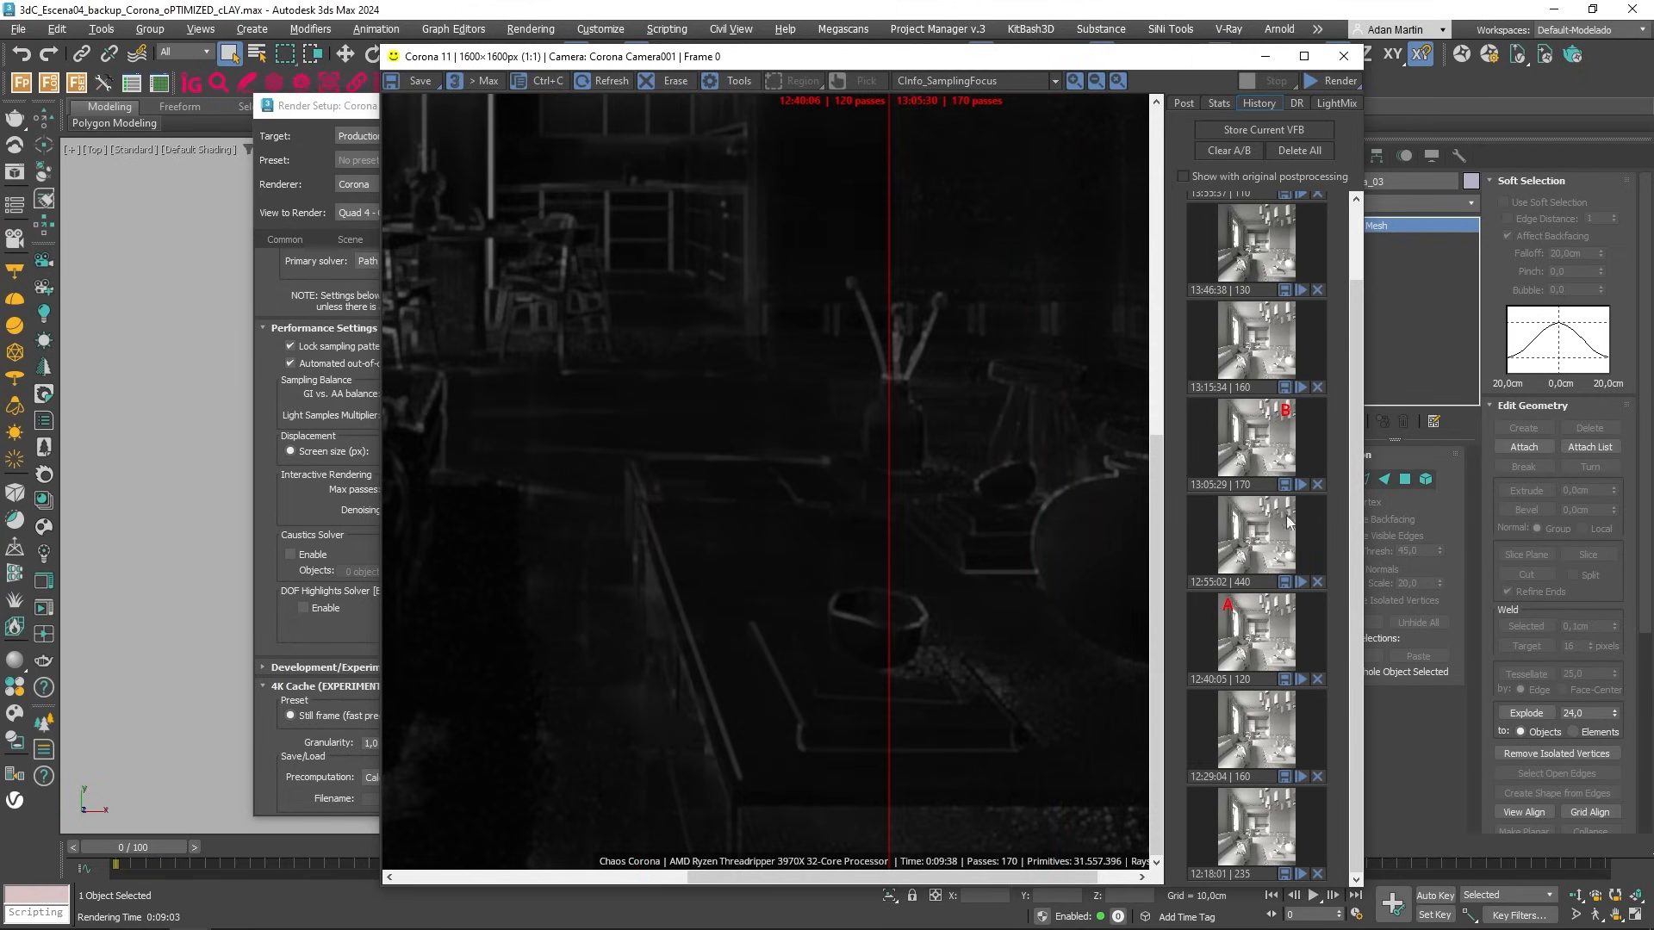
{"action": "left_click_drag", "start_coordinate": [893, 627], "coordinate": [736, 627]}
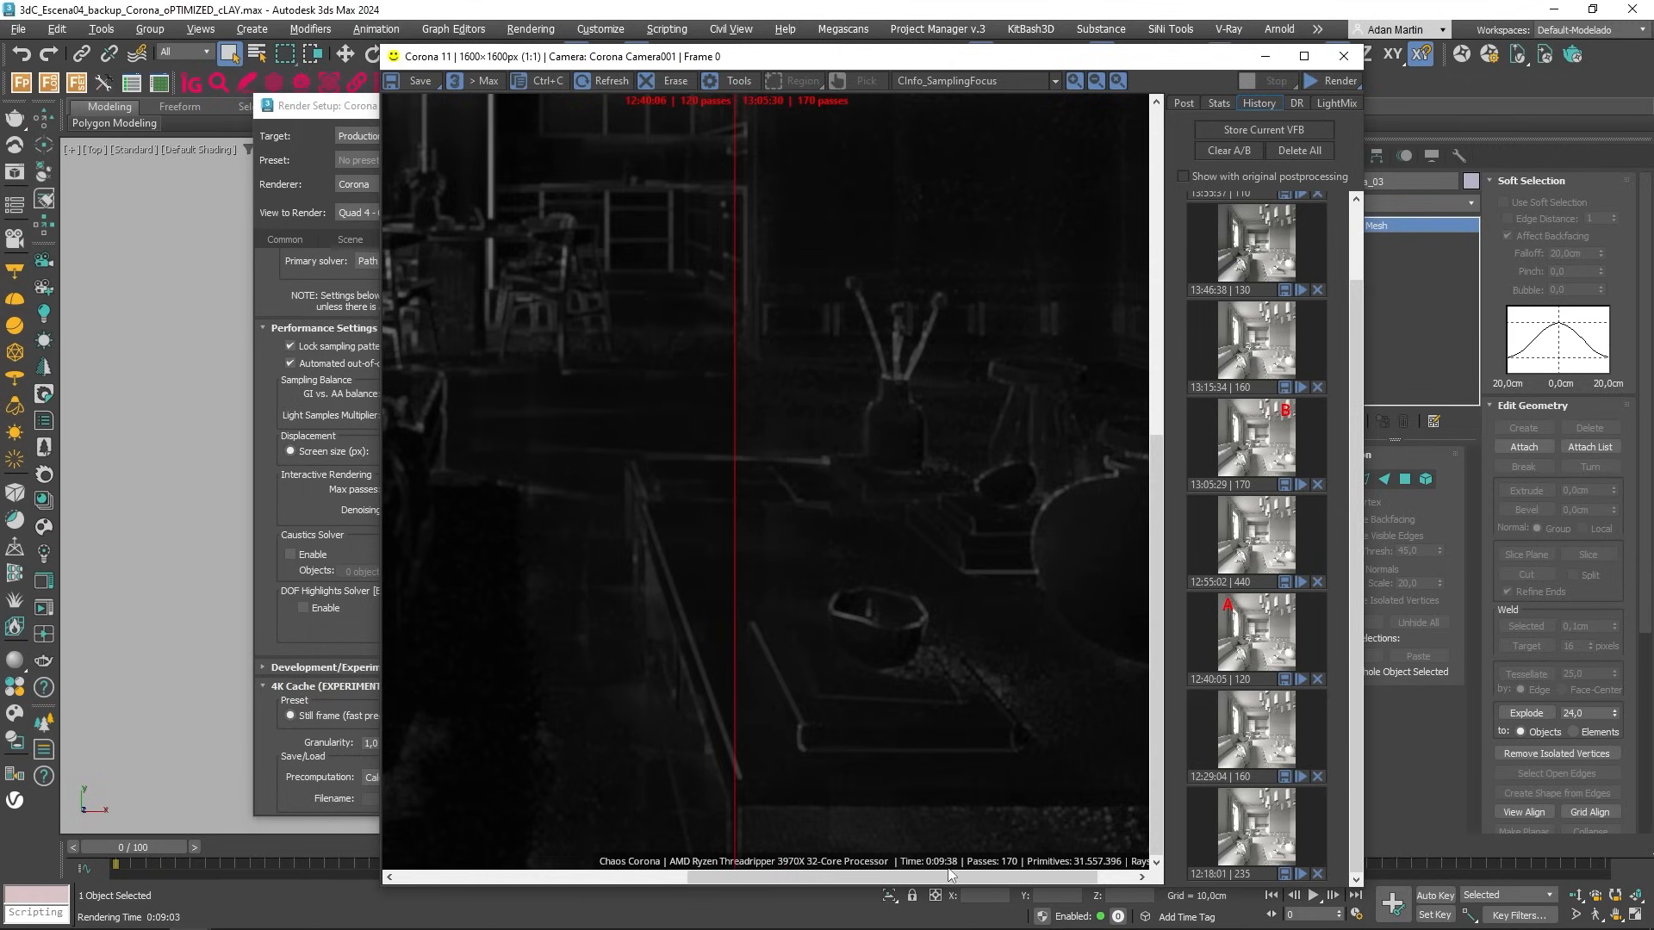
Set the 13:15:34 history render as image B, compare its sampling focus and render stamp with the 12:40:05 render, and close the frame buffer
{"action": "right_click", "coordinate": [1278, 326]}
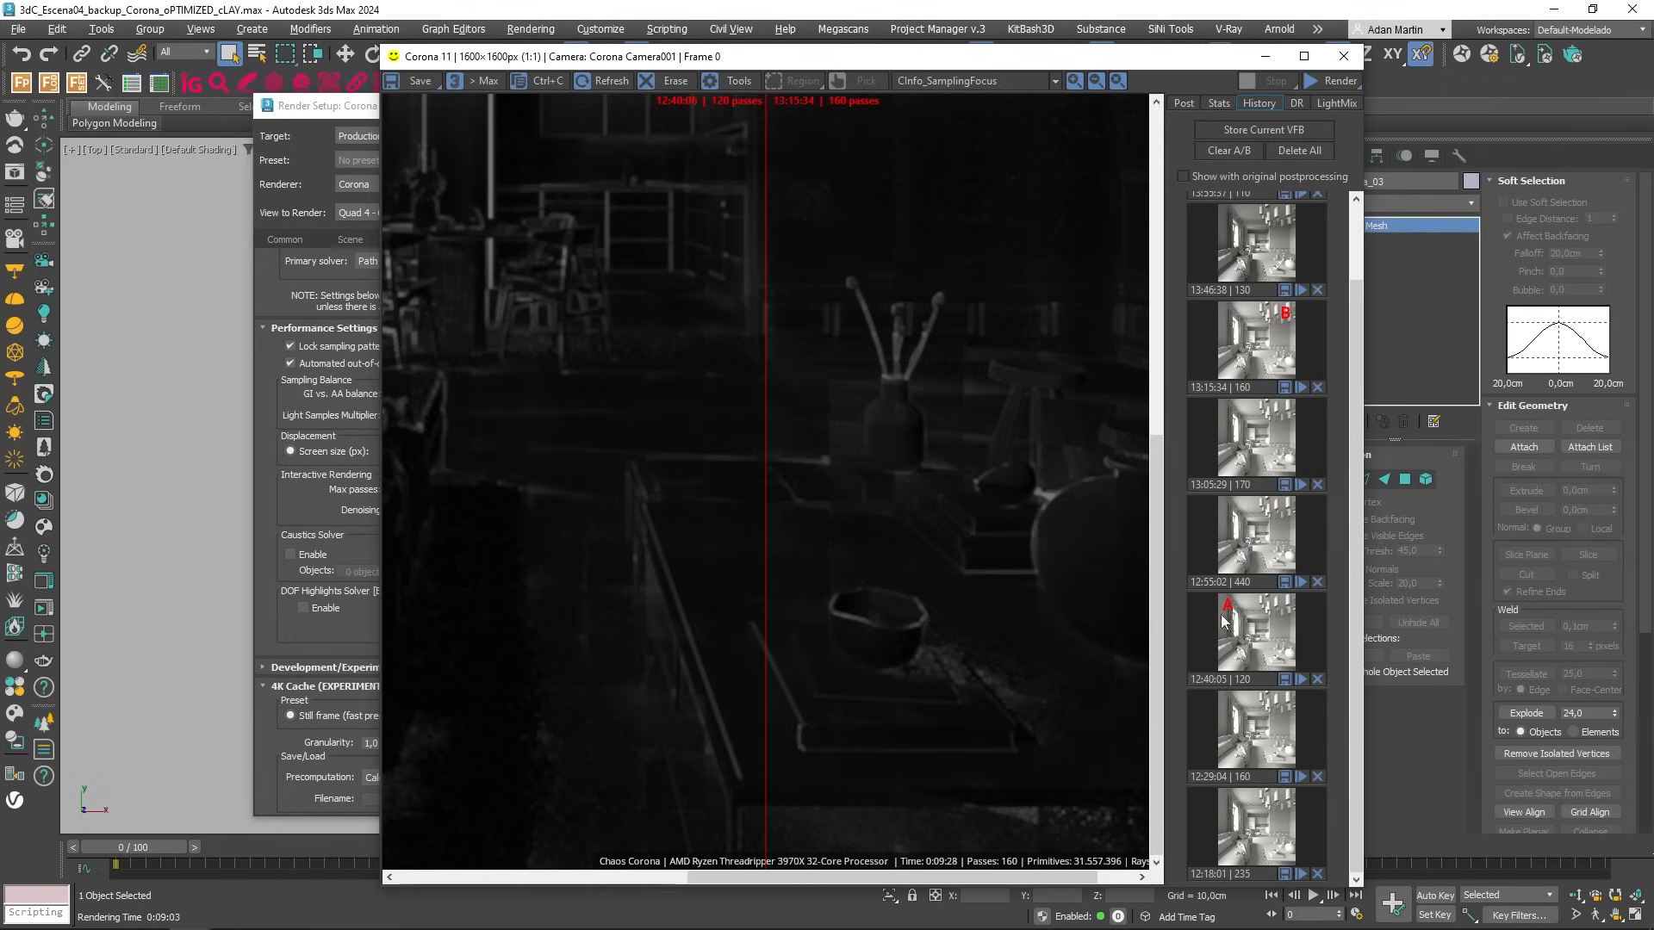
{"action": "scroll", "coordinate": [999, 796], "scroll_direction": "down", "scroll_amount": 1}
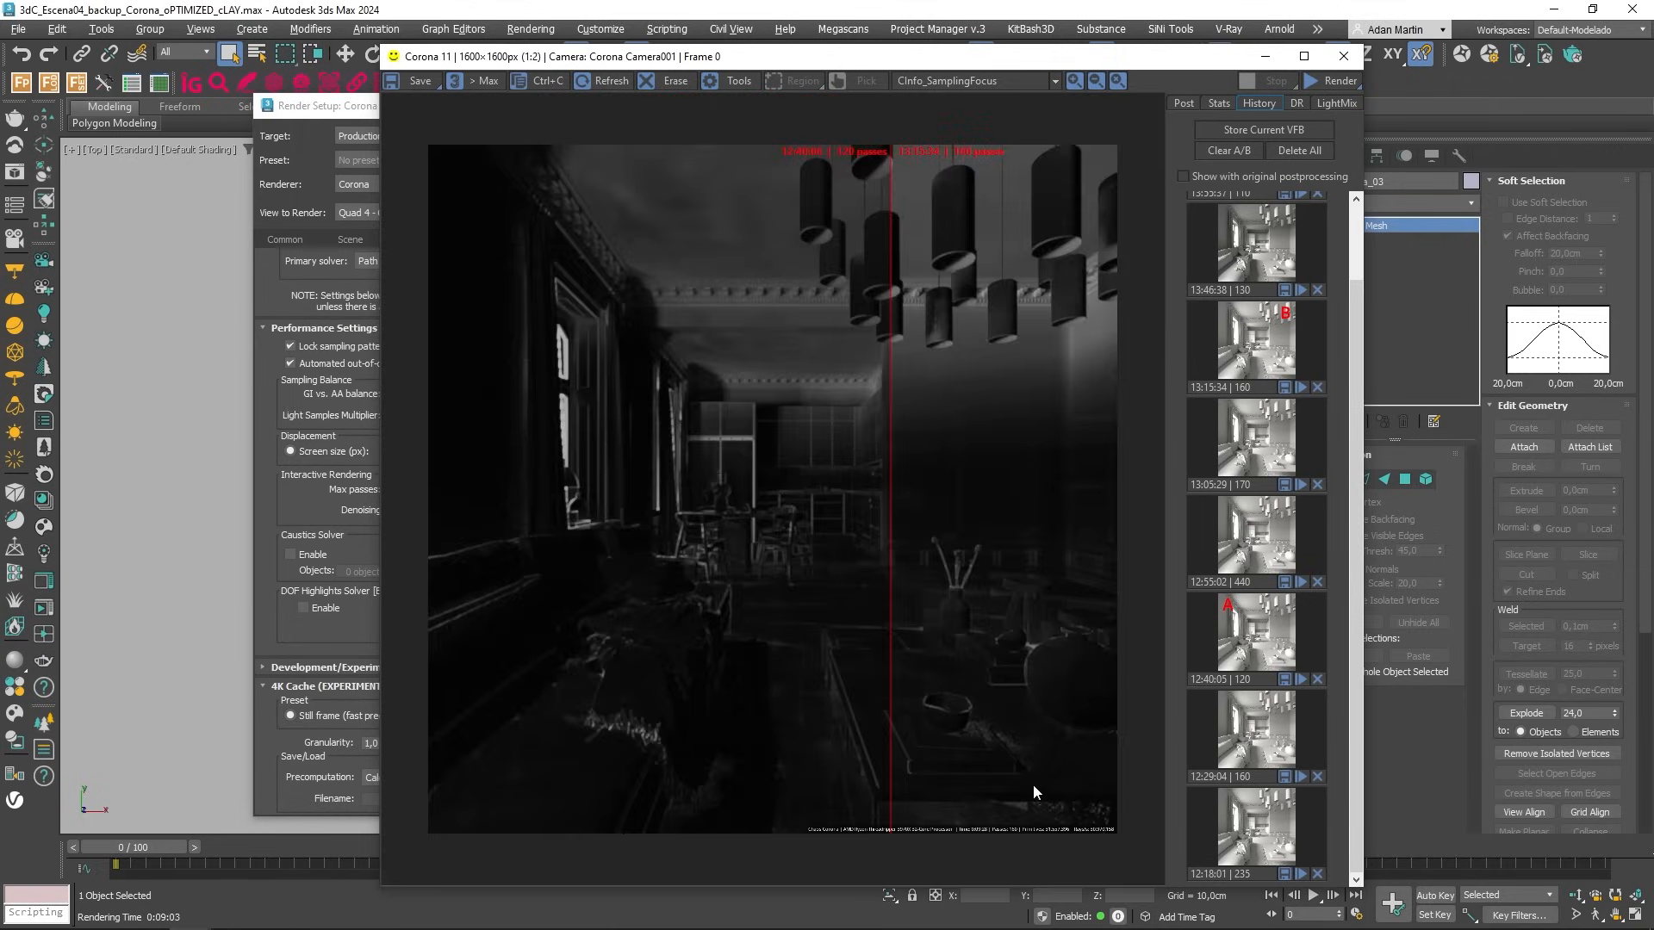
{"action": "scroll", "coordinate": [1000, 803], "scroll_direction": "up", "scroll_amount": 2}
{"action": "middle_click_drag", "start_coordinate": [994, 834], "coordinate": [976, 479]}
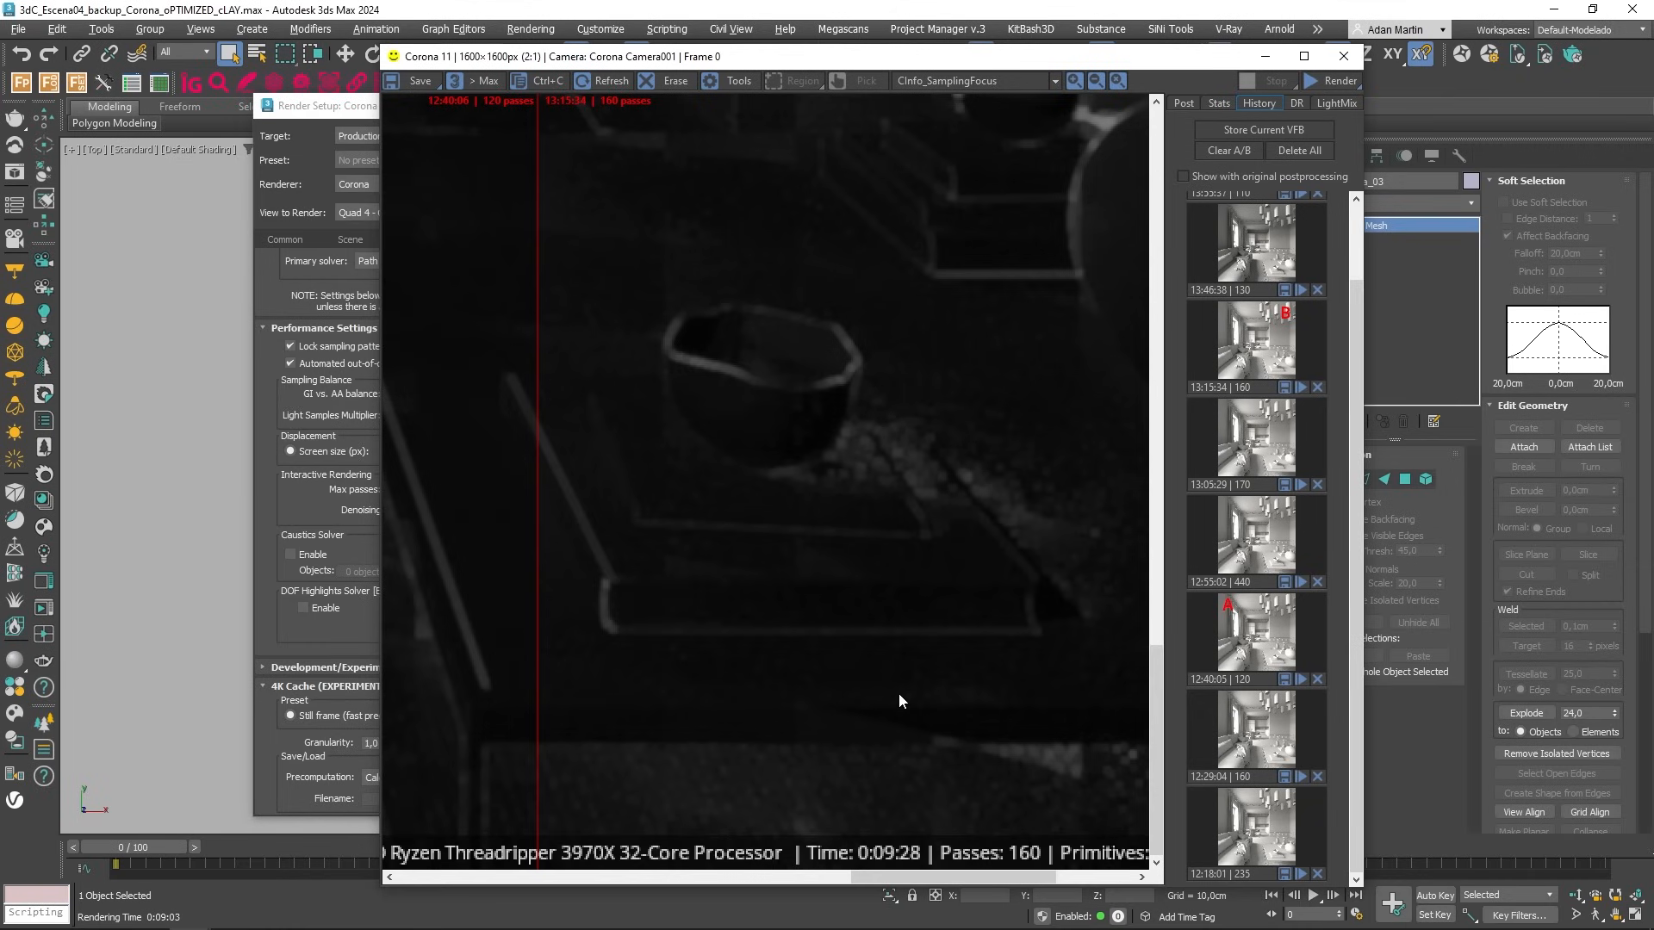
{"action": "scroll", "coordinate": [892, 659], "scroll_direction": "down", "scroll_amount": 1}
{"action": "scroll", "coordinate": [887, 648], "scroll_direction": "down", "scroll_amount": 1}
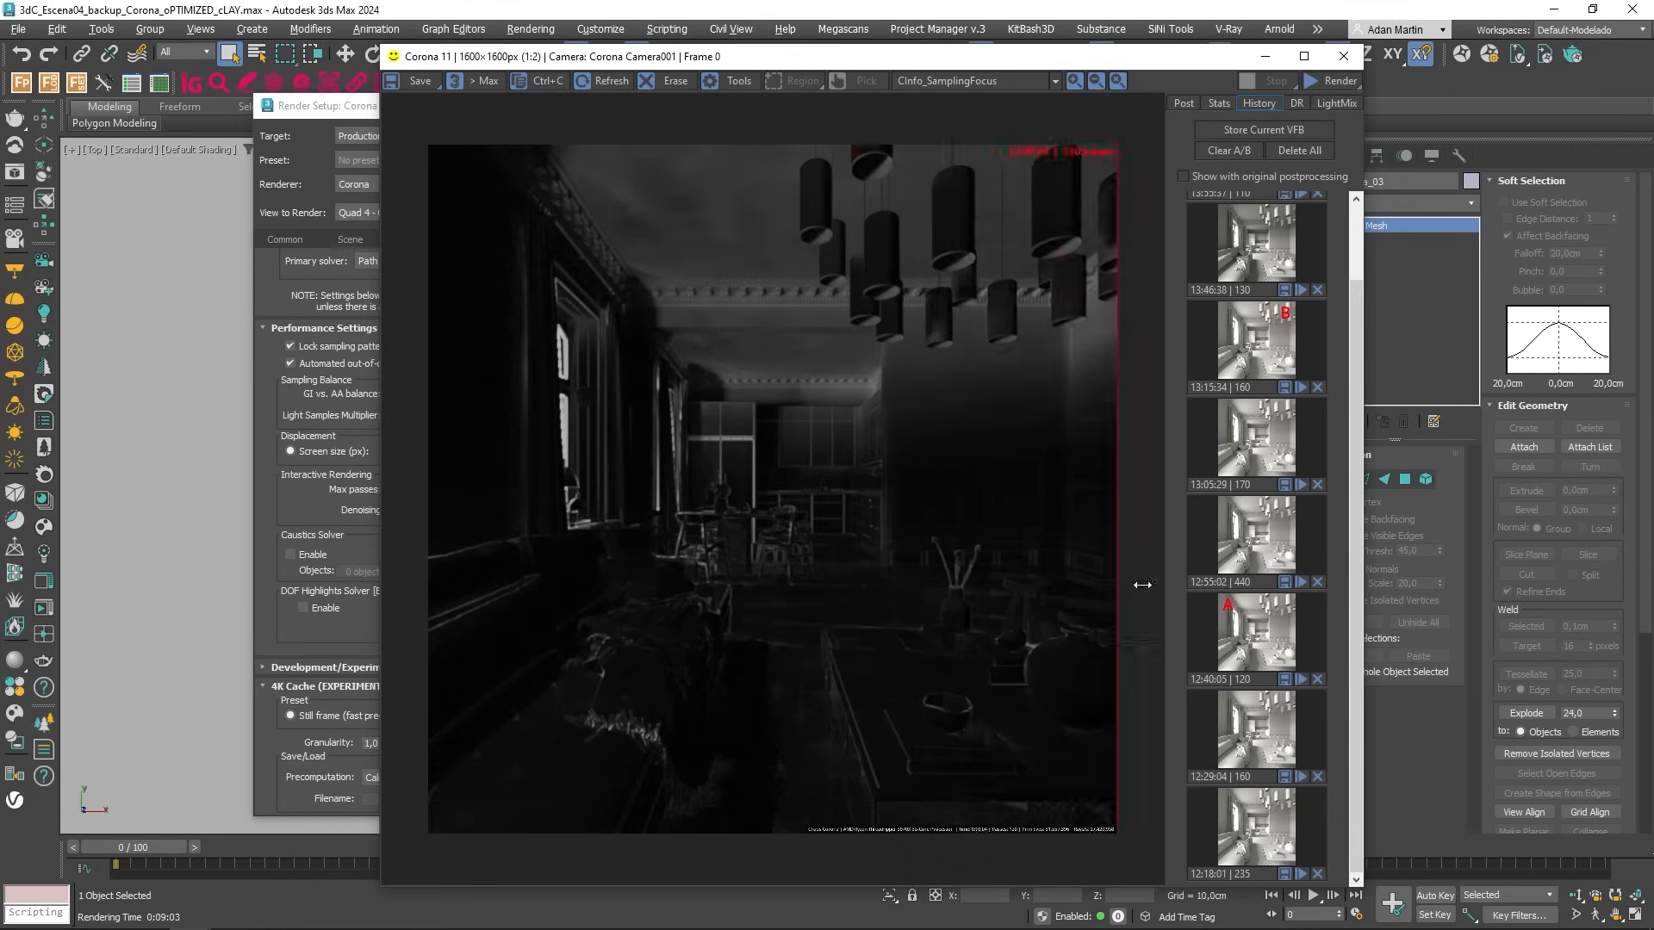
{"action": "left_click_drag", "start_coordinate": [1143, 585], "coordinate": [344, 621]}
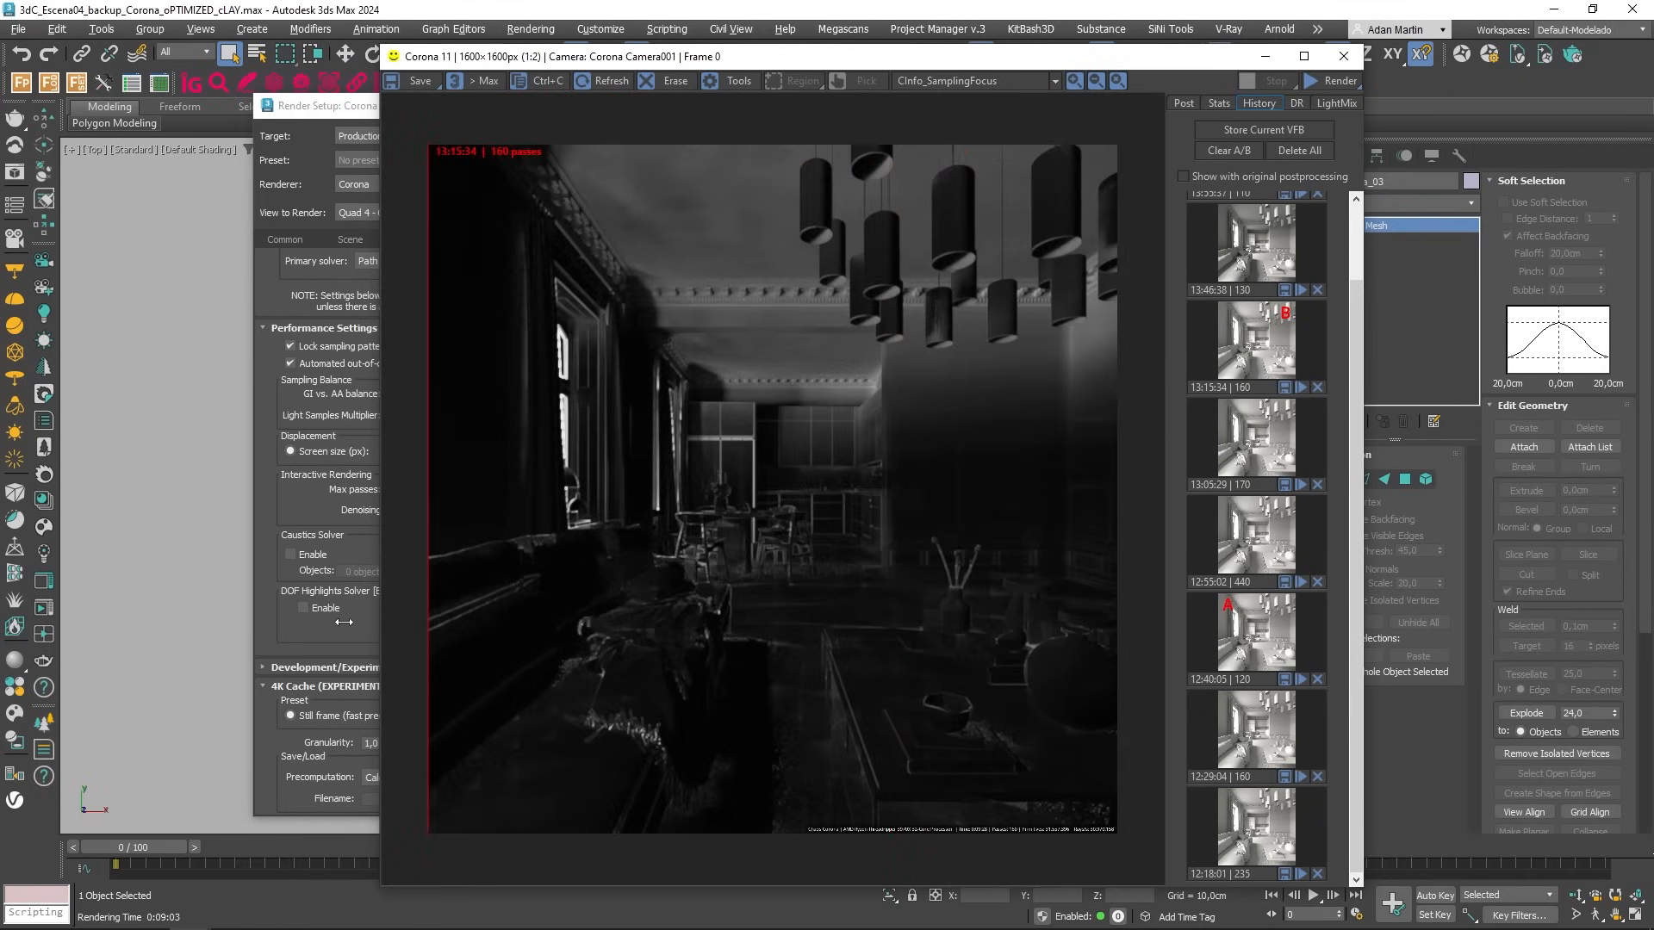
{"action": "left_click", "coordinate": [1344, 57]}
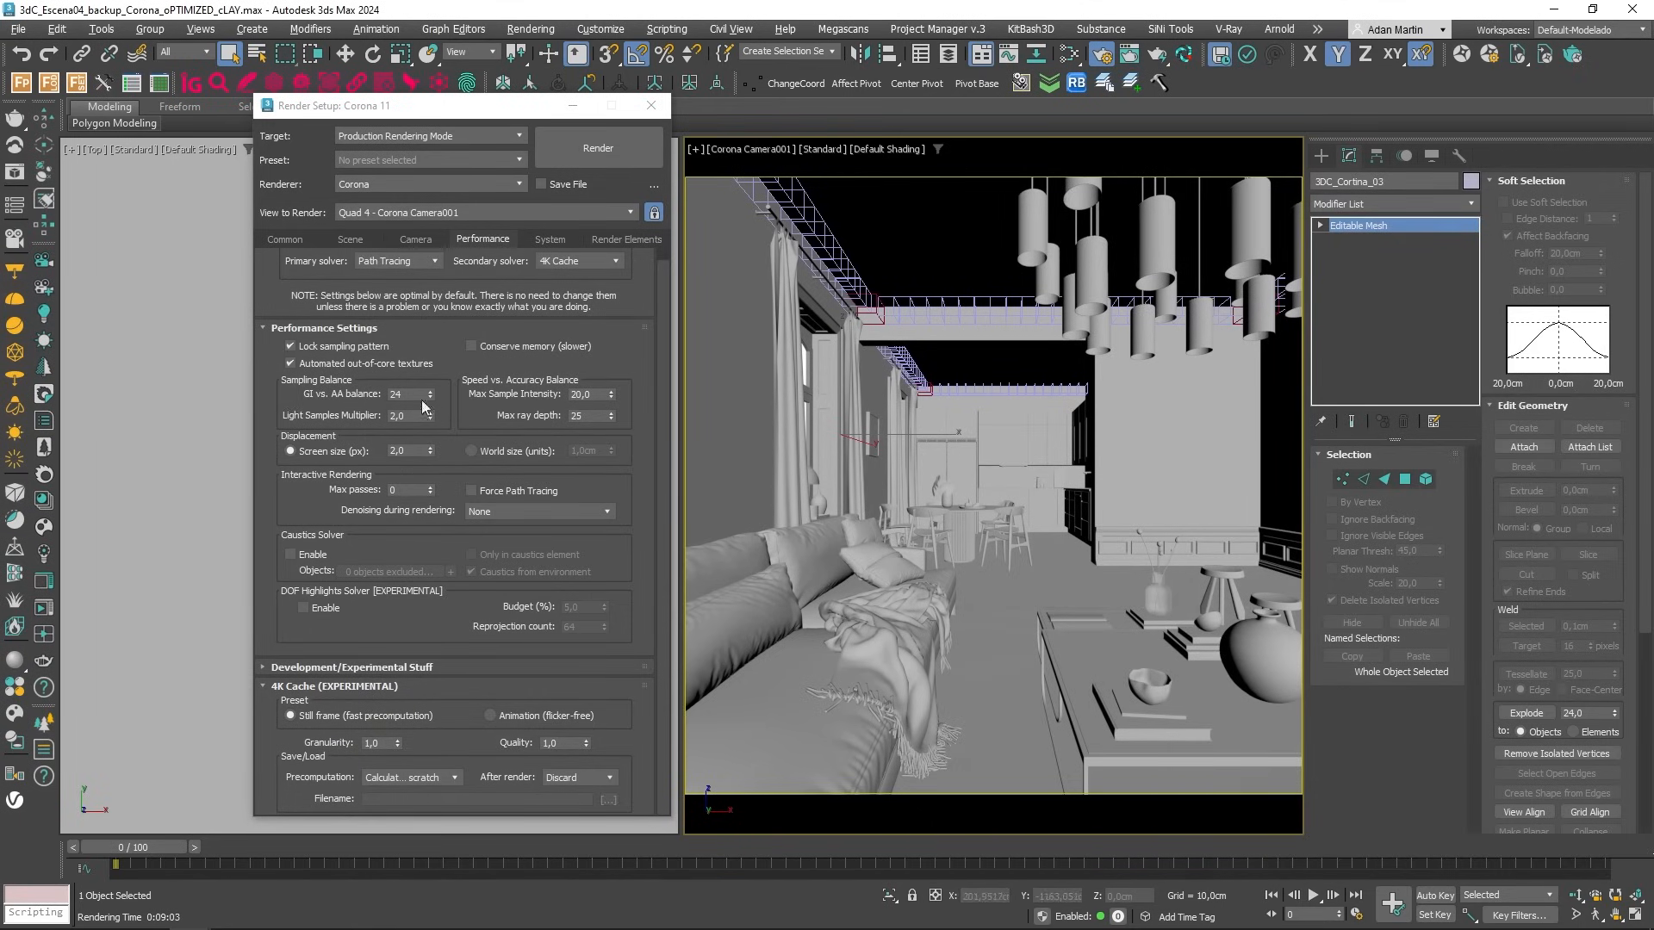
Review the Corona System Settings dialog and accept it without changes
{"action": "left_click", "coordinate": [558, 239]}
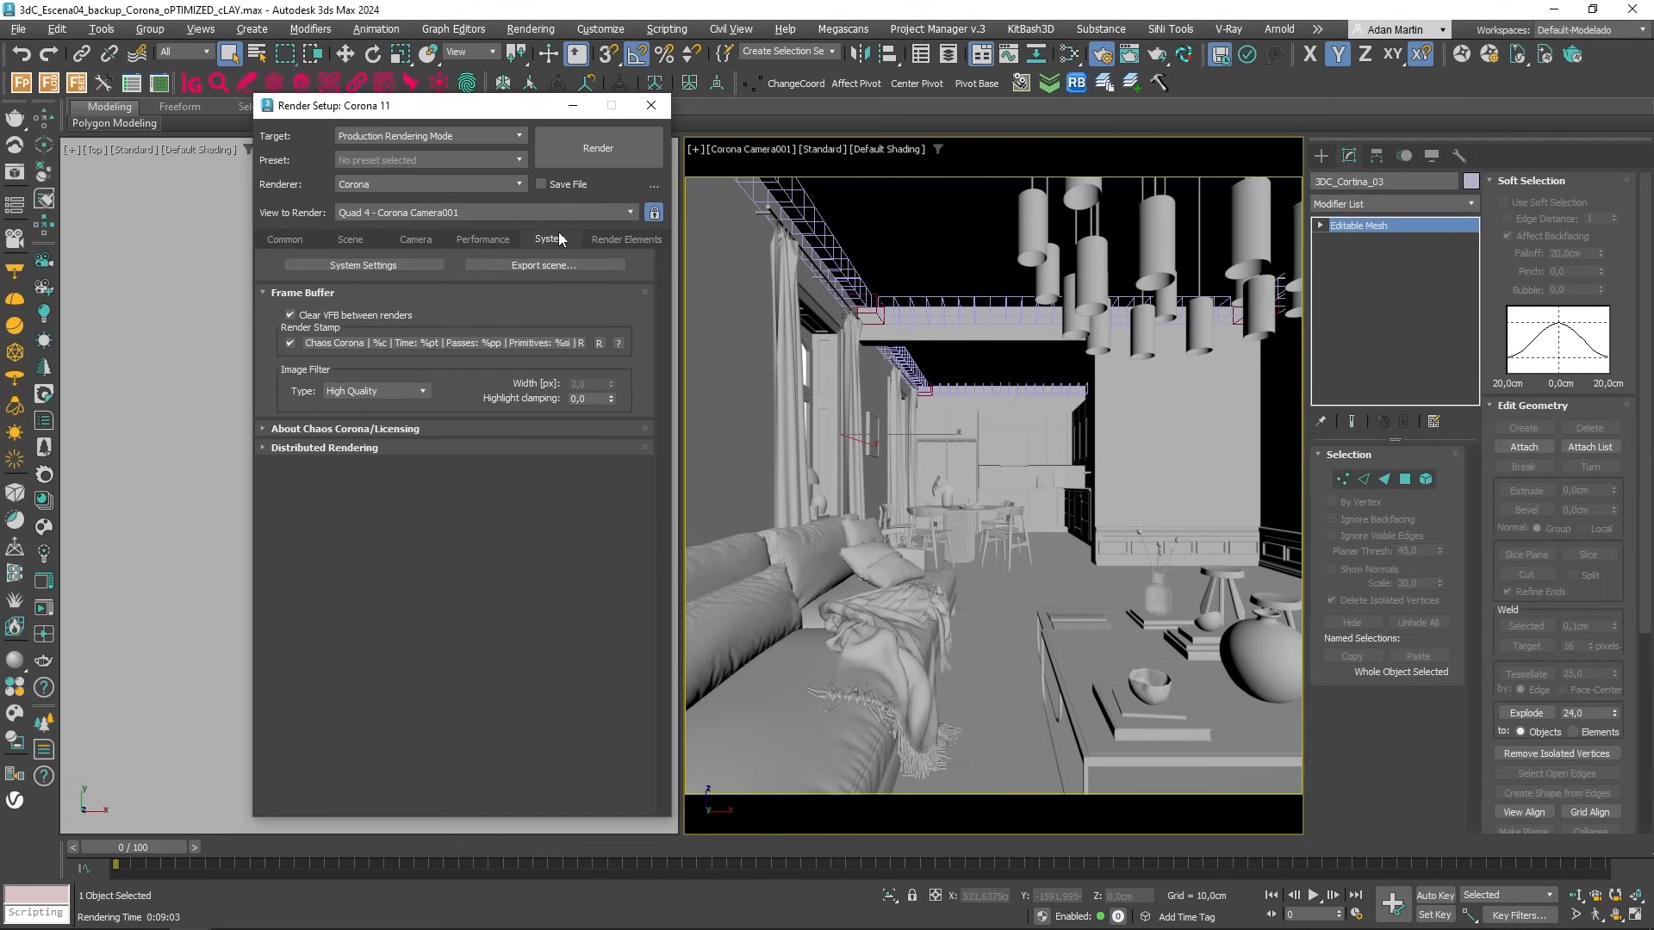
{"action": "left_click", "coordinate": [363, 267]}
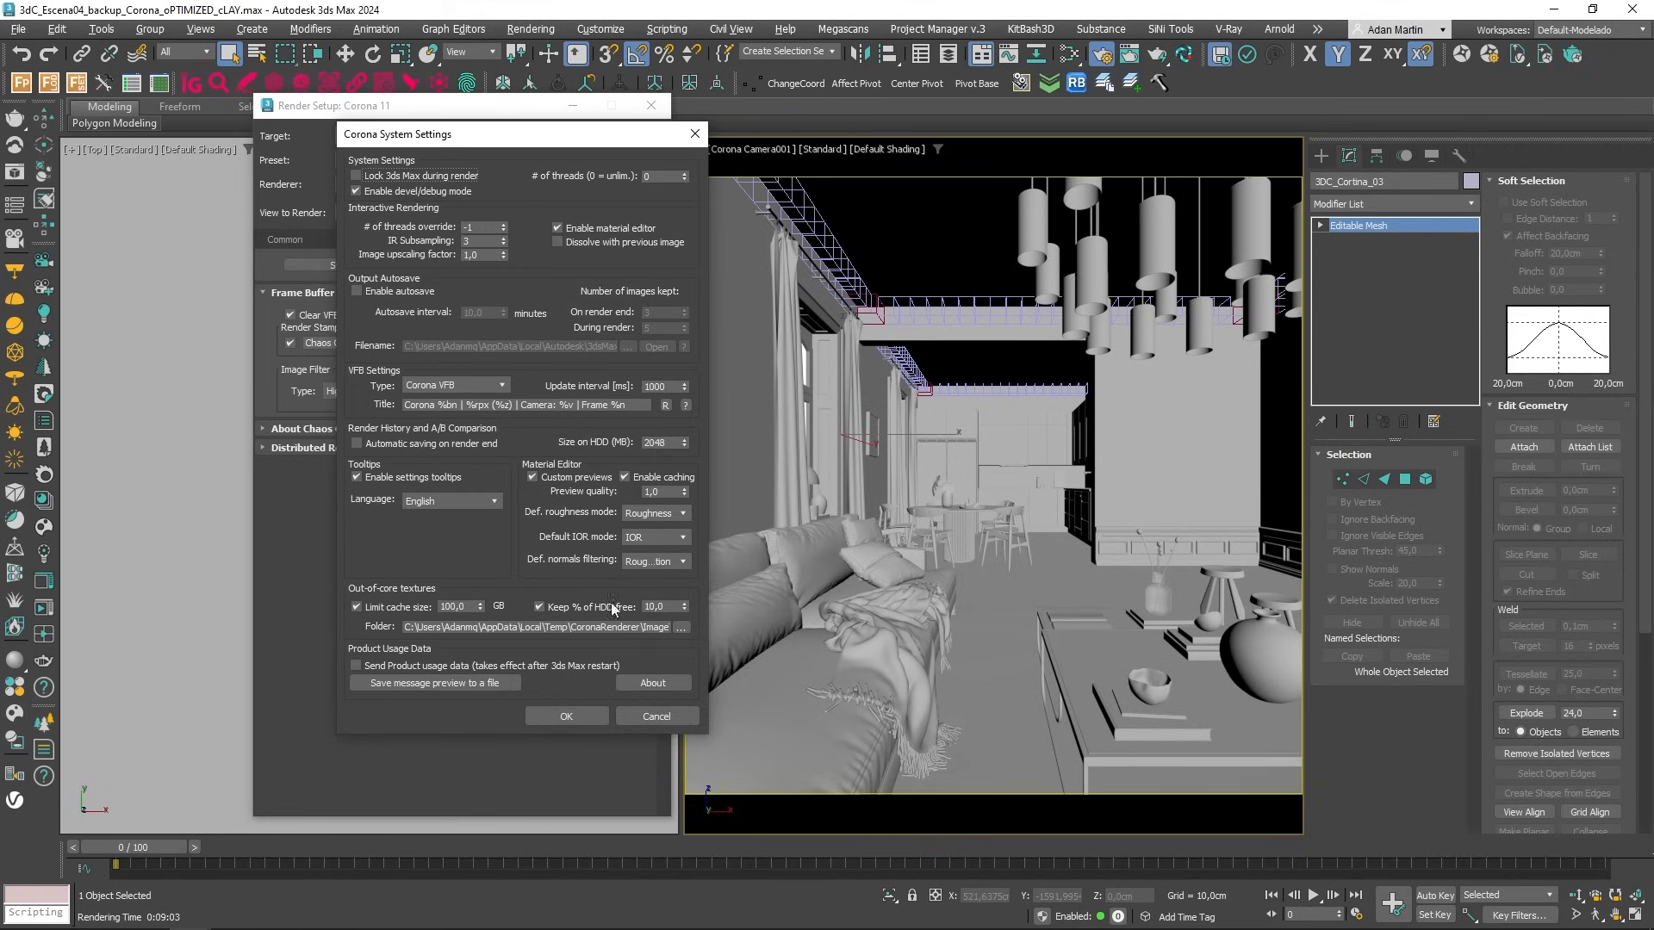
{"action": "left_click", "coordinate": [587, 717]}
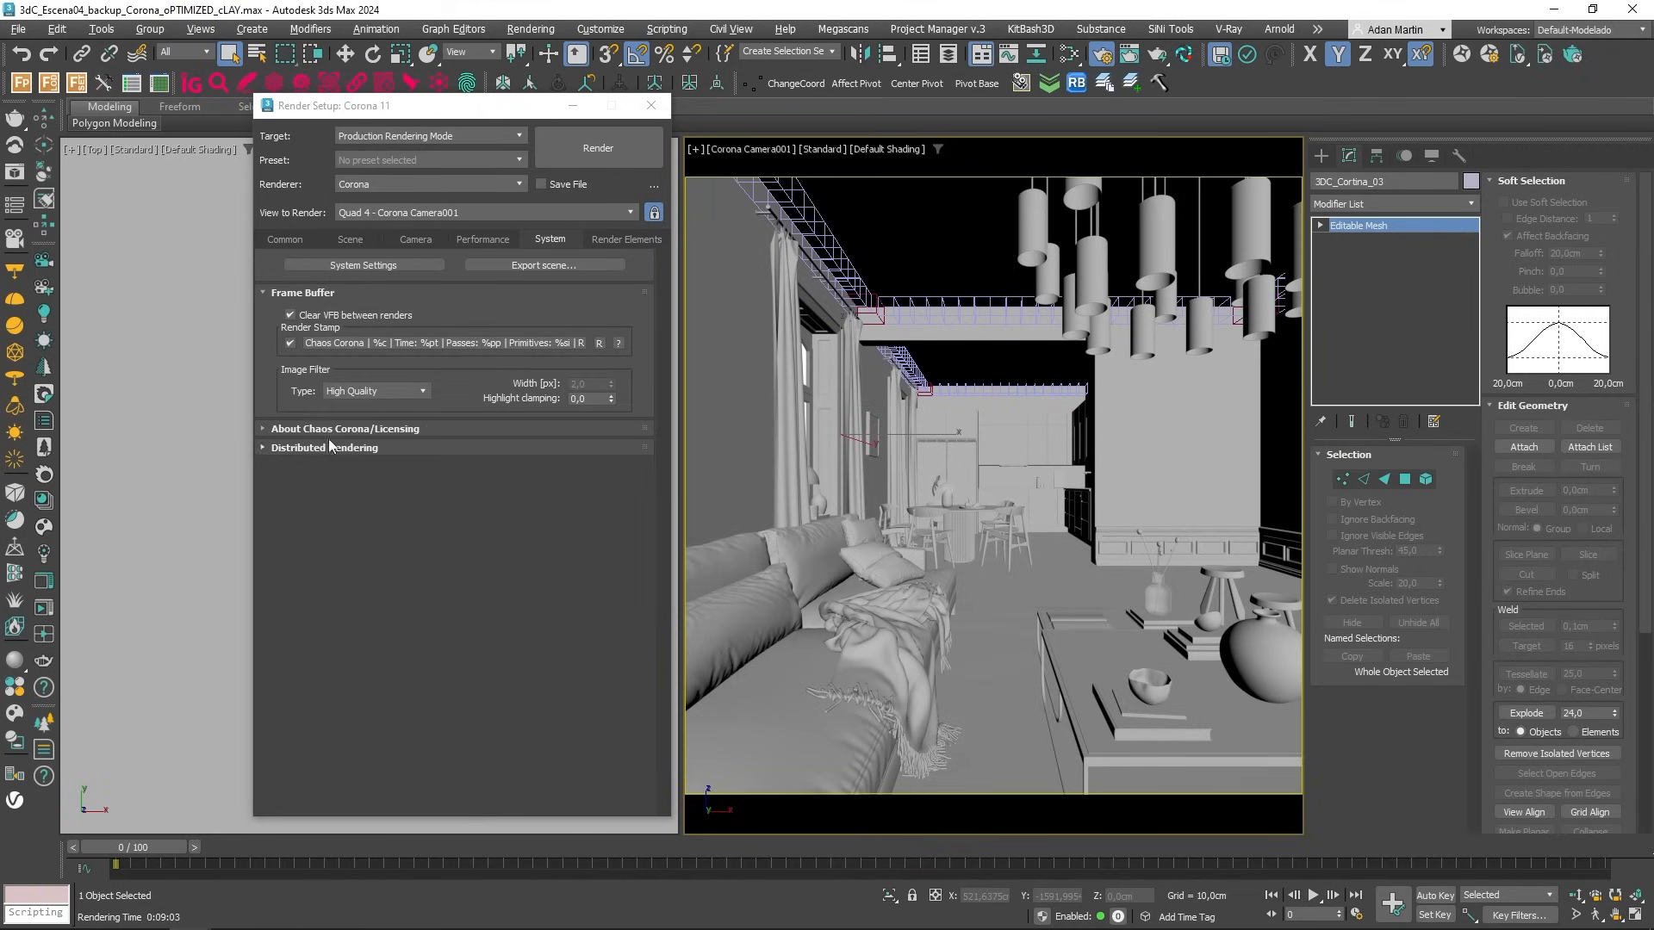
Review the Development/Experimental Stuff performance settings, and collapse them along with the 4K Cache settings
{"action": "left_click", "coordinate": [474, 237]}
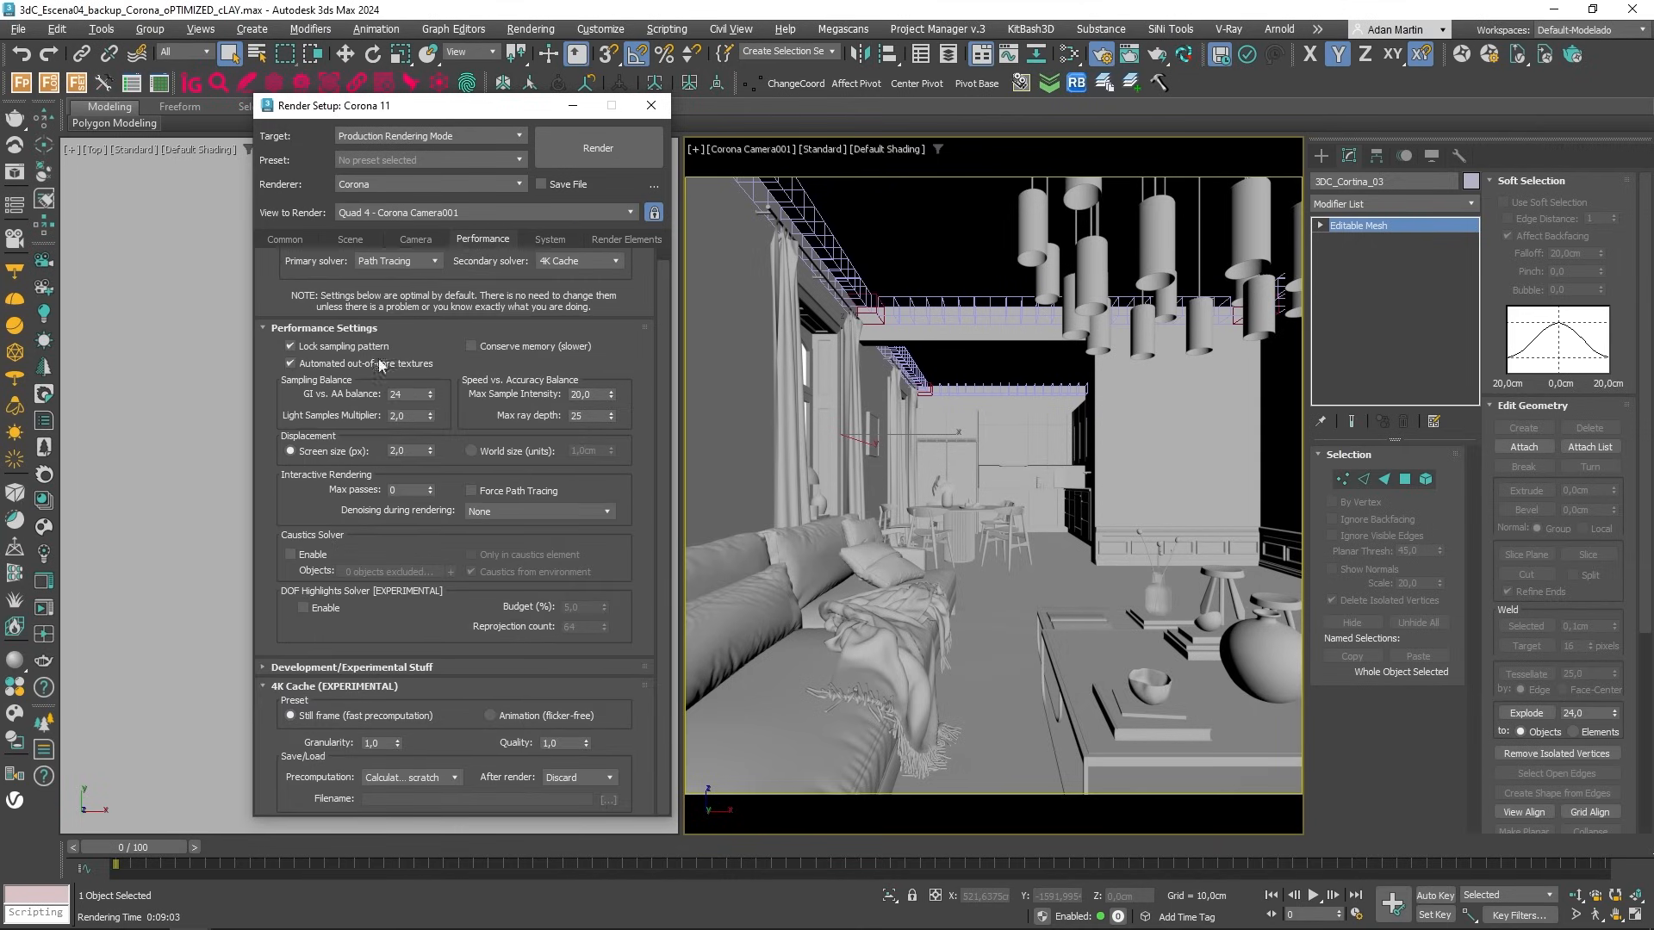
{"action": "left_click", "coordinate": [293, 669]}
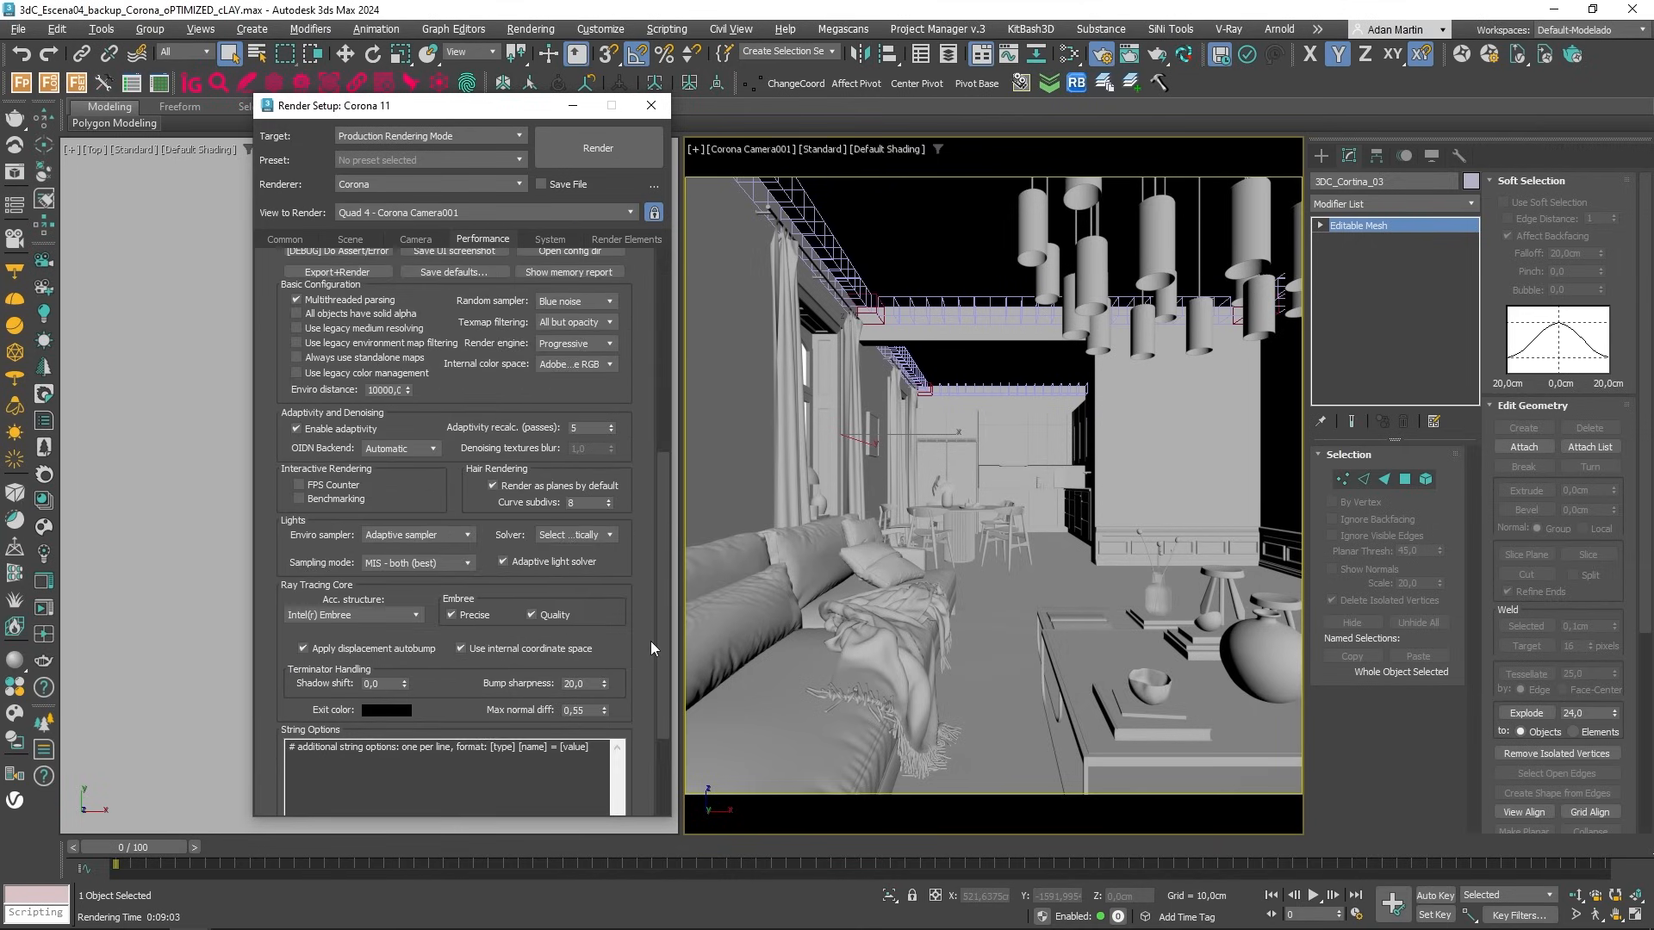
{"action": "mouse_move", "coordinate": [654, 649]}
{"action": "left_mouse_down"}
{"action": "mouse_move", "coordinate": [650, 529]}
{"action": "mouse_move", "coordinate": [618, 705]}
{"action": "mouse_move", "coordinate": [623, 661]}
{"action": "left_mouse_up"}
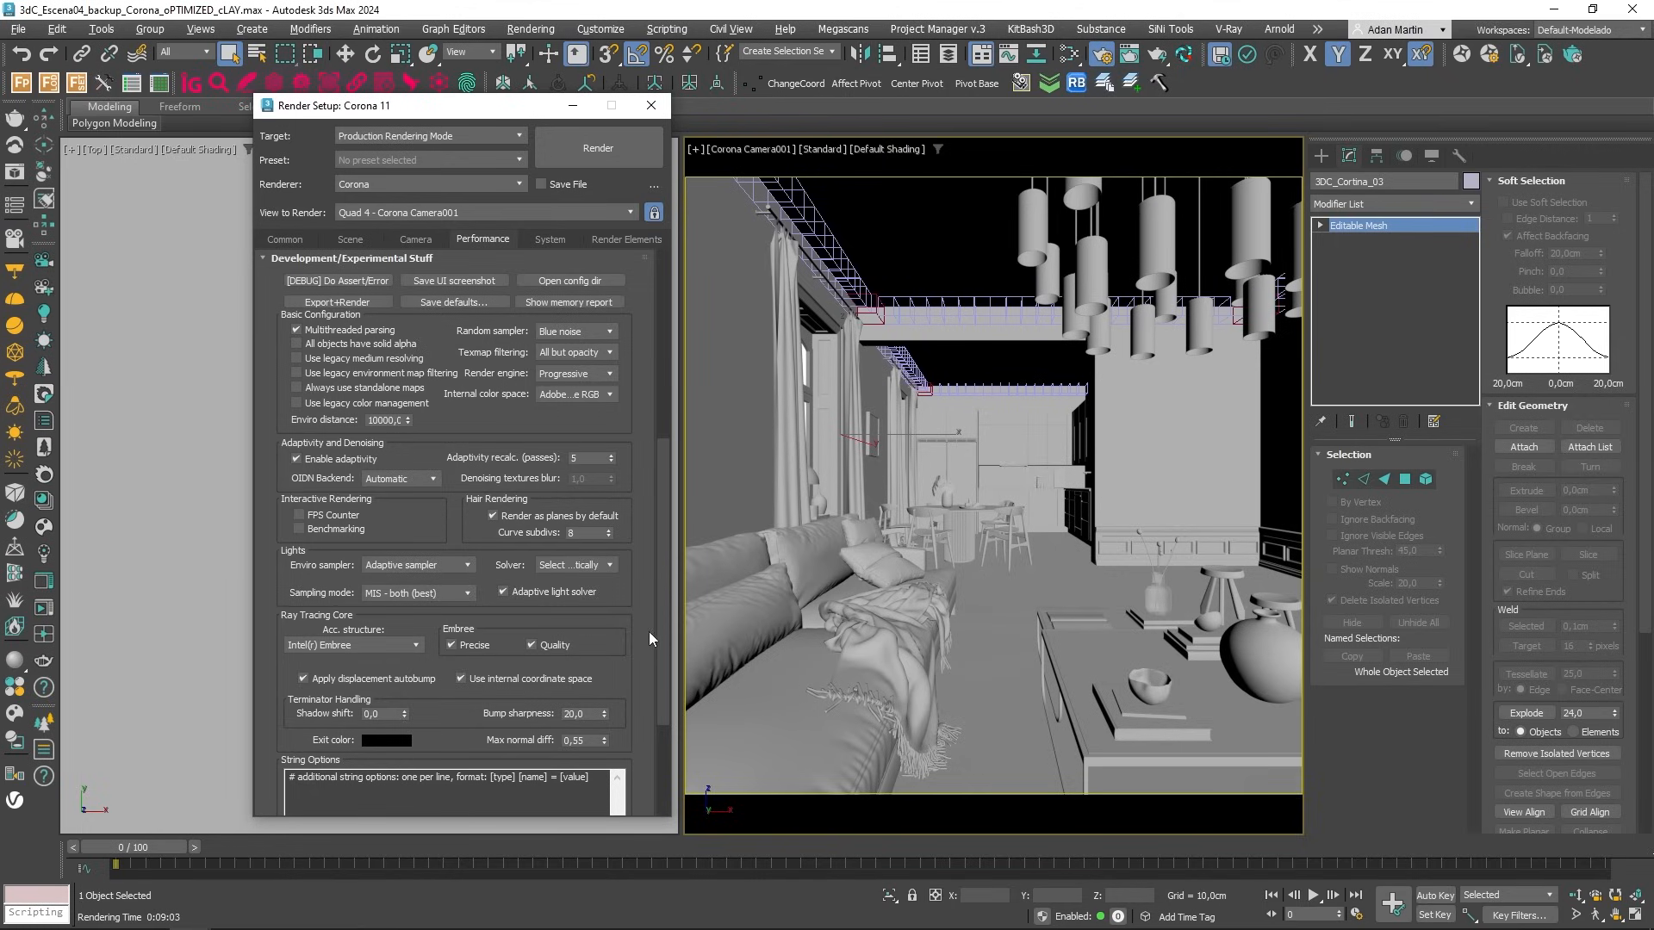
{"action": "left_click", "coordinate": [297, 258]}
{"action": "scroll", "coordinate": [661, 485], "scroll_direction": "up", "scroll_amount": 1}
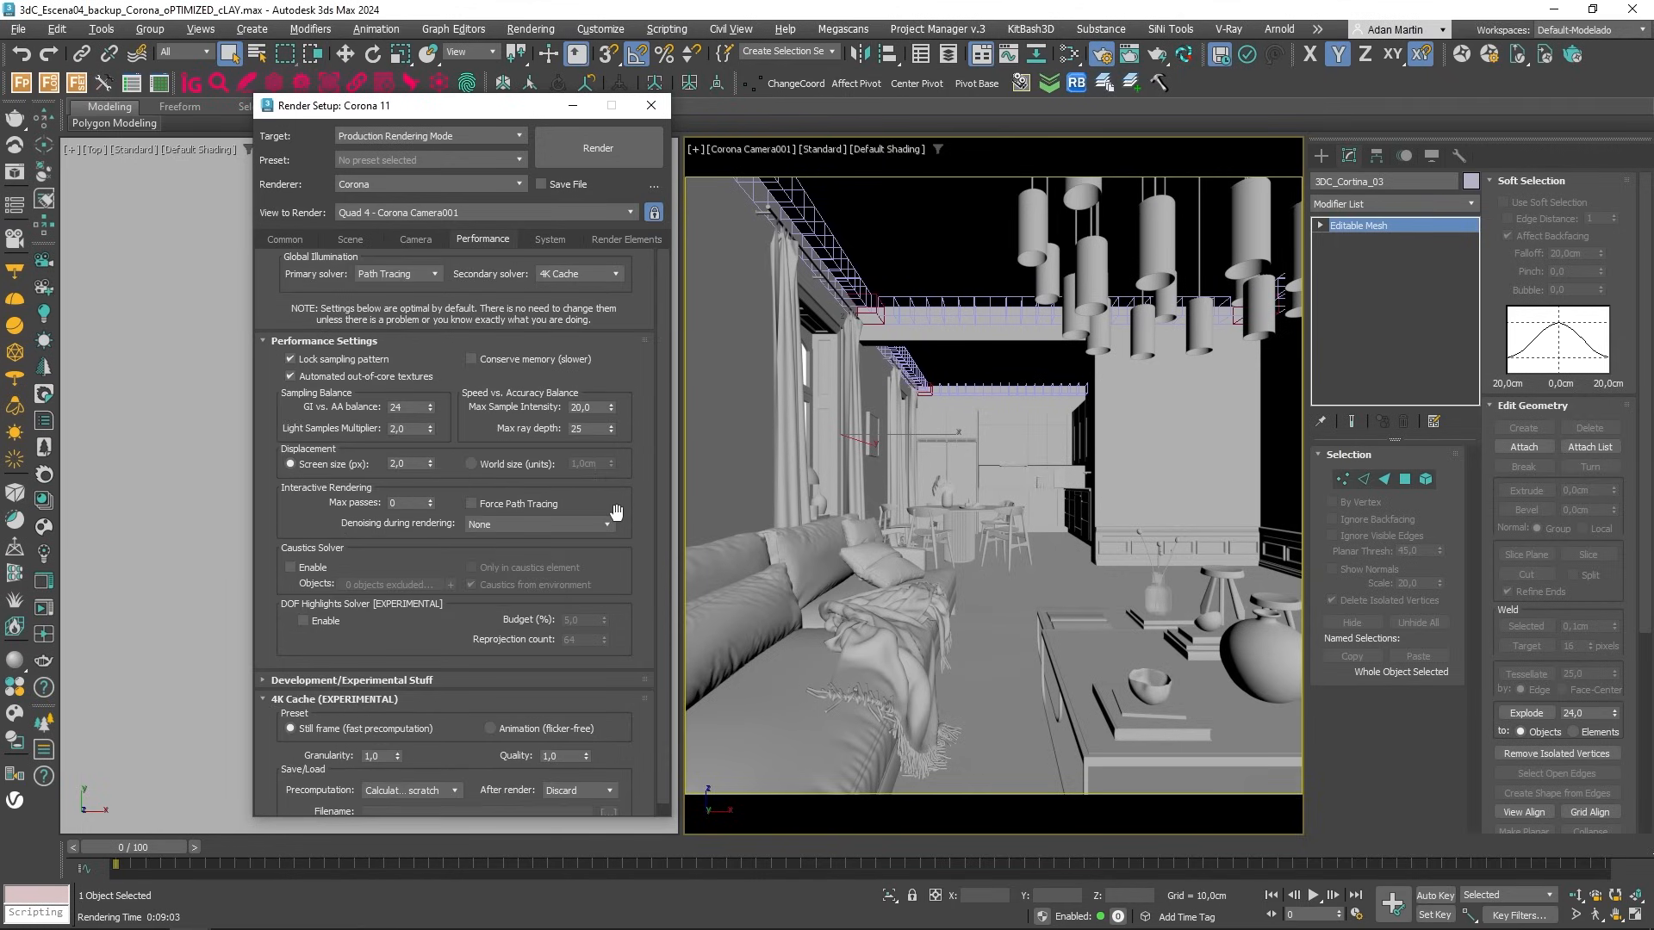
{"action": "left_click", "coordinate": [347, 699]}
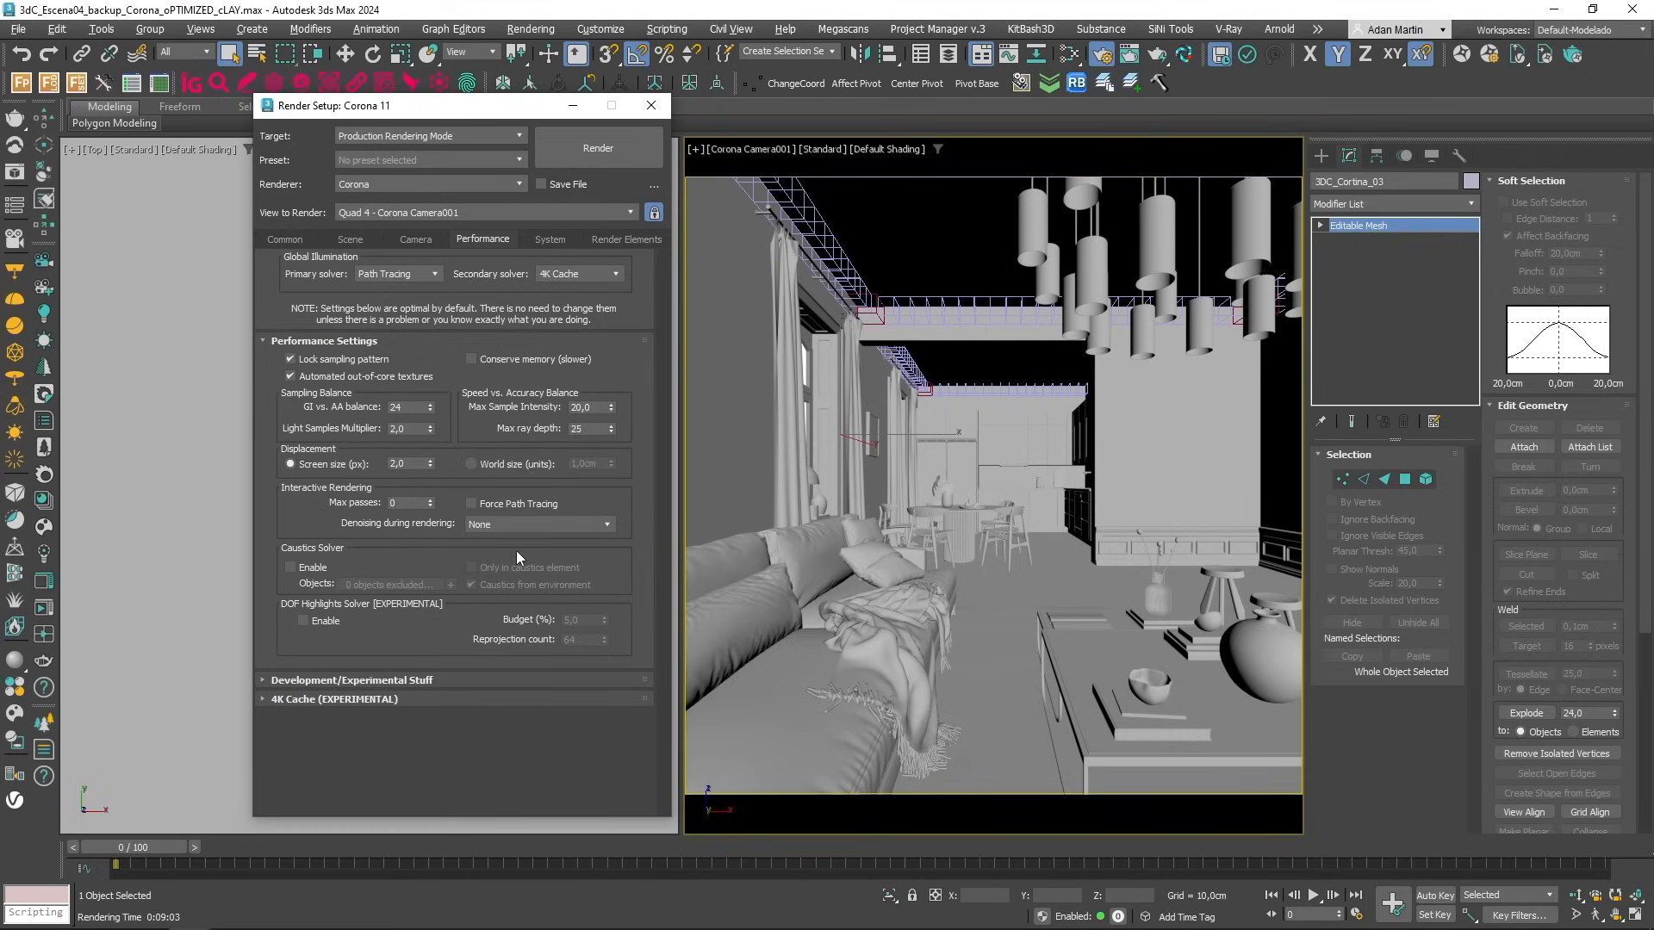
Set the Max Sample Intensity to 4,0 and choose UHD Cache as the secondary solver
{"action": "mouse_move", "coordinate": [524, 535]}
{"action": "double_click", "coordinate": [600, 407]}
{"action": "type", "text": "5,04,0"}
{"action": "key", "text": "Return"}
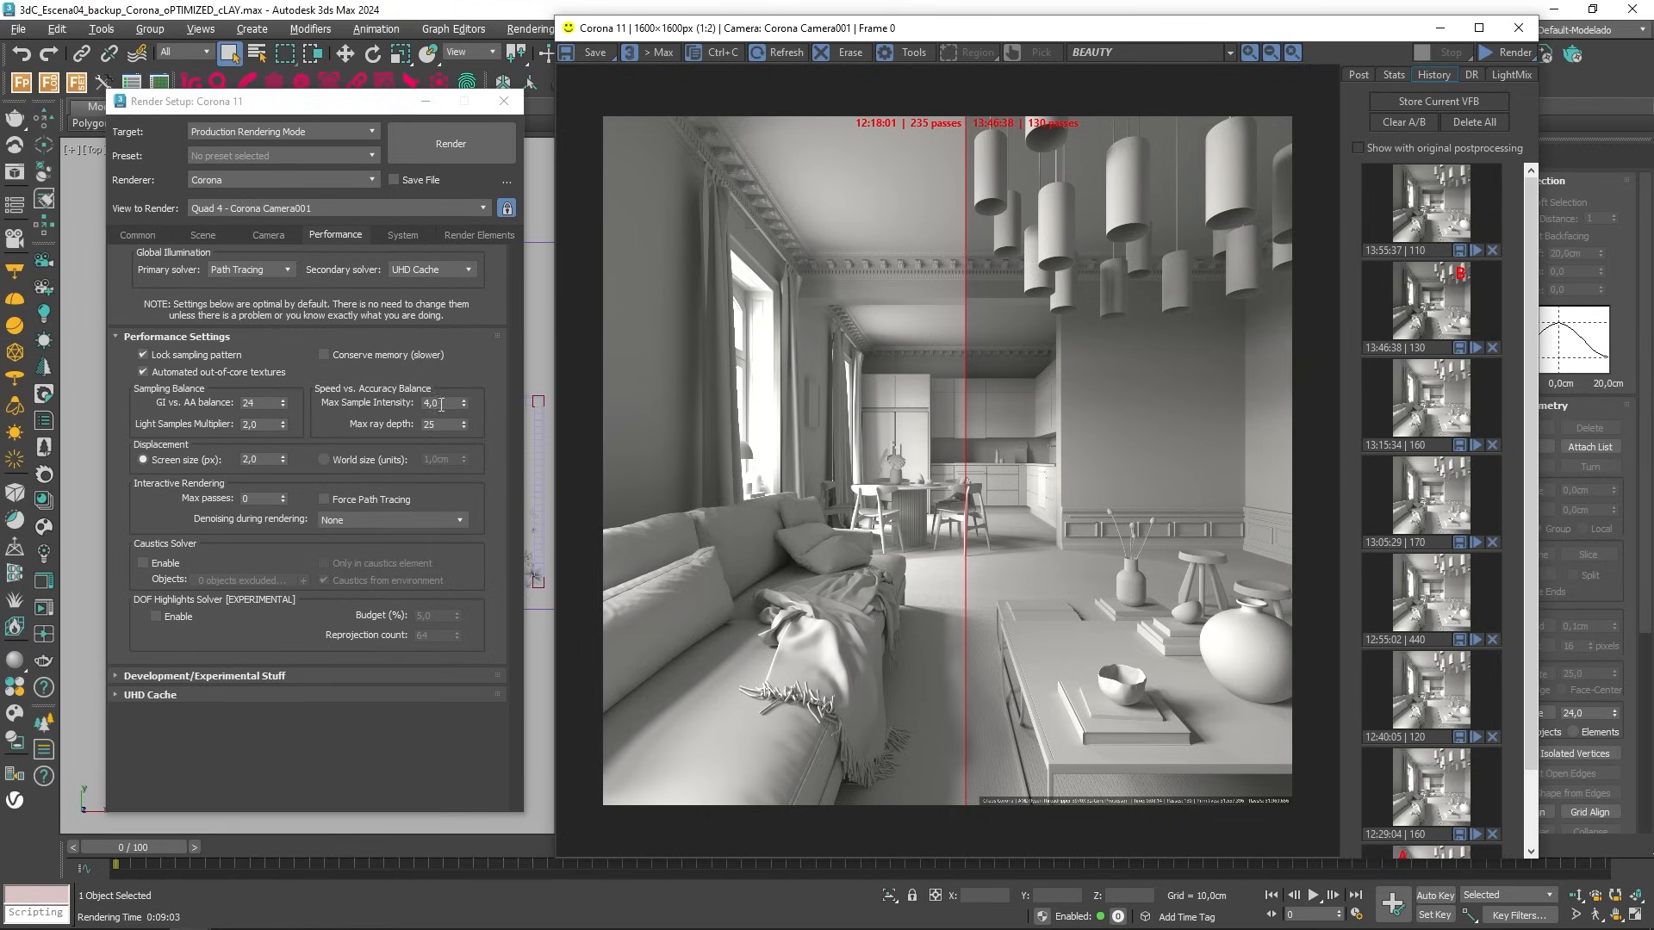
{"action": "left_click", "coordinate": [414, 268]}
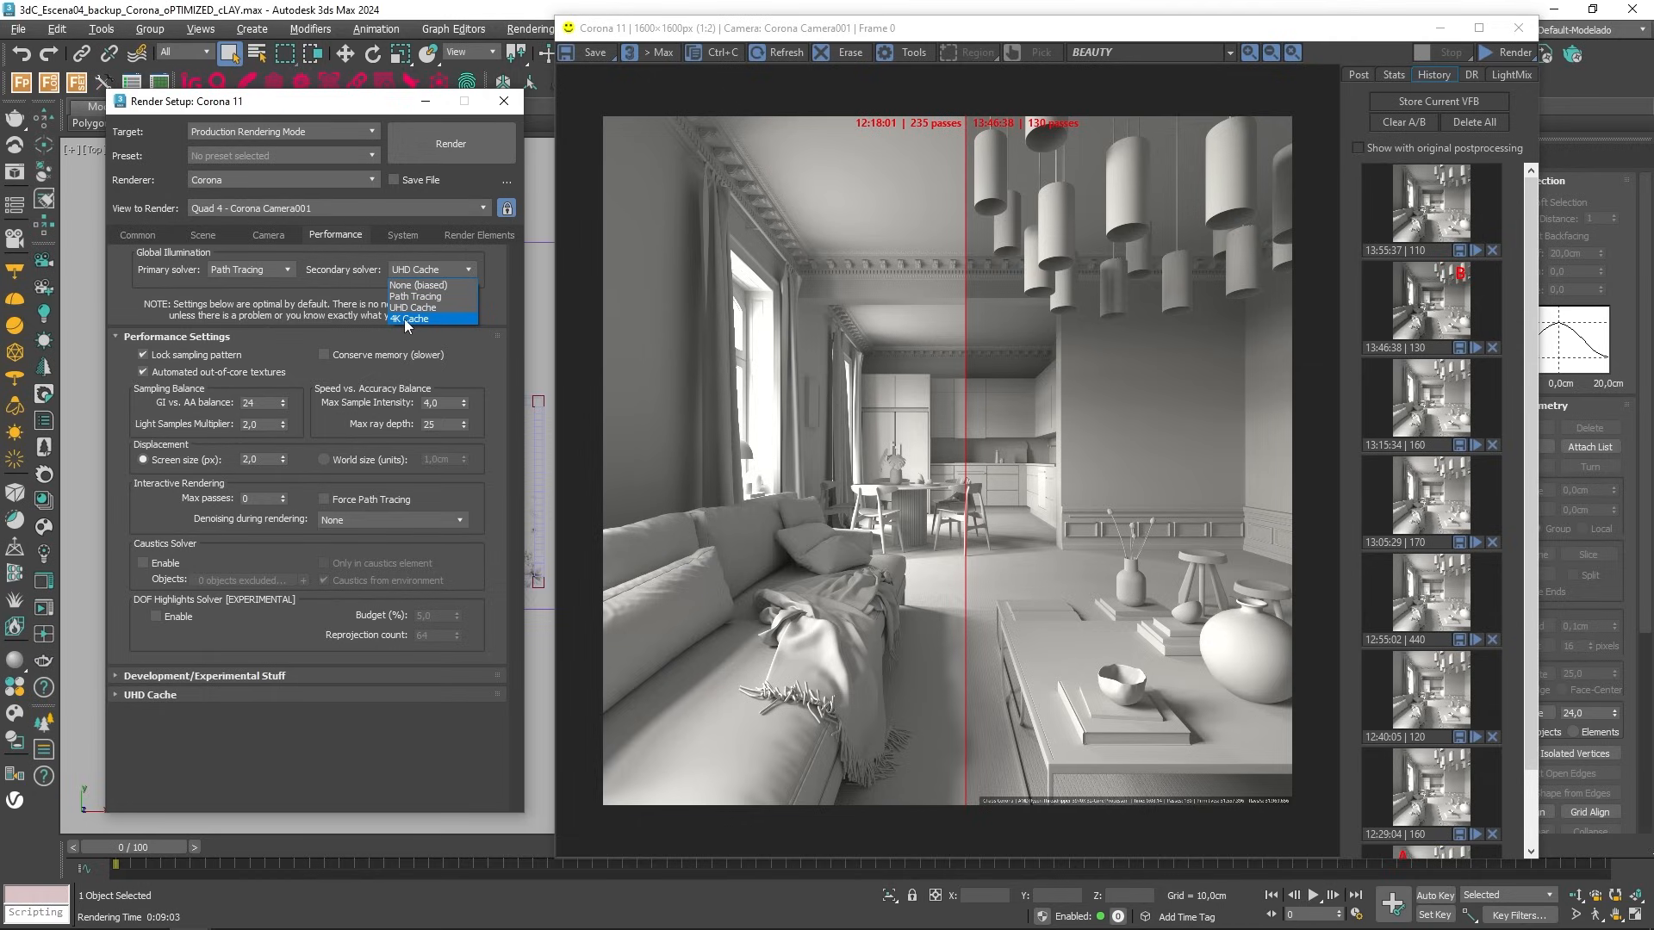
{"action": "left_click", "coordinate": [415, 309]}
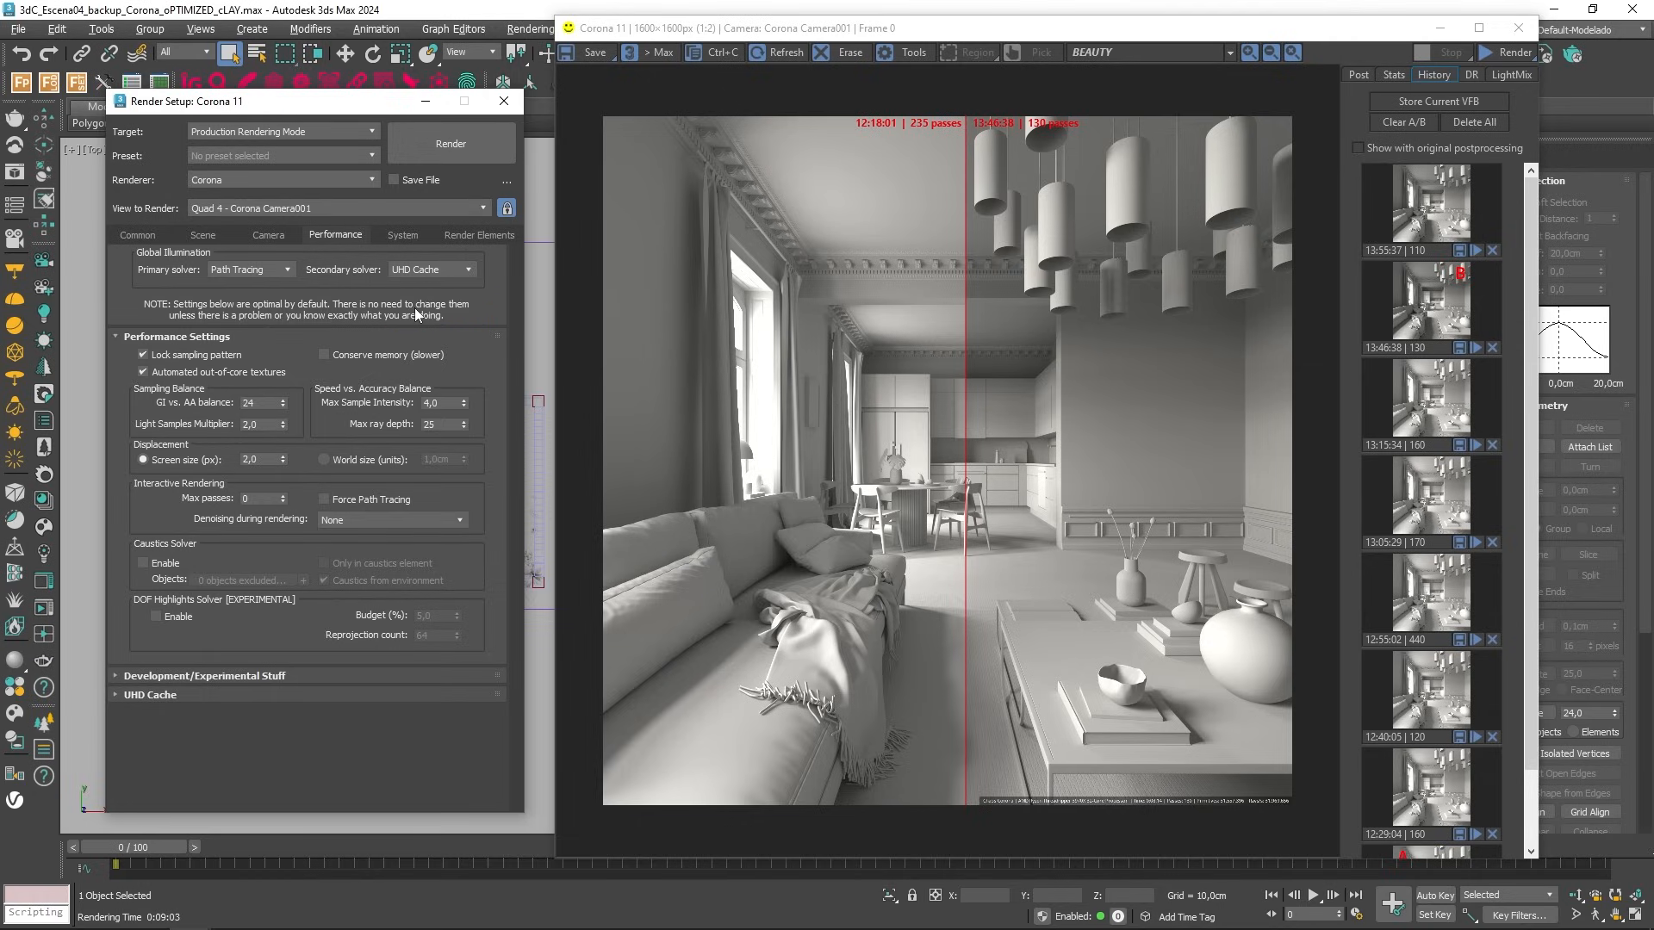
Try a Max Sample Intensity of 10, and set it back to 4
{"action": "double_click", "coordinate": [441, 402]}
{"action": "type", "text": "10"}
{"action": "key", "text": "Return"}
{"action": "type", "text": "4"}
{"action": "key", "text": "Return"}
Compare the render times and passes in the stamps of the 12:18:01 and 13:46:38 history renders
{"action": "scroll", "coordinate": [1404, 569], "scroll_direction": "down", "scroll_amount": 2}
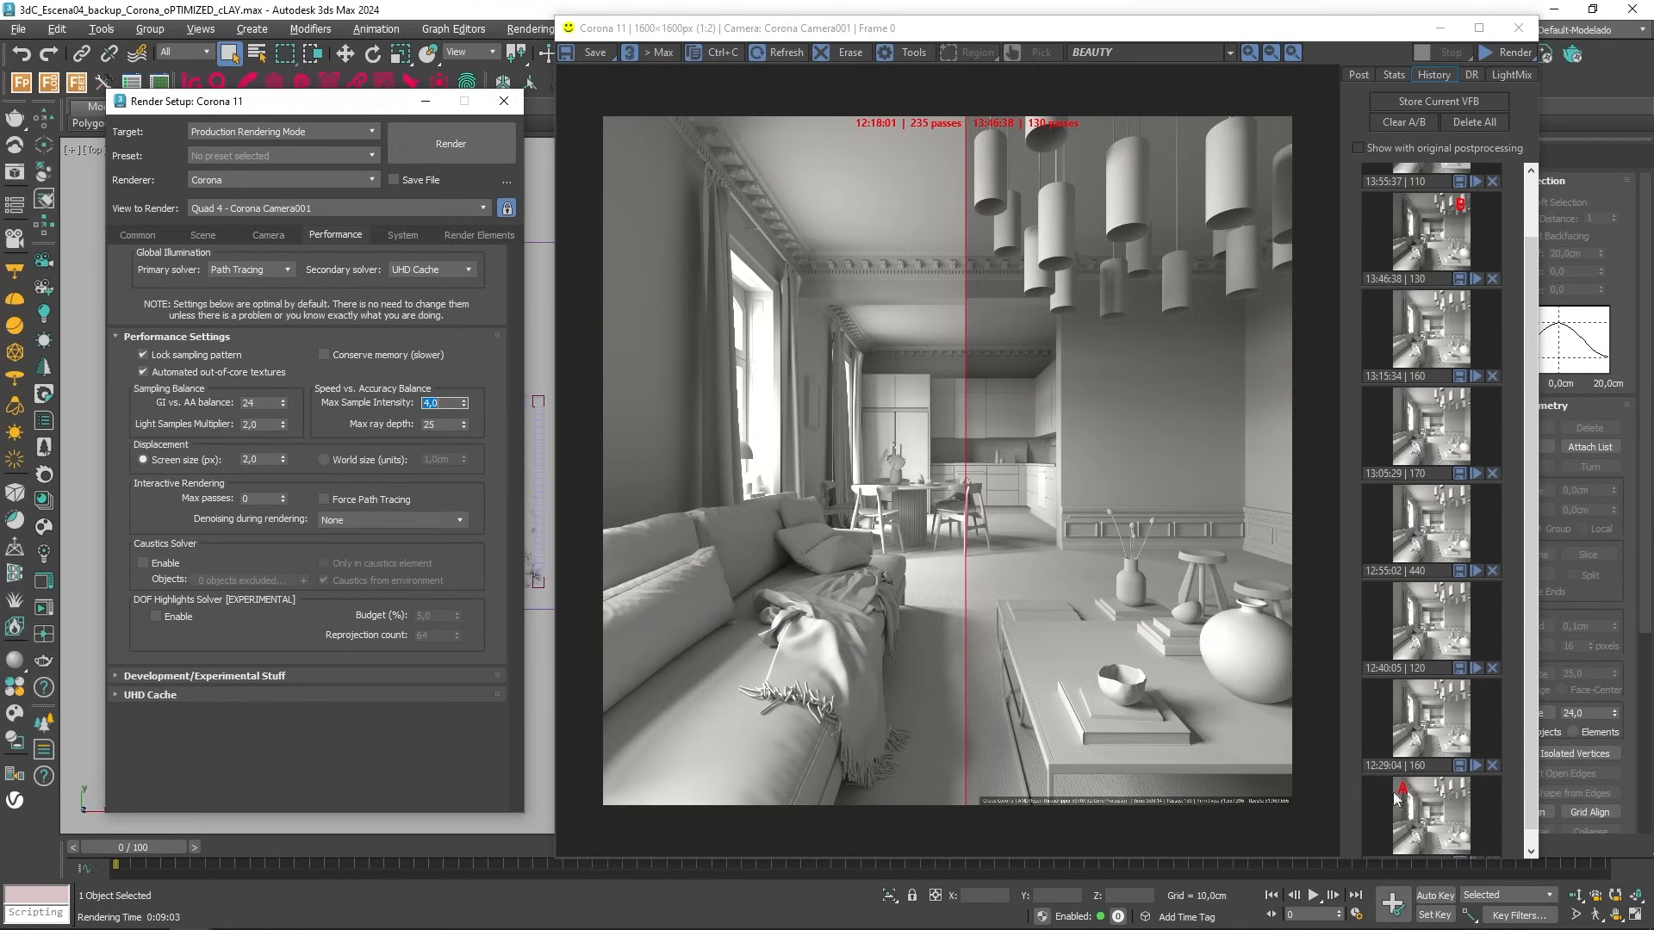
{"action": "scroll", "coordinate": [1108, 751], "scroll_direction": "up", "scroll_amount": 1}
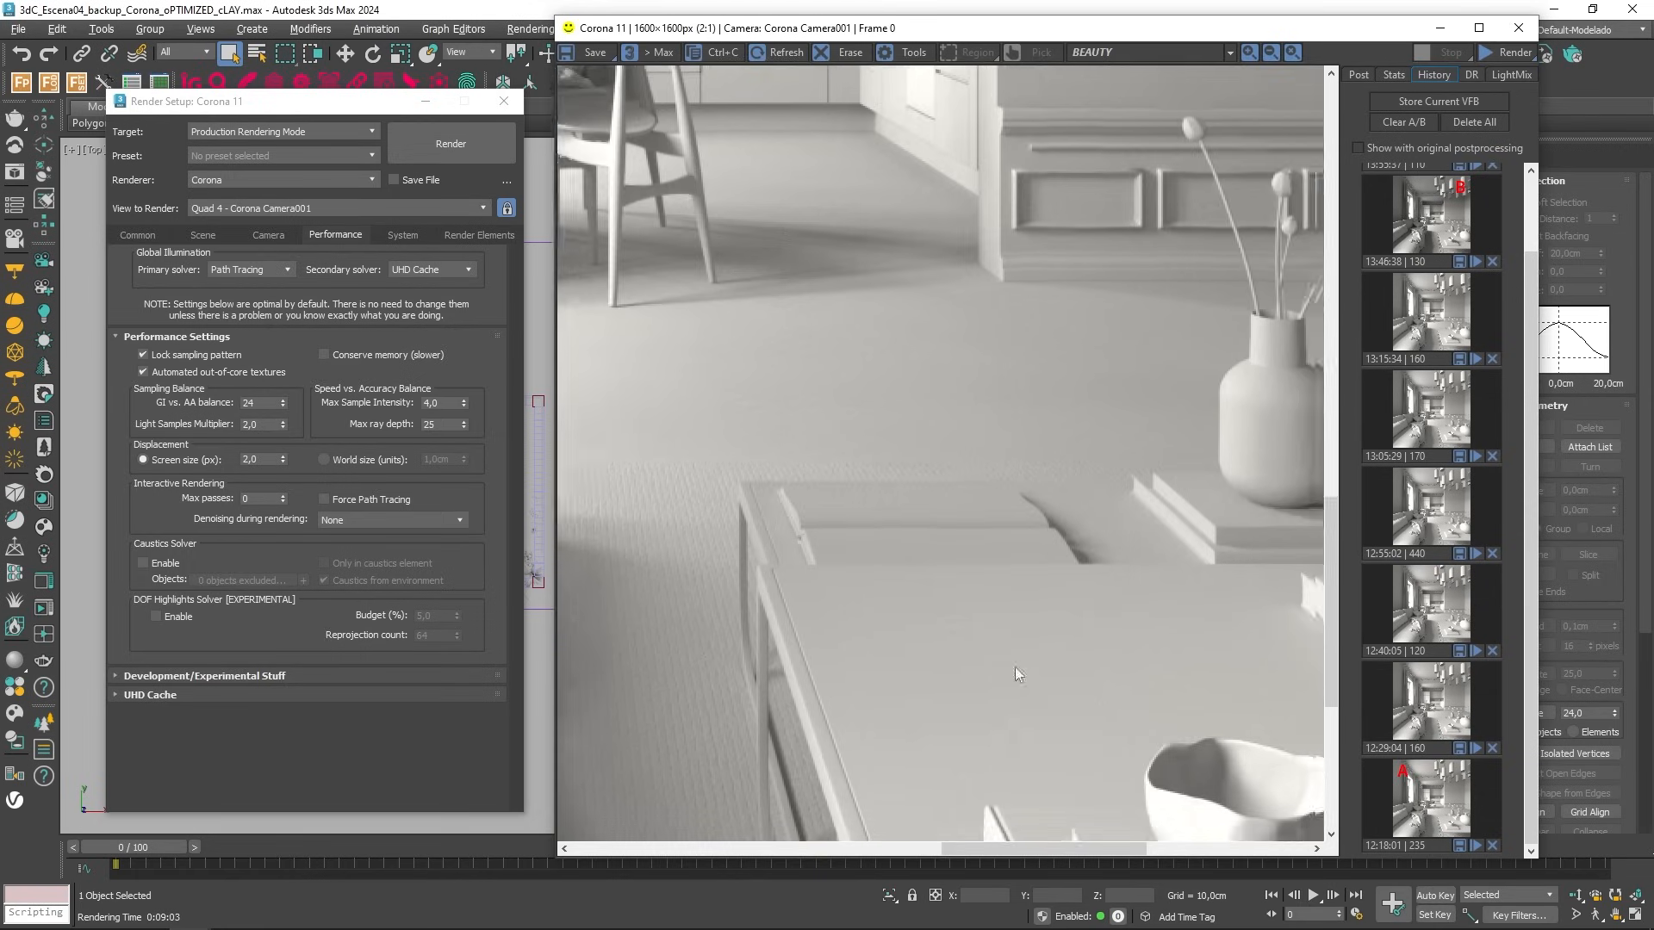
{"action": "middle_click_drag", "start_coordinate": [1015, 667], "coordinate": [863, 515]}
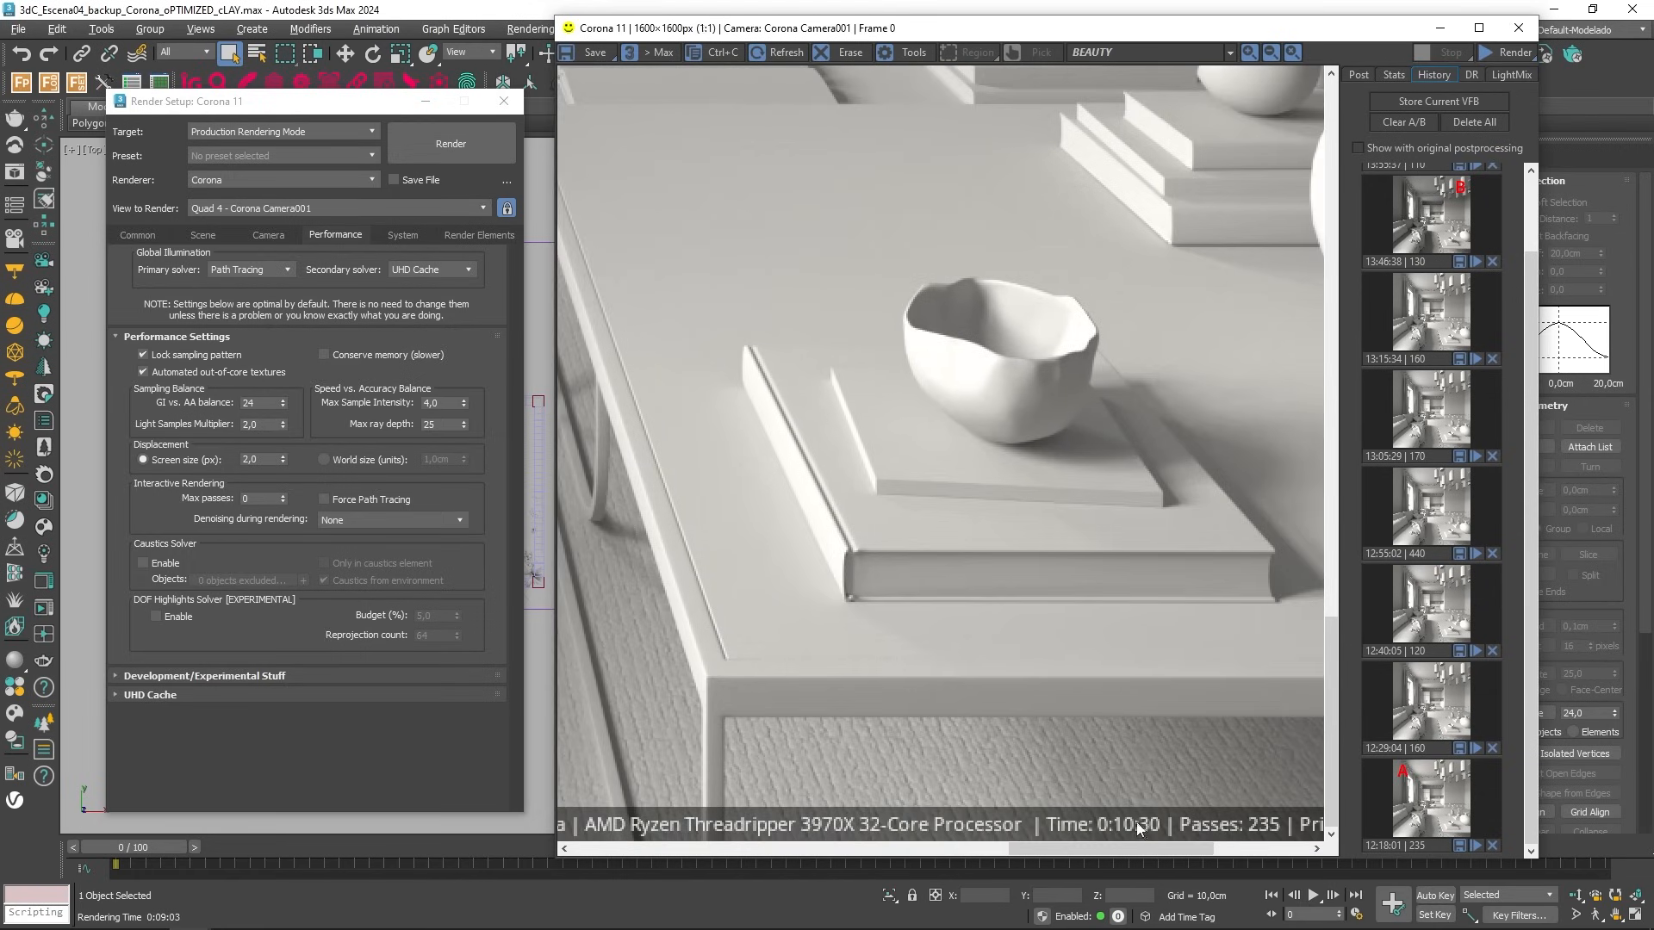
{"action": "scroll", "coordinate": [1135, 822], "scroll_direction": "down", "scroll_amount": 1}
{"action": "left_click_drag", "start_coordinate": [1266, 617], "coordinate": [973, 620]}
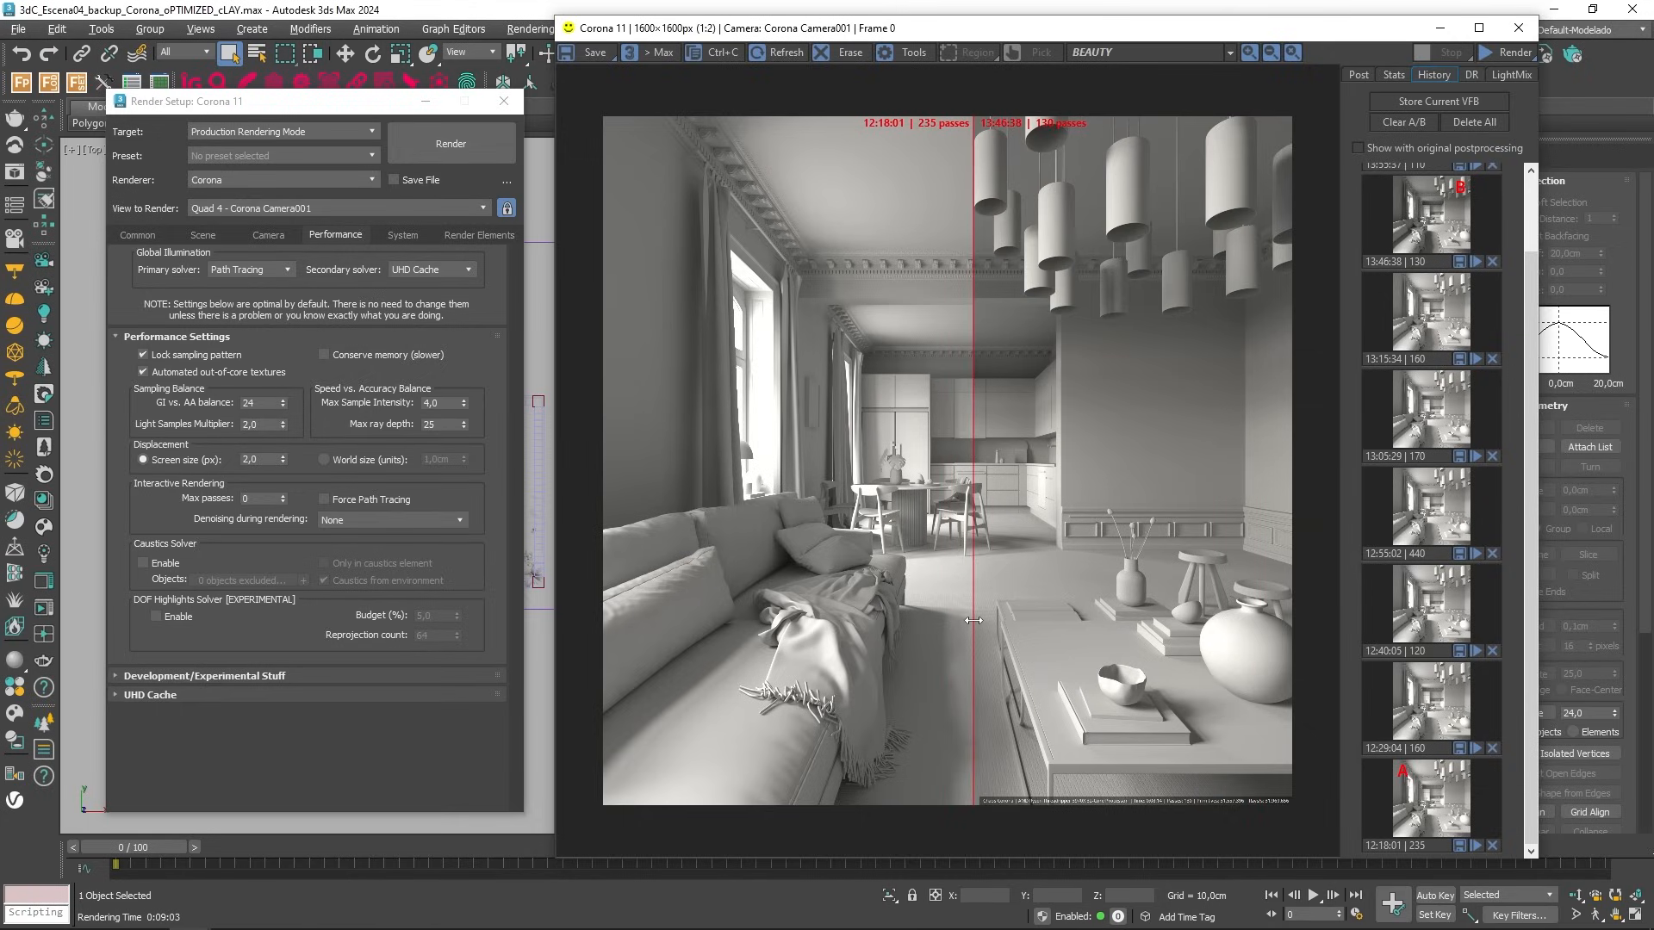
{"action": "scroll", "coordinate": [1163, 775], "scroll_direction": "up", "scroll_amount": 1}
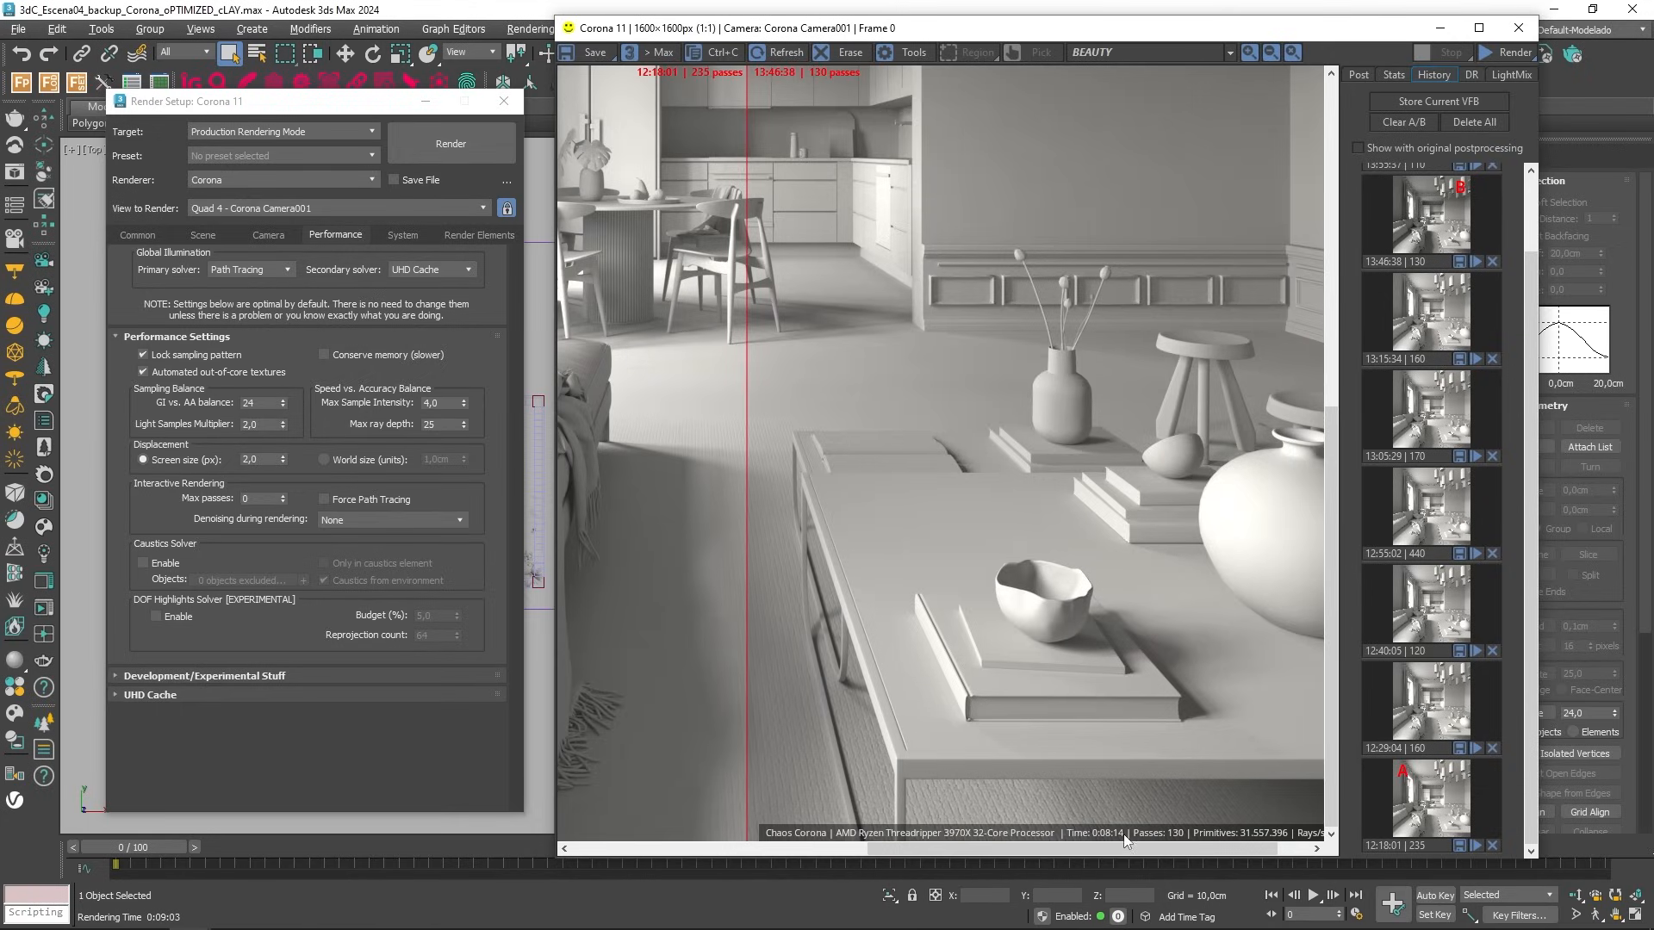
{"action": "scroll", "coordinate": [1092, 732], "scroll_direction": "down", "scroll_amount": 1}
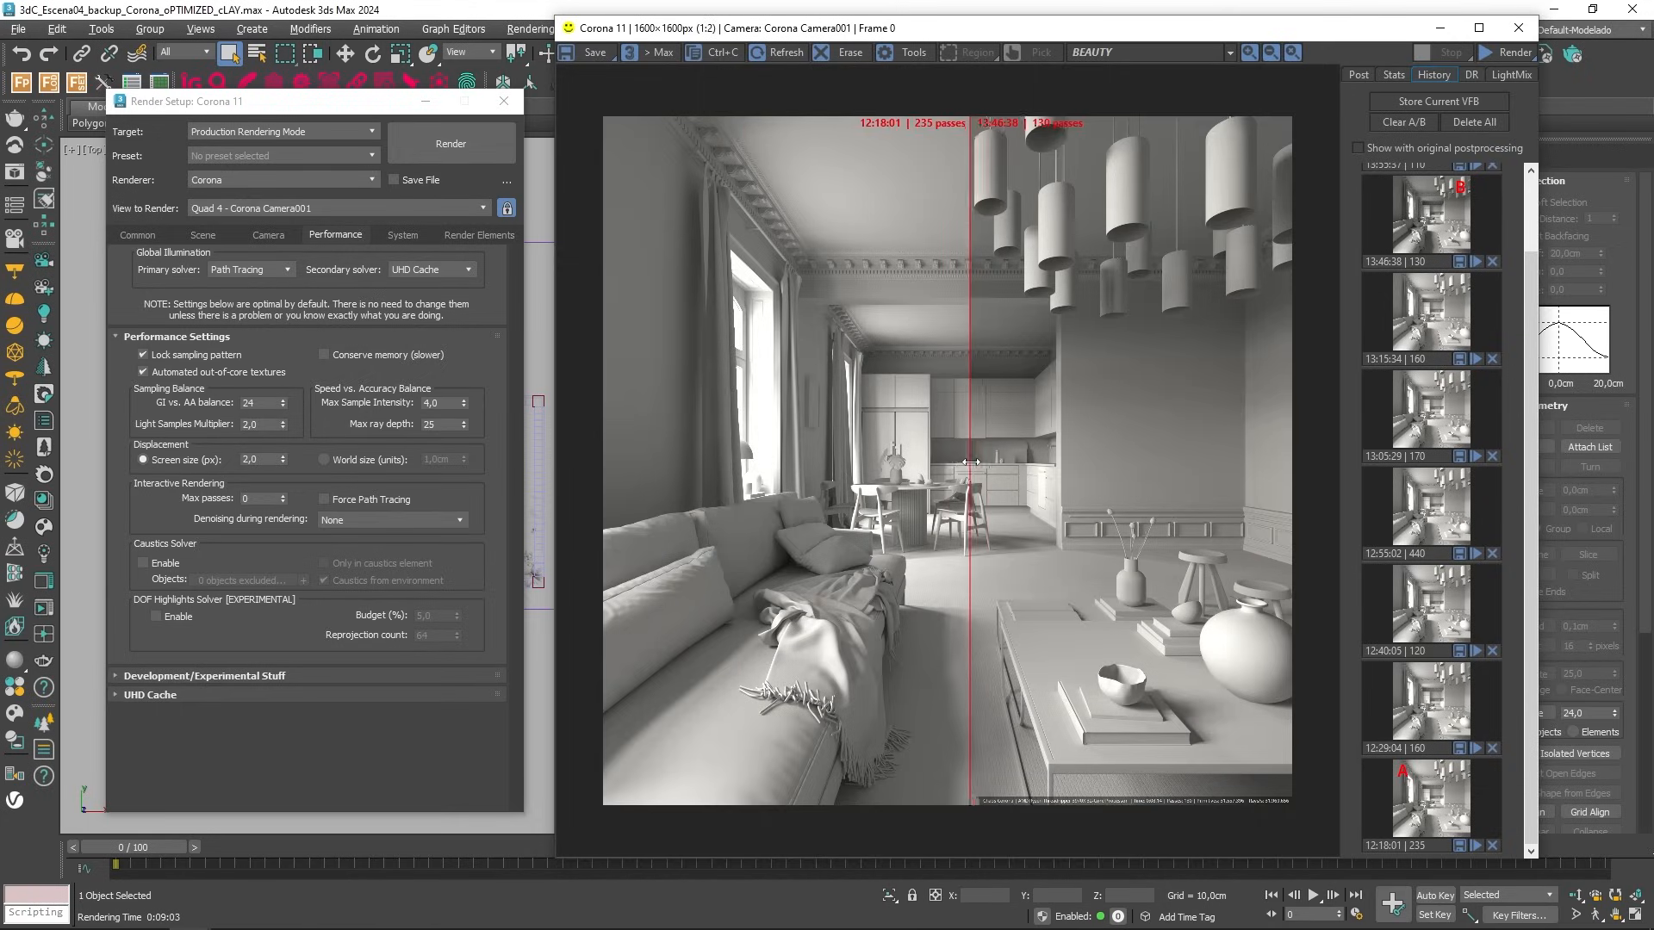
Sweep the A/B divider across the whole image to compare lighting in the 12:18:01 and 13:46:38 renders
{"action": "mouse_move", "coordinate": [971, 463]}
{"action": "left_mouse_down"}
{"action": "mouse_move", "coordinate": [1353, 474]}
{"action": "mouse_move", "coordinate": [971, 469]}
{"action": "left_mouse_up"}
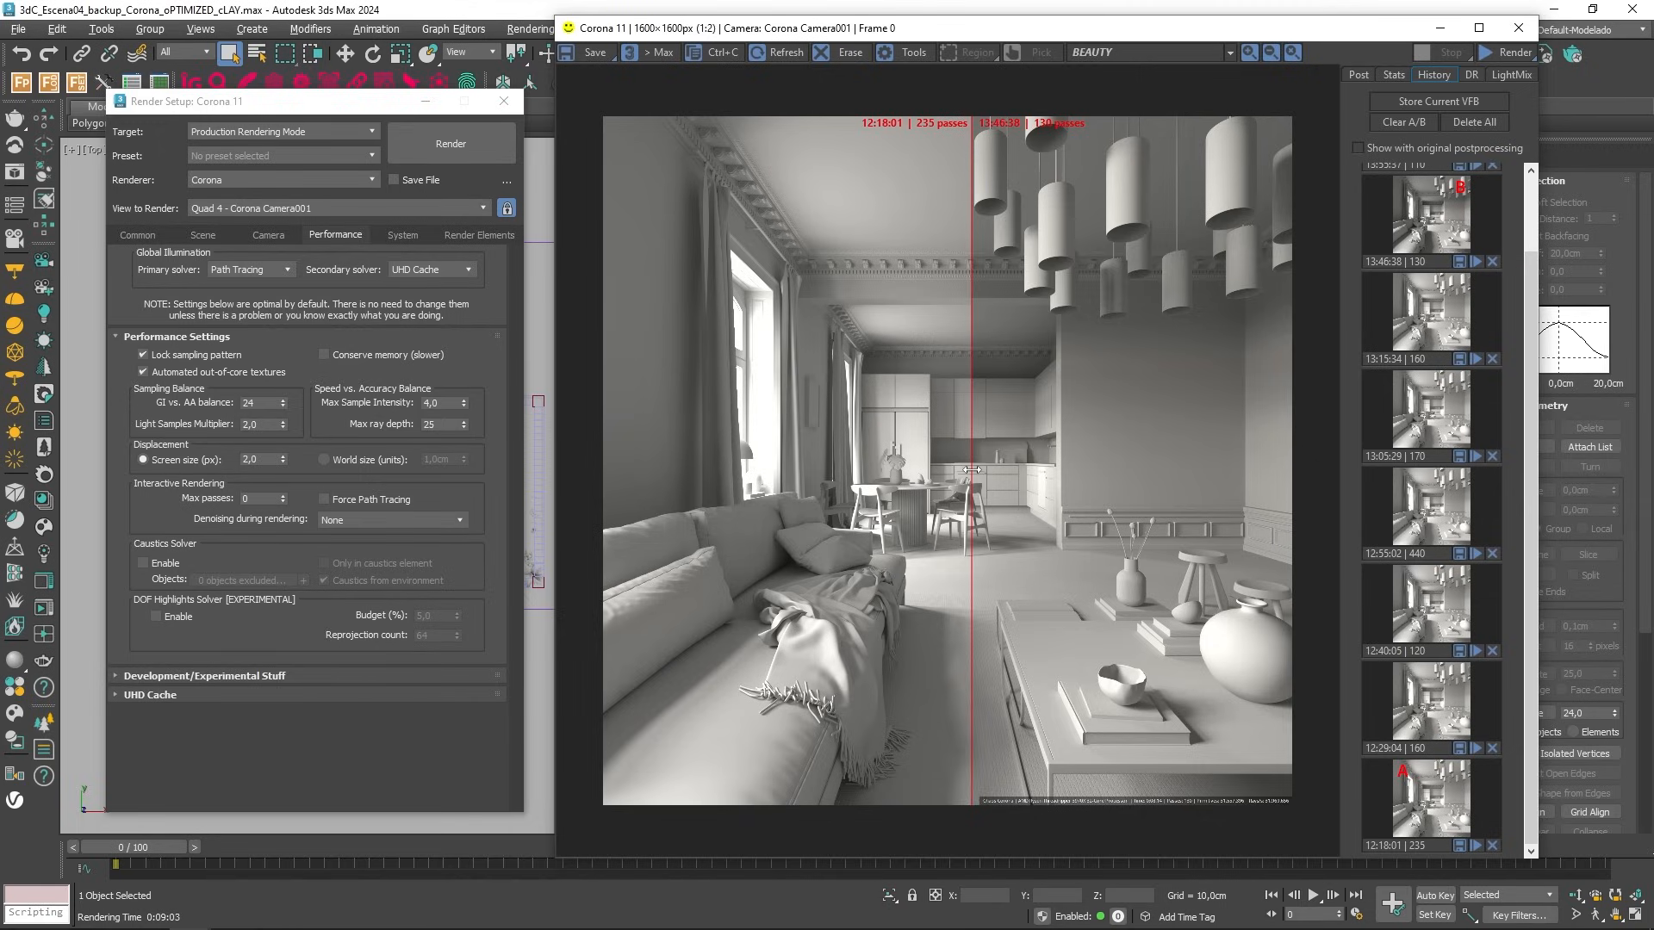
{"action": "left_click_drag", "start_coordinate": [972, 469], "coordinate": [1305, 573]}
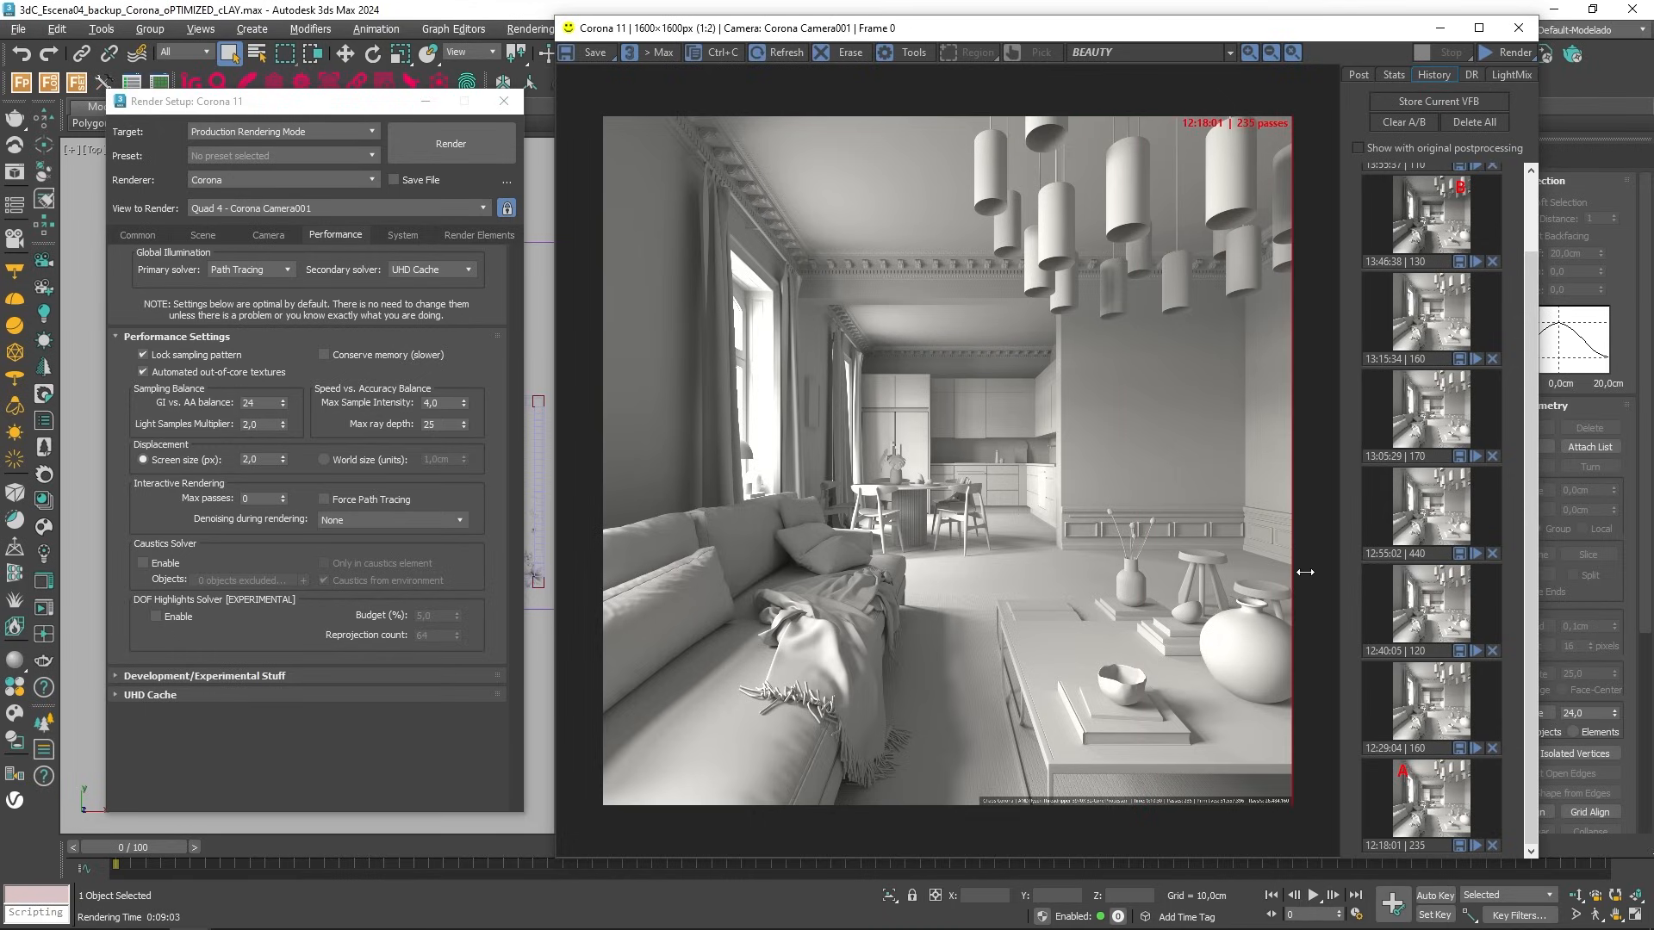
{"action": "left_click_drag", "start_coordinate": [1305, 572], "coordinate": [594, 609]}
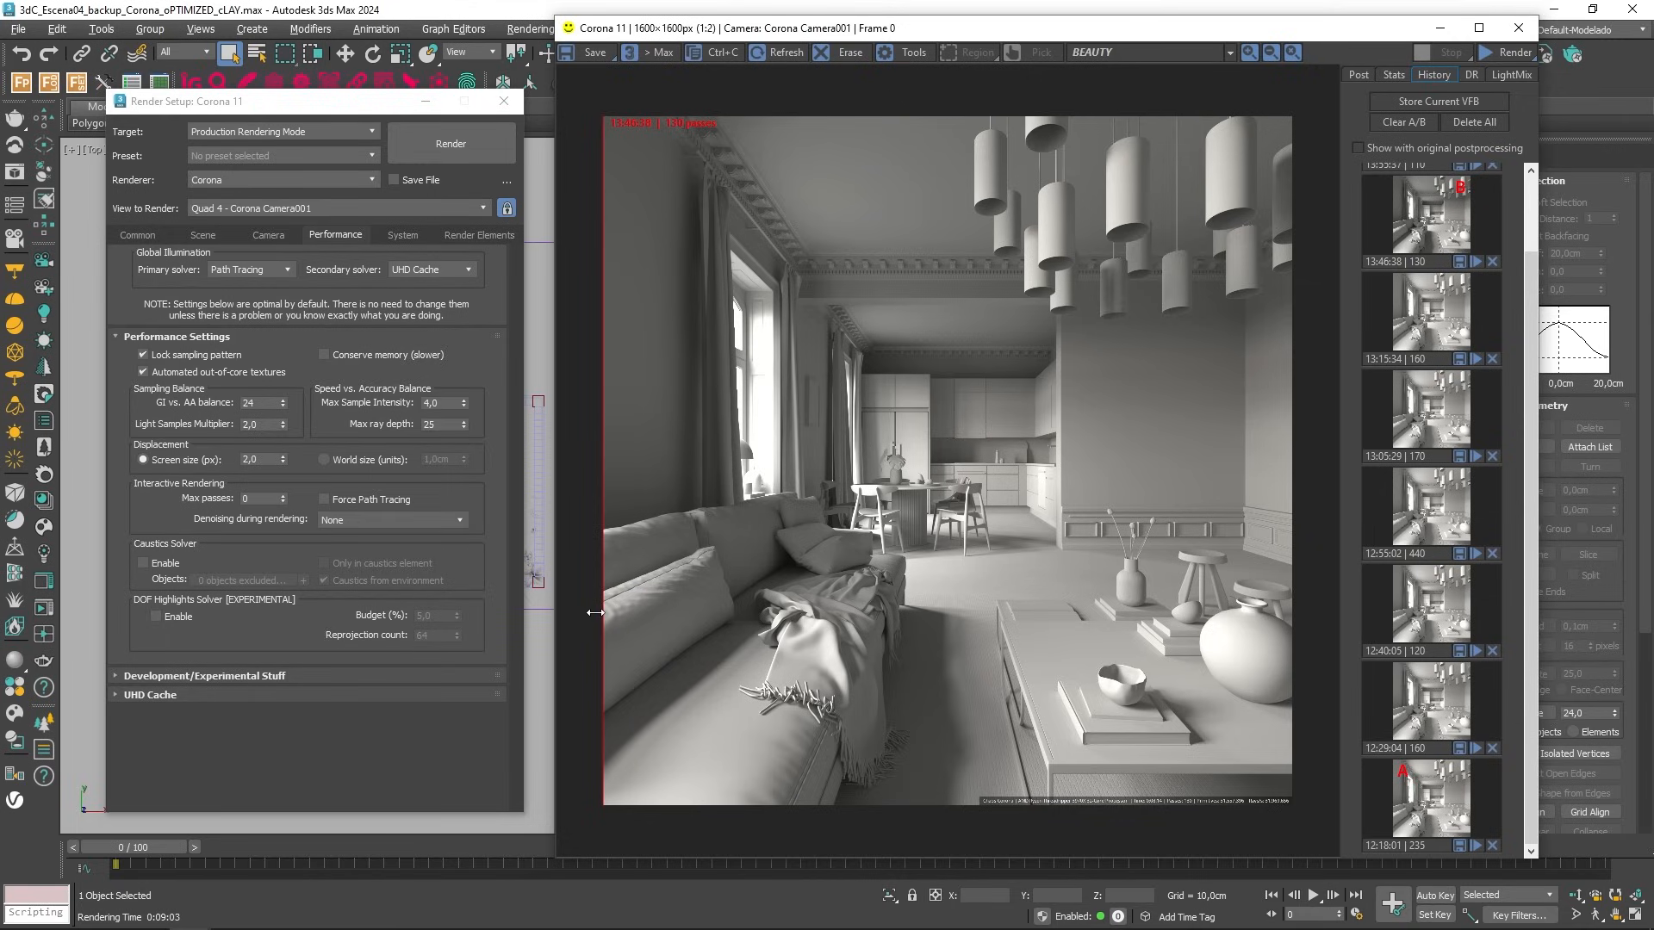
{"action": "left_click_drag", "start_coordinate": [594, 612], "coordinate": [922, 629]}
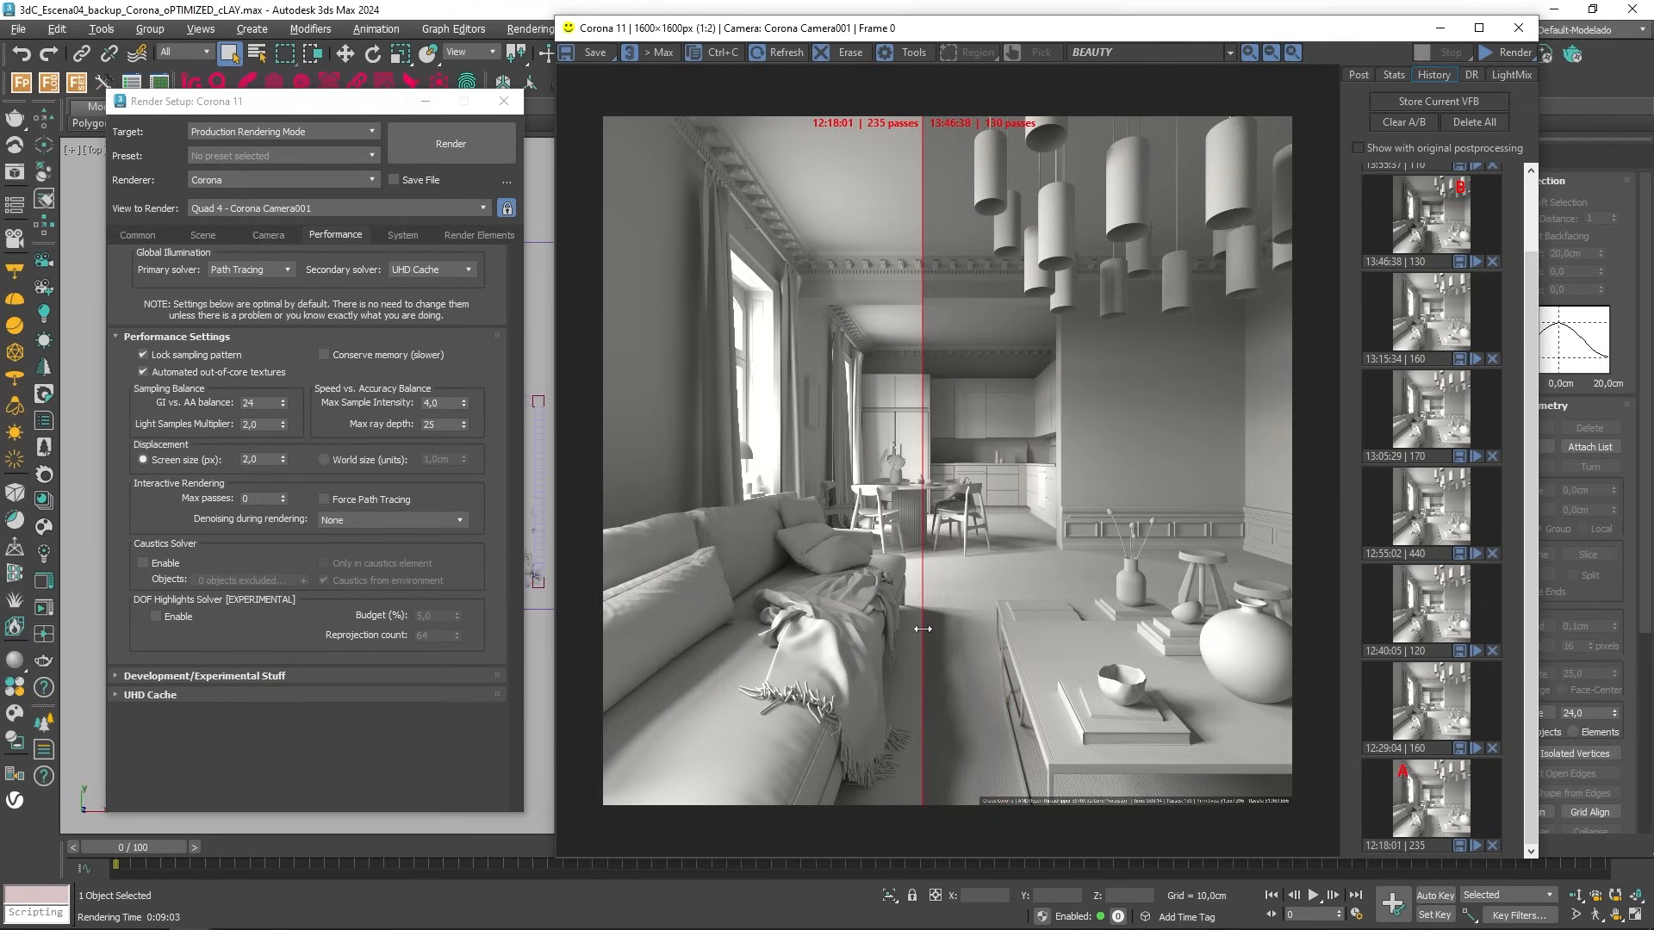
{"action": "left_click_drag", "start_coordinate": [922, 628], "coordinate": [599, 658]}
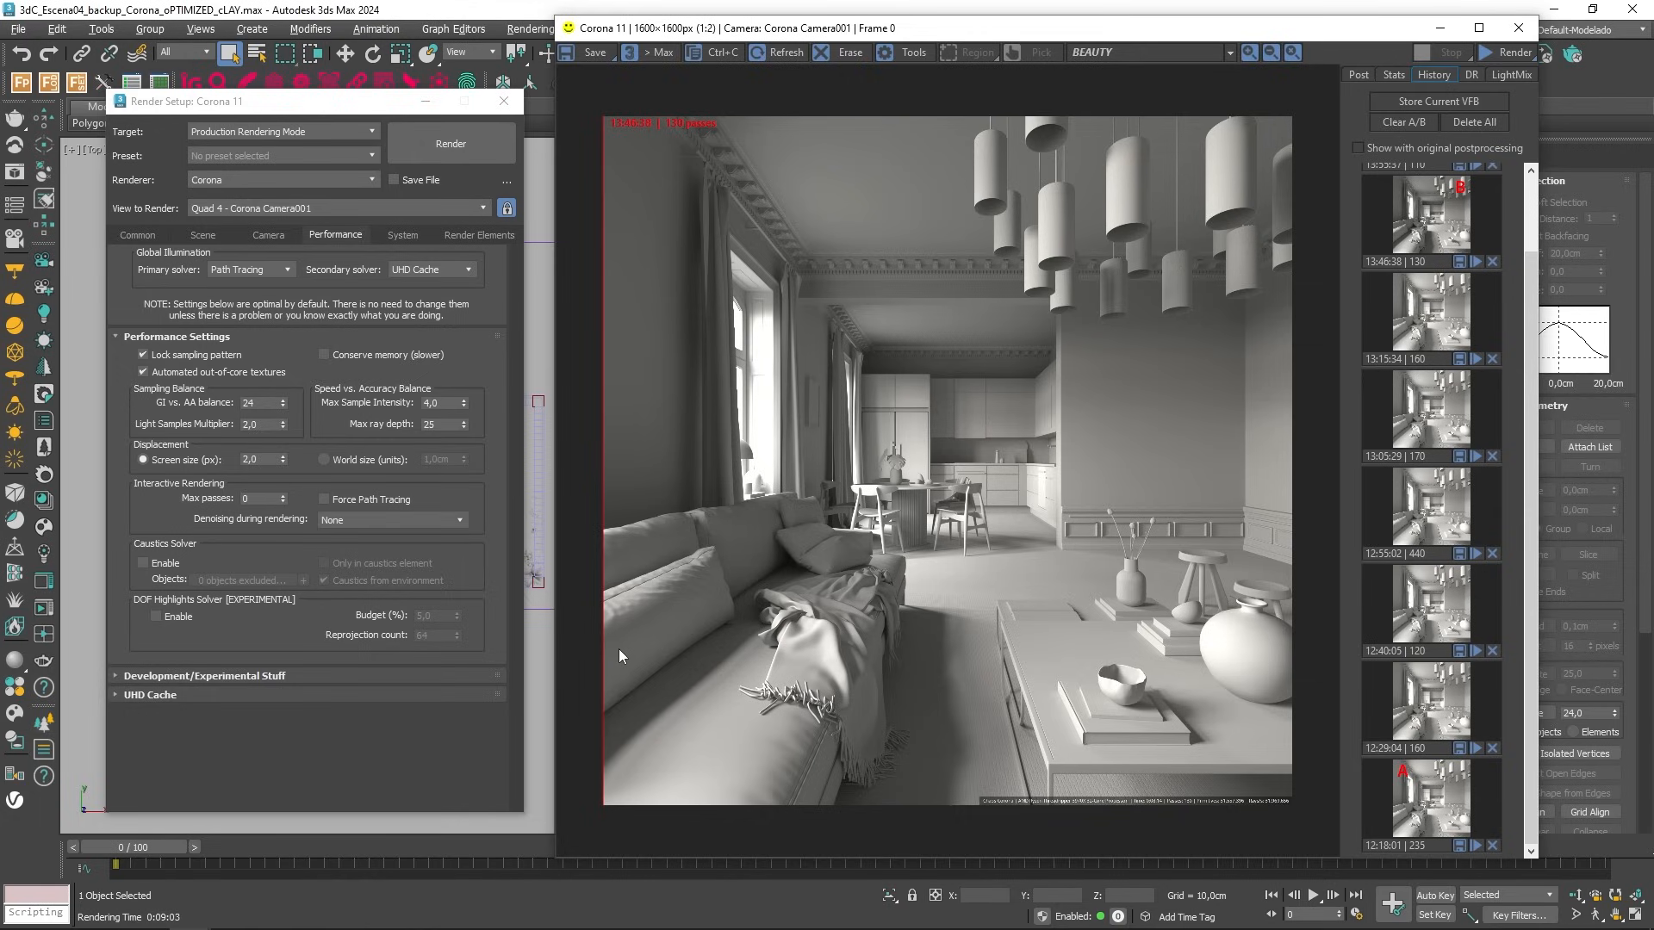
{"action": "left_click_drag", "start_coordinate": [601, 631], "coordinate": [1040, 633]}
Set the 13:55:37 history render as image B and compare it with the 12:18:01 render
{"action": "scroll", "coordinate": [1440, 245], "scroll_direction": "up", "scroll_amount": 1}
{"action": "scroll", "coordinate": [1461, 212], "scroll_direction": "up", "scroll_amount": 2}
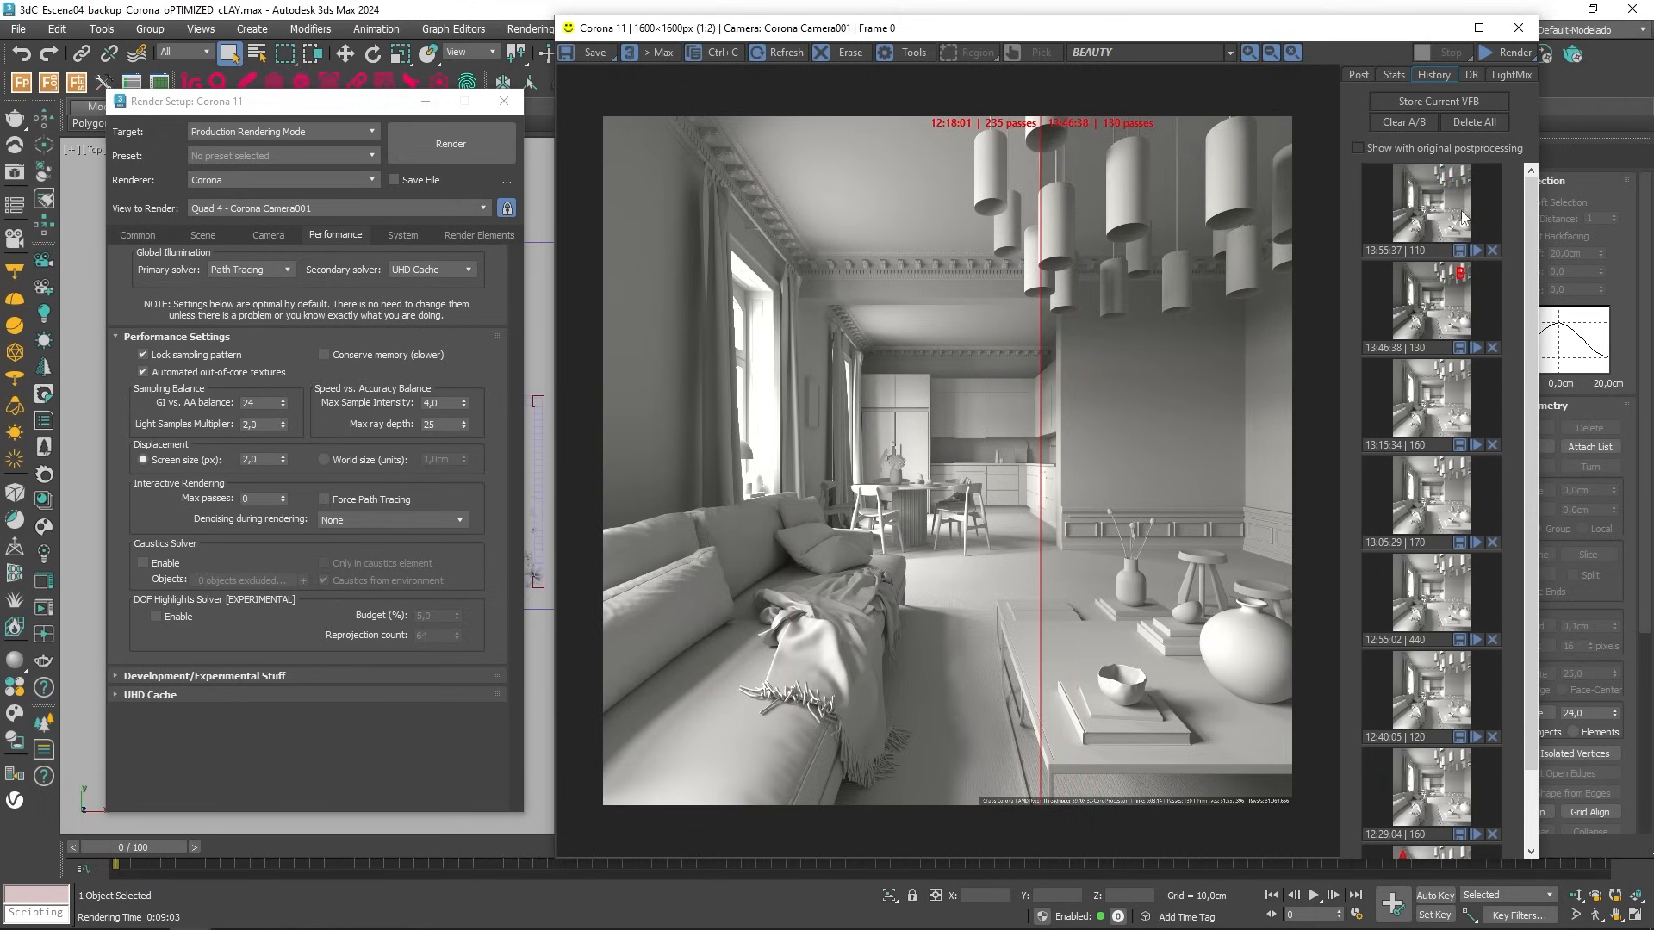
{"action": "right_click", "coordinate": [1461, 189]}
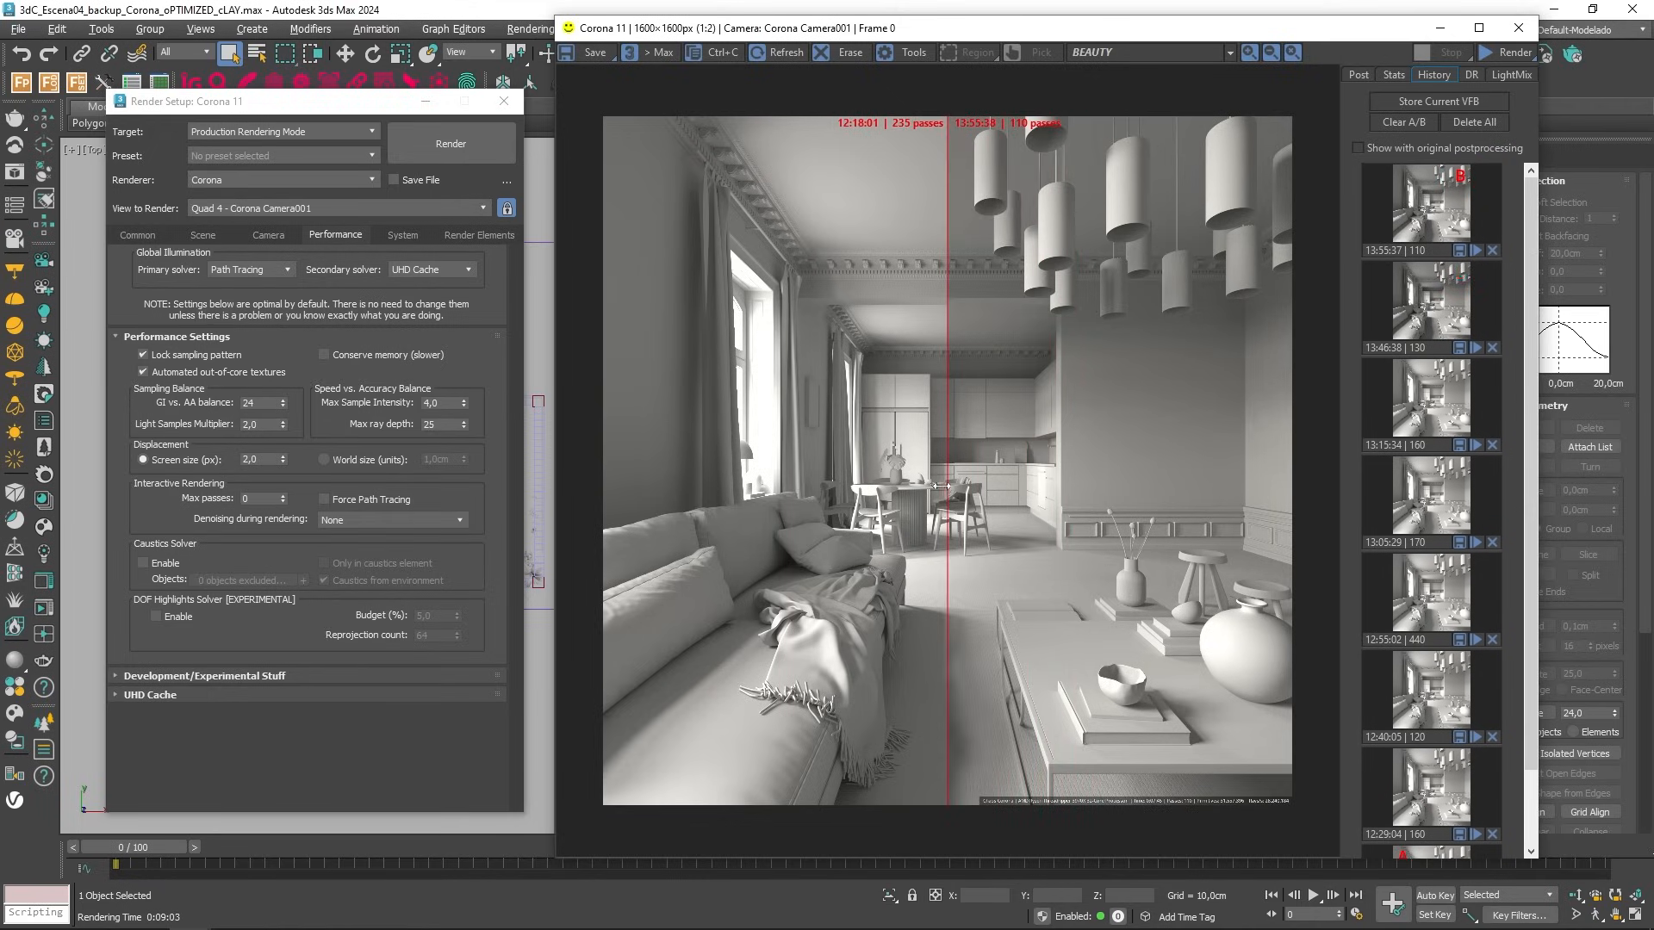
{"action": "left_click_drag", "start_coordinate": [940, 487], "coordinate": [978, 416]}
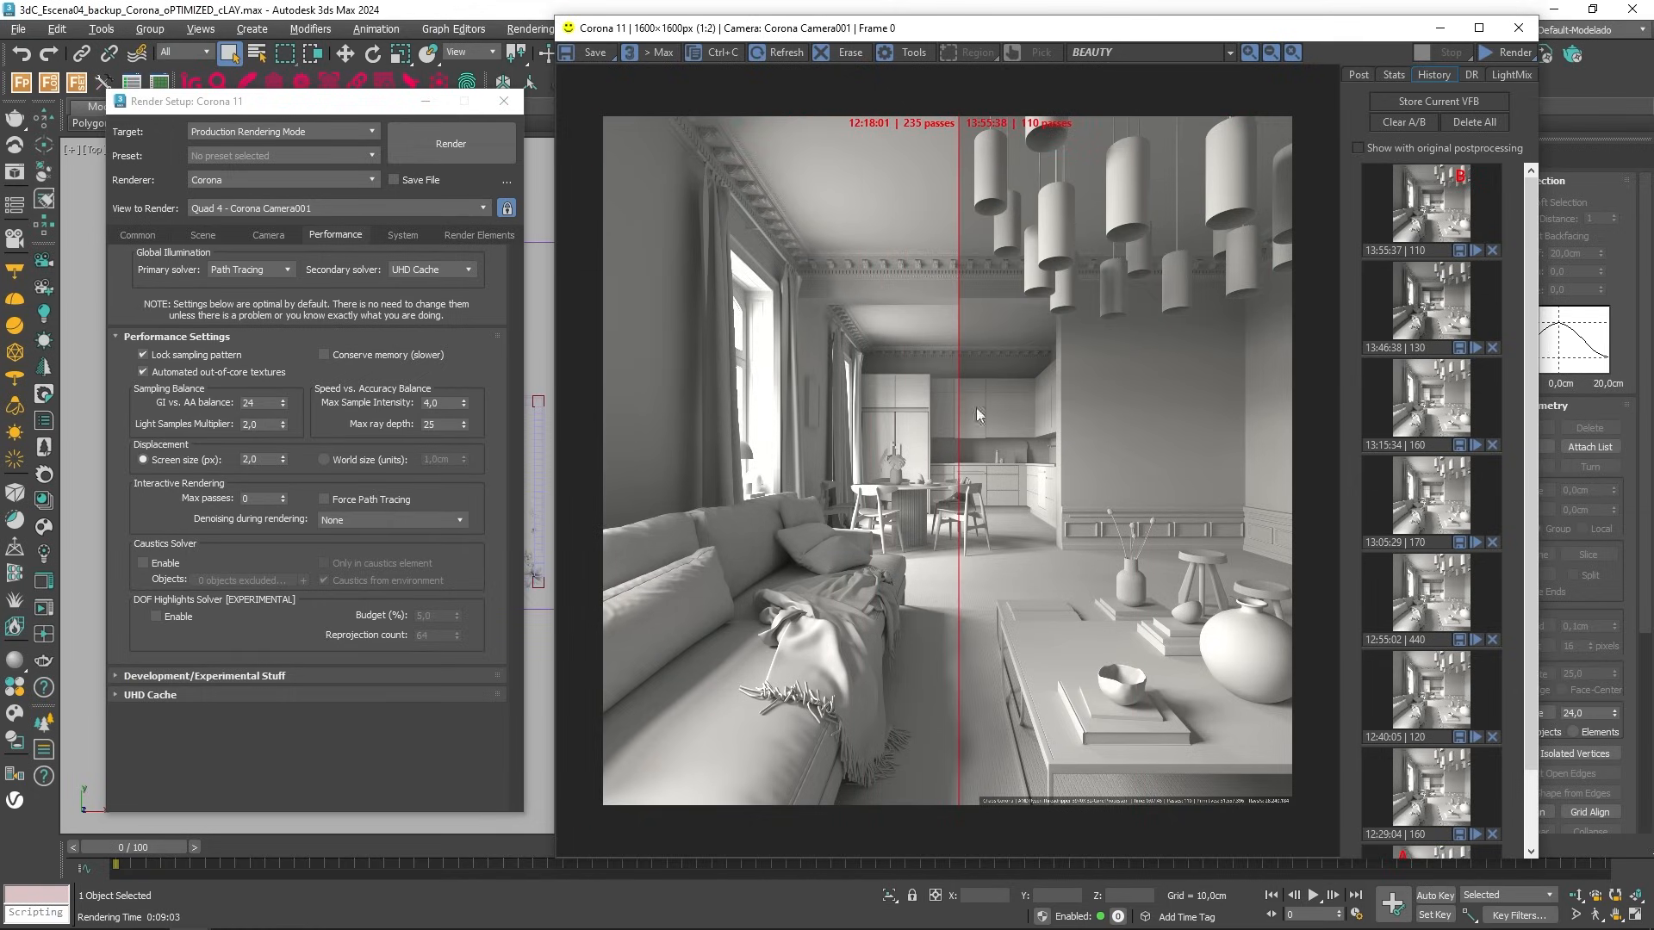
Compare the CESSENTIAL_Direct and CESSENTIAL_Indirect passes of both renders across the full image width
{"action": "left_click", "coordinate": [1142, 54]}
{"action": "left_click", "coordinate": [1133, 105]}
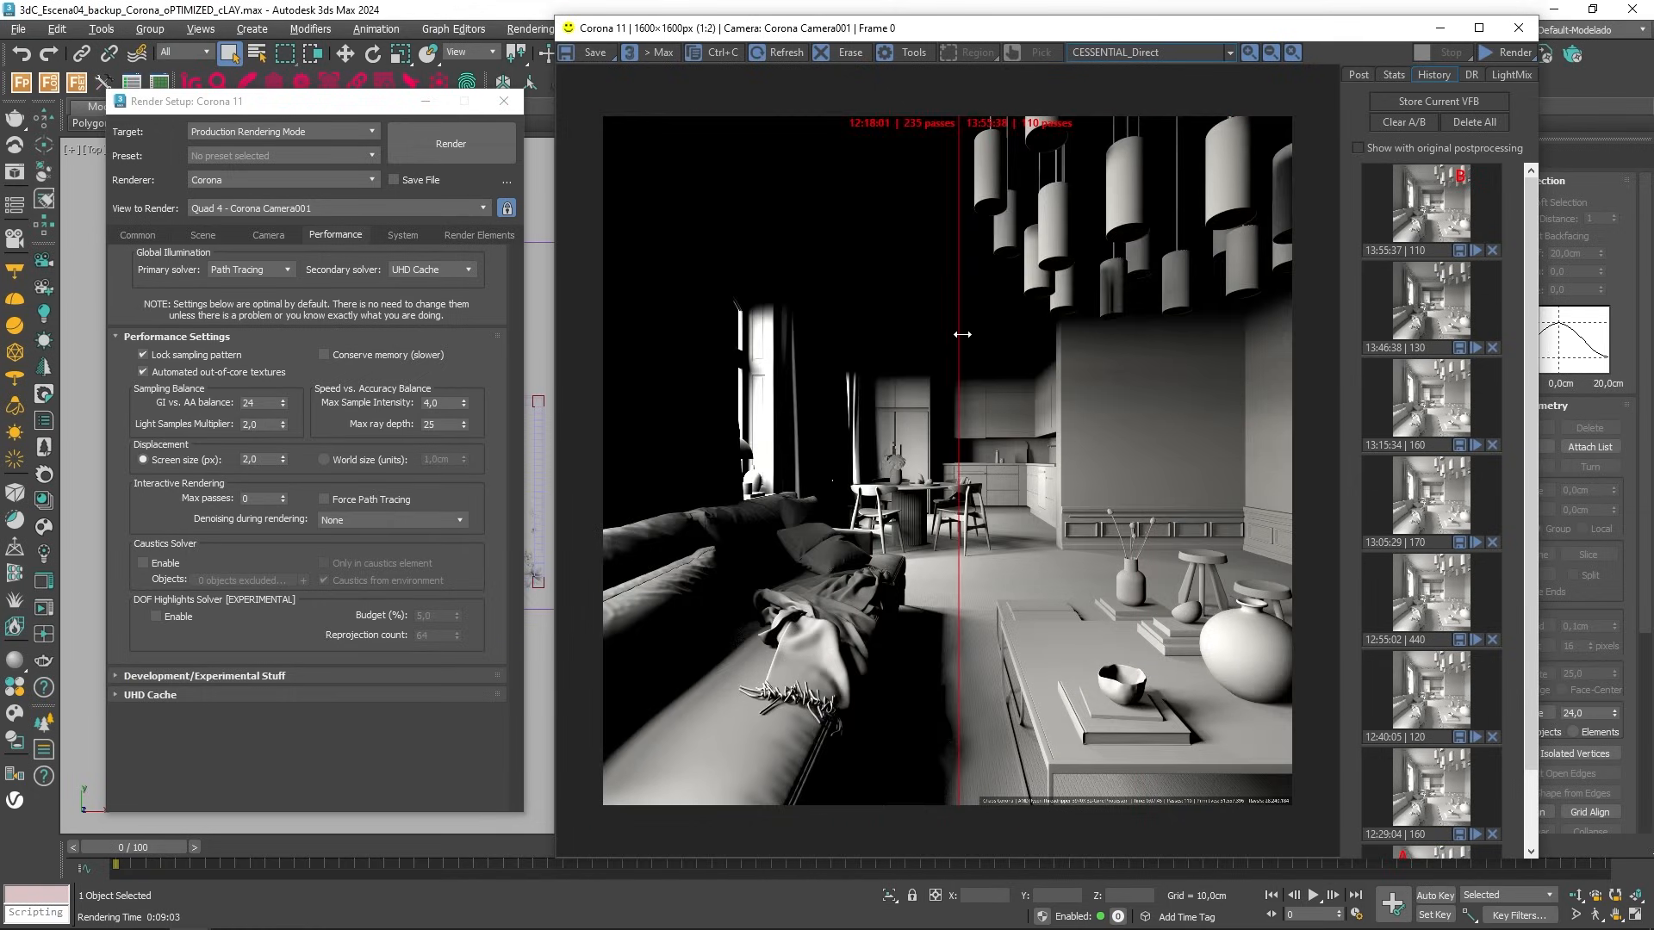
{"action": "left_click_drag", "start_coordinate": [962, 334], "coordinate": [1292, 375]}
{"action": "left_click", "coordinate": [1230, 53]}
{"action": "left_click", "coordinate": [1120, 115]}
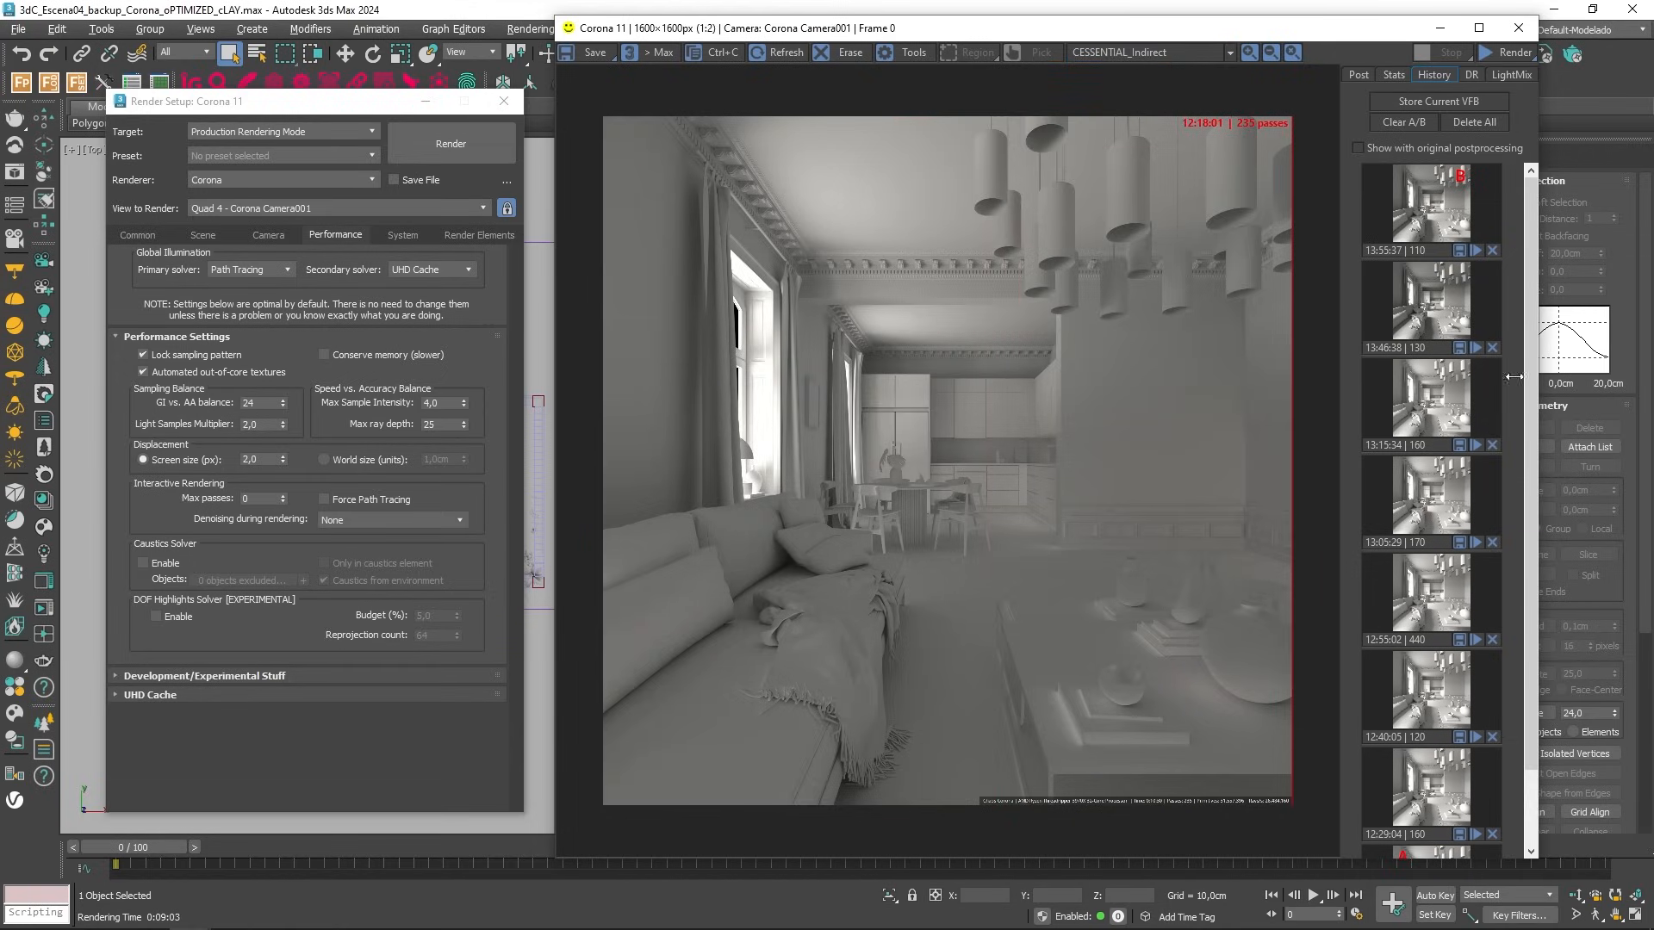
{"action": "left_click_drag", "start_coordinate": [1513, 377], "coordinate": [619, 379]}
Compare the CInfo_SamplingFocus and CInfo_TimePerSample passes of both renders with the A/B divider
{"action": "left_click", "coordinate": [1175, 52]}
{"action": "left_click", "coordinate": [1161, 134]}
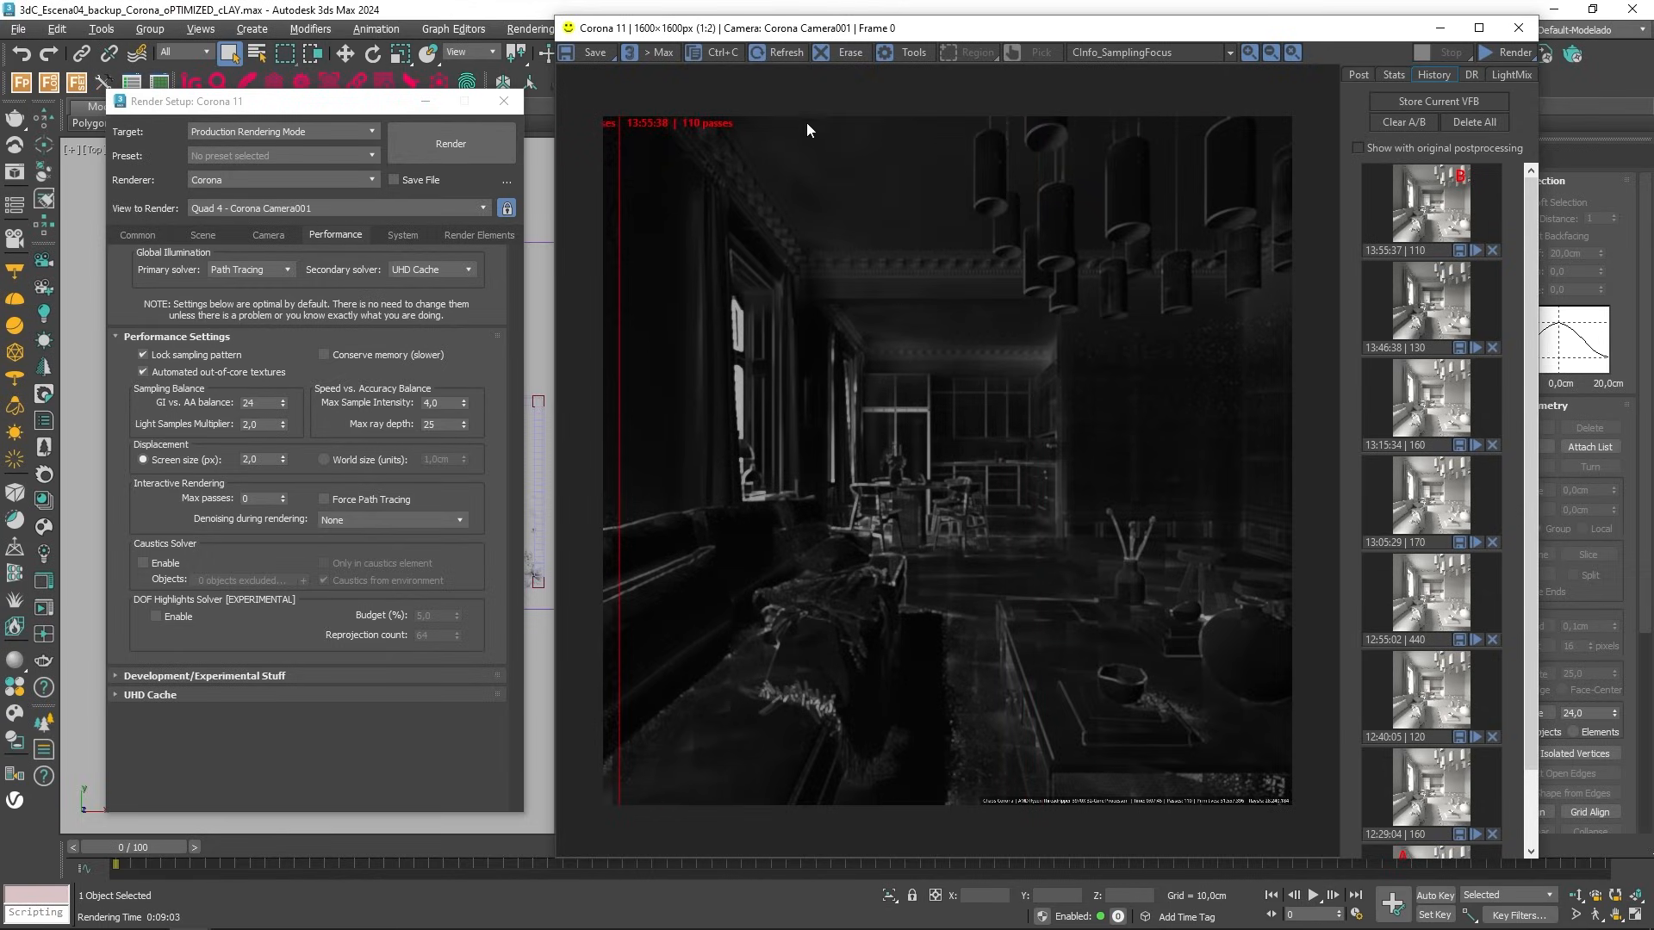
{"action": "left_click_drag", "start_coordinate": [619, 398], "coordinate": [969, 381]}
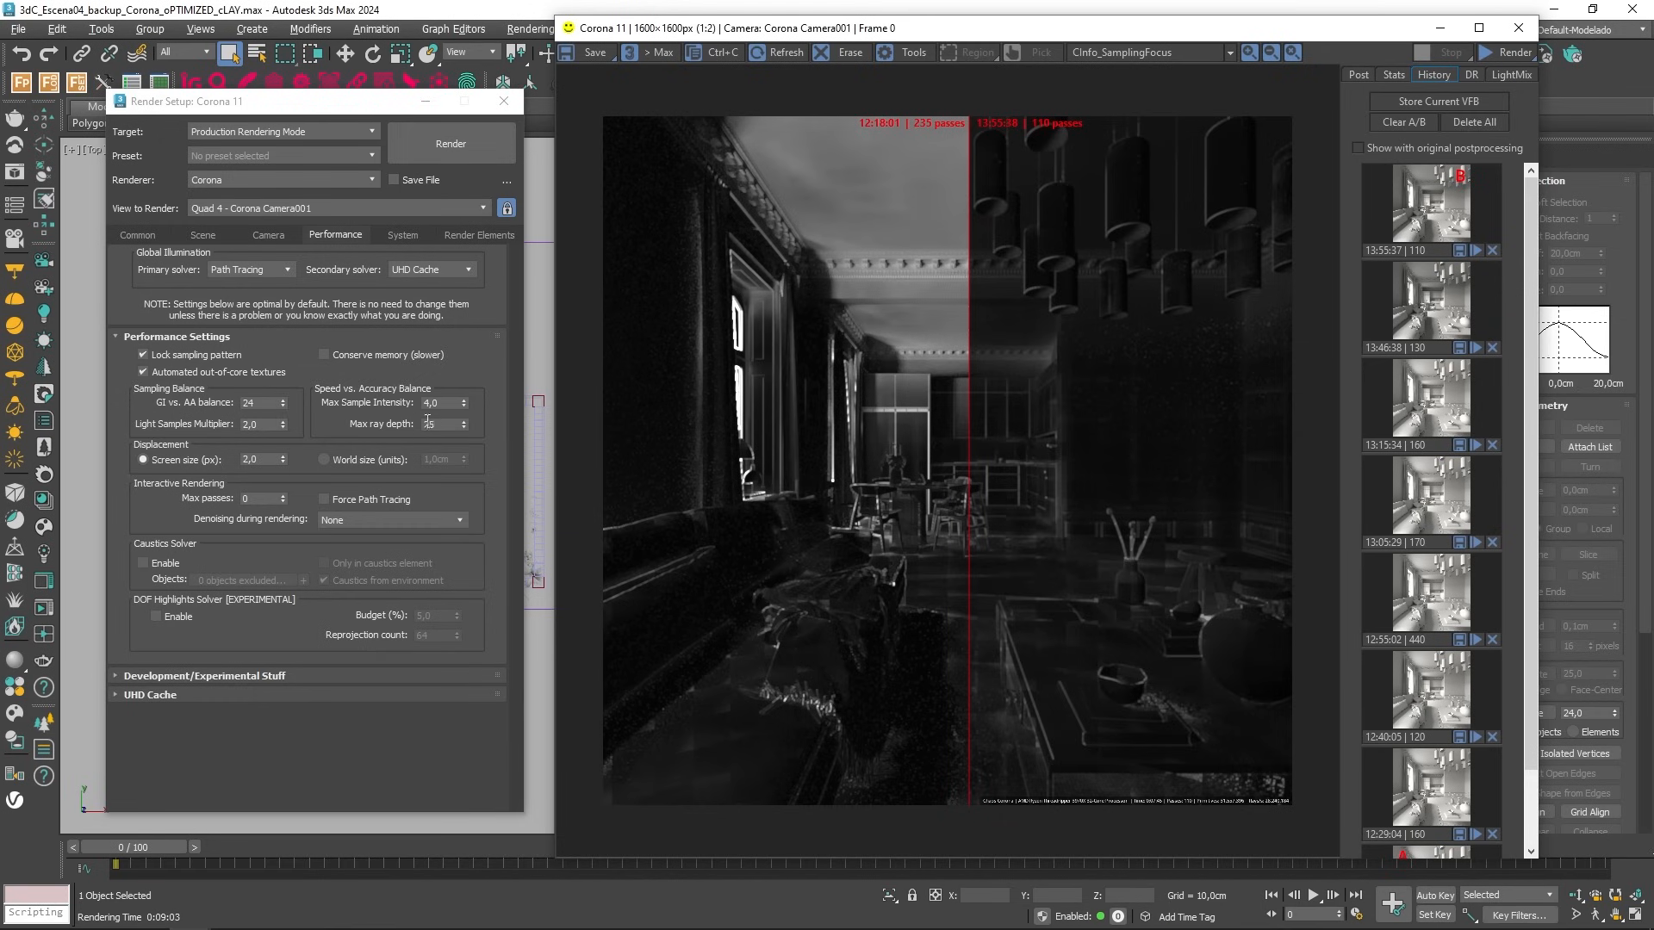
{"action": "left_click", "coordinate": [1146, 52]}
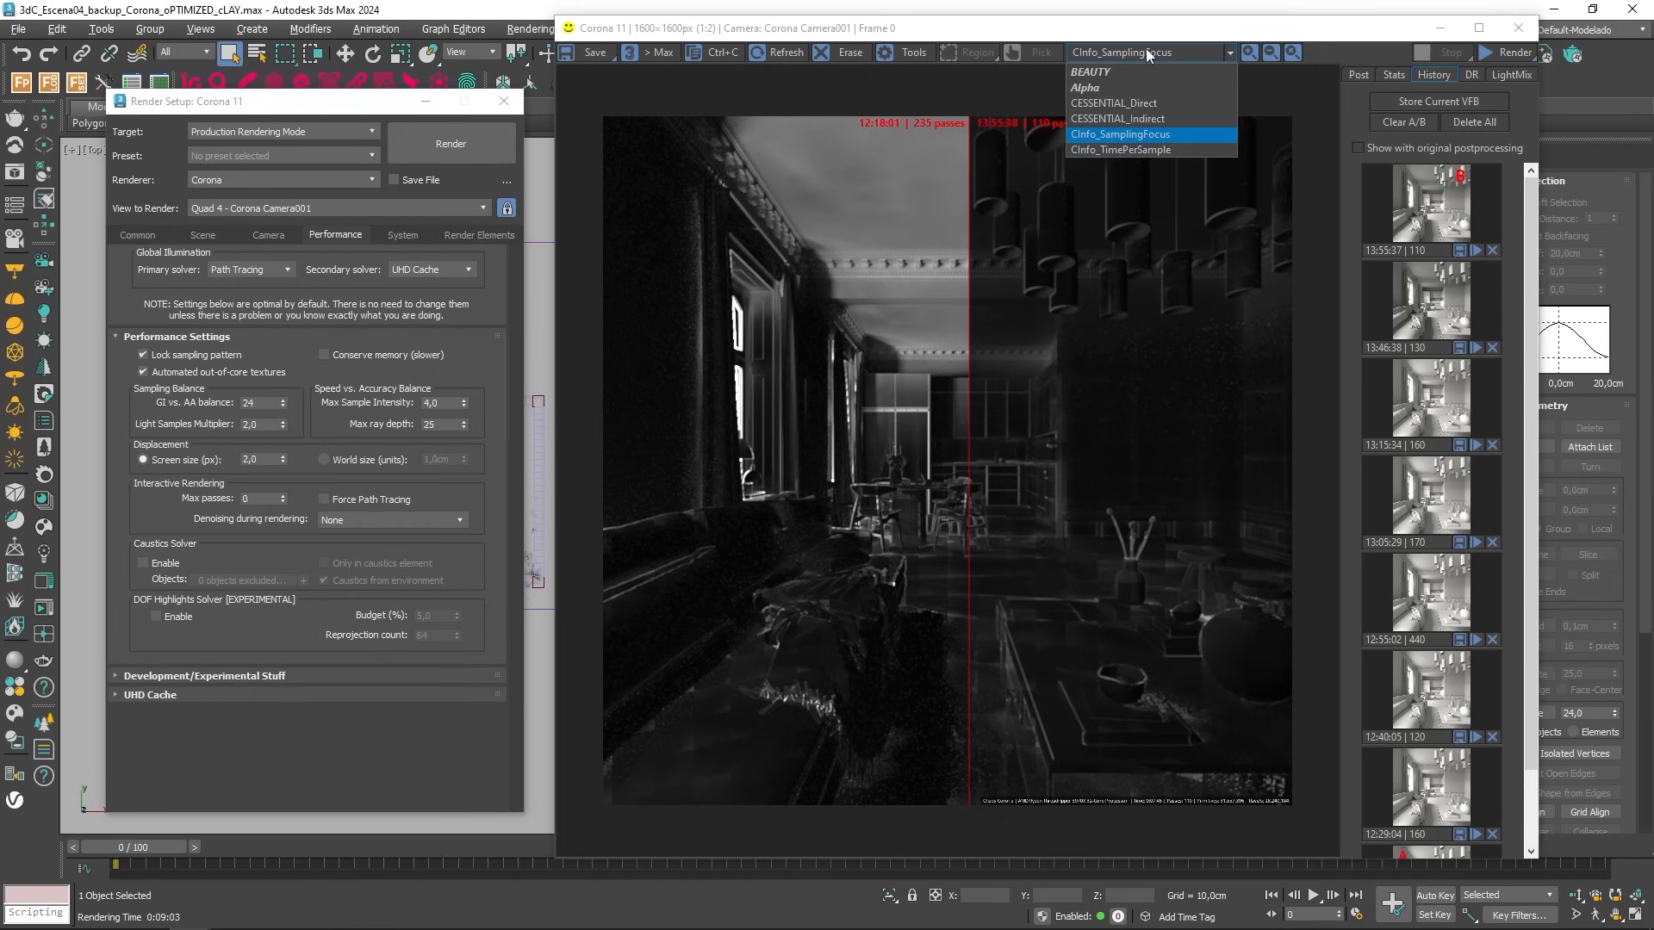
{"action": "left_click", "coordinate": [1145, 149]}
{"action": "left_click_drag", "start_coordinate": [968, 441], "coordinate": [978, 344]}
Return to the BEAUTY pass and compare the coffee table area and render stamp between the two renders
{"action": "left_click", "coordinate": [1176, 51]}
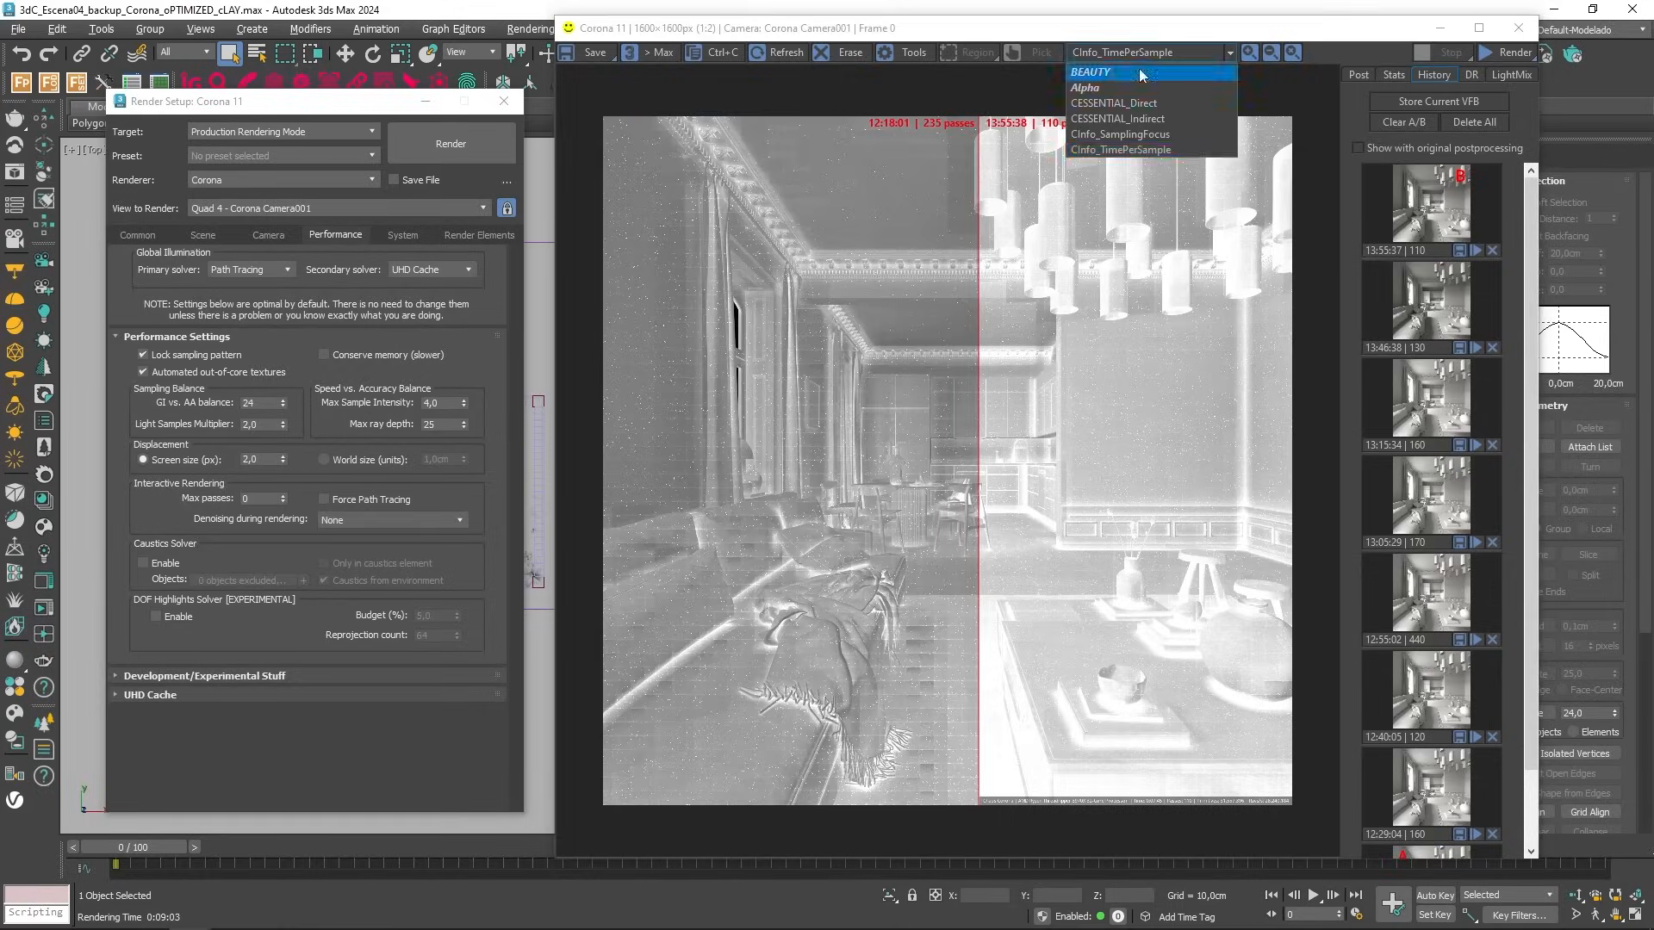
{"action": "left_click", "coordinate": [1091, 72]}
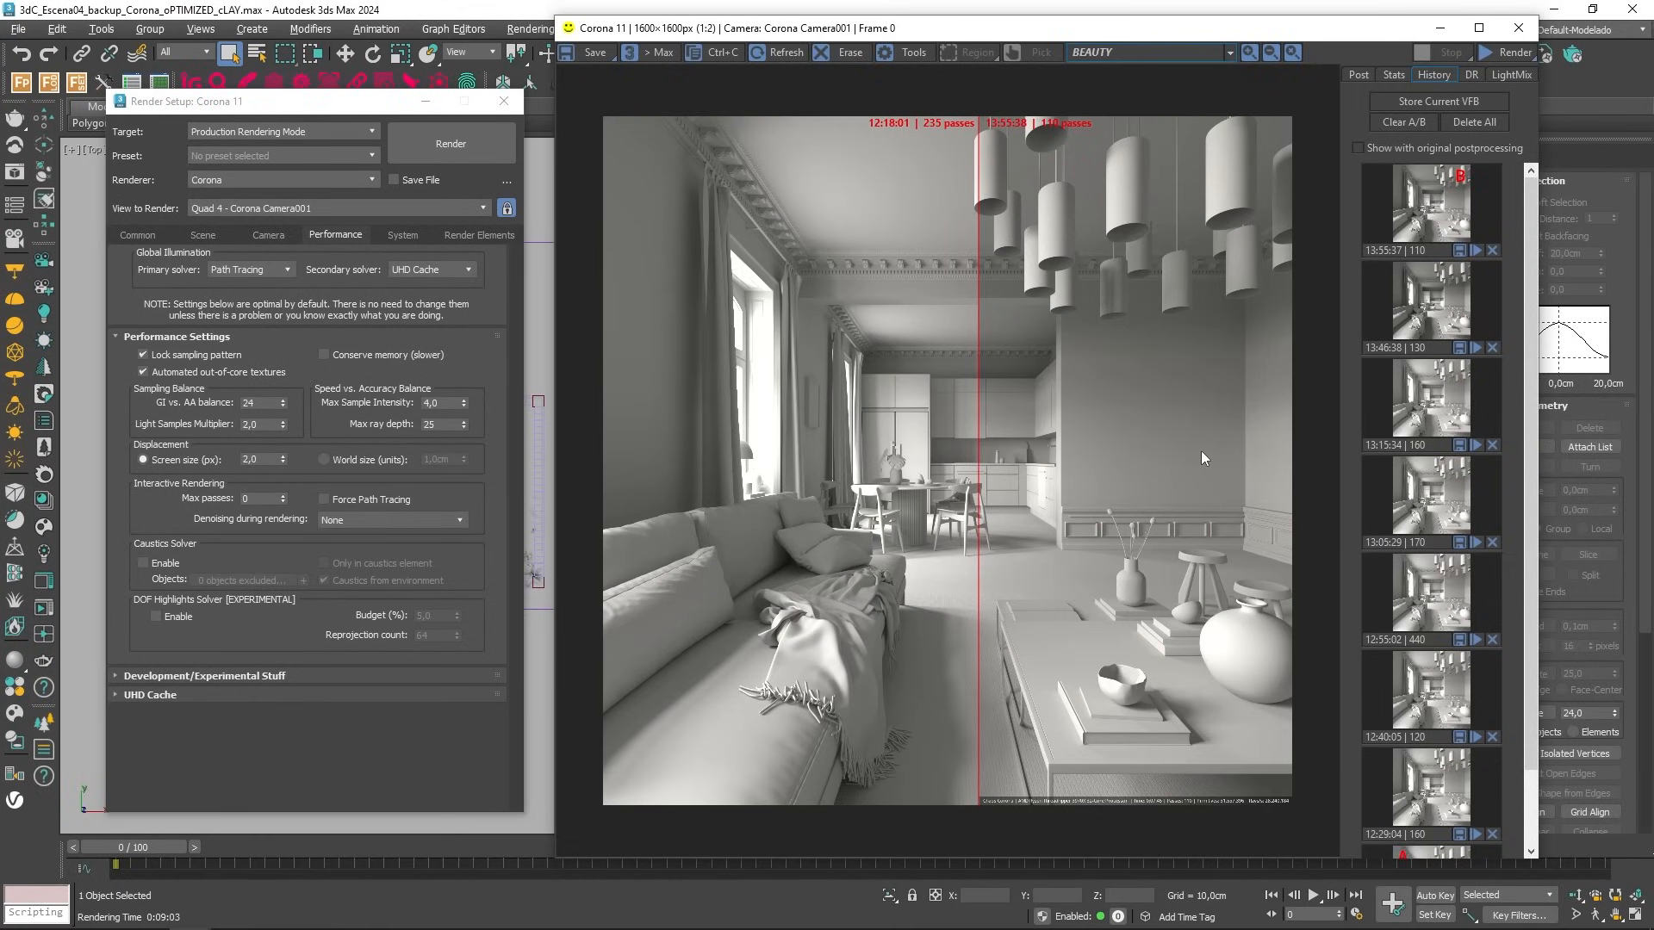
{"action": "scroll", "coordinate": [1142, 684], "scroll_direction": "up", "scroll_amount": 1}
{"action": "mouse_move", "coordinate": [1142, 683]}
{"action": "middle_mouse_down"}
{"action": "mouse_move", "coordinate": [1117, 596]}
{"action": "mouse_move", "coordinate": [1206, 717]}
{"action": "mouse_move", "coordinate": [1161, 677]}
{"action": "mouse_move", "coordinate": [1118, 676]}
{"action": "middle_mouse_up"}
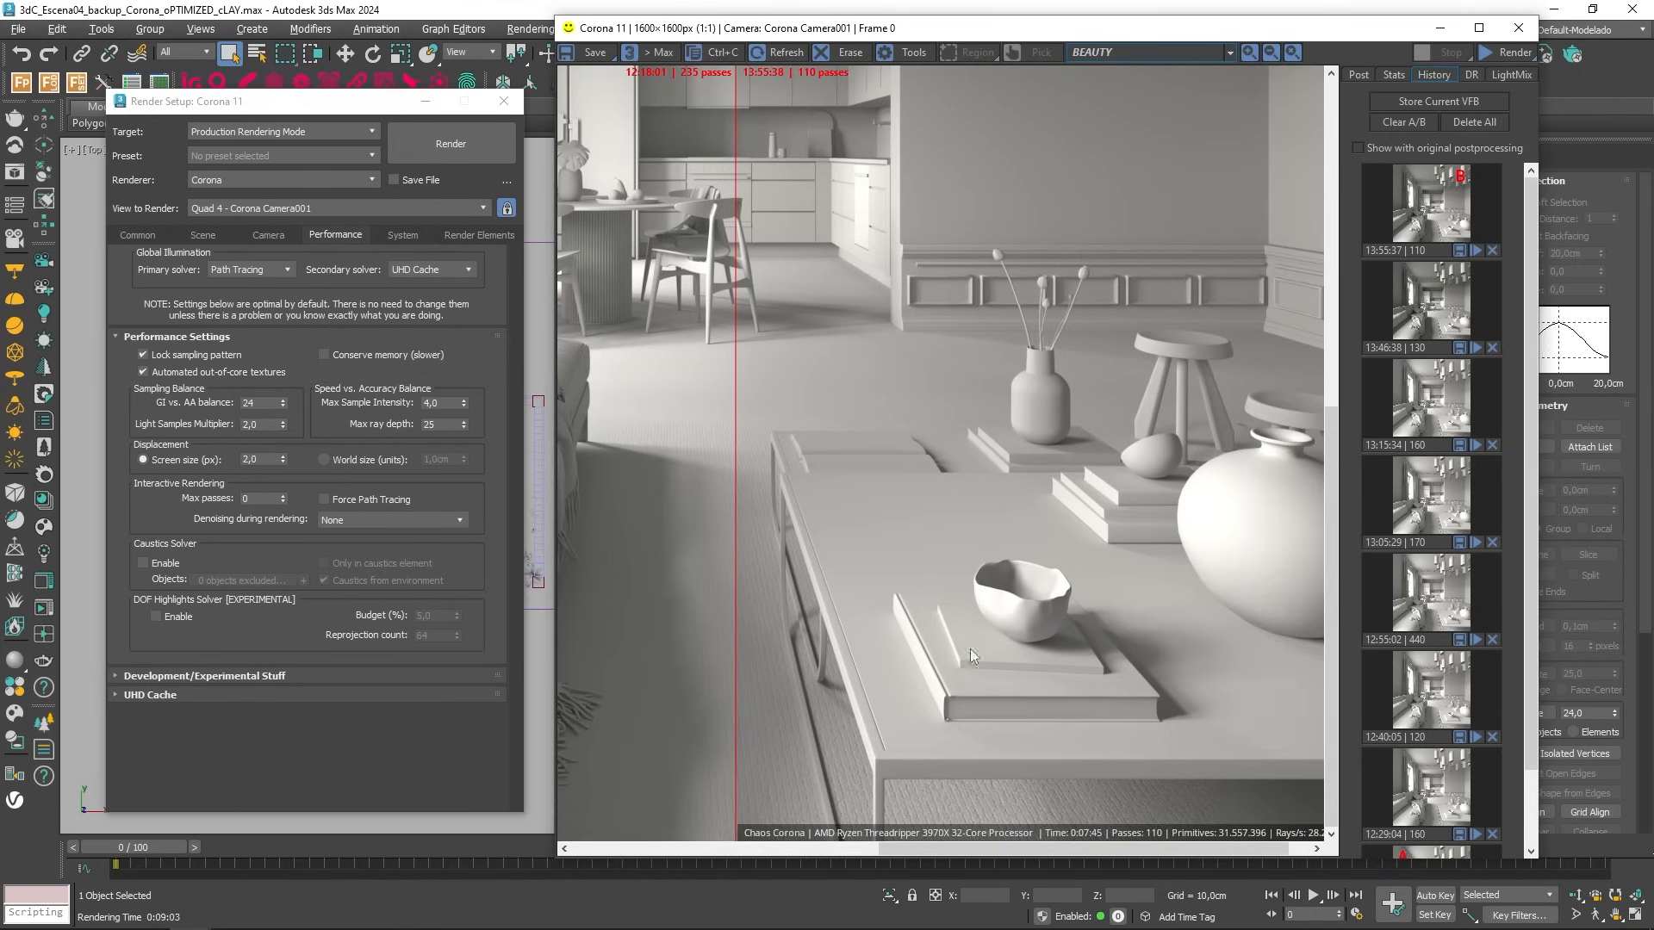
{"action": "middle_click_drag", "start_coordinate": [970, 648], "coordinate": [932, 650]}
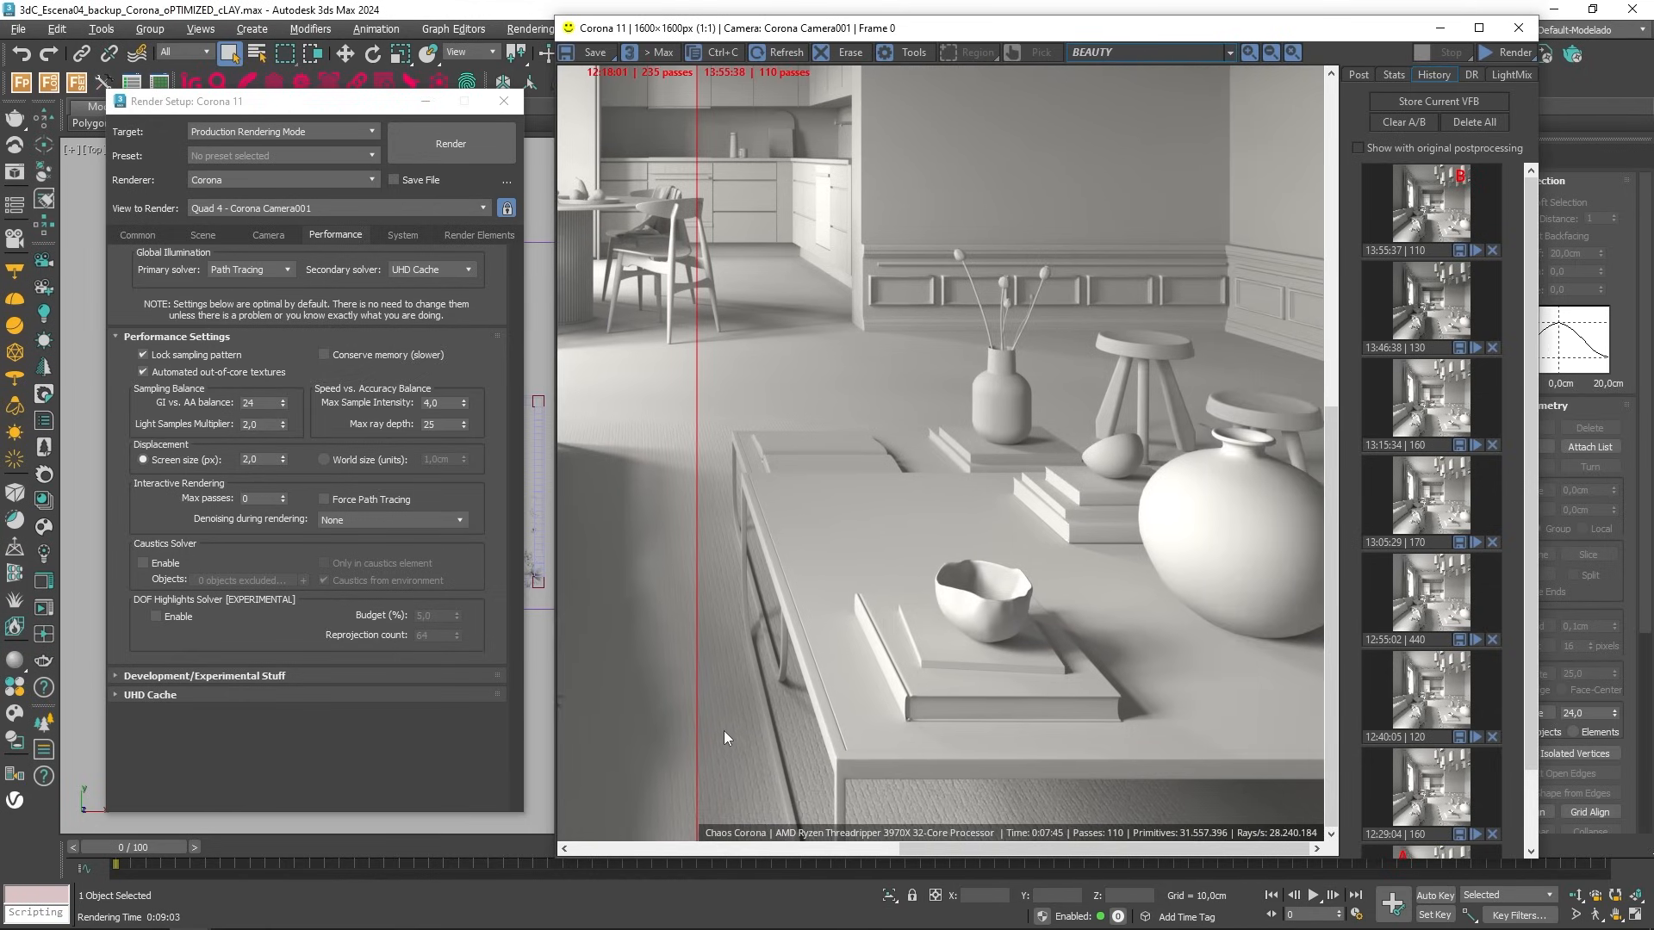
{"action": "left_click_drag", "start_coordinate": [698, 730], "coordinate": [856, 687]}
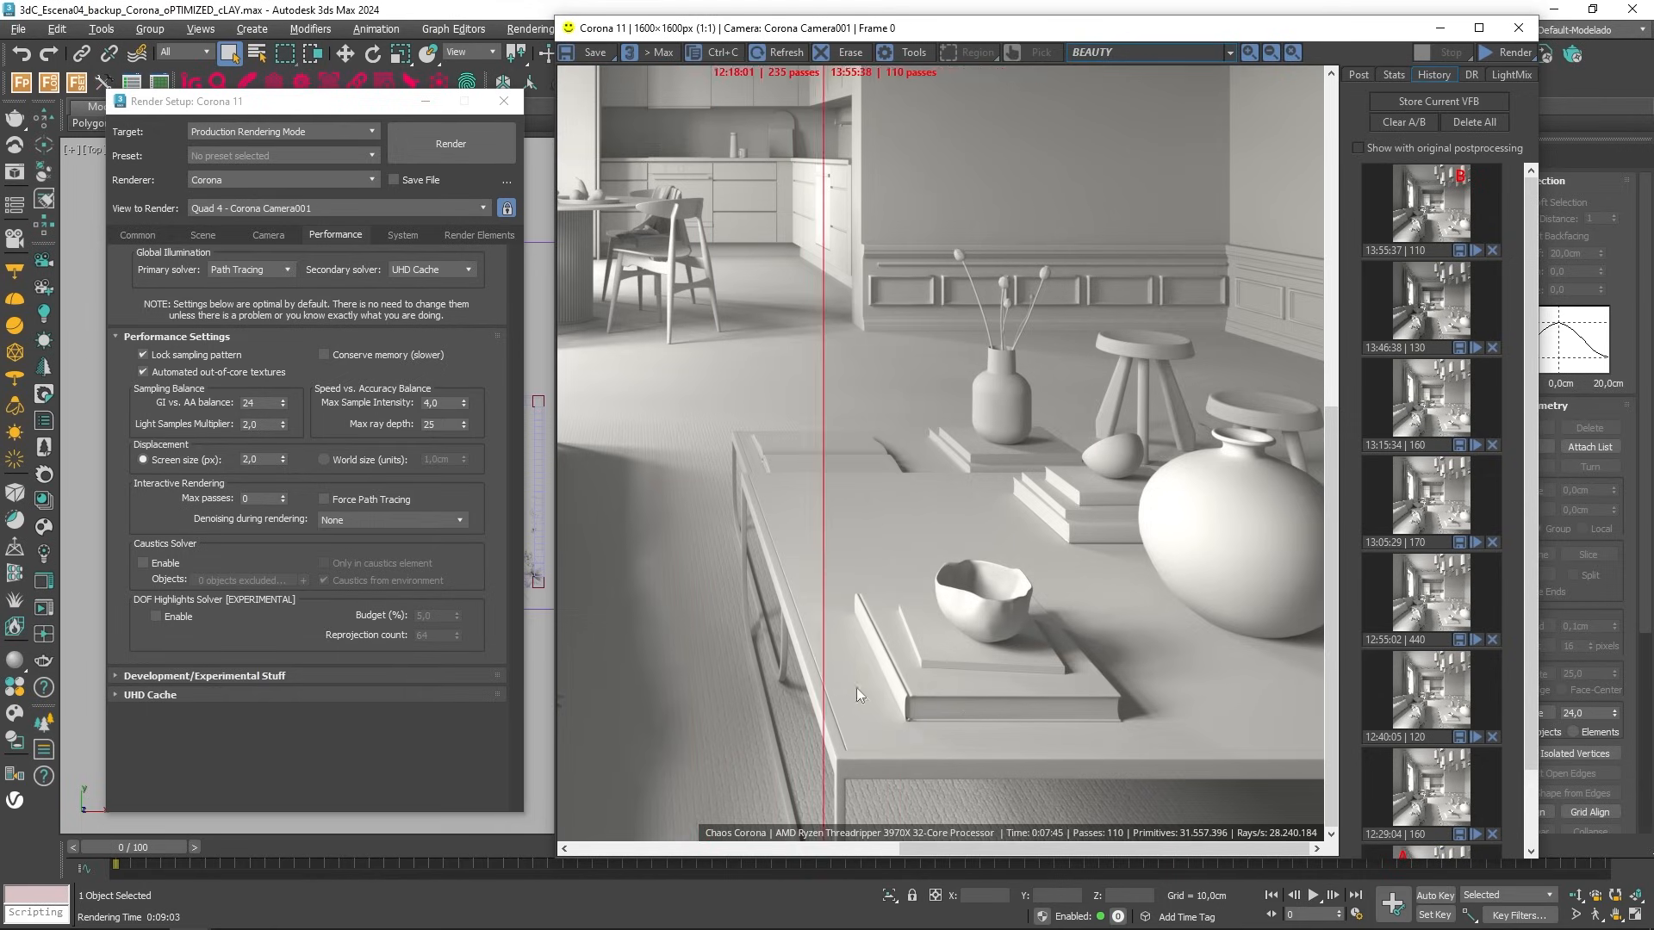
{"action": "scroll", "coordinate": [920, 622], "scroll_direction": "down", "scroll_amount": 2}
{"action": "scroll", "coordinate": [920, 622], "scroll_direction": "up", "scroll_amount": 1}
{"action": "left_click_drag", "start_coordinate": [1040, 512], "coordinate": [966, 522]}
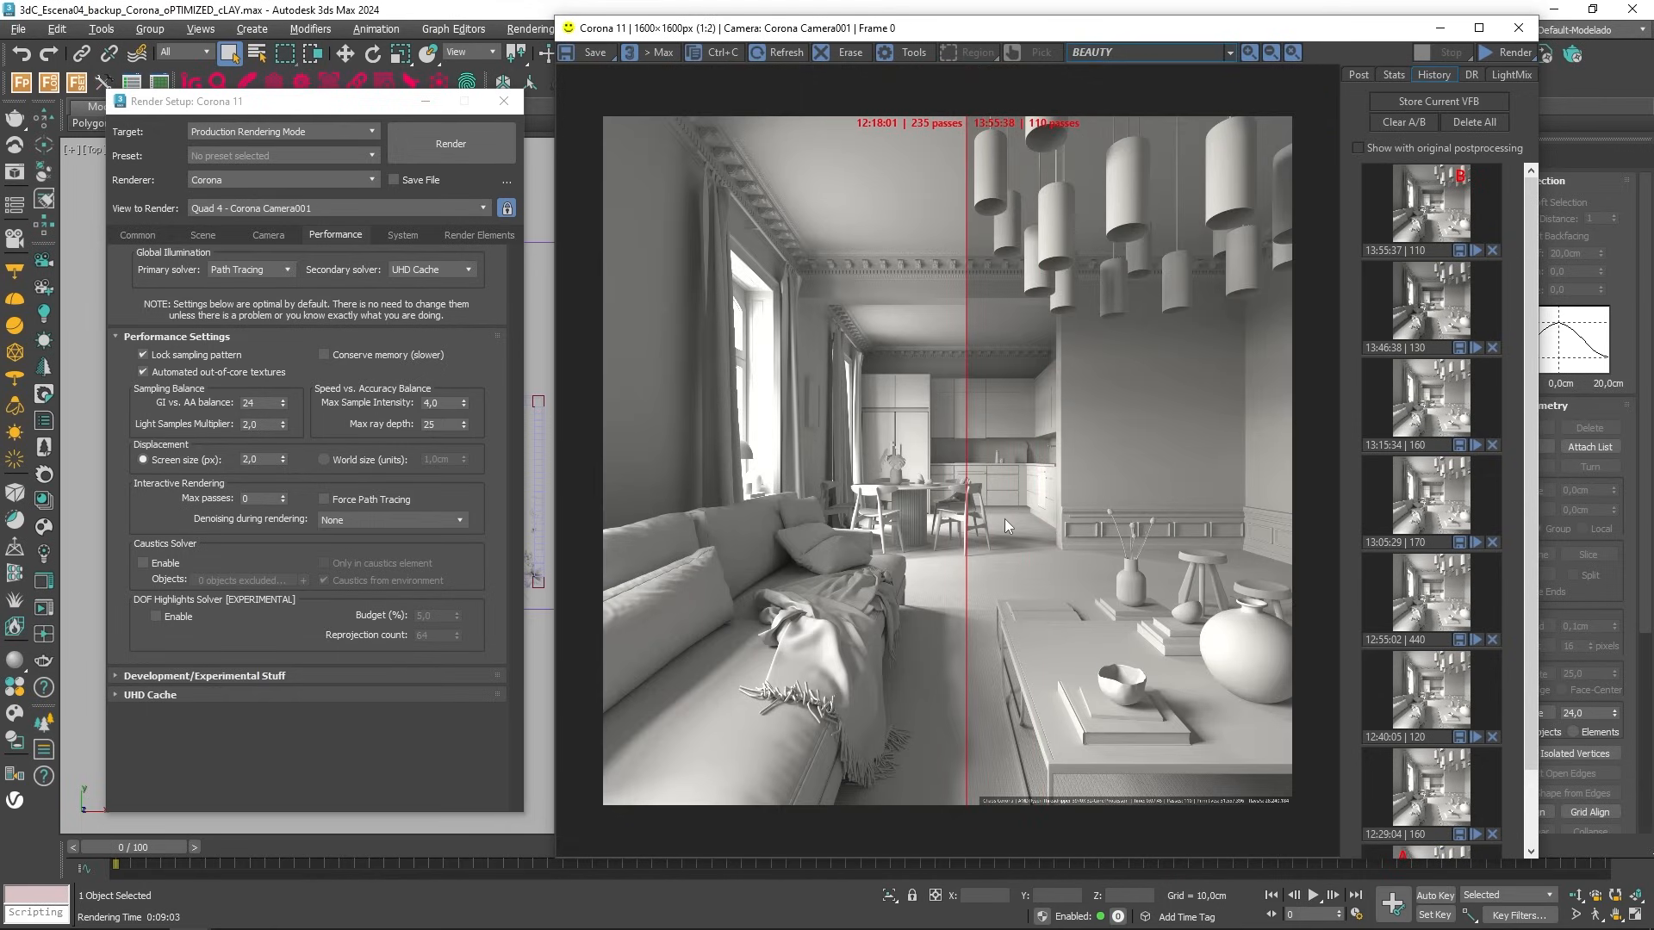
{"action": "mouse_move", "coordinate": [968, 515]}
{"action": "left_mouse_down"}
{"action": "mouse_move", "coordinate": [1000, 505]}
{"action": "mouse_move", "coordinate": [944, 507]}
{"action": "mouse_move", "coordinate": [972, 501]}
{"action": "left_mouse_up"}
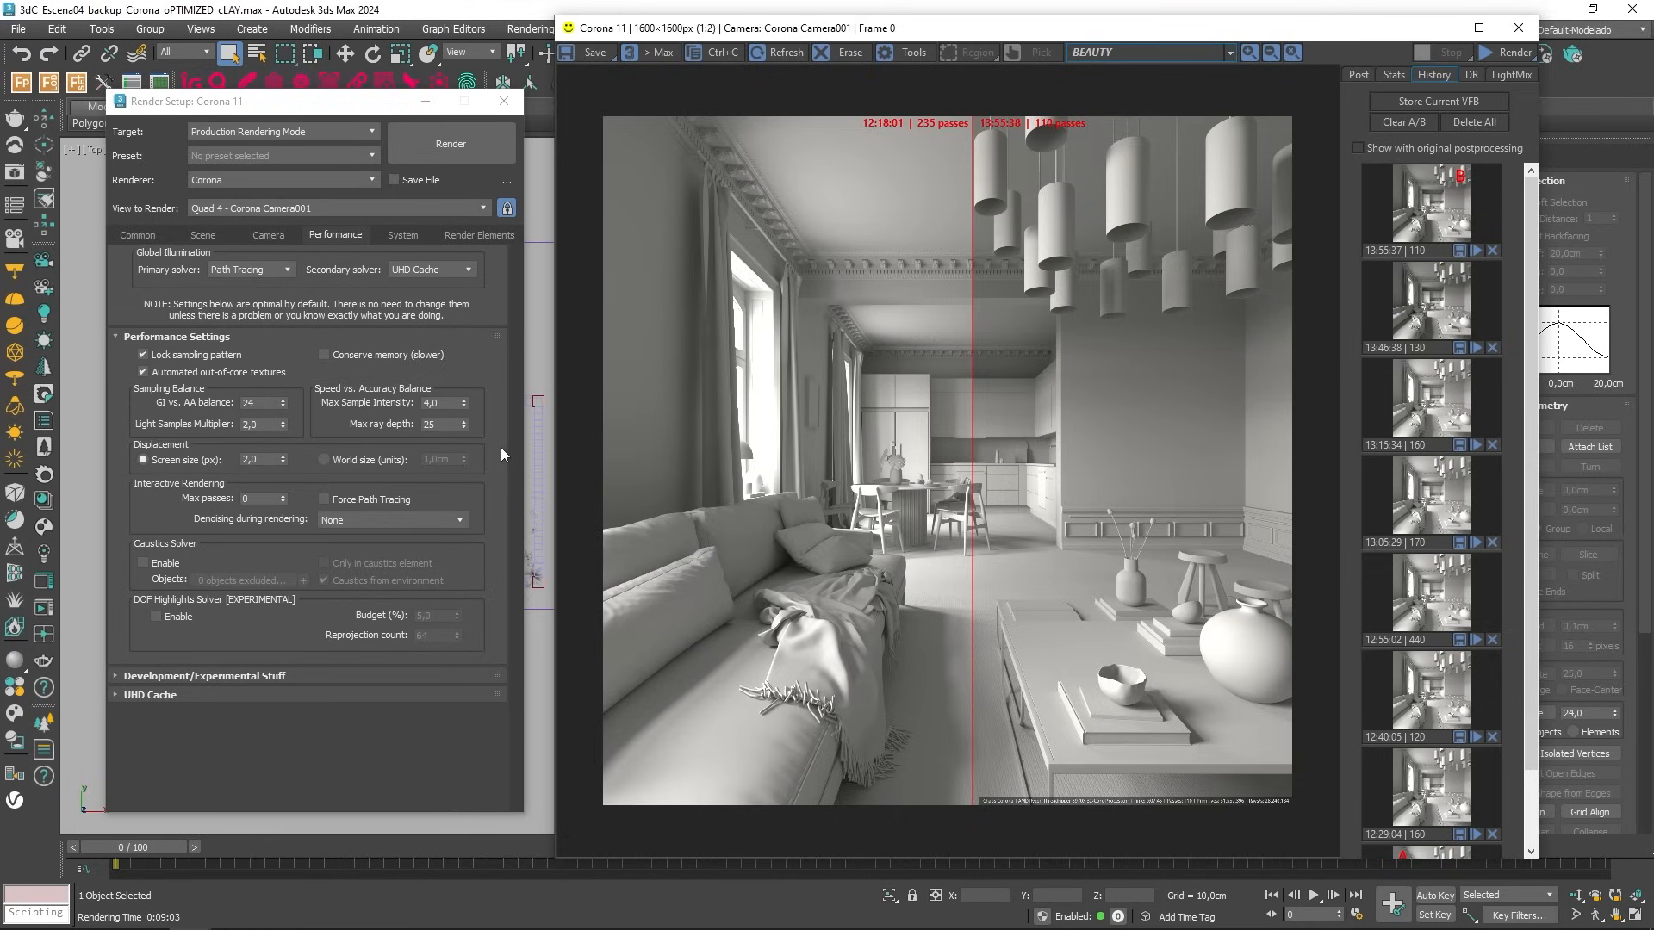
Open the Max Sample Intensity value for editing
{"action": "double_click", "coordinate": [450, 407]}
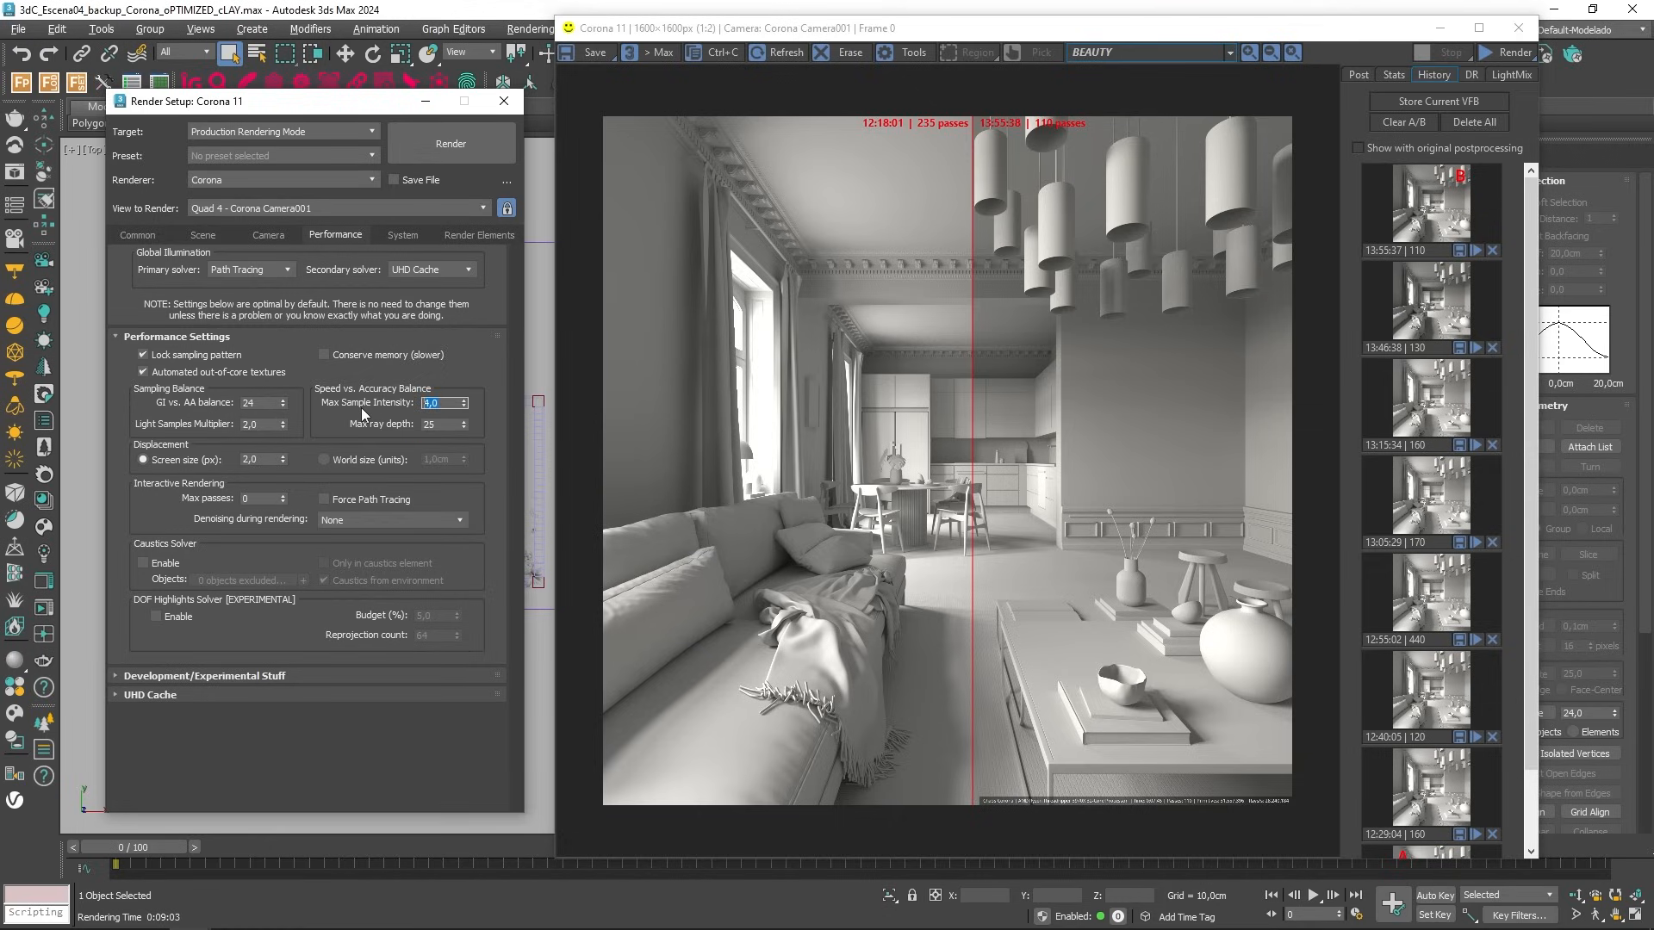